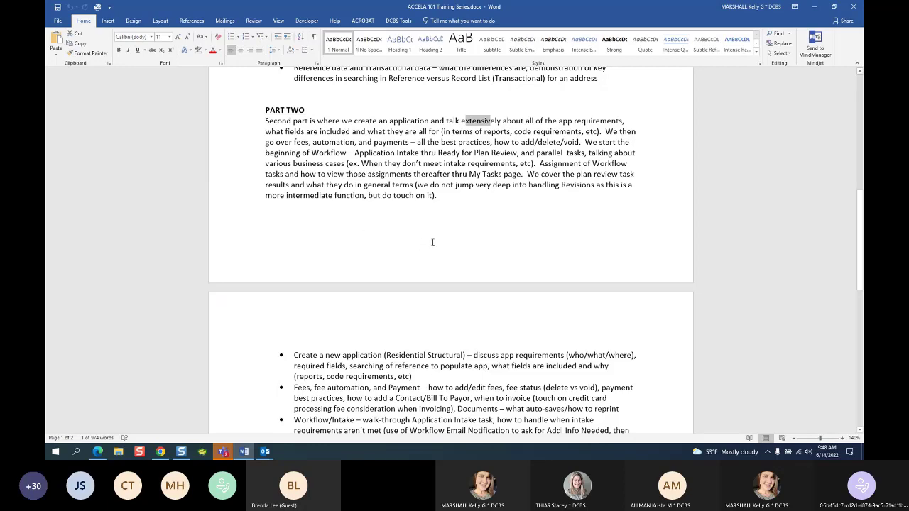
# Step: Scroll through the Word document and briefly select the last bullet about reports
pyautogui.scroll(-5, 432, 242)
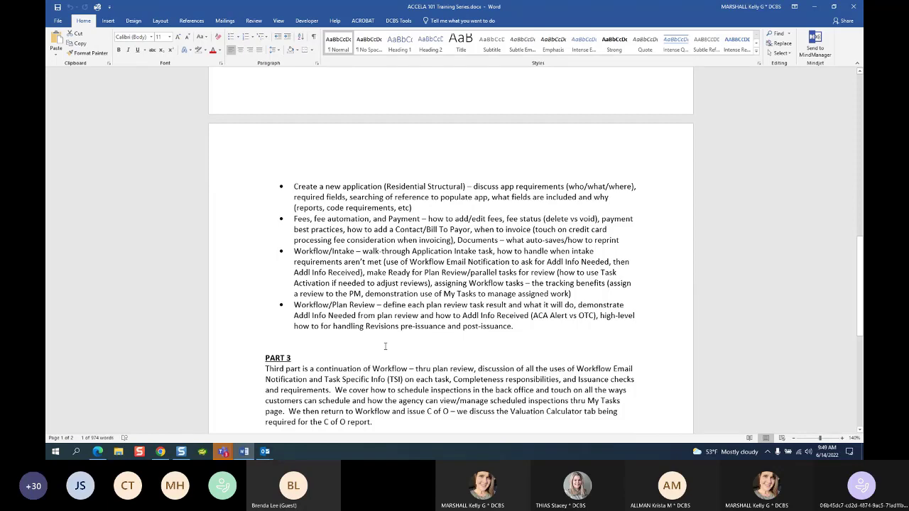
pyautogui.scroll(-4, 386, 346)
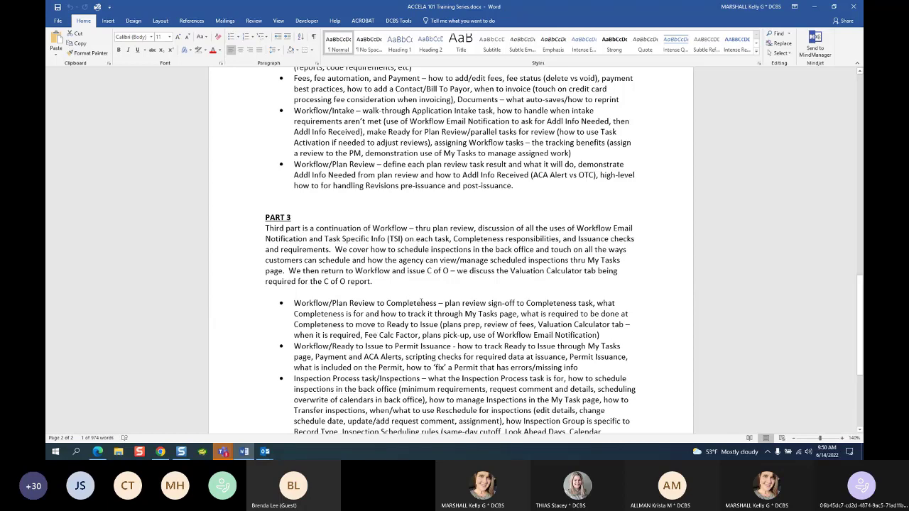
pyautogui.scroll(-4, 422, 302)
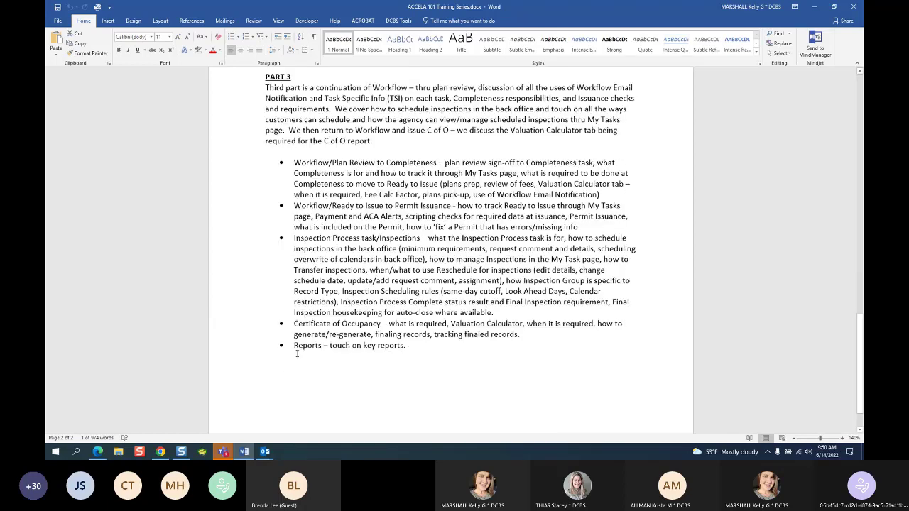
pyautogui.moveTo(296, 346); pyautogui.dragTo(372, 346)
pyautogui.click(371, 385)
# Step: Minimize Word to reveal the Accela Astoria Record list of building permits
pyautogui.scroll(10, 371, 385)
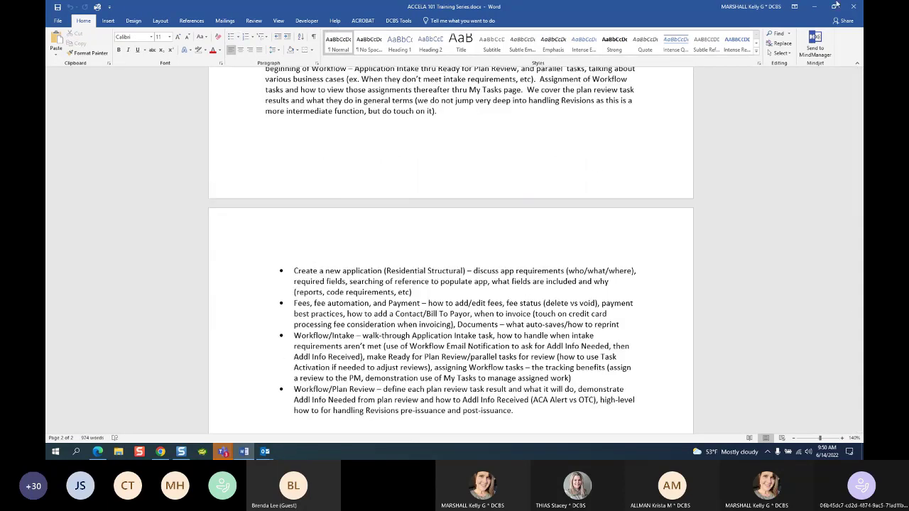
pyautogui.click(814, 9)
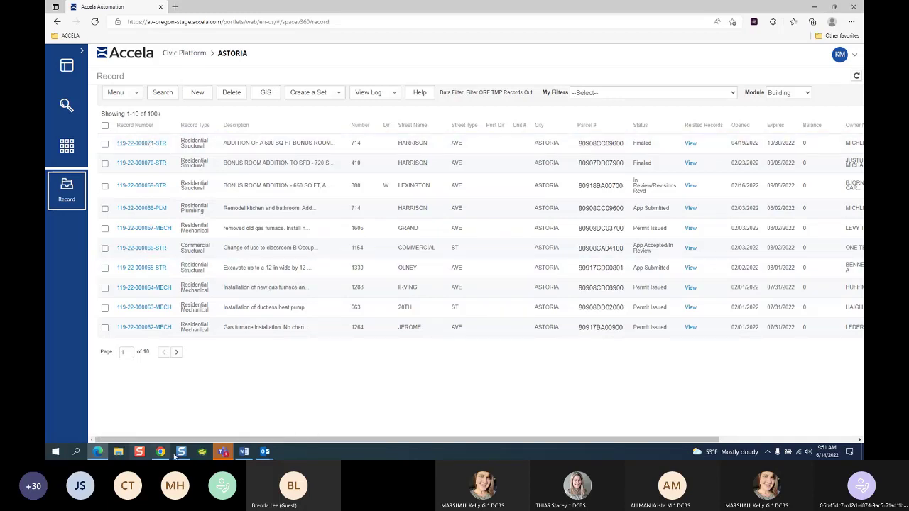
pyautogui.moveTo(223, 451)
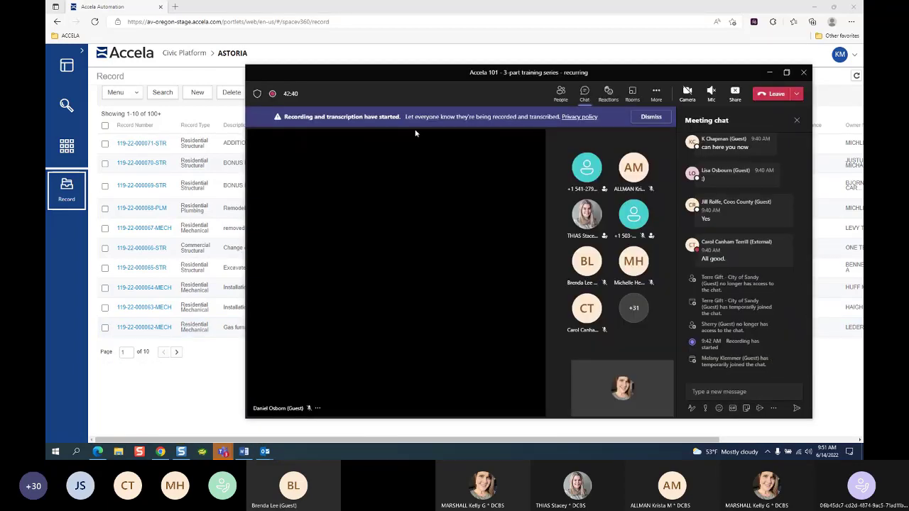
pyautogui.moveTo(222, 21); pyautogui.dragTo(128, 21)
pyautogui.hotkey('ctrl', 'c')
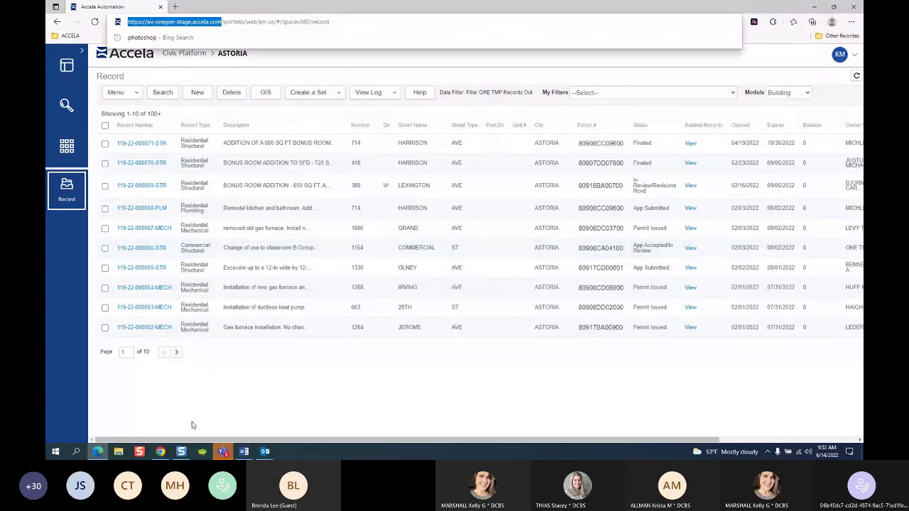
pyautogui.click(222, 452)
pyautogui.click(269, 402)
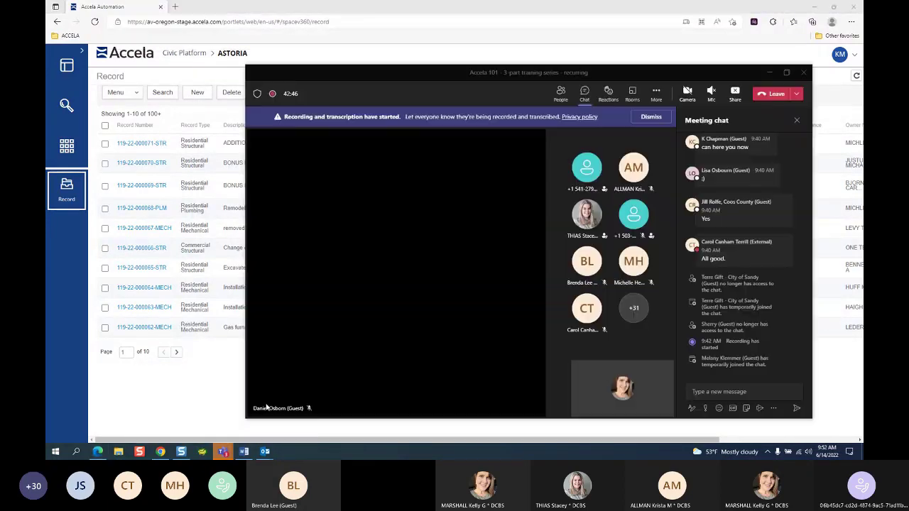
pyautogui.click(736, 391)
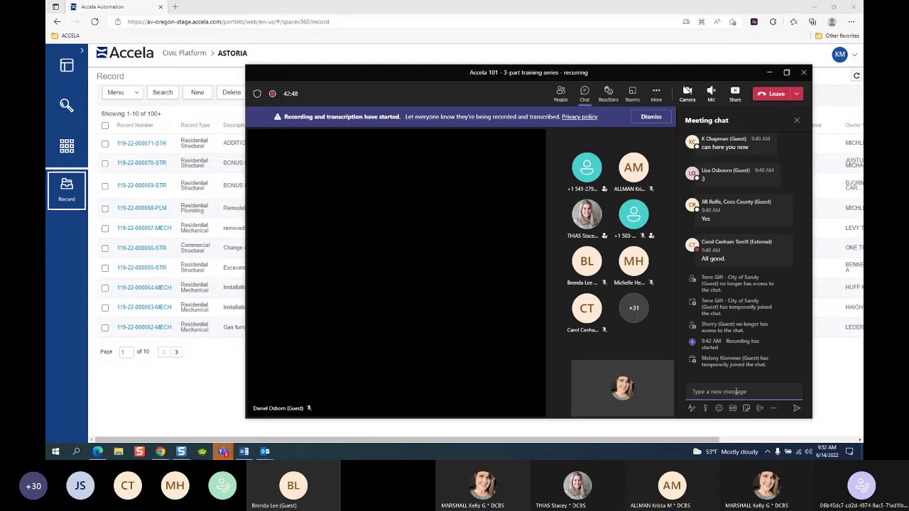
pyautogui.hotkey('ctrl', 'v')
pyautogui.press('Return')
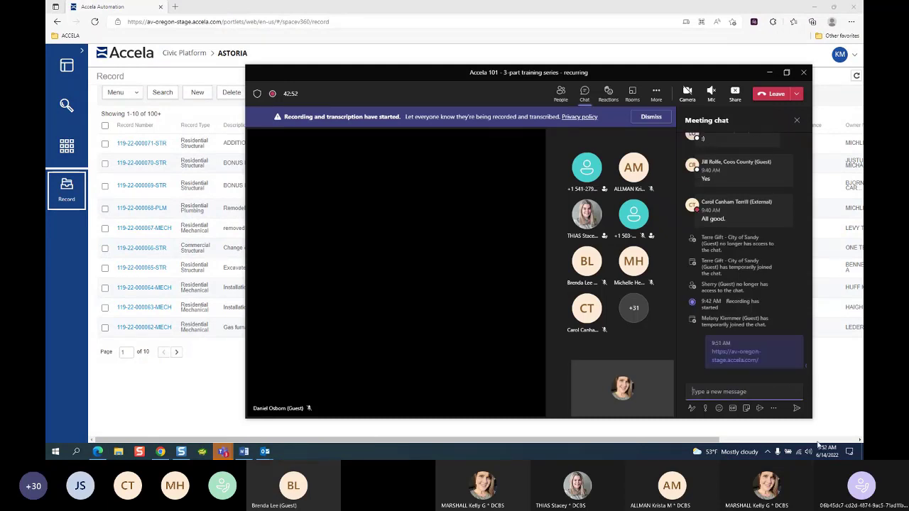
pyautogui.click(771, 74)
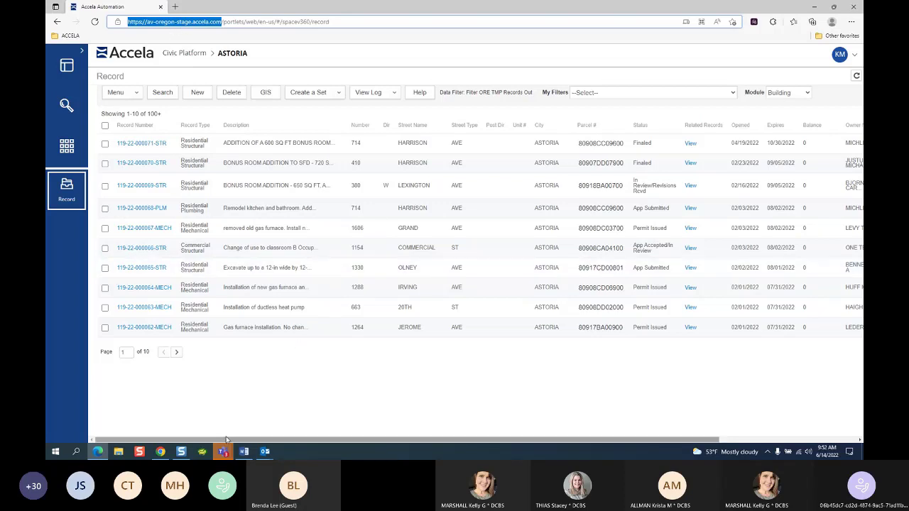
# Step: Open the launchpad flyout listing Your Pages and recent records from the left sidebar's apps grid
pyautogui.click(68, 158)
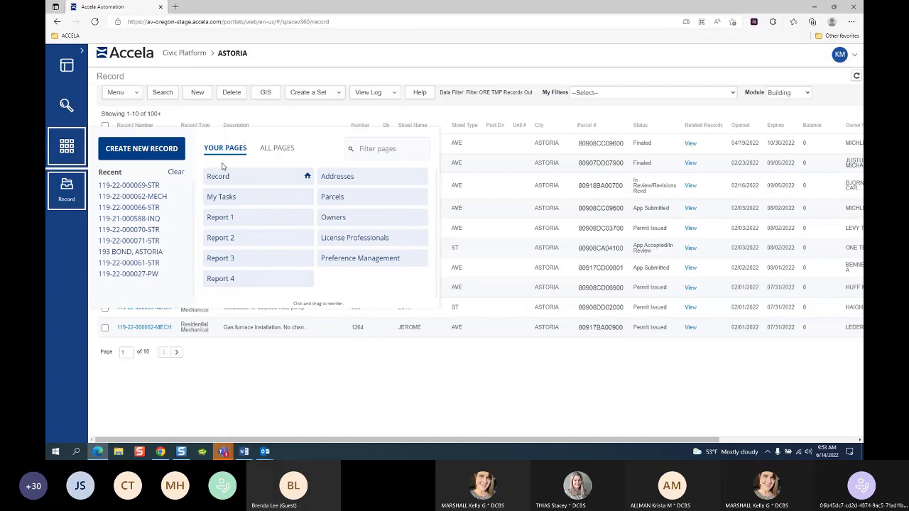
# Step: Look over All Pages and Your Pages, then go to the Welcome dashboard with 2 tasks
pyautogui.click(275, 149)
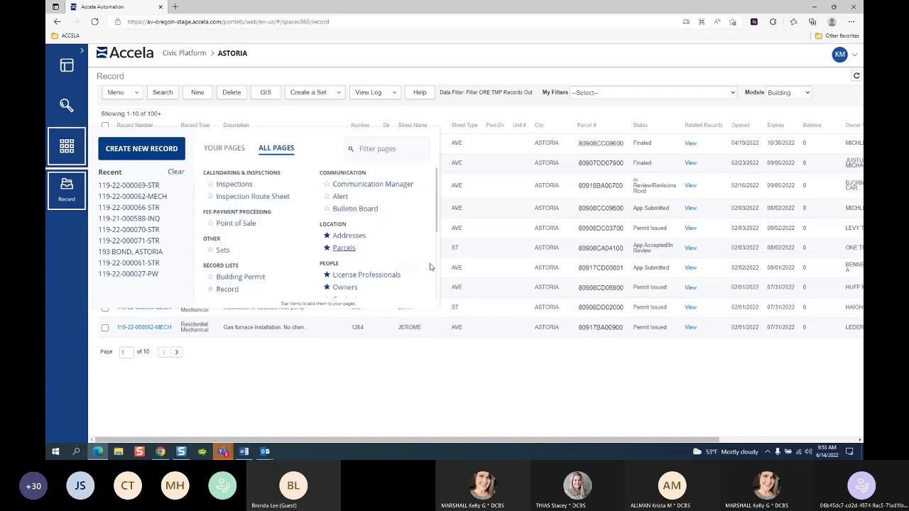
pyautogui.click(223, 149)
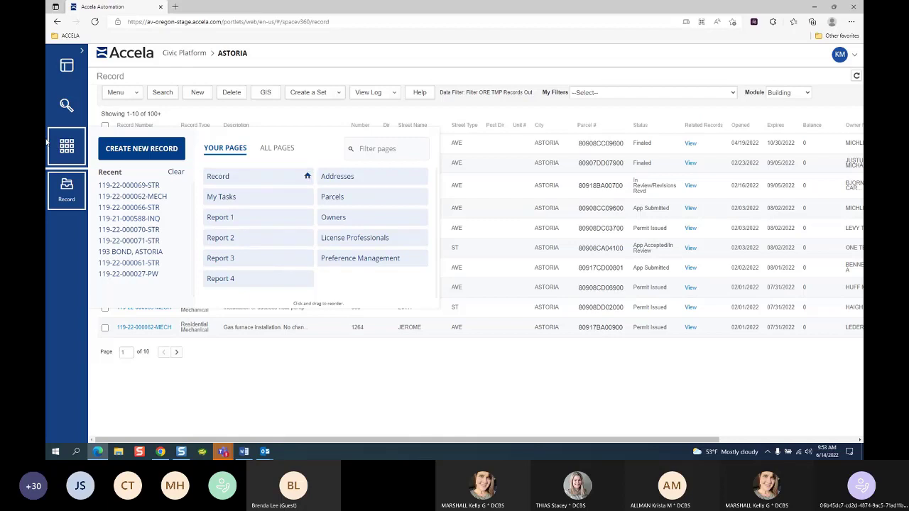
pyautogui.click(70, 71)
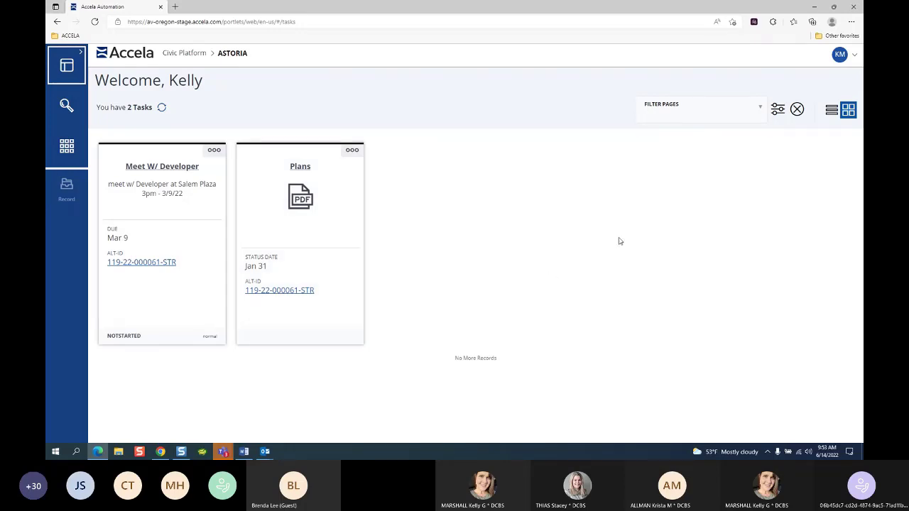
# Step: Check the Filter Pages list without changing it, then reopen the navigation launchpad
pyautogui.click(759, 108)
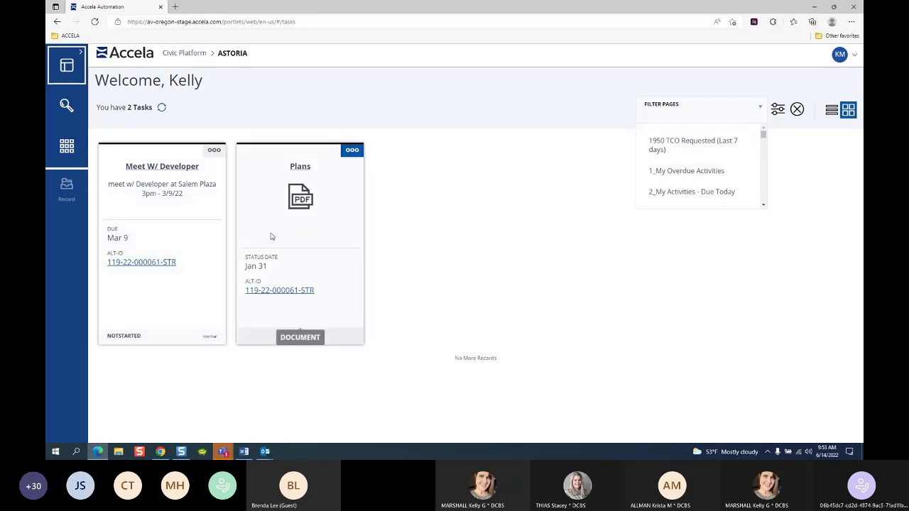
pyautogui.click(500, 249)
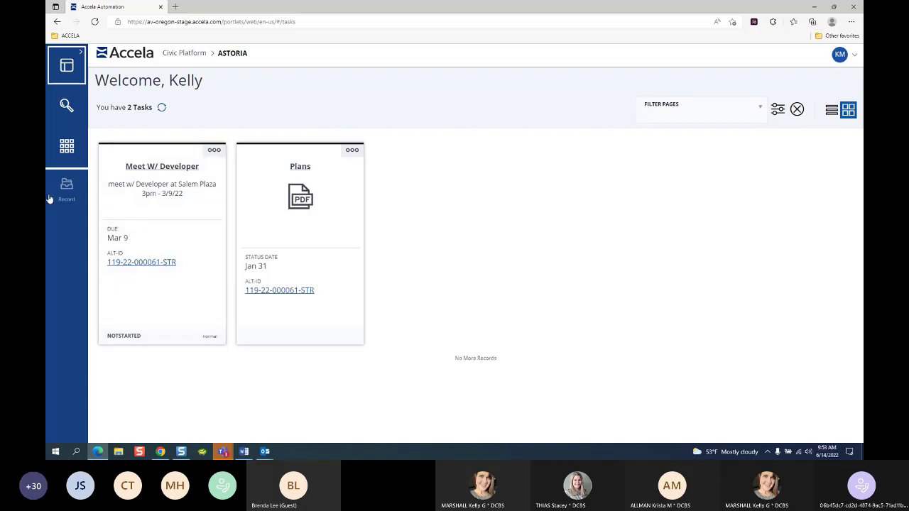
pyautogui.click(67, 147)
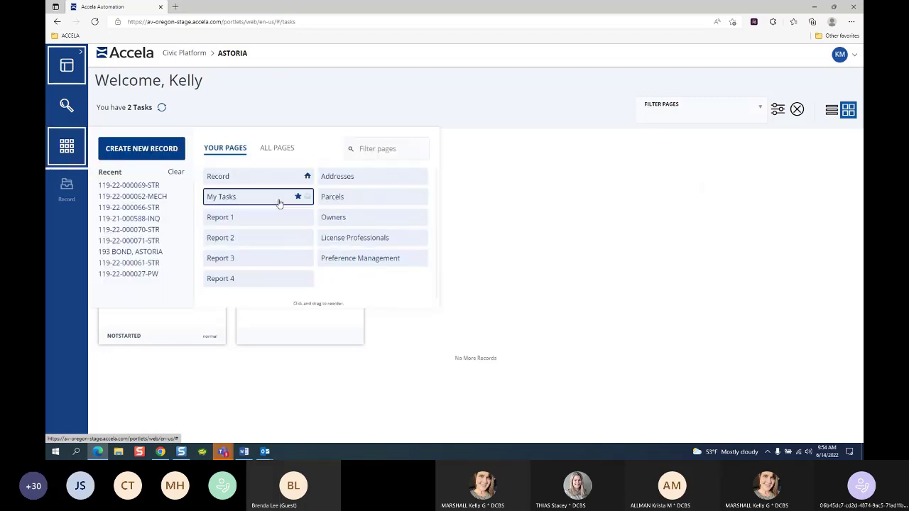
# Step: Choose My Tasks from the launchpad's Your Pages list
pyautogui.click(227, 197)
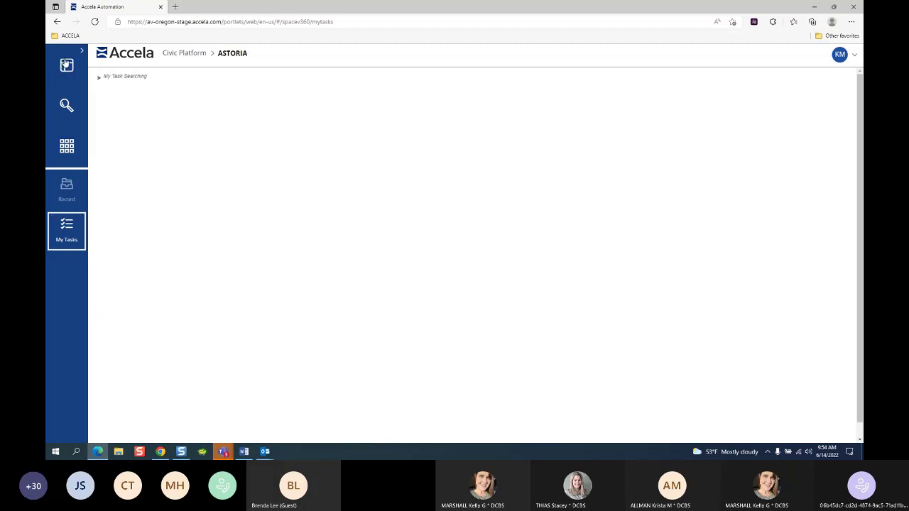
# Step: Return to the Welcome dashboard showing the Meet W/ Developer and Plans task cards
pyautogui.click(68, 241)
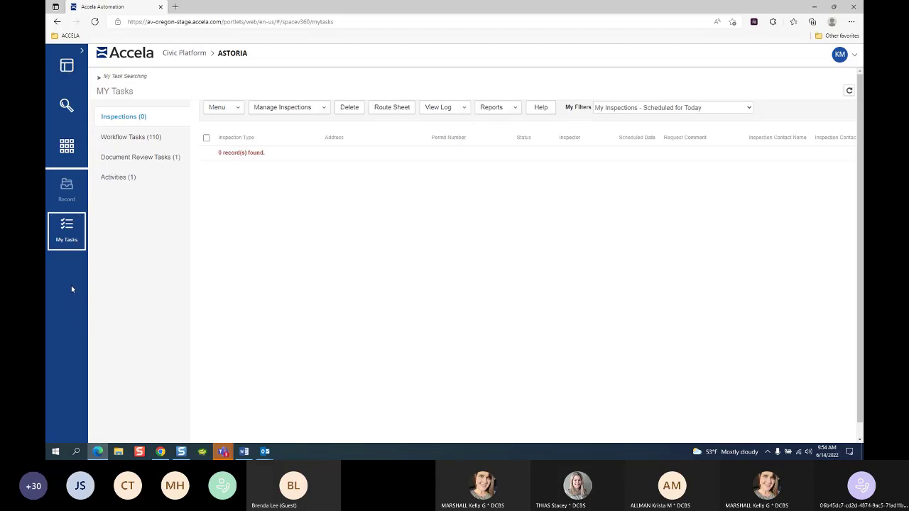
pyautogui.moveTo(82, 236)
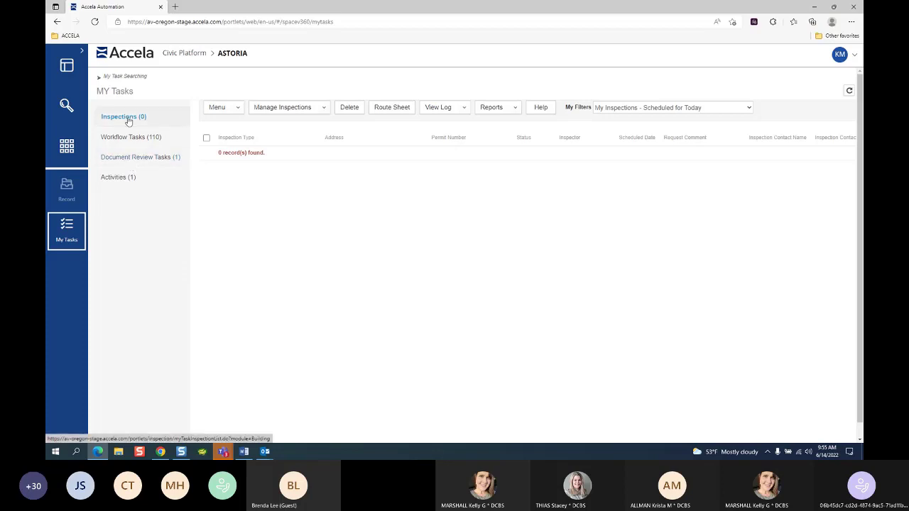
pyautogui.click(67, 65)
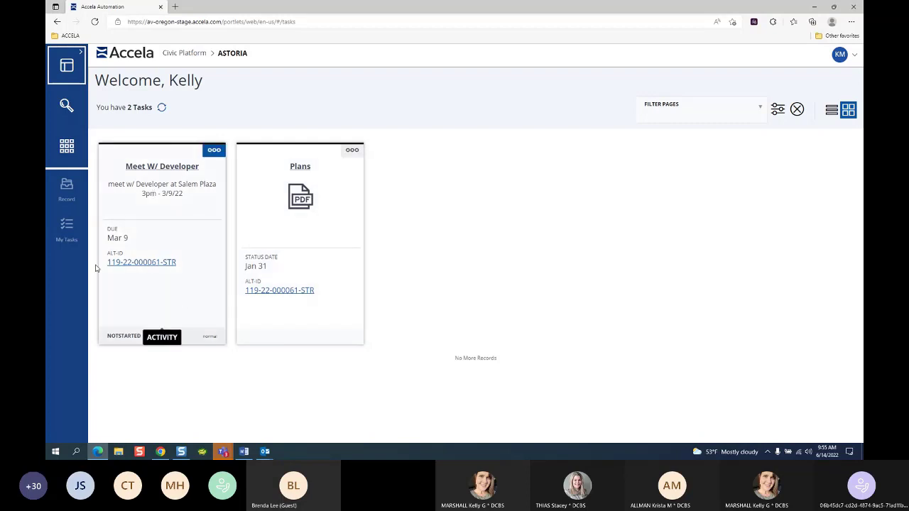
# Step: Open My Tasks, view the Activities (1) list, then switch back to Inspections
pyautogui.click(67, 229)
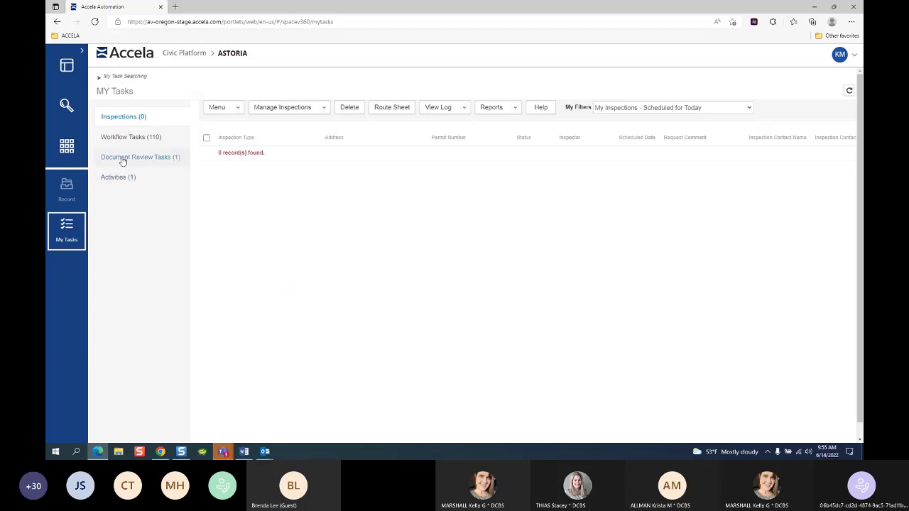
pyautogui.click(130, 184)
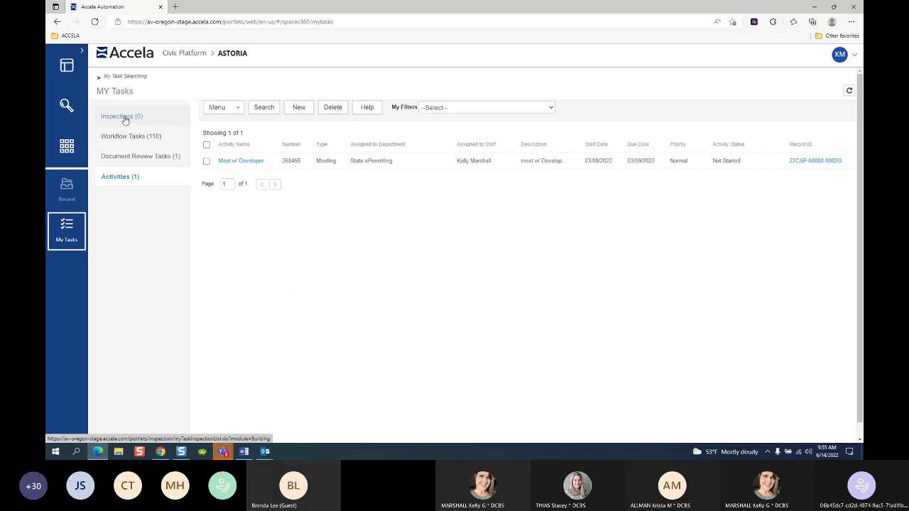
pyautogui.click(126, 117)
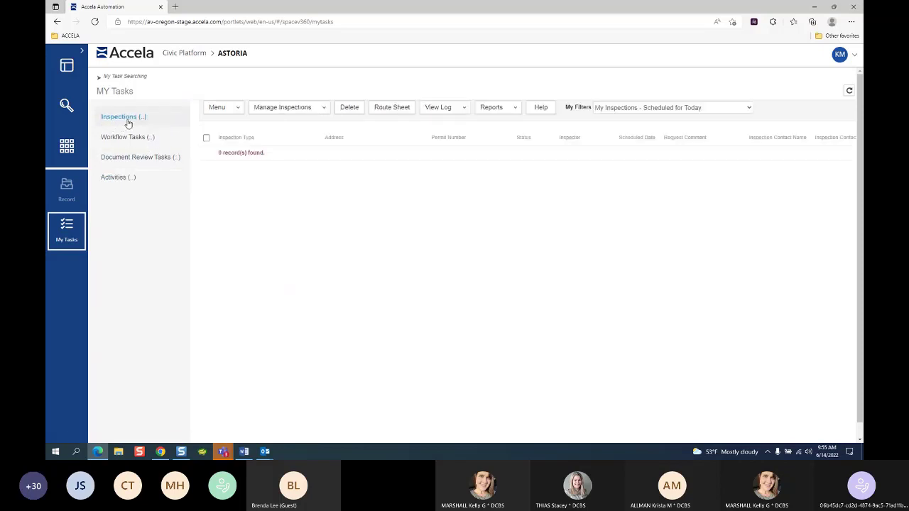
# Step: Switch the My Filters inspection filter from Today's Inspections to Missed Inspections - Scheduled/No Results Posted
pyautogui.click(649, 106)
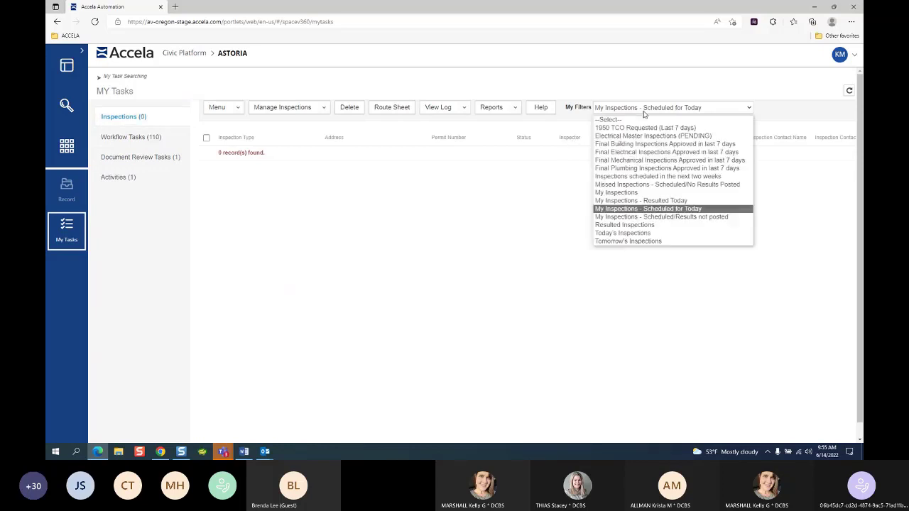
pyautogui.click(635, 235)
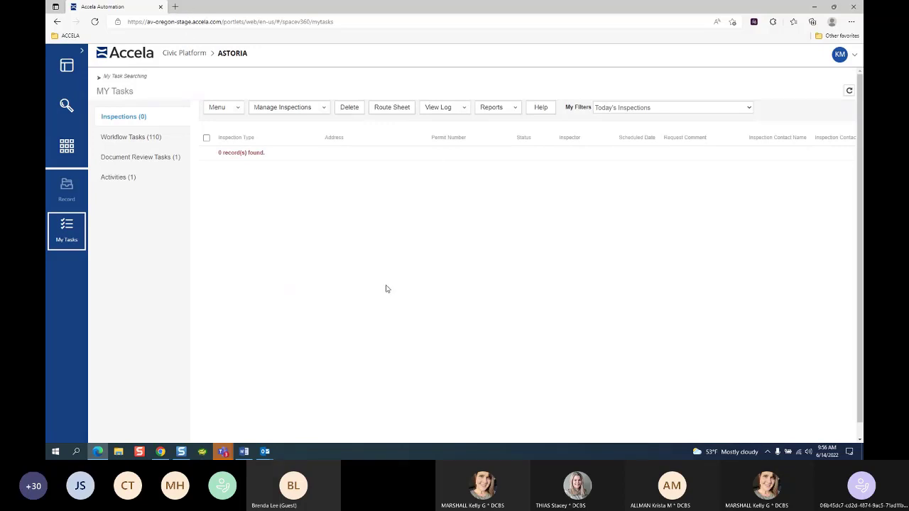
pyautogui.click(637, 110)
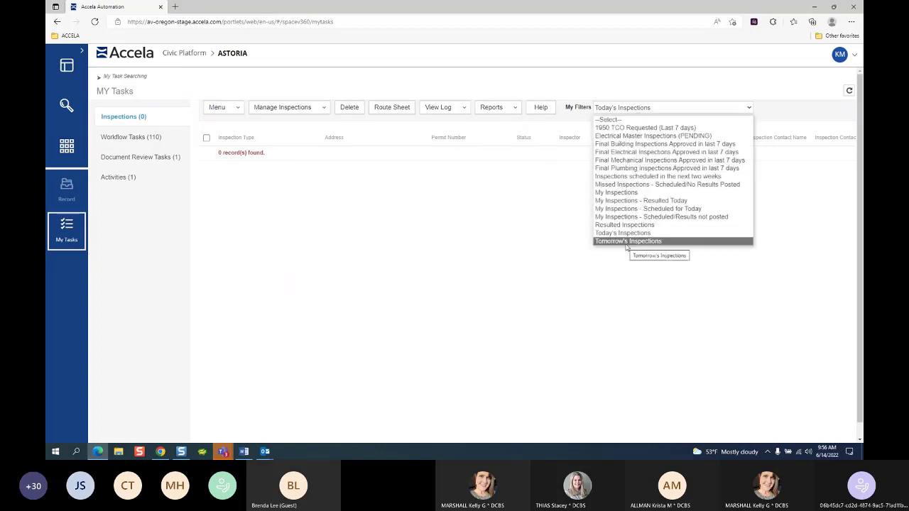
pyautogui.click(456, 236)
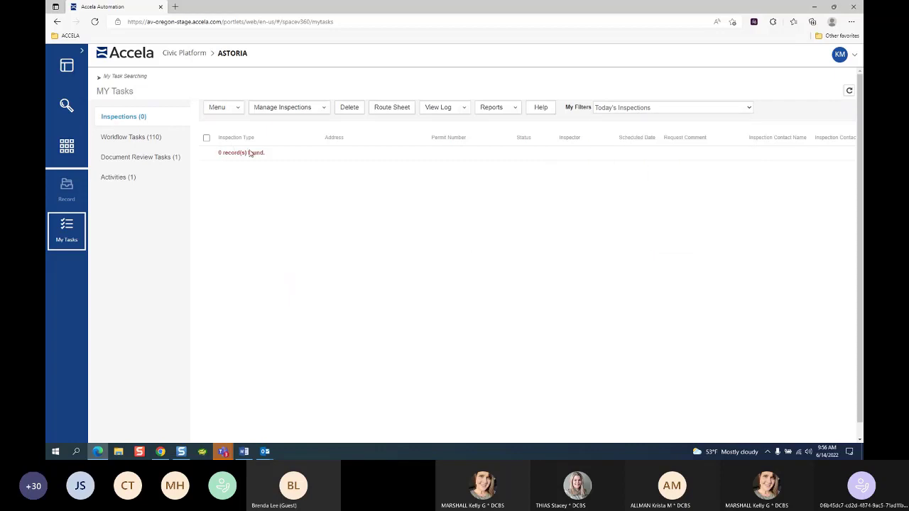
pyautogui.click(668, 110)
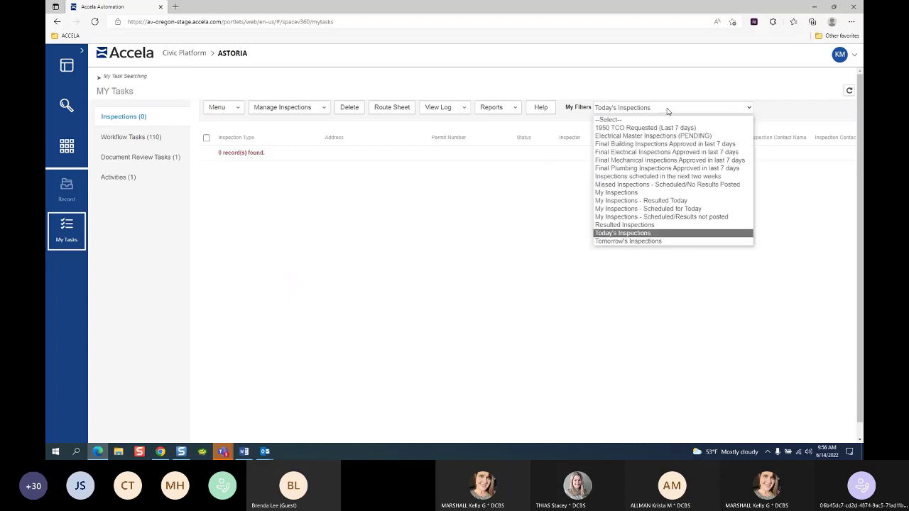
pyautogui.click(632, 185)
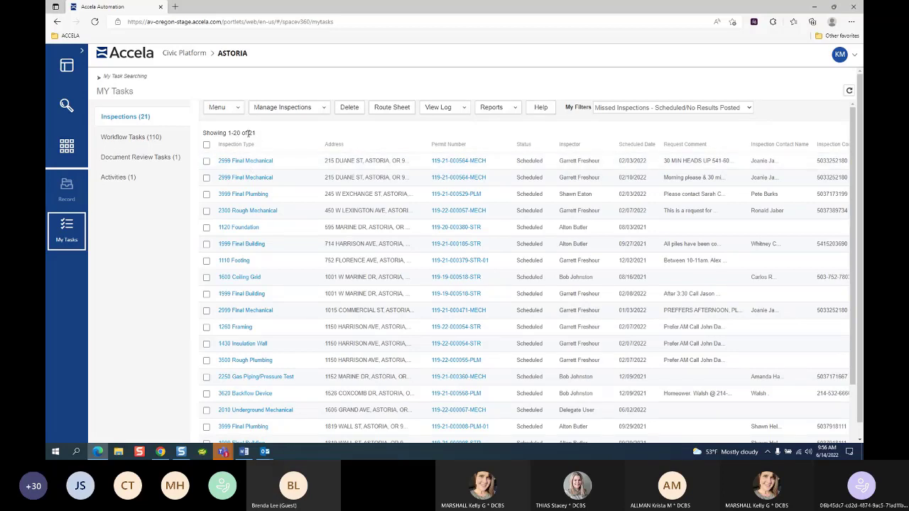
pyautogui.scroll(-3, 325, 172)
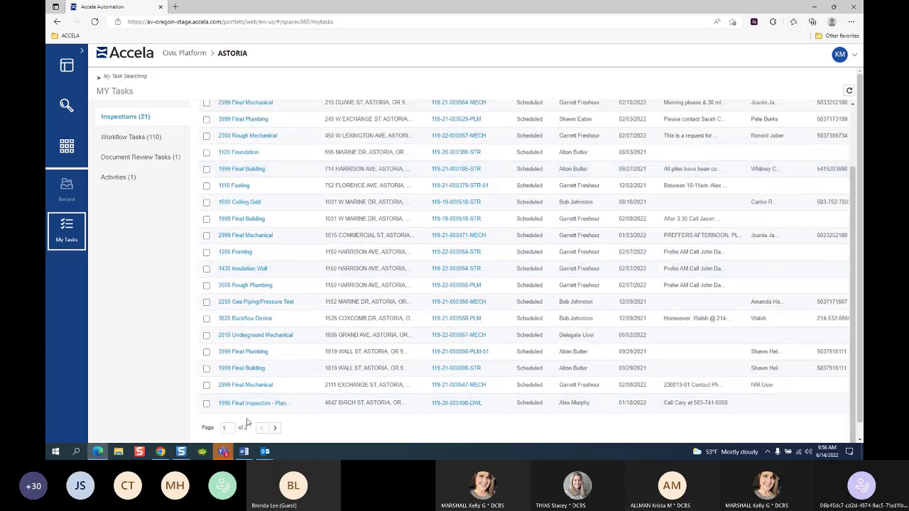
pyautogui.scroll(3, 315, 280)
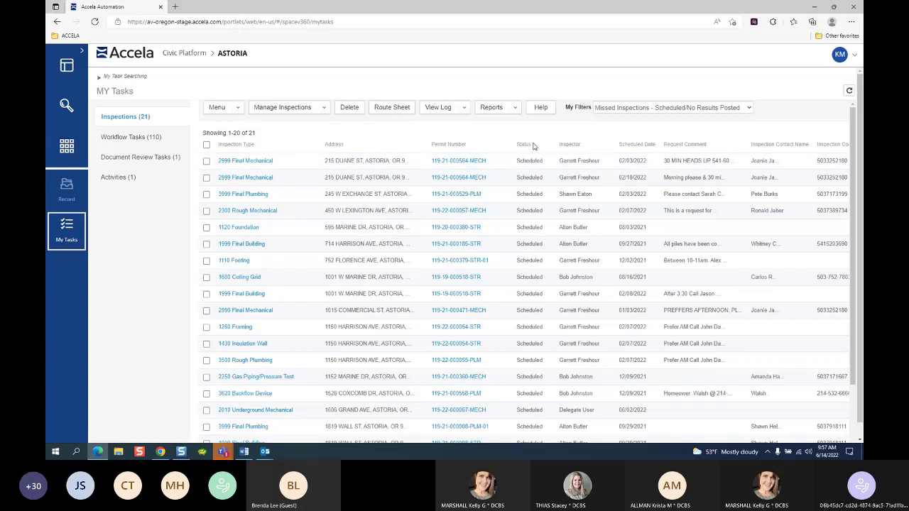
# Step: Sort the 21 missed inspections by the Inspector column and scroll to review the grouping
pyautogui.click(573, 147)
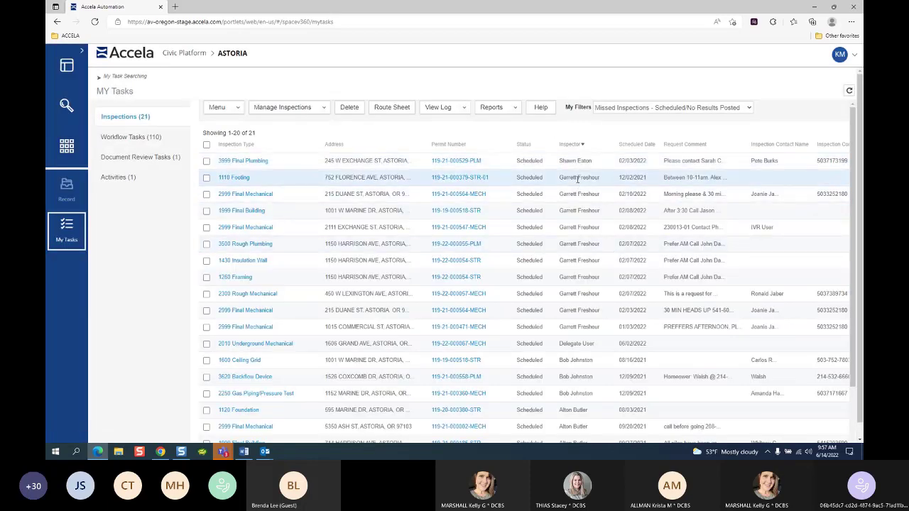
pyautogui.scroll(-2, 583, 323)
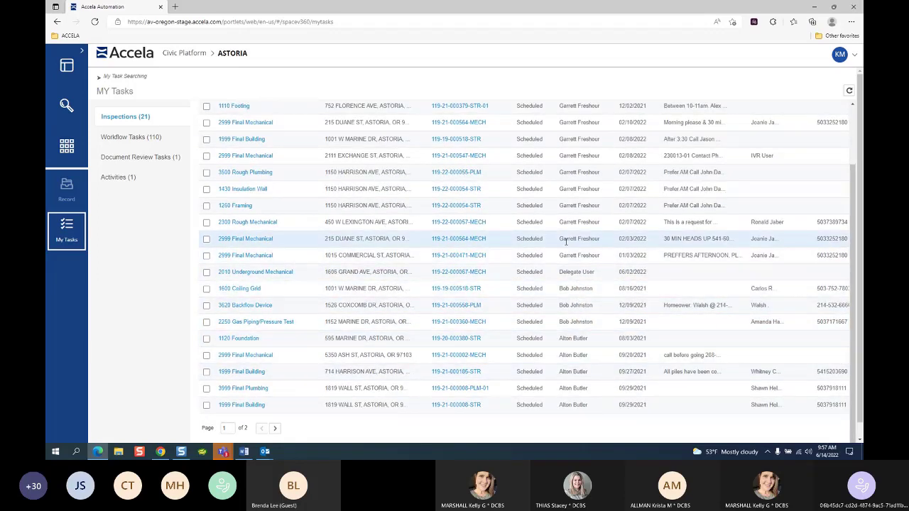
pyautogui.scroll(2, 566, 242)
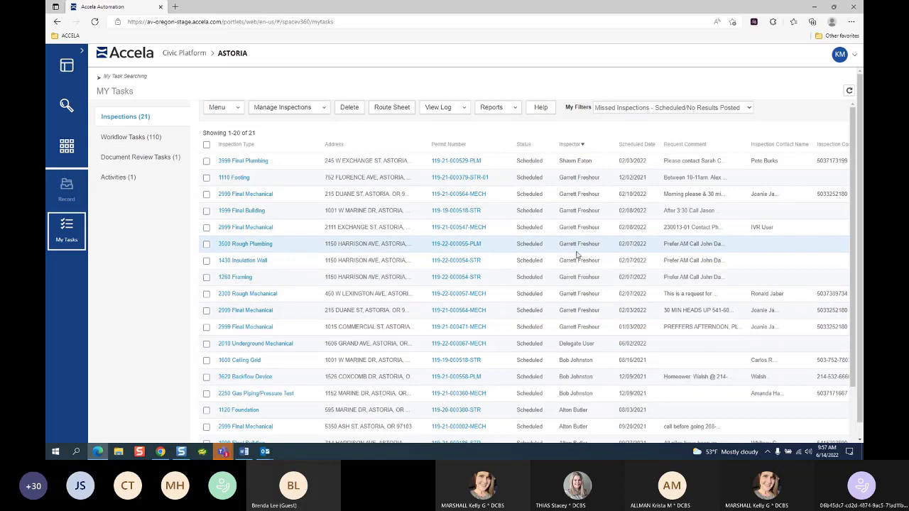
# Step: Sort inspections by Scheduled Date, reverse the order, then show the Workflow Tasks (110) list
pyautogui.click(636, 148)
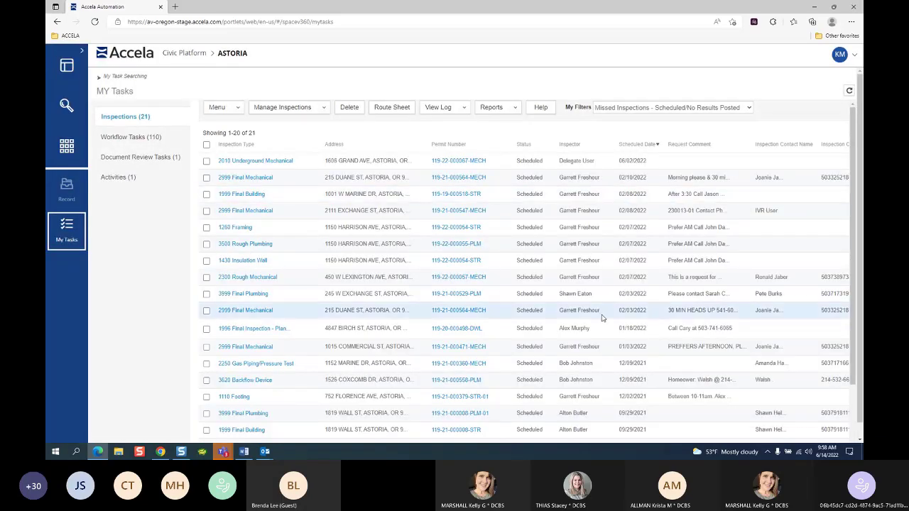
pyautogui.scroll(-5, 619, 319)
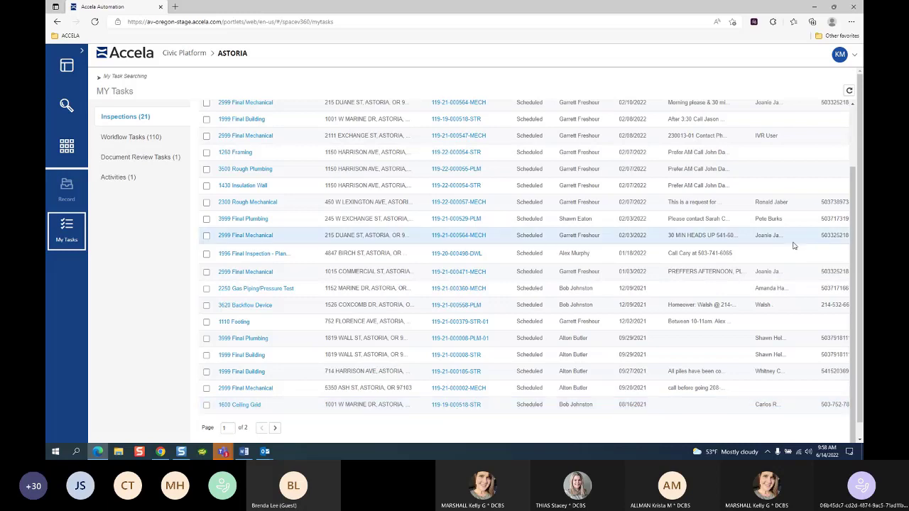
pyautogui.scroll(2, 791, 244)
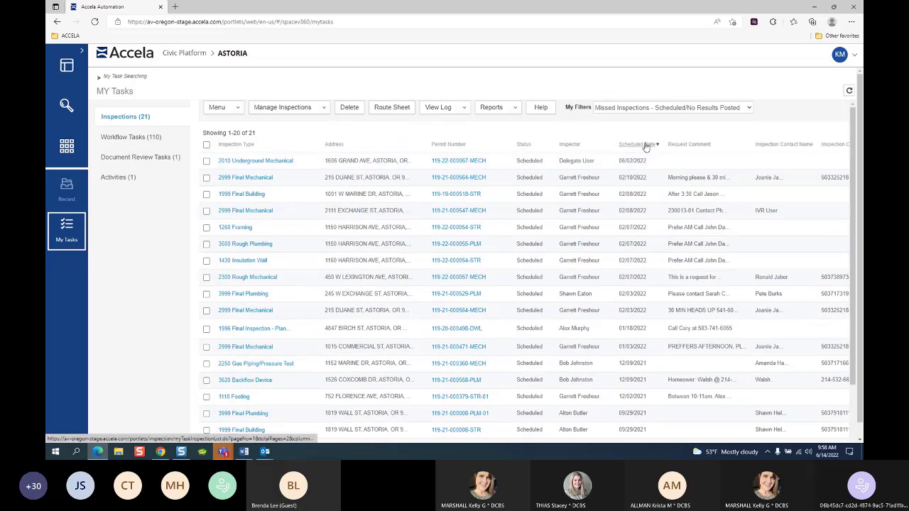
pyautogui.click(645, 145)
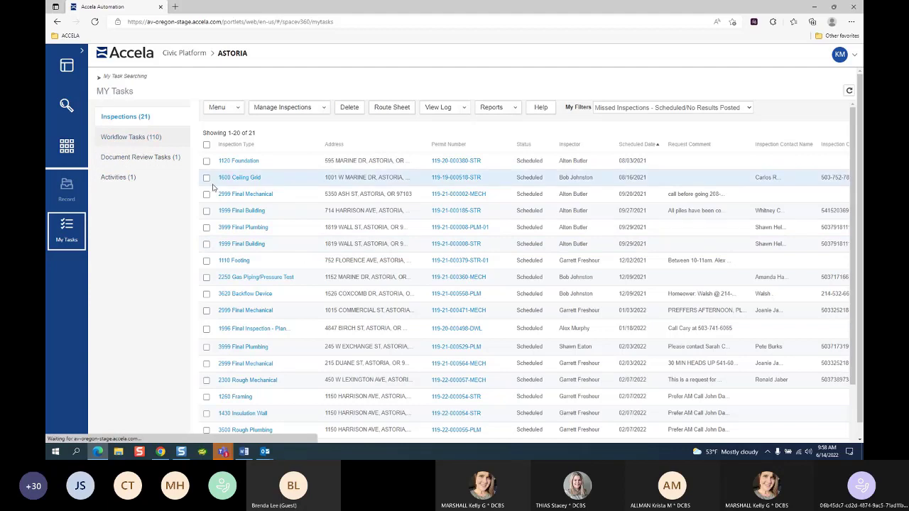
pyautogui.click(221, 179)
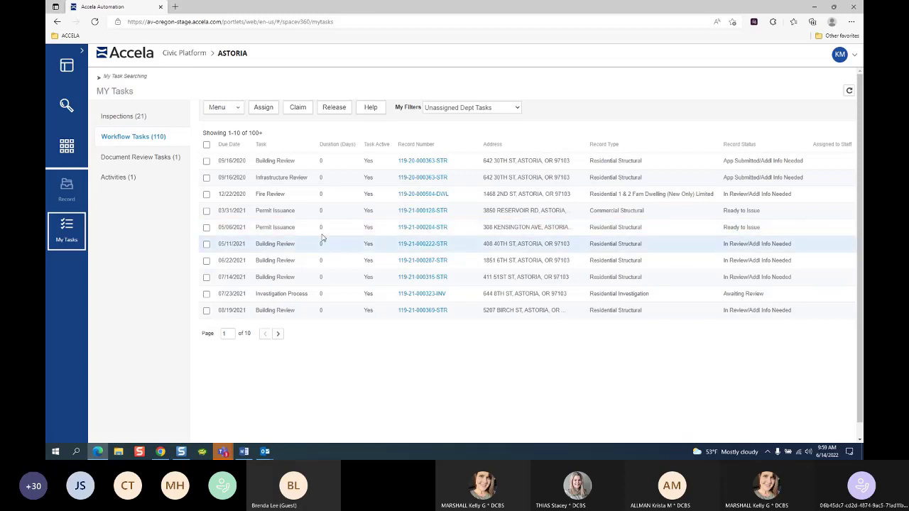
# Step: Sort workflow tasks by Due Date newest first and show the My Filters list
pyautogui.click(229, 145)
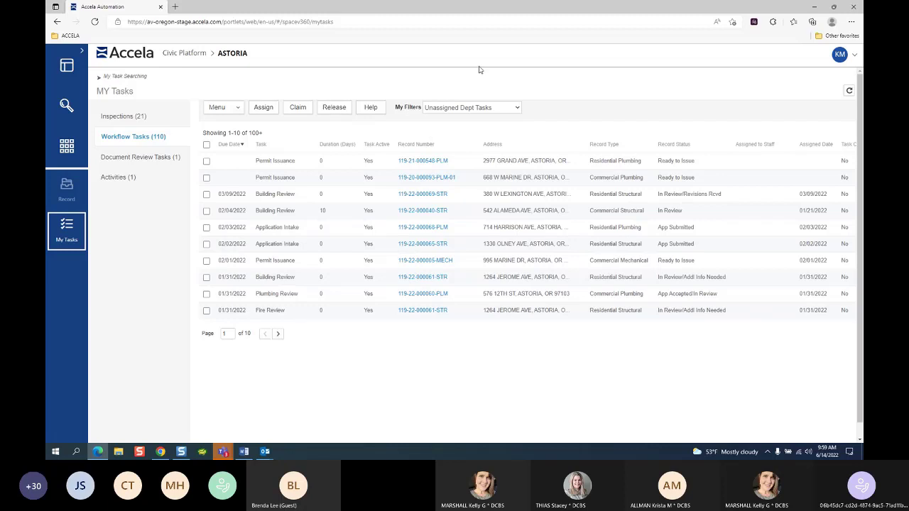
pyautogui.click(515, 108)
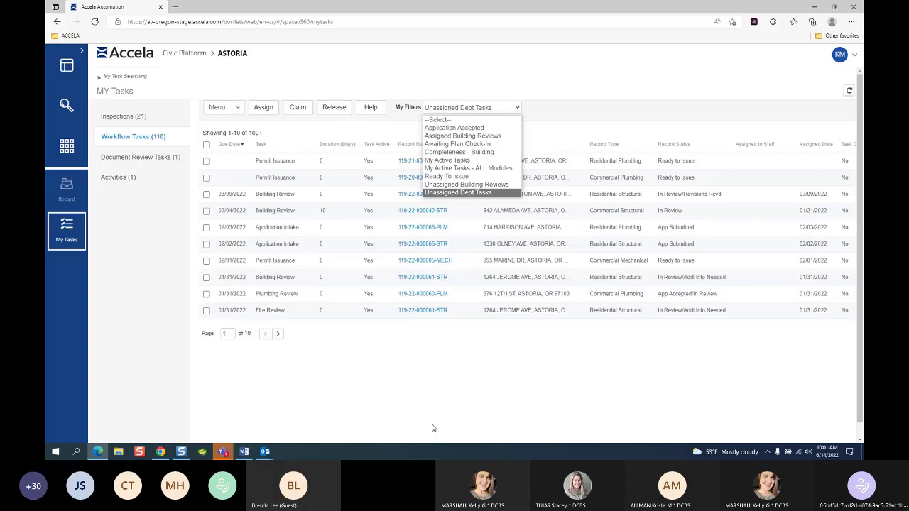
# Step: Dismiss the My Filters list and close the My Tasks page
pyautogui.click(307, 76)
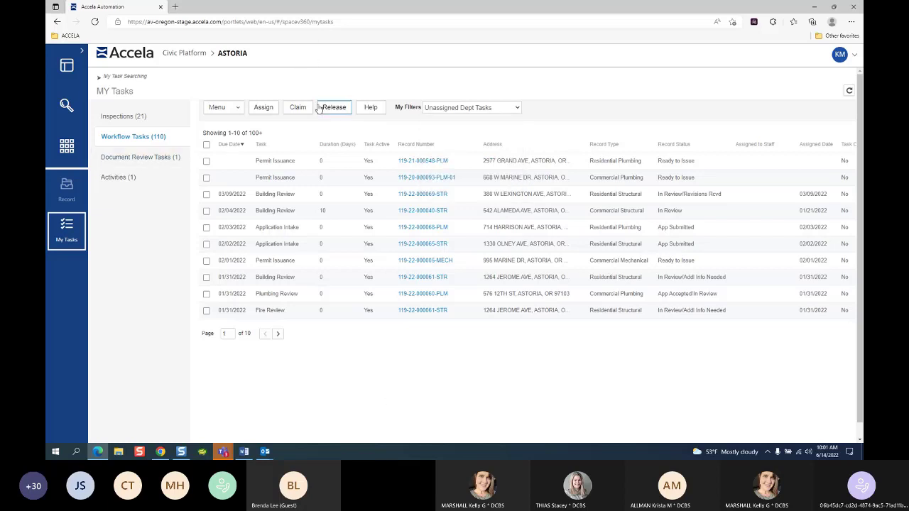
pyautogui.click(440, 113)
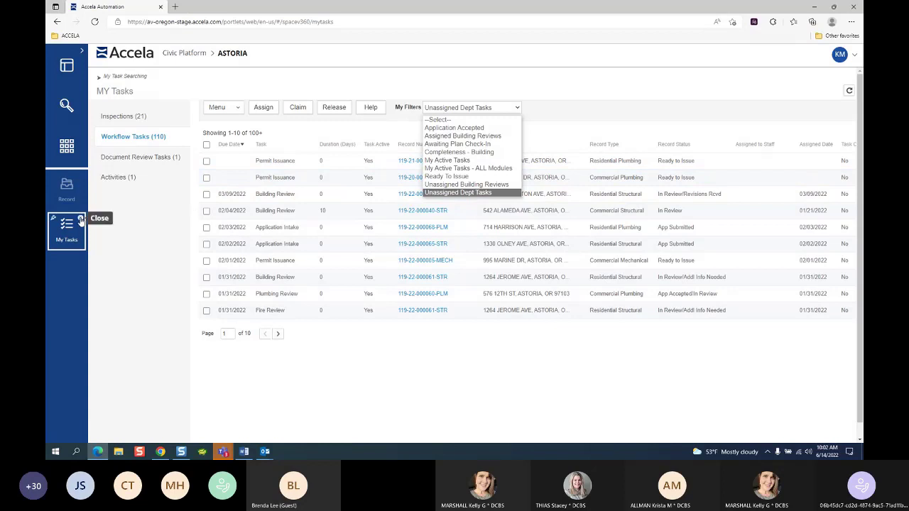
pyautogui.click(80, 219)
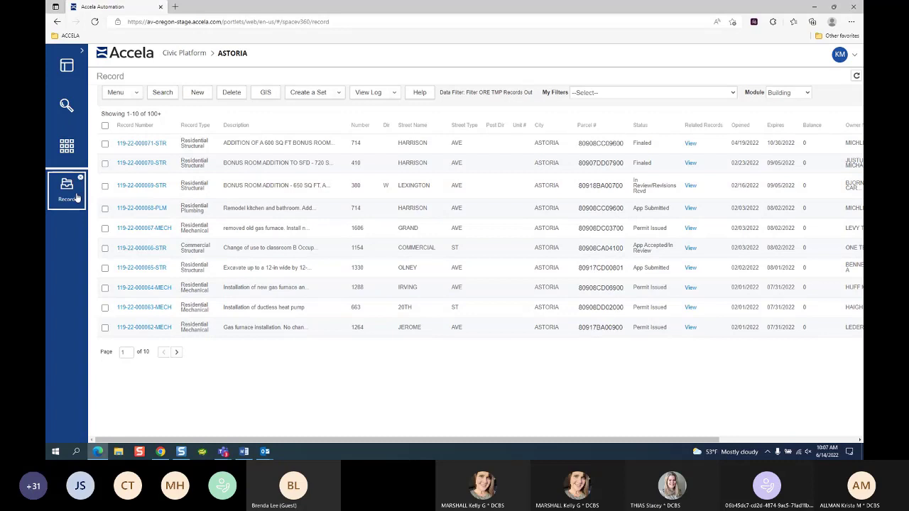
# Step: From the apps panel, choose Create New Record to bring up the record type picker
pyautogui.click(67, 150)
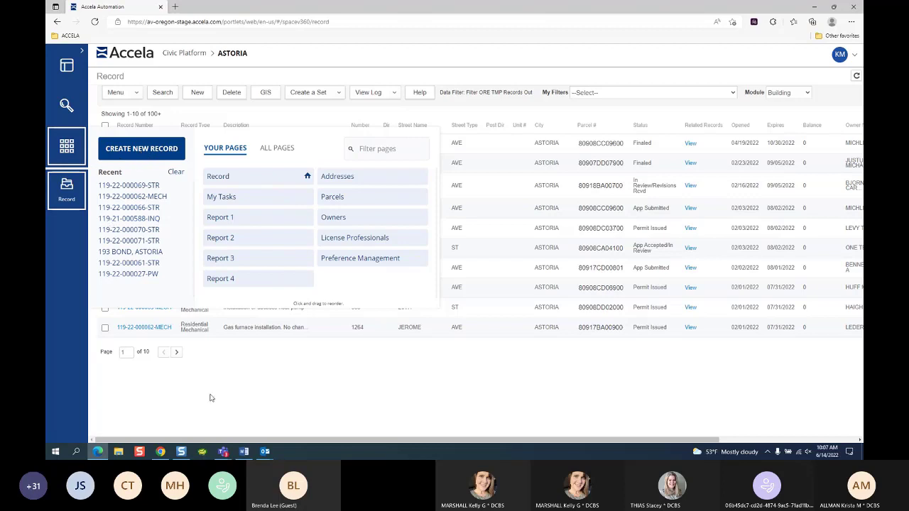
pyautogui.click(210, 397)
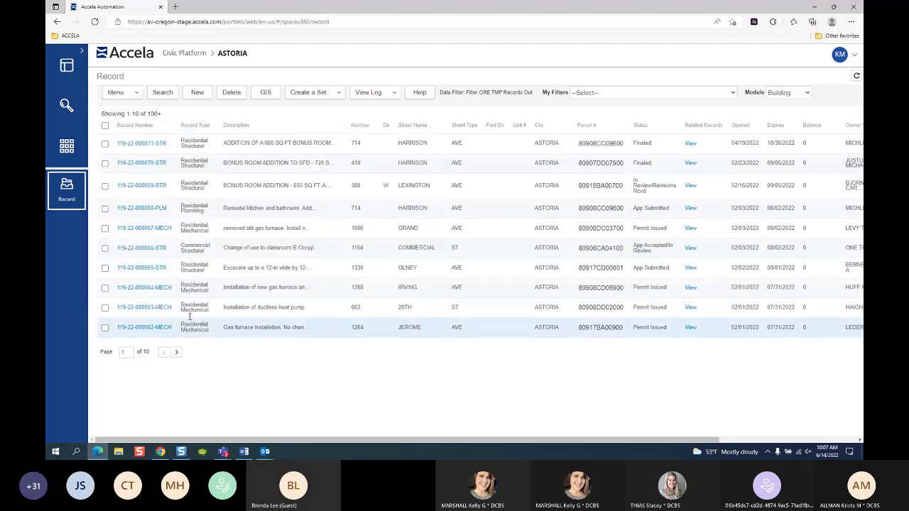
pyautogui.click(67, 146)
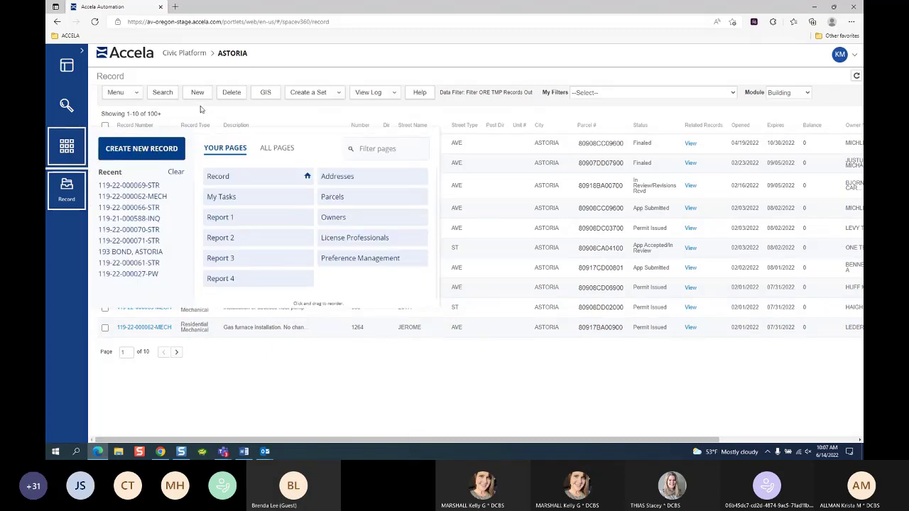
pyautogui.click(161, 149)
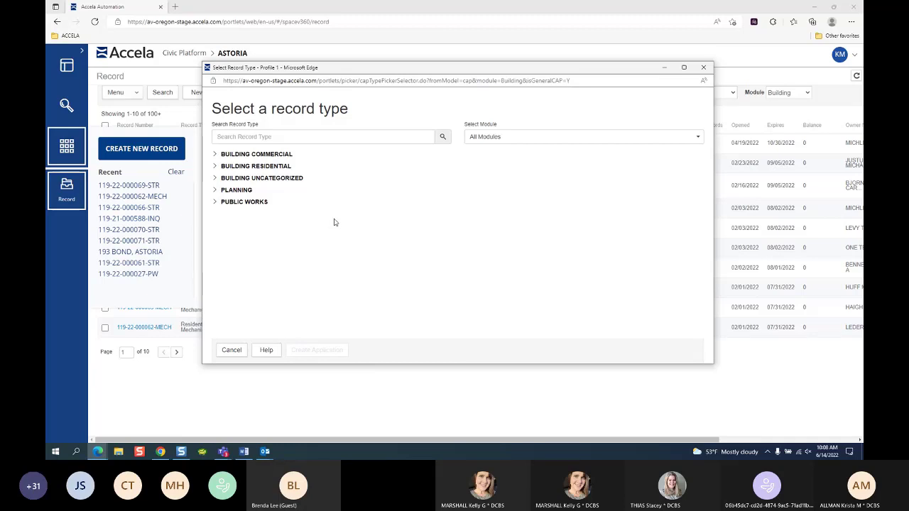
# Step: Maximize the record type window and try searching for 'elec'
pyautogui.click(683, 67)
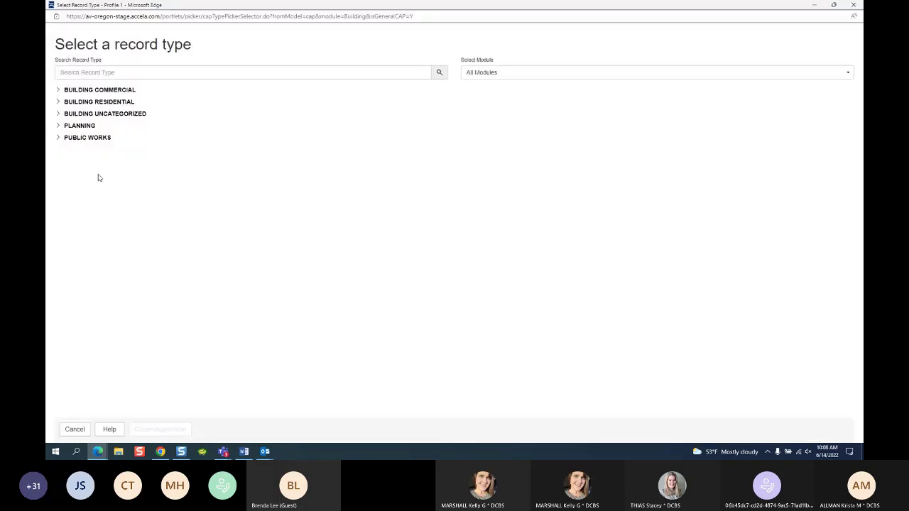
pyautogui.click(157, 77)
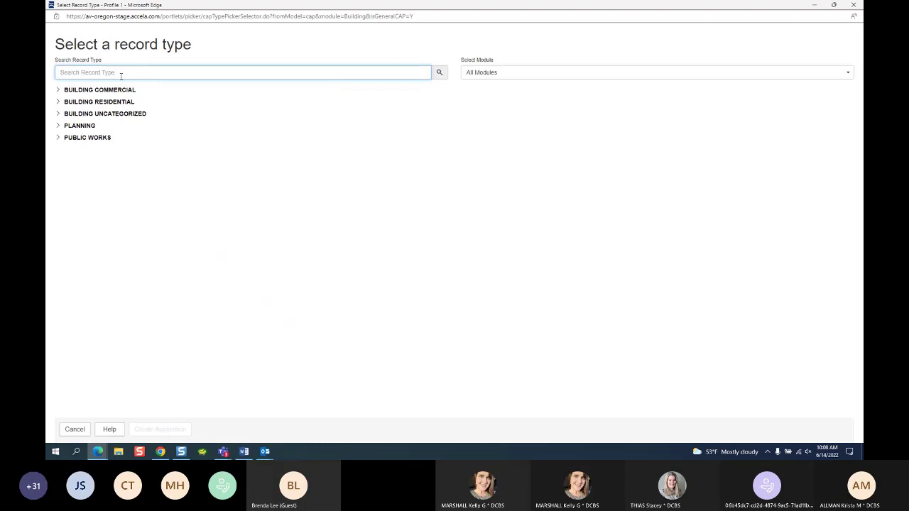
pyautogui.write('elec')
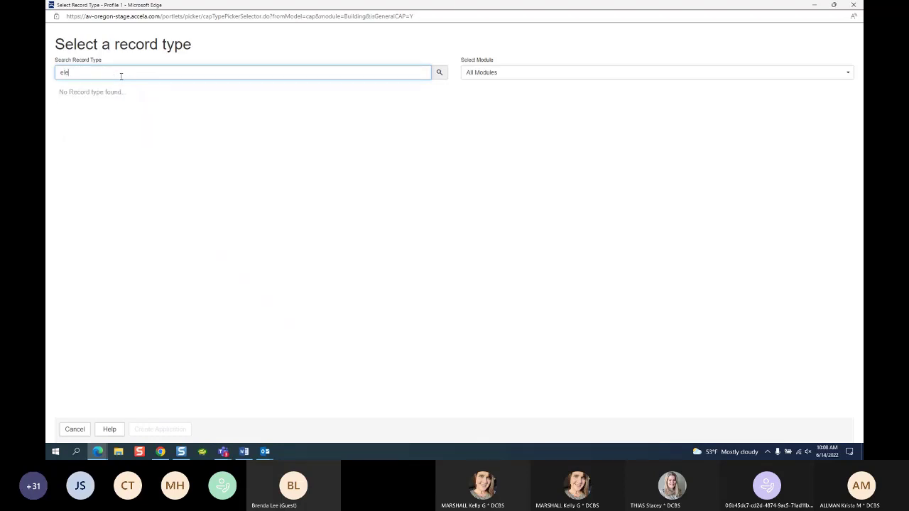
pyautogui.press('BackSpace')
pyautogui.press('BackSpace')
pyautogui.press('BackSpace')
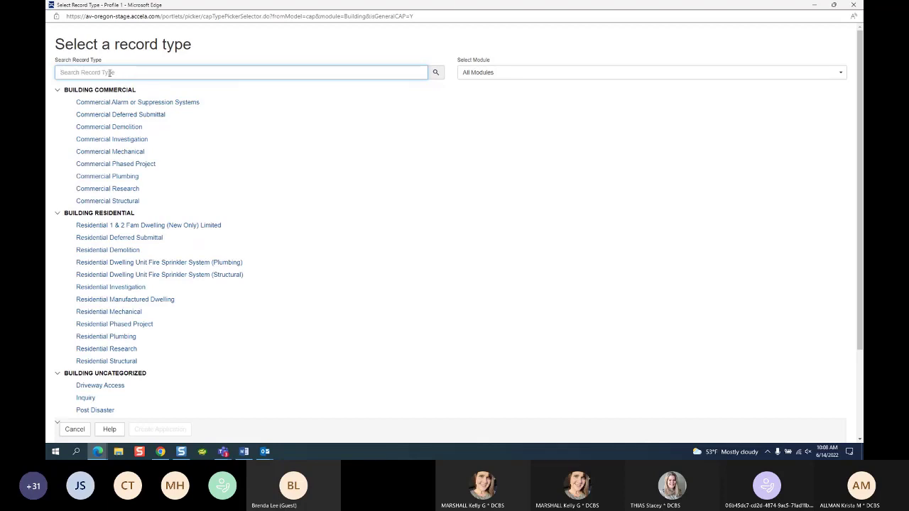
# Step: Reopen the picker full-screen and expand Building Commercial and Building Residential groups
pyautogui.click(853, 4)
pyautogui.click(135, 149)
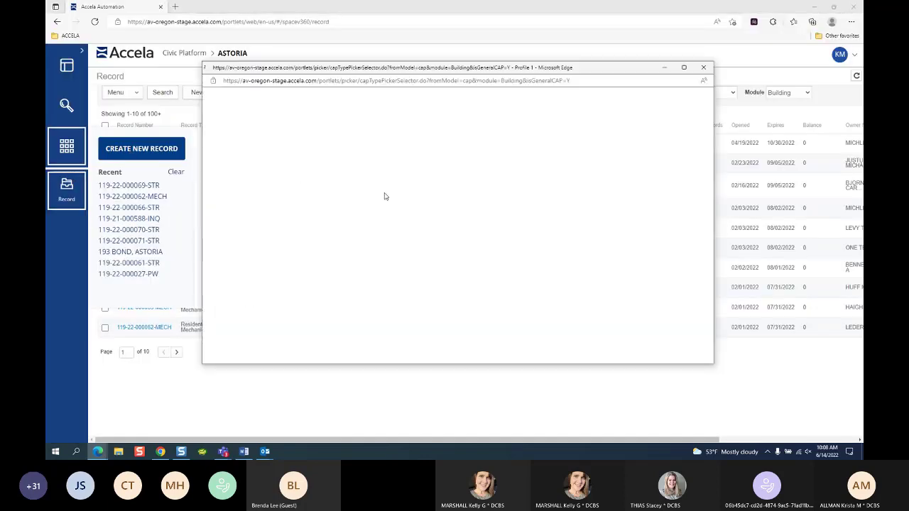
pyautogui.click(684, 66)
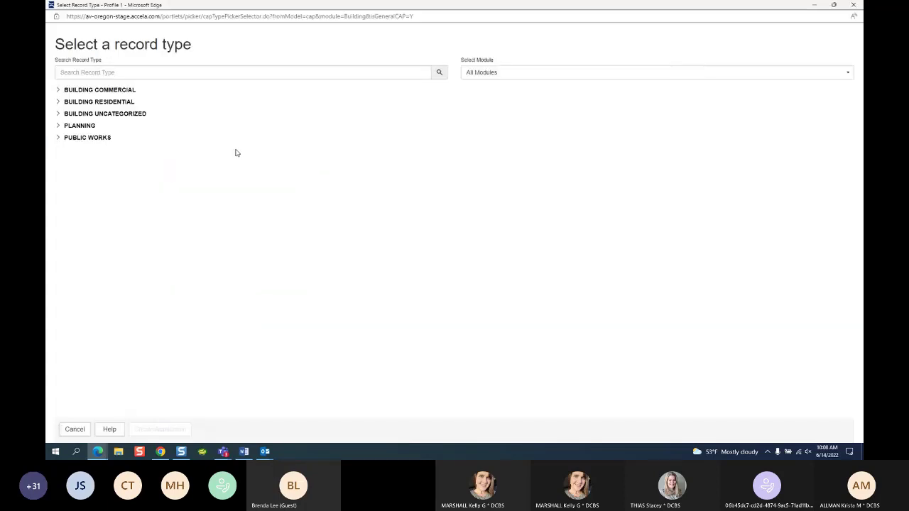
pyautogui.click(59, 91)
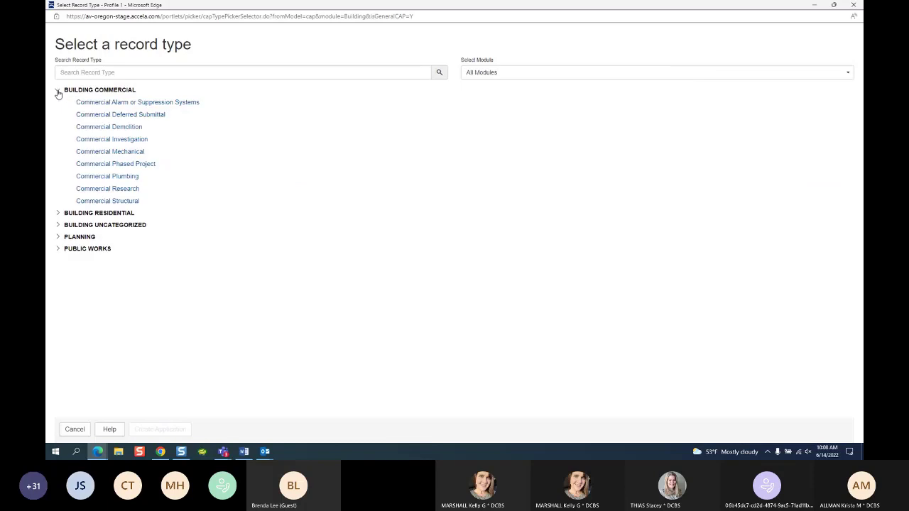
pyautogui.click(57, 213)
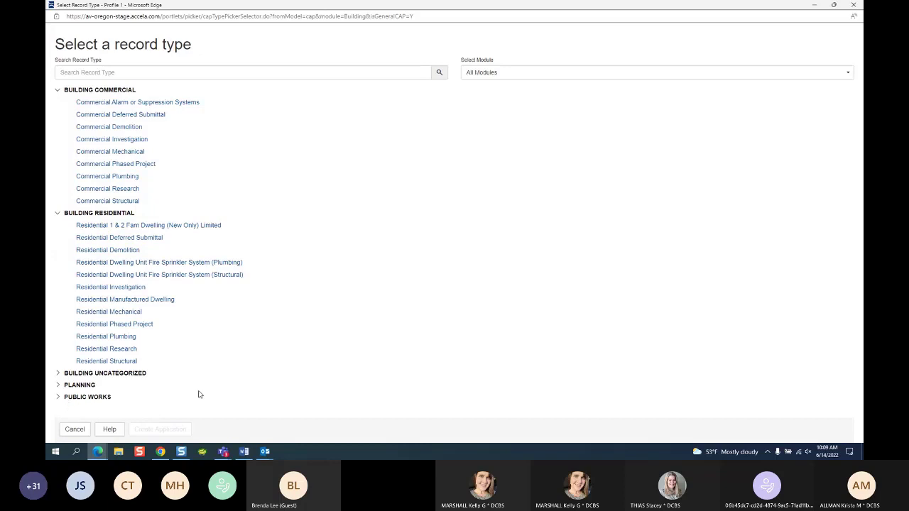
pyautogui.click(57, 91)
# Step: Collapse Building Residential, search record types for 'Elec', 'Mechan' and 'mech', then clear the search
pyautogui.click(57, 101)
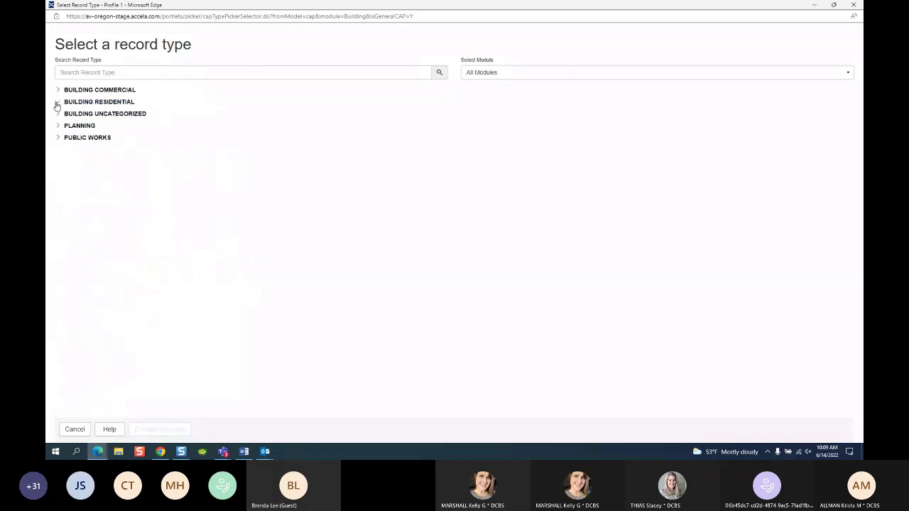
pyautogui.click(77, 71)
pyautogui.write('Elec')
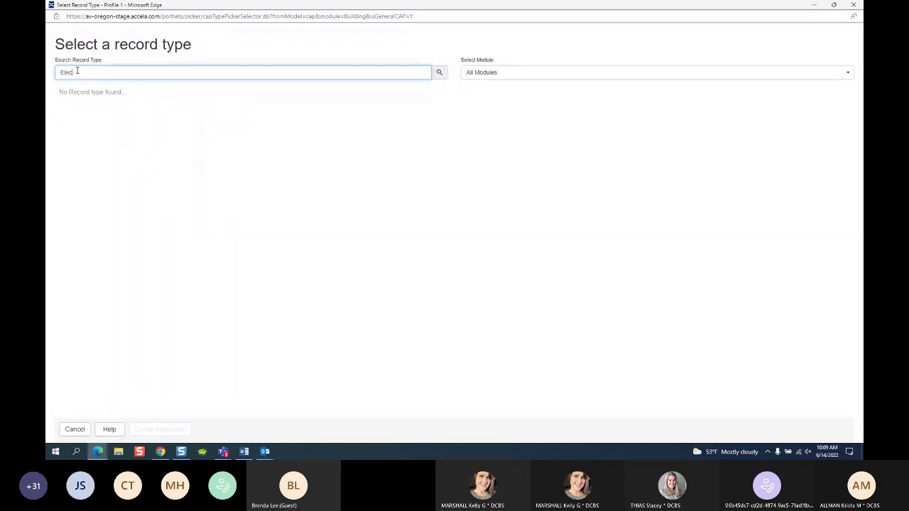
pyautogui.press('BackSpace')
pyautogui.press('BackSpace')
pyautogui.press('BackSpace')
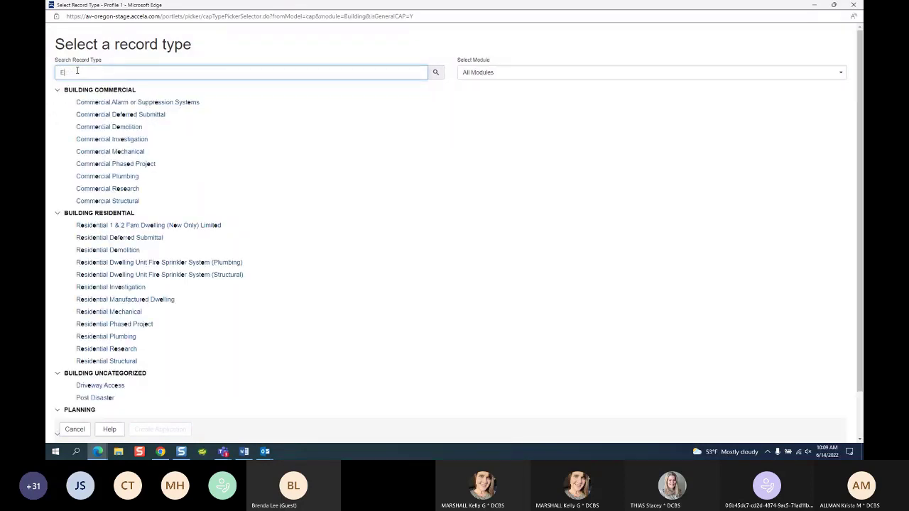
pyautogui.press('BackSpace')
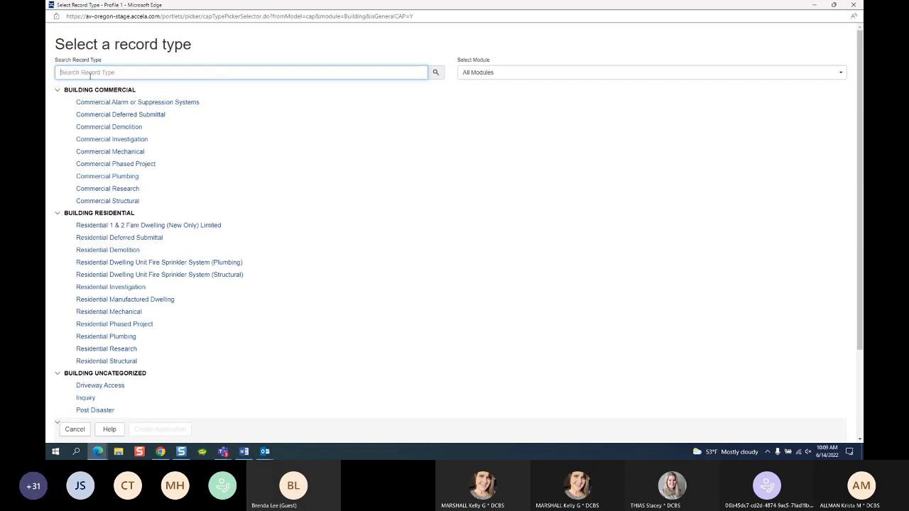
pyautogui.write('Mechan')
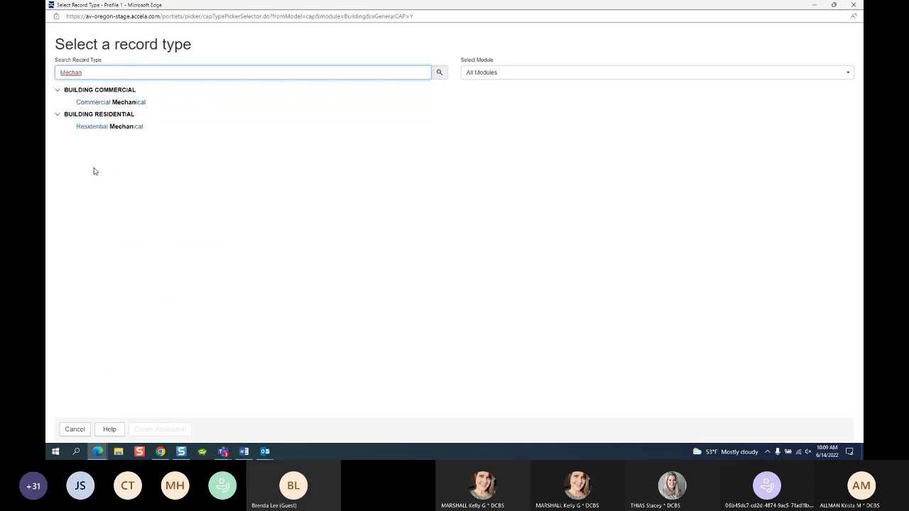
pyautogui.moveTo(88, 74); pyautogui.dragTo(47, 86)
pyautogui.write('mech')
pyautogui.press('BackSpace')
pyautogui.press('BackSpace')
pyautogui.press('BackSpace')
pyautogui.press('BackSpace')
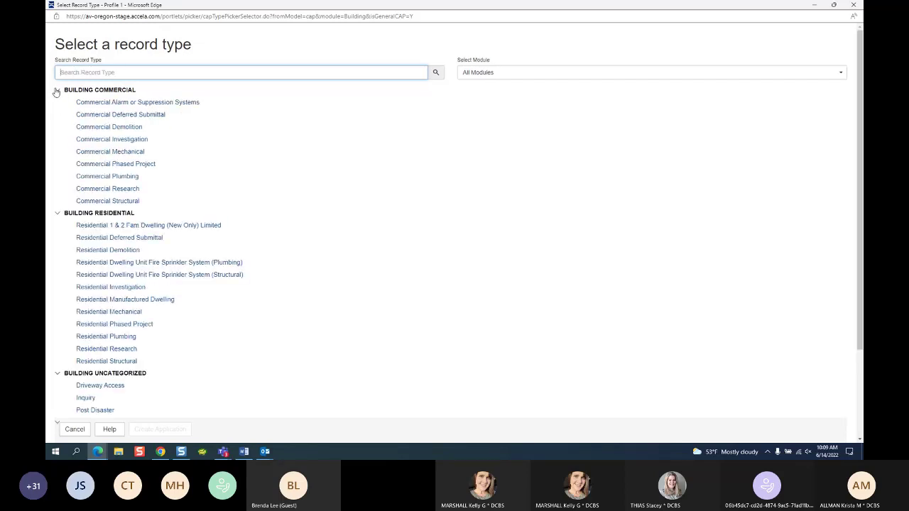
pyautogui.click(57, 90)
pyautogui.click(57, 91)
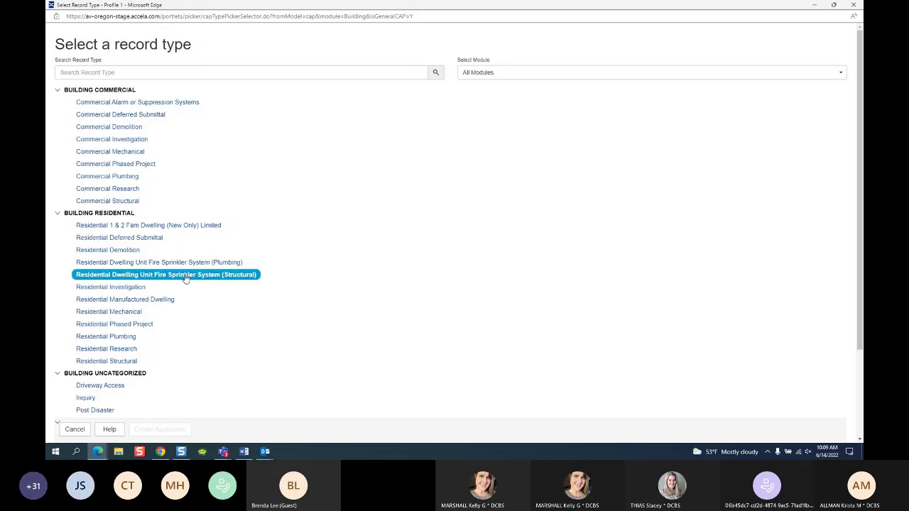
pyautogui.scroll(-3, 243, 374)
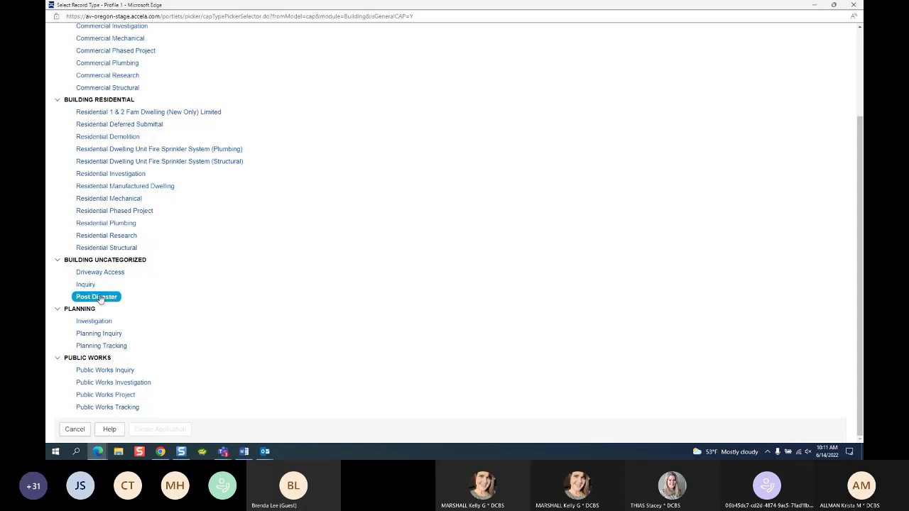
pyautogui.scroll(2, 101, 156)
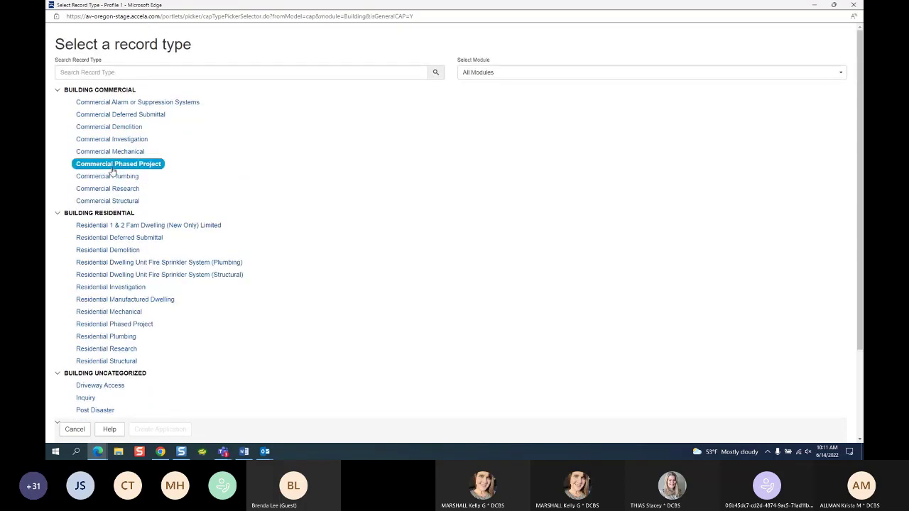
pyautogui.scroll(-2, 112, 163)
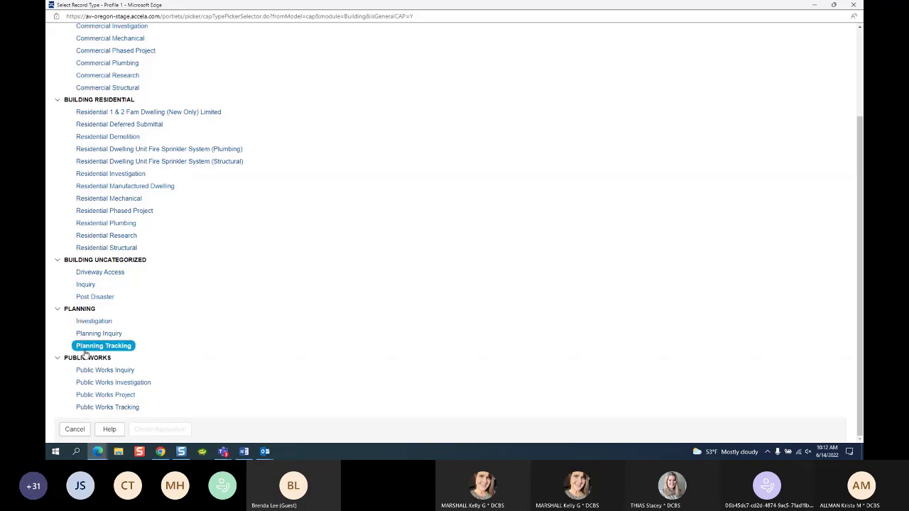
pyautogui.click(57, 310)
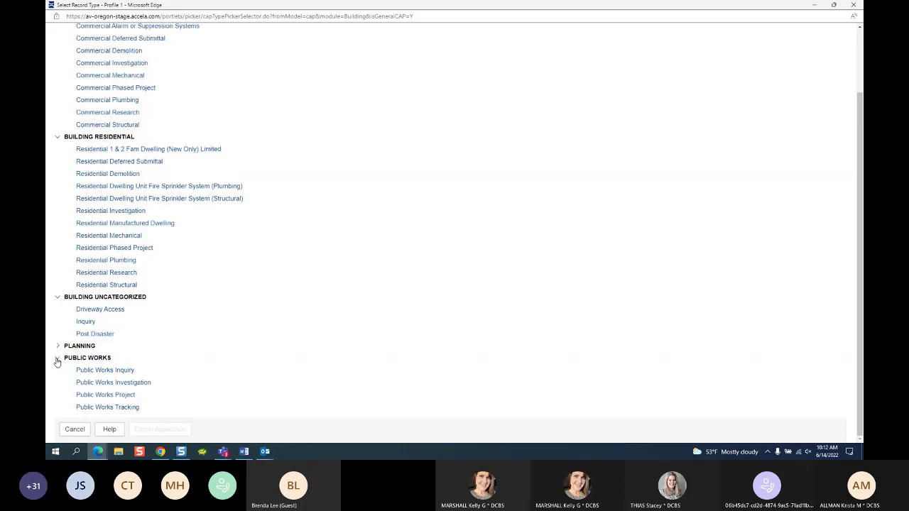
pyautogui.click(57, 358)
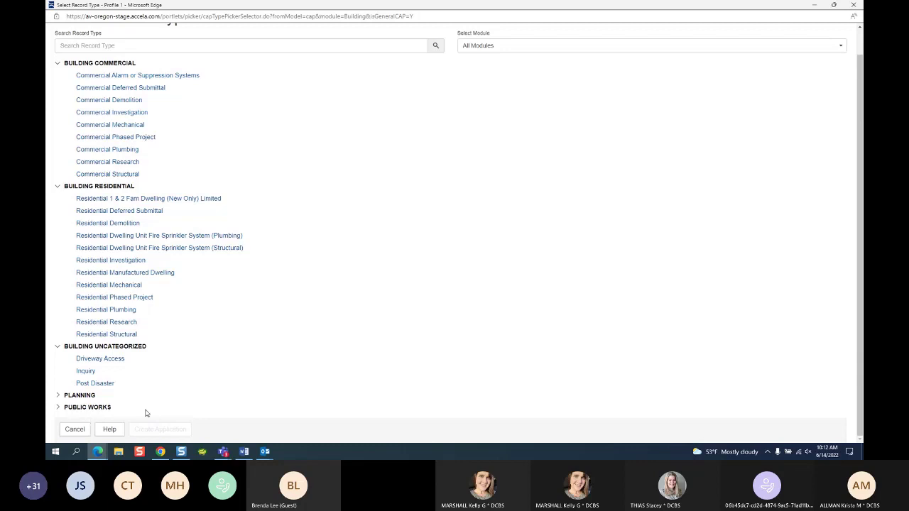
pyautogui.scroll(2, 351, 295)
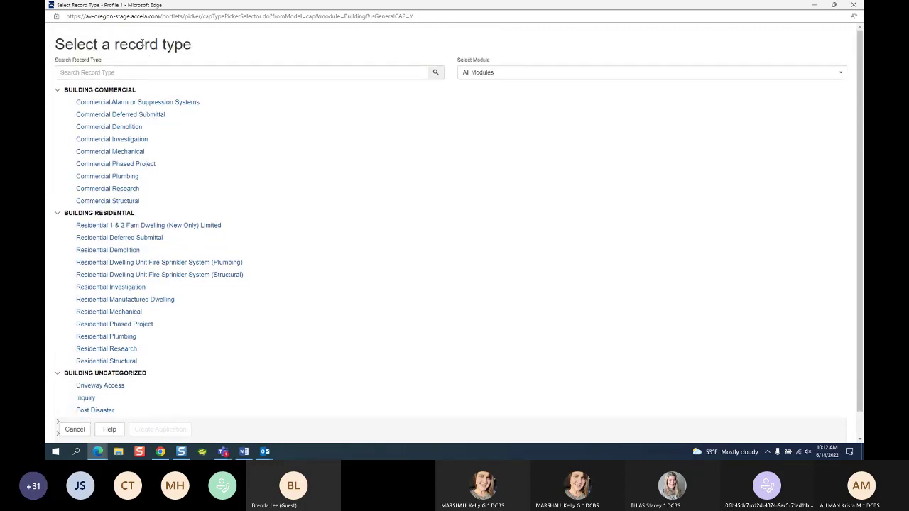
pyautogui.moveTo(76, 44); pyautogui.dragTo(191, 60)
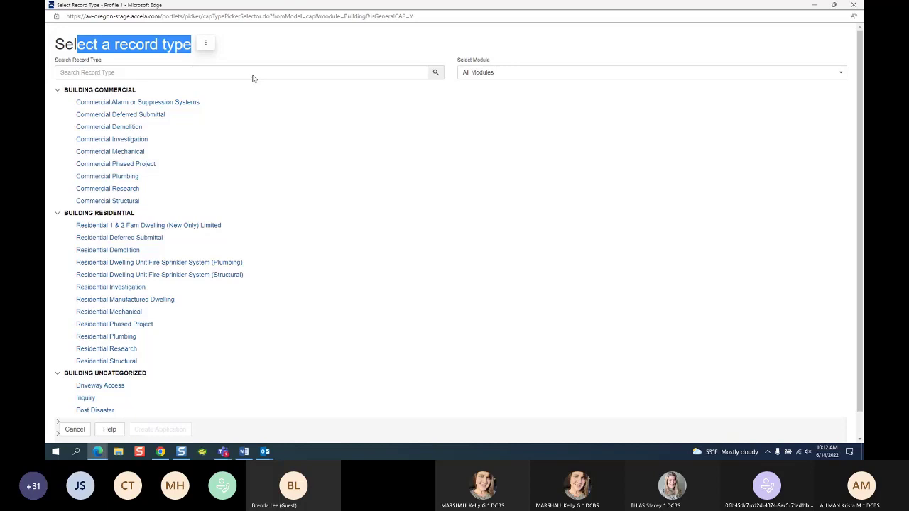
pyautogui.scroll(-1, 290, 197)
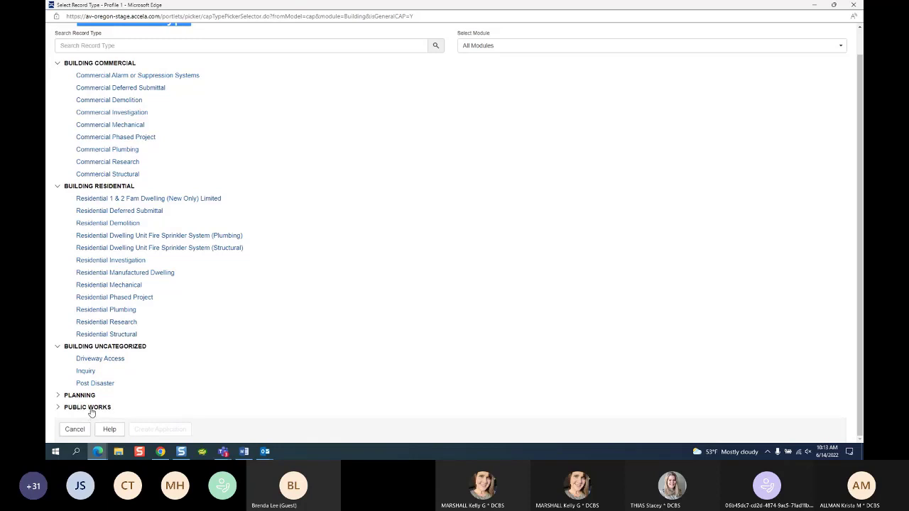
pyautogui.scroll(1, 305, 198)
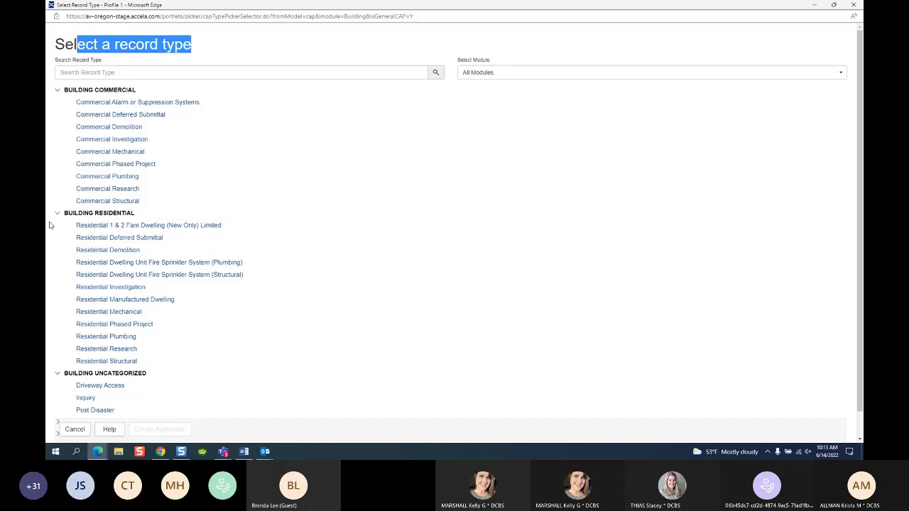
# Step: Collapse the Building Commercial and Building Uncategorized groups, leaving Building Residential types visible
pyautogui.click(58, 90)
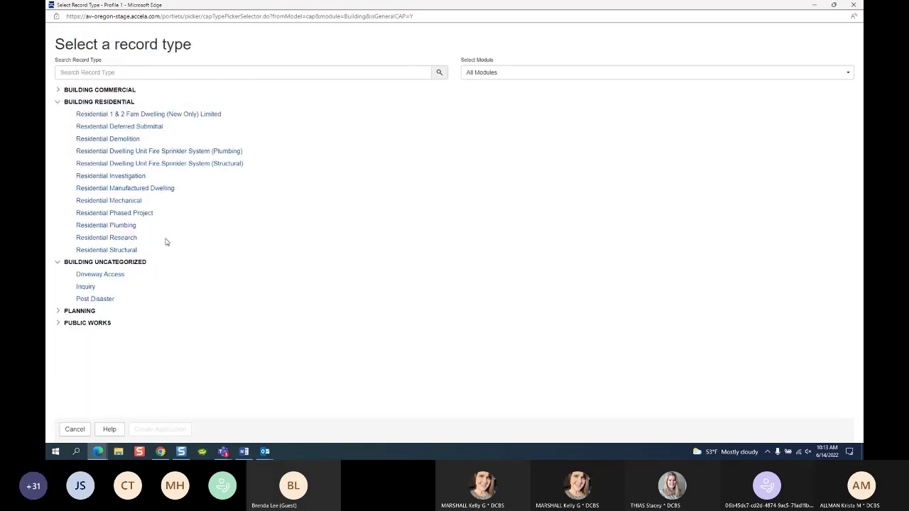
pyautogui.click(58, 262)
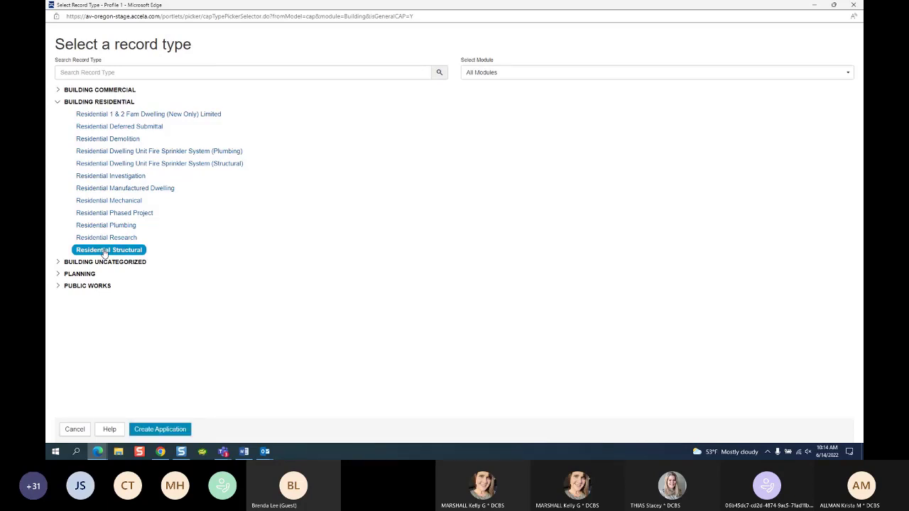
# Step: Create a Residential Structural application and wait for its blank record form
pyautogui.click(176, 424)
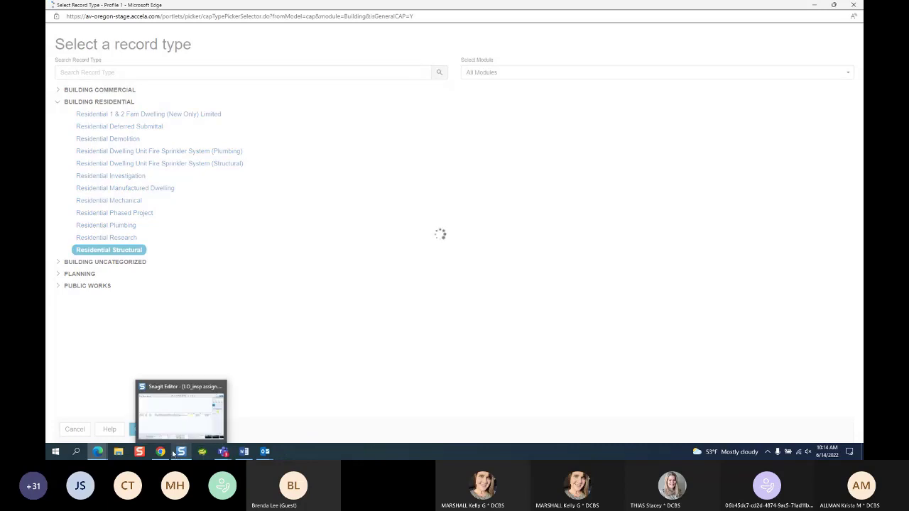
pyautogui.moveTo(104, 456)
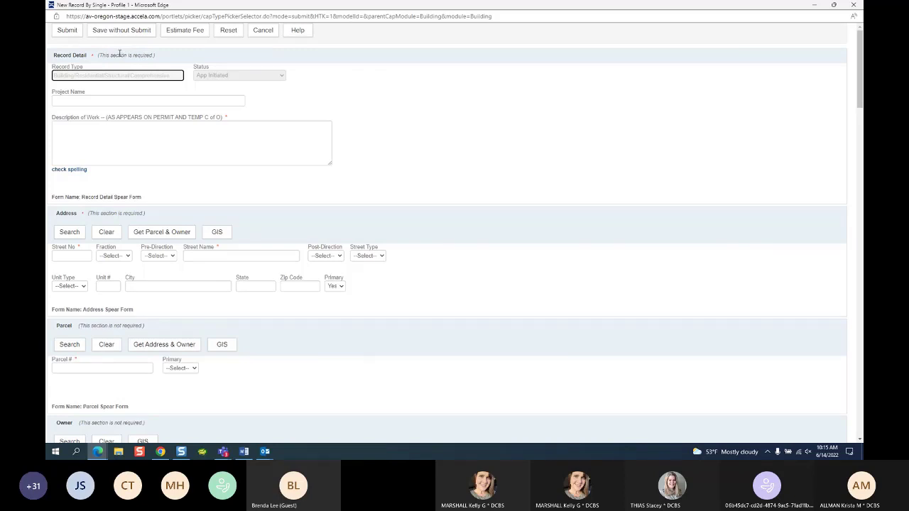
pyautogui.moveTo(117, 55); pyautogui.dragTo(142, 57)
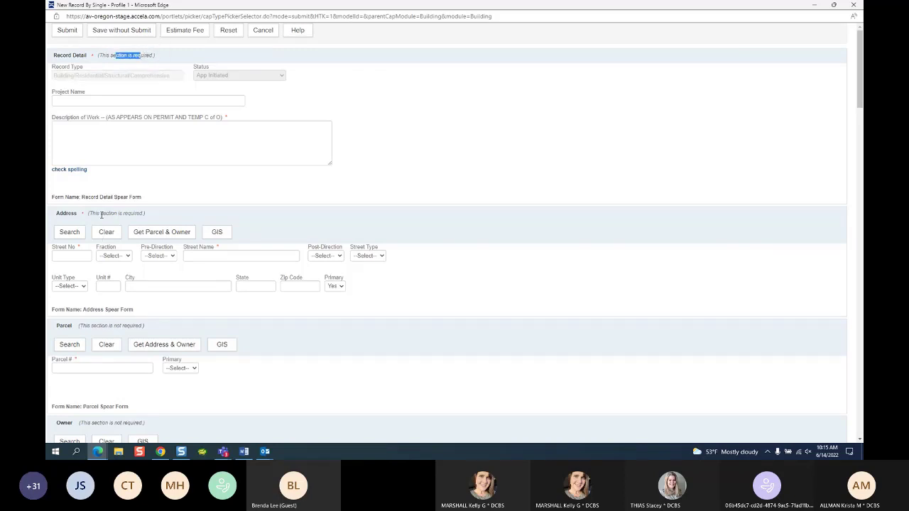
pyautogui.moveTo(101, 213); pyautogui.dragTo(137, 213)
pyautogui.moveTo(89, 325); pyautogui.dragTo(140, 326)
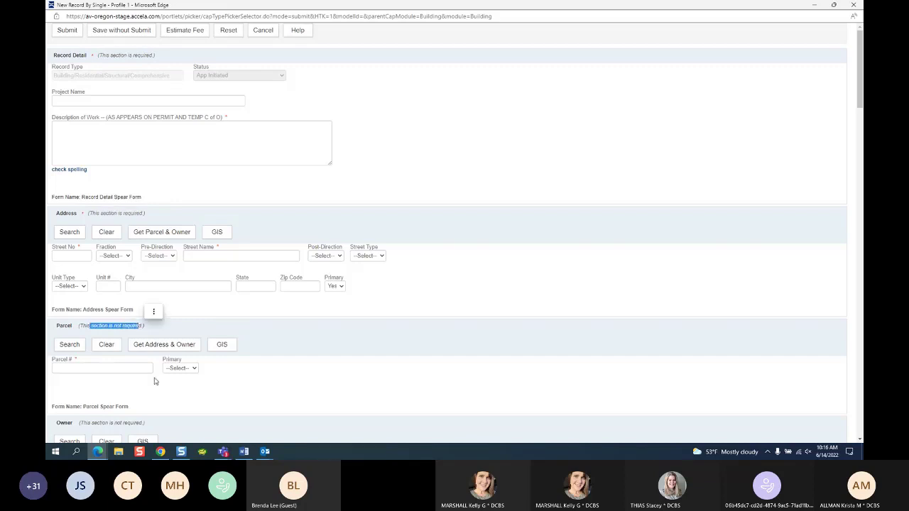
pyautogui.moveTo(97, 422); pyautogui.dragTo(140, 424)
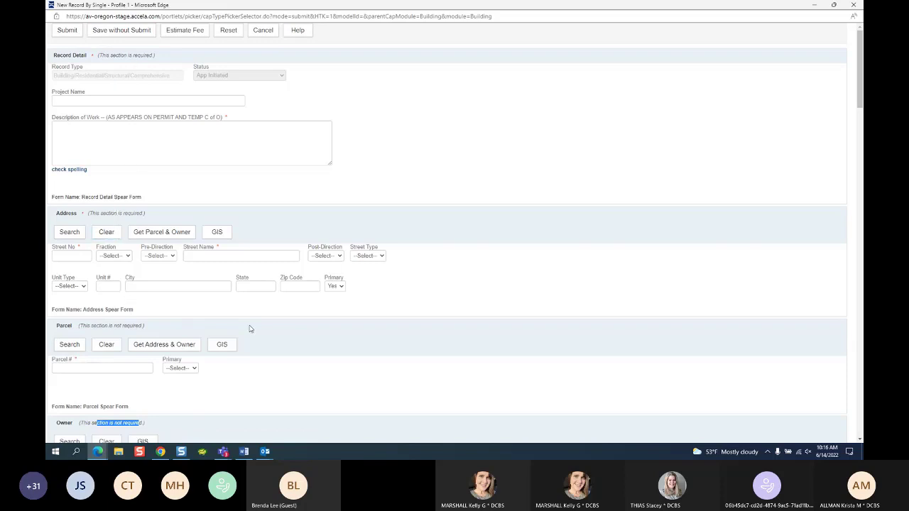
pyautogui.scroll(-5, 250, 328)
pyautogui.scroll(-4, 258, 332)
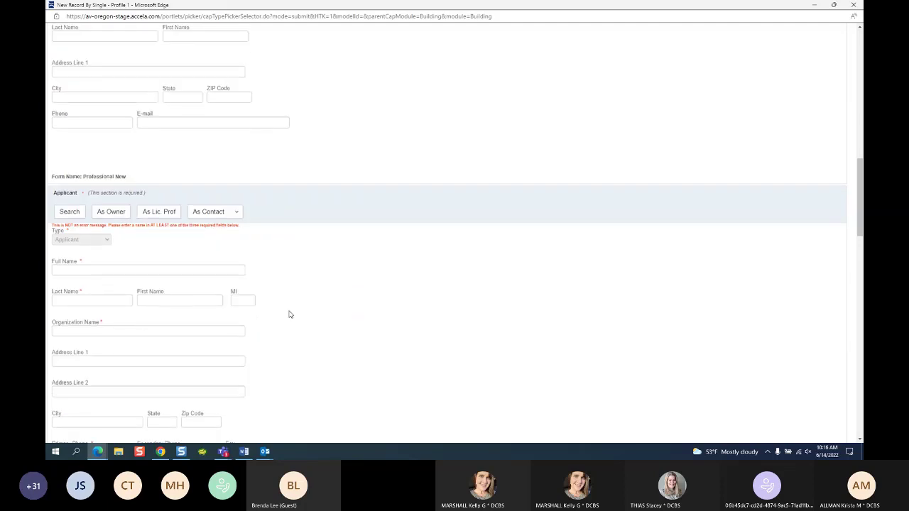
pyautogui.scroll(-5, 388, 294)
pyautogui.scroll(-3, 385, 298)
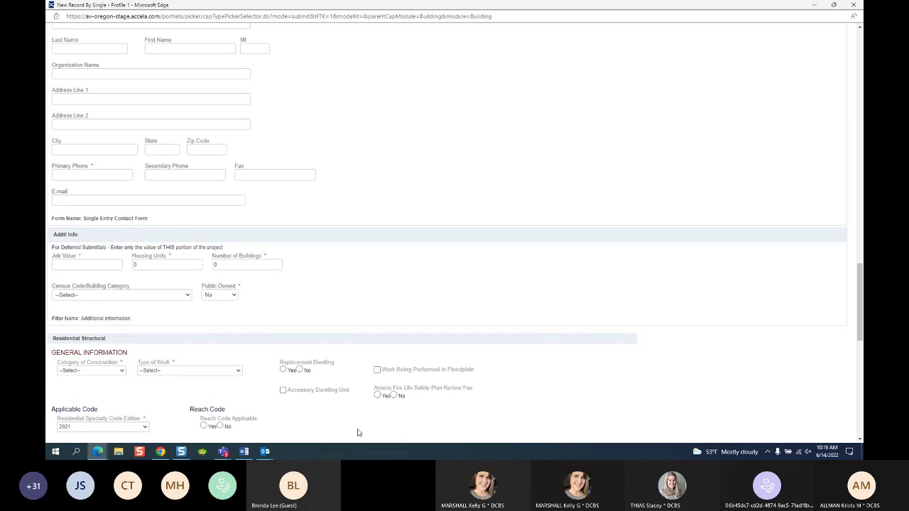
pyautogui.scroll(15, 351, 432)
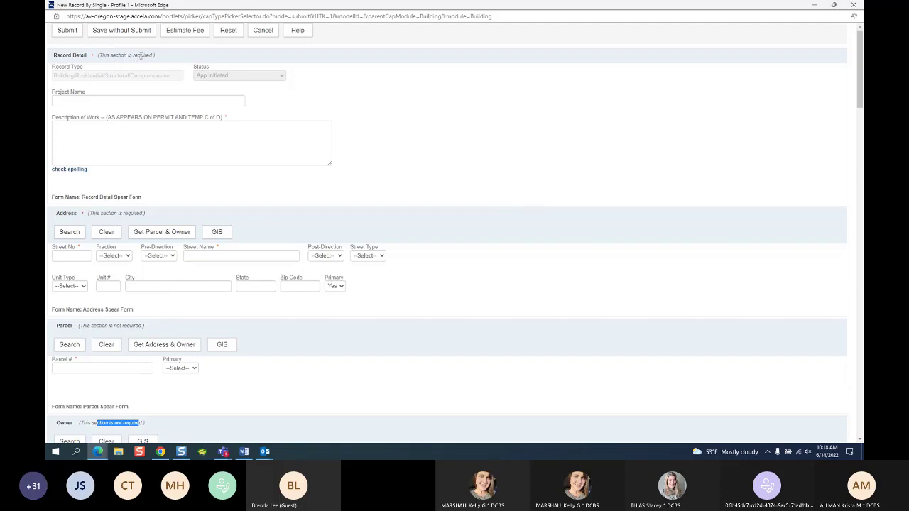
# Step: Focus the Project Name box in Record Detail, dismissing its saved-data suggestions
pyautogui.click(94, 102)
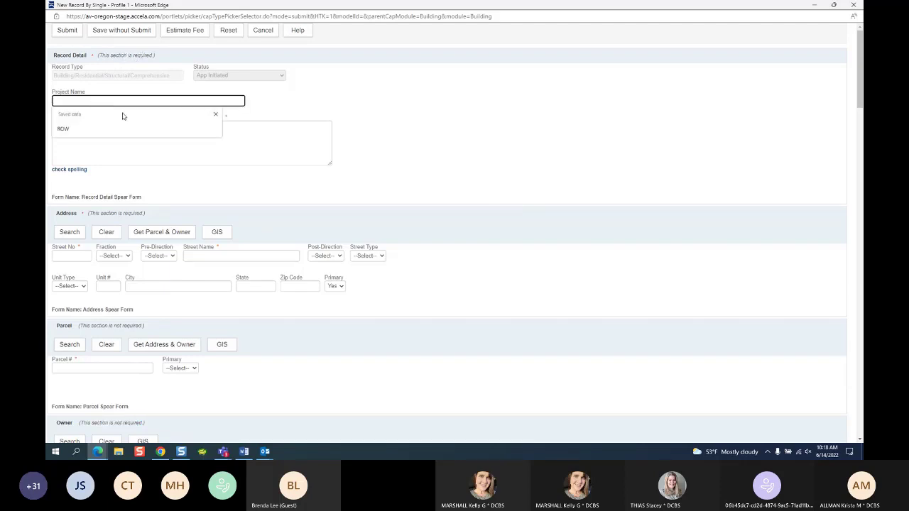
pyautogui.click(105, 88)
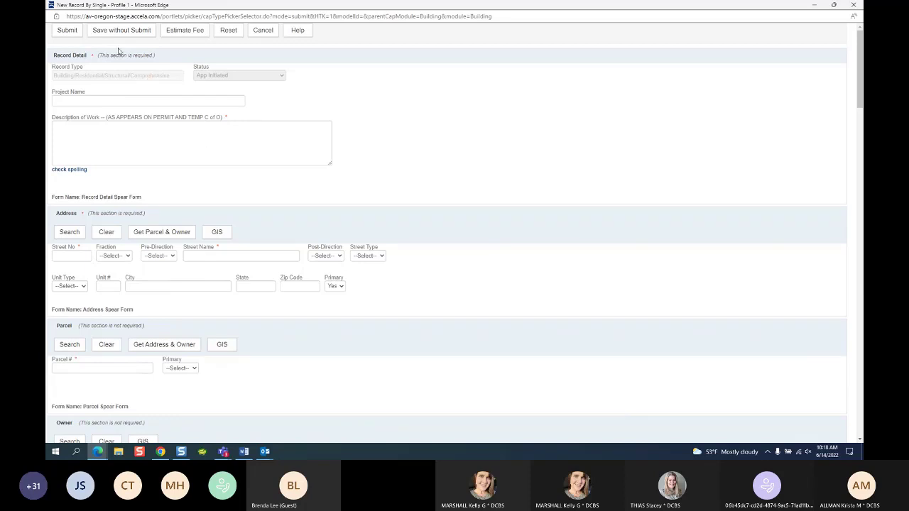
pyautogui.moveTo(112, 54); pyautogui.dragTo(156, 55)
pyautogui.click(65, 99)
pyautogui.click(65, 99)
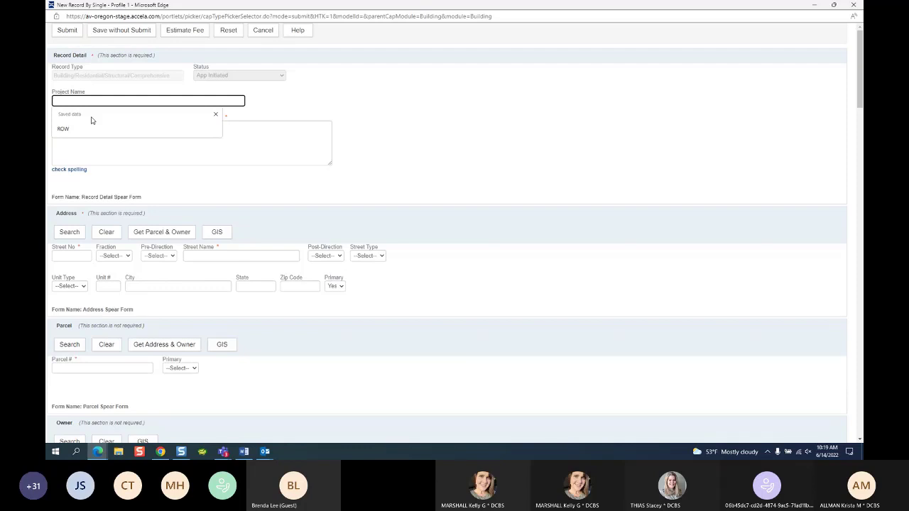
# Step: Enter Project Name 'RES ADDITION - BONUS ROOM -' followed by the owner's surname, fixing typos
pyautogui.write('RES')
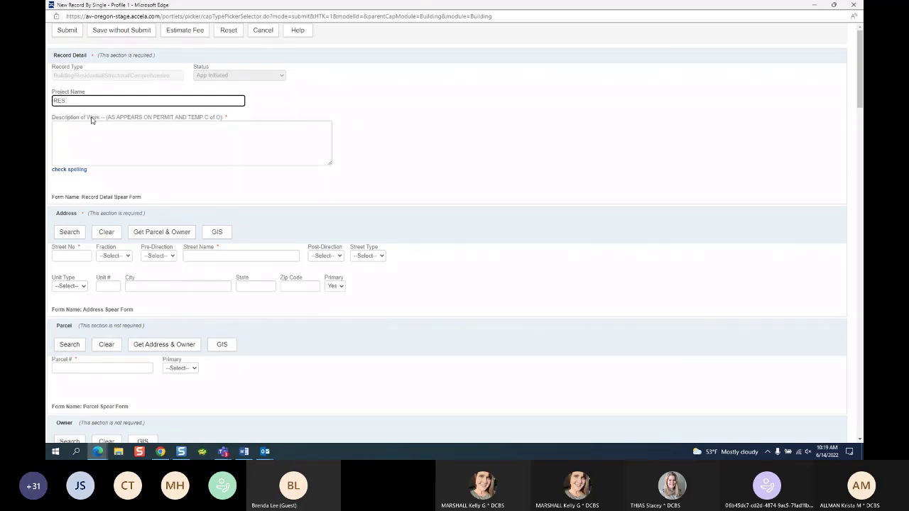
pyautogui.write(' ADDUTUIB')
pyautogui.press('BackSpace')
pyautogui.press('BackSpace')
pyautogui.press('BackSpace')
pyautogui.press('BackSpace')
pyautogui.press('BackSpace')
pyautogui.write('I')
pyautogui.write('T')
pyautogui.write('ION')
pyautogui.write(' -')
pyautogui.write(' BRADEL')
pyautogui.write('Y')
pyautogui.press('BackSpace')
pyautogui.press('BackSpace')
pyautogui.press('BackSpace')
pyautogui.press('BackSpace')
pyautogui.press('BackSpace')
pyautogui.press('BackSpace')
pyautogui.write('BONUD ')
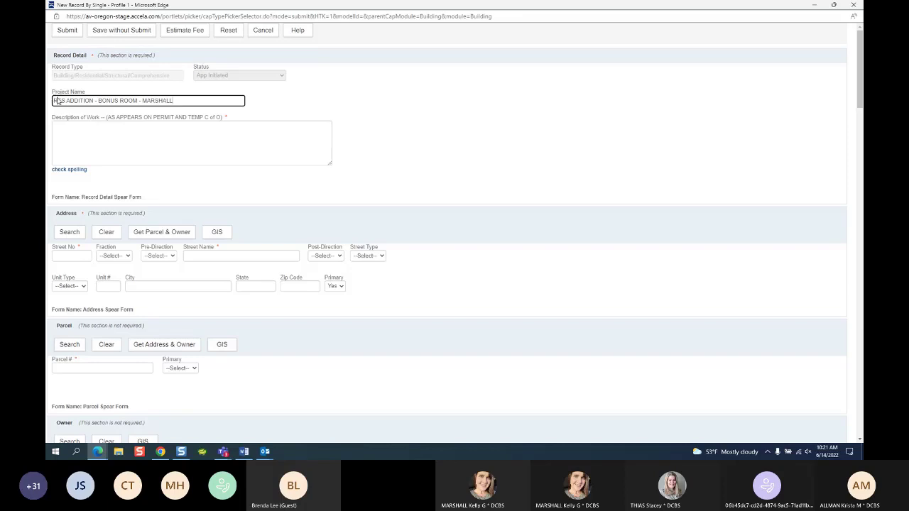
# Step: Try ANNEXATION, ROW and STREET CLOSURE as the project name, clearing each one
pyautogui.moveTo(183, 99); pyautogui.dragTo(47, 99)
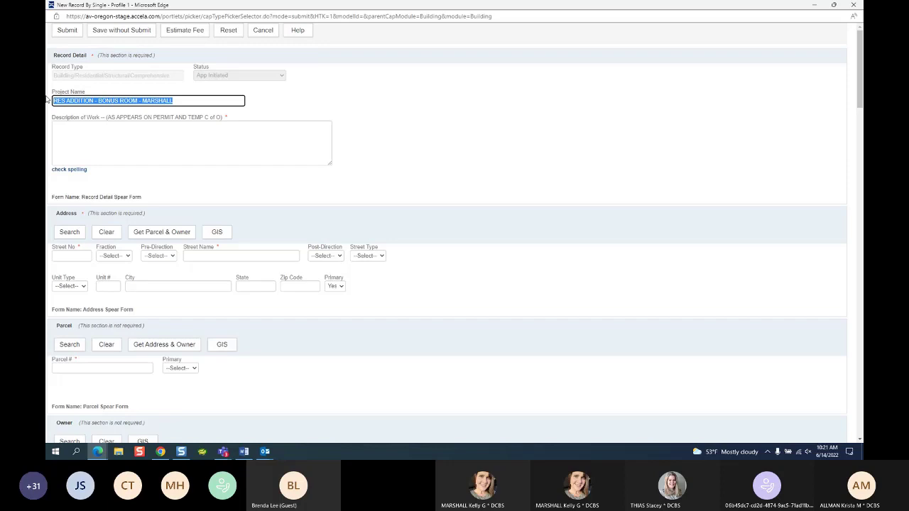
pyautogui.write('ANNEXATION')
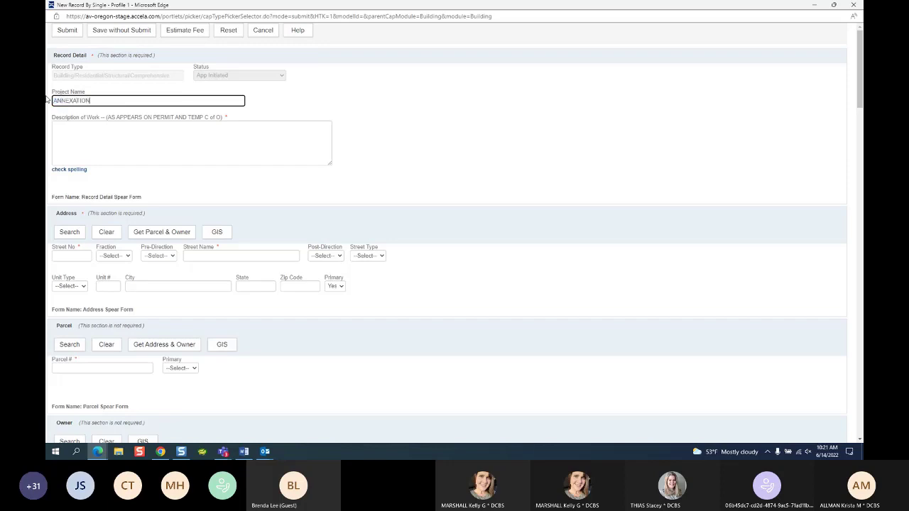
pyautogui.press('BackSpace')
pyautogui.press('BackSpace')
pyautogui.press('BackSpace')
pyautogui.press('BackSpace')
pyautogui.press('BackSpace')
pyautogui.press('BackSpace')
pyautogui.press('BackSpace')
pyautogui.press('BackSpace')
pyautogui.press('BackSpace')
pyautogui.press('BackSpace')
pyautogui.write('ROW')
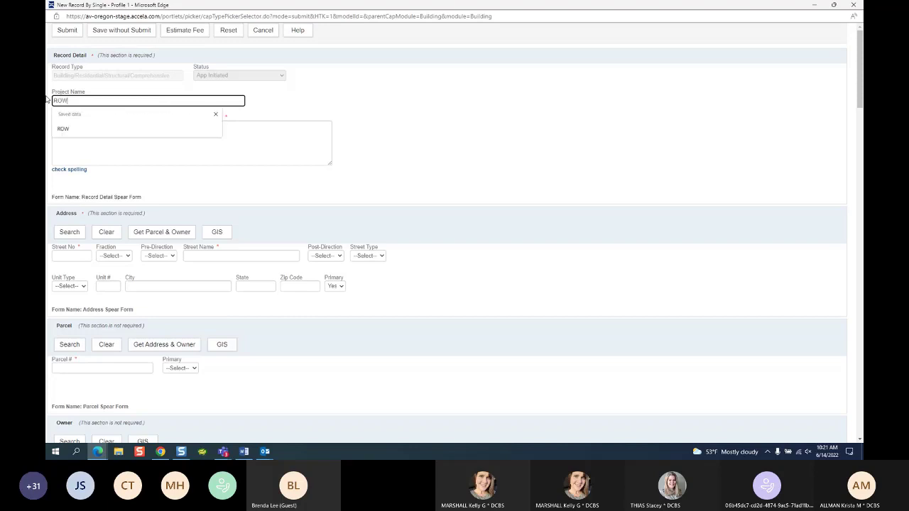
pyautogui.press('BackSpace')
pyautogui.press('BackSpace')
pyautogui.press('BackSpace')
pyautogui.write('STREET CLOSUR')
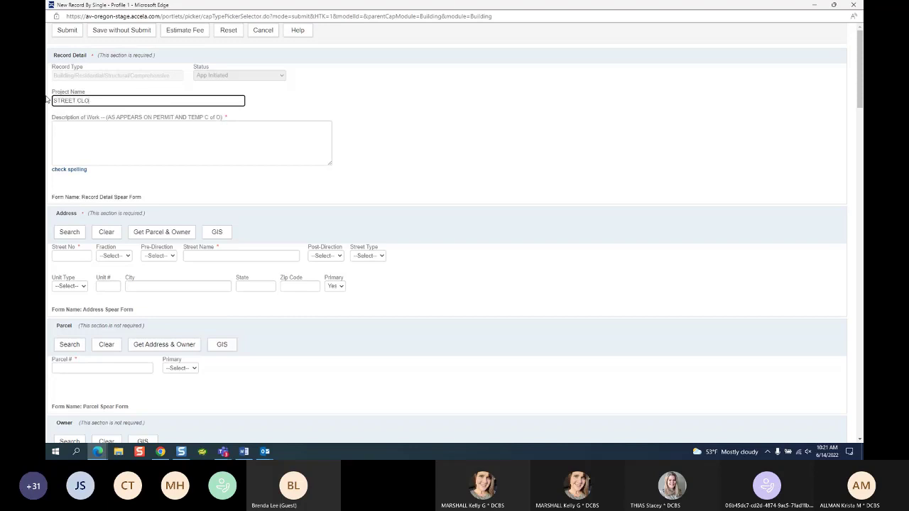
pyautogui.press('BackSpace')
pyautogui.press('BackSpace')
pyautogui.press('BackSpace')
pyautogui.press('BackSpace')
pyautogui.press('BackSpace')
pyautogui.press('BackSpace')
pyautogui.press('BackSpace')
pyautogui.press('BackSpace')
pyautogui.press('BackSpace')
pyautogui.press('BackSpace')
pyautogui.press('BackSpace')
pyautogui.press('BackSpace')
pyautogui.press('BackSpace')
# Step: Enter 'RES ADDITION - BONUS - ' plus the applicant's surname as the project name
pyautogui.write('RES ADDITION - BONUSE')
pyautogui.press('BackSpace')
pyautogui.write('- MARSHALL')
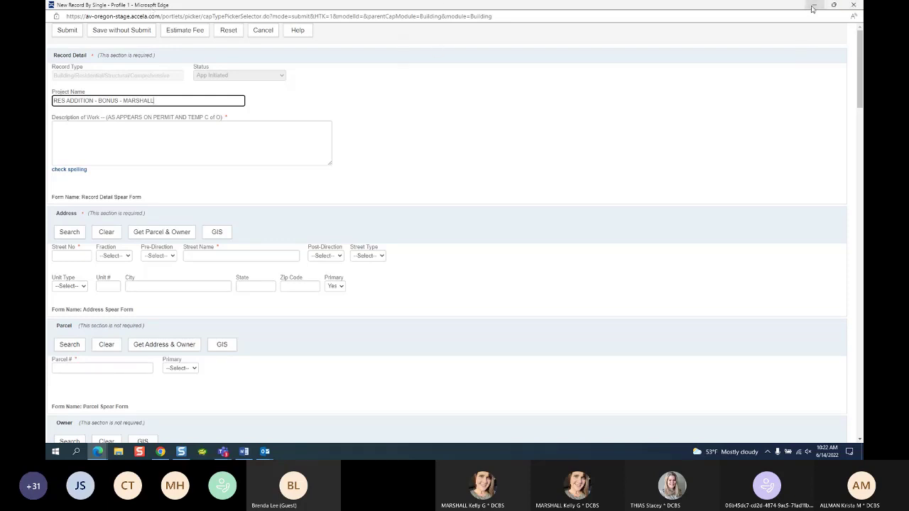
# Step: Minimize the new record form and switch the Record list module to Planning
pyautogui.click(813, 8)
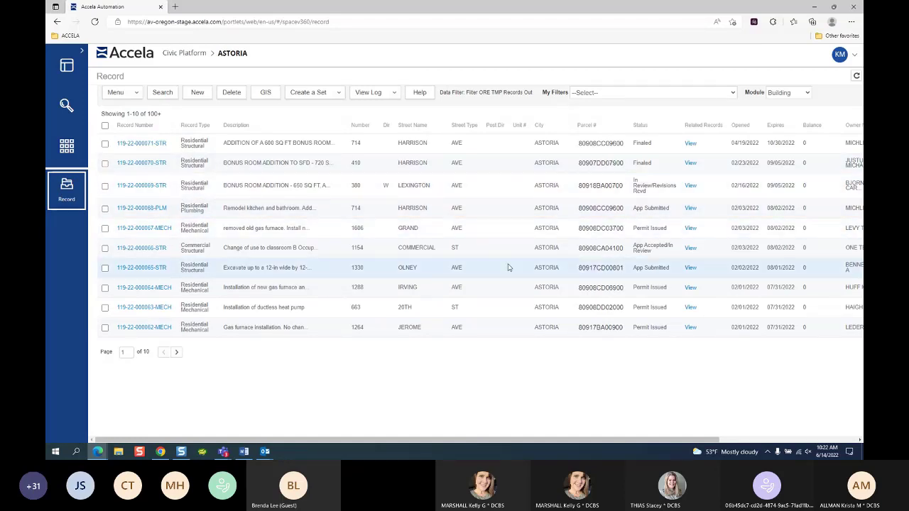
pyautogui.moveTo(386, 443); pyautogui.dragTo(435, 440)
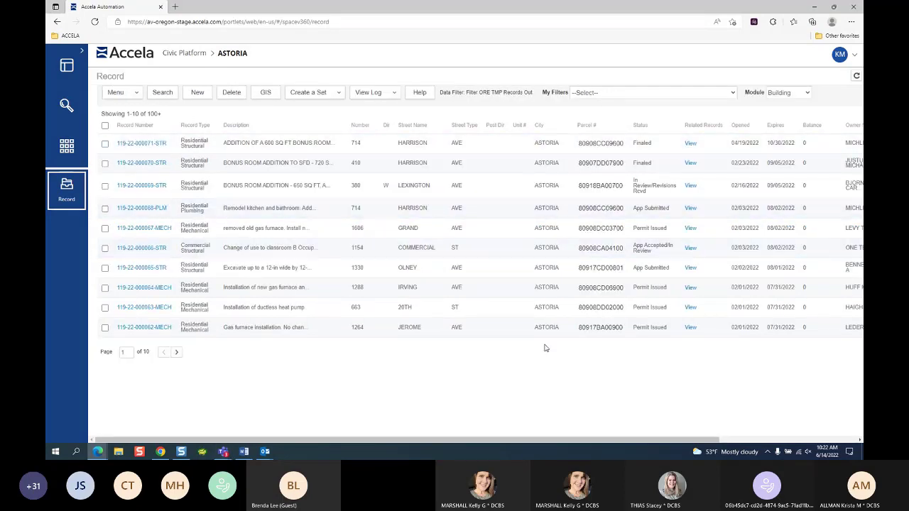
pyautogui.click(338, 97)
pyautogui.click(793, 95)
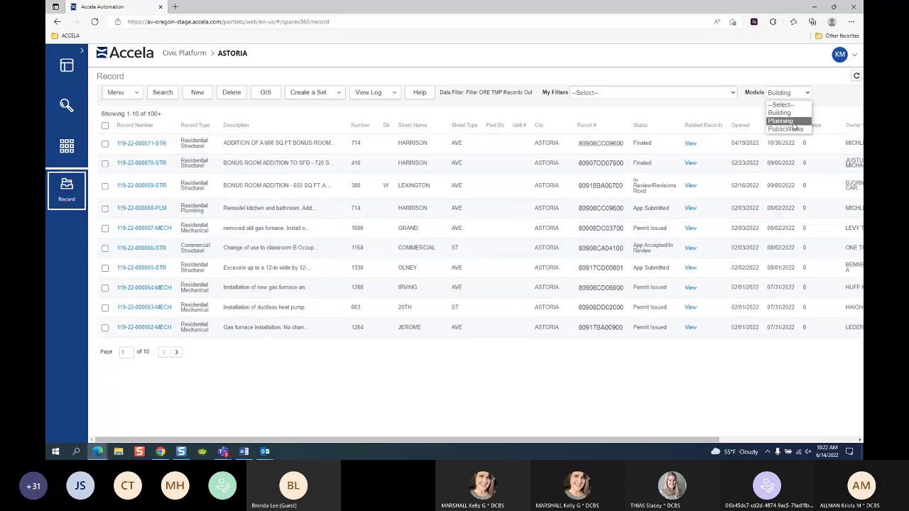
pyautogui.click(784, 123)
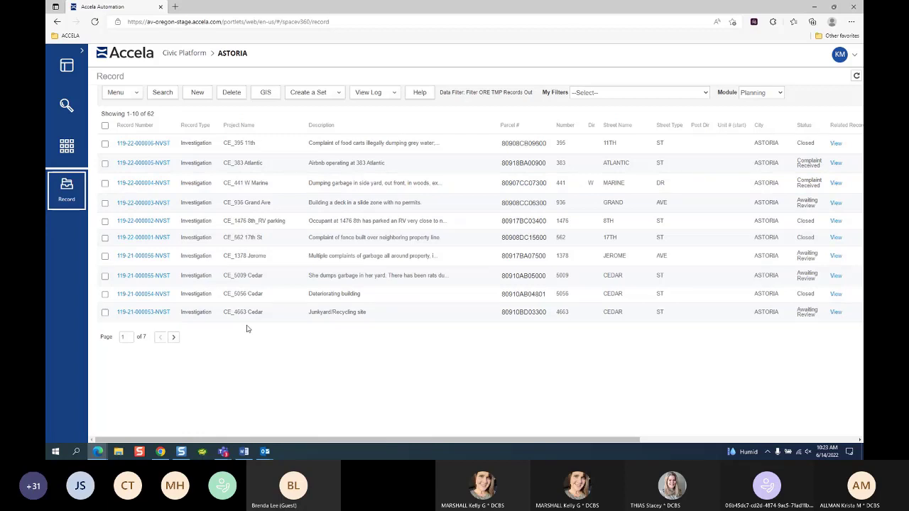
# Step: Switch the Record list to PublicWorks, then bring back the New Record By Single form
pyautogui.click(775, 97)
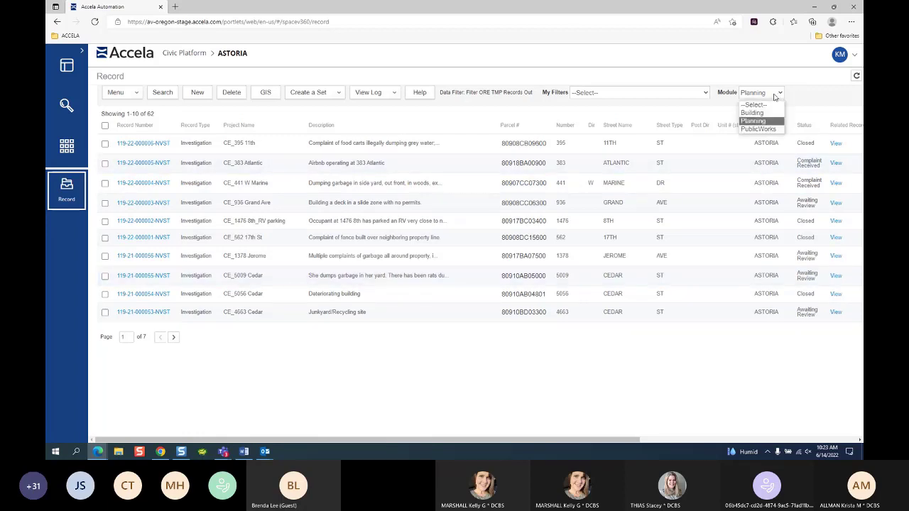
pyautogui.click(759, 128)
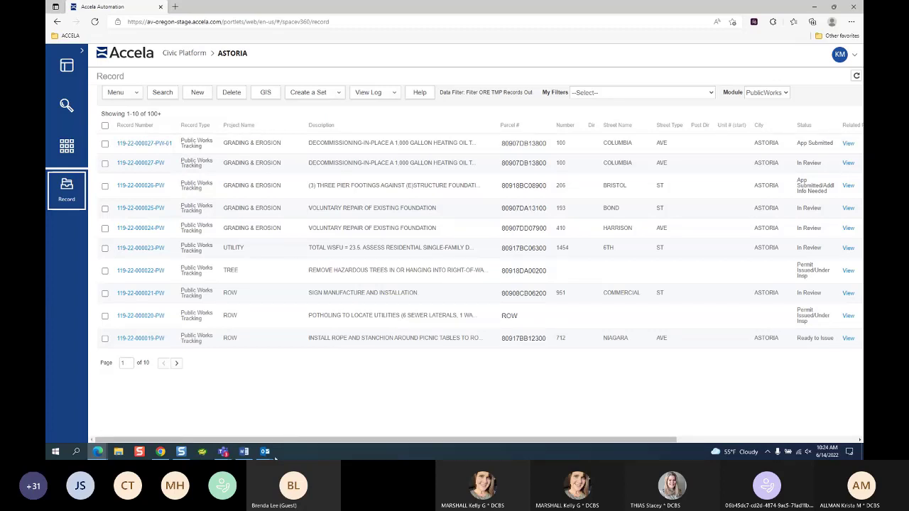
pyautogui.click(97, 452)
pyautogui.click(180, 416)
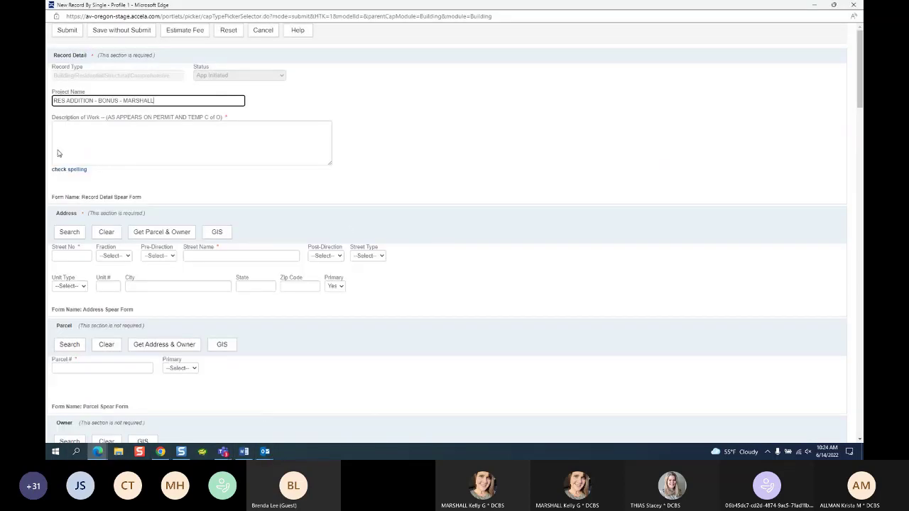
# Step: Enter 'RES ADDITION OF A BONUS ROOM TO EXISTING HOME - 600 SQ FT. SECOND STORY' as the work description
pyautogui.click(120, 138)
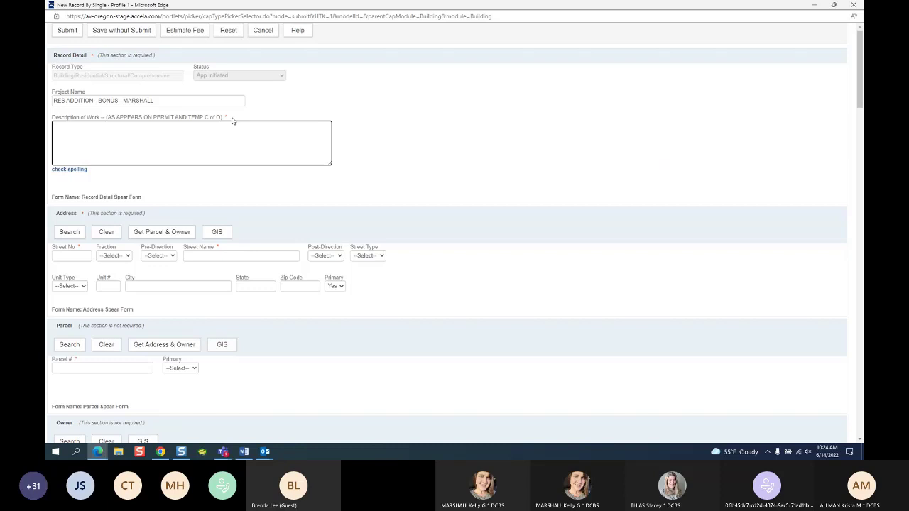
pyautogui.write('RES ADDTITION OF A BONUS ROOM TO EXIST')
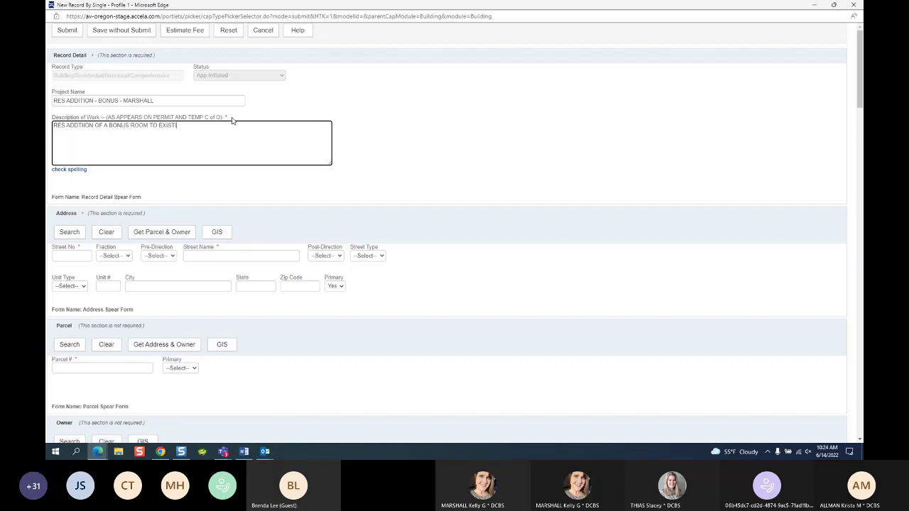
pyautogui.write('ING HOME')
pyautogui.write(' - 600 SQ F')
pyautogui.write('T. SECOND STORY')
pyautogui.click(60, 255)
pyautogui.write('123')
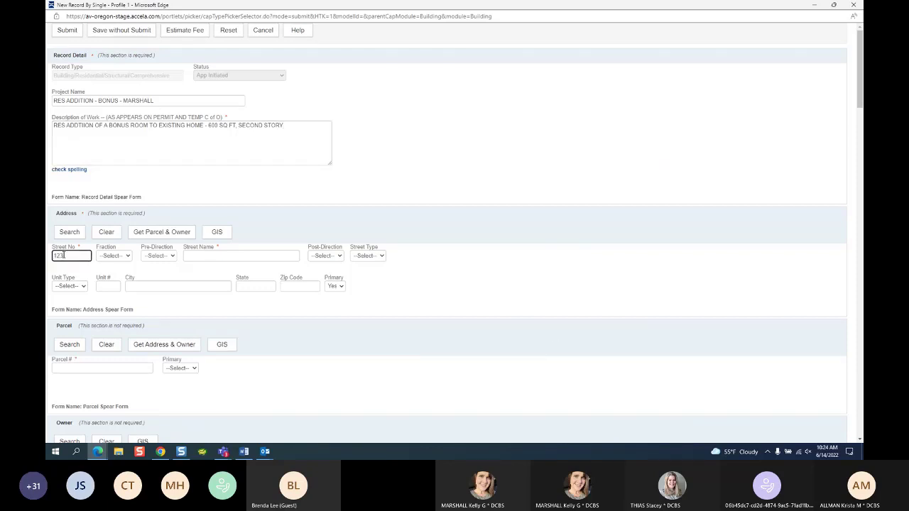
pyautogui.press('BackSpace')
pyautogui.press('BackSpace')
pyautogui.press('BackSpace')
# Step: Check the record list behind the form, then enter the site's street number and partial street name
pyautogui.click(833, 5)
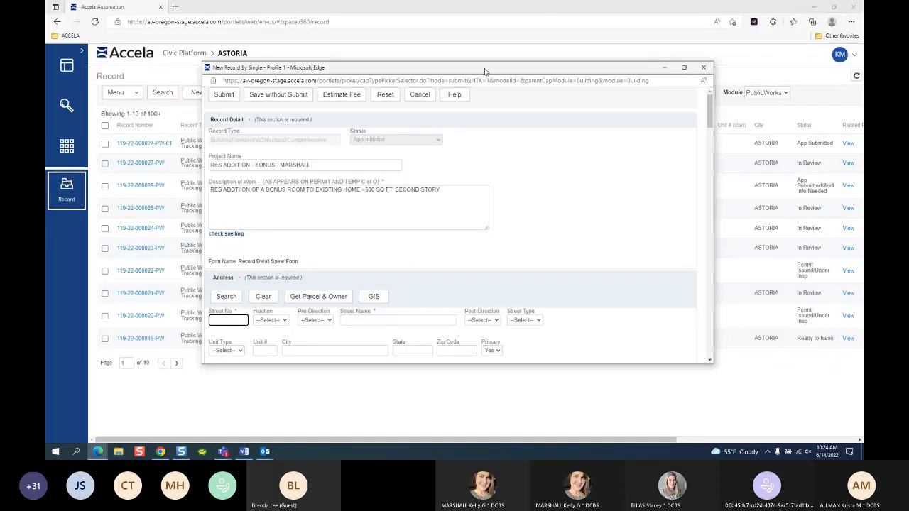
pyautogui.moveTo(486, 72); pyautogui.dragTo(424, 71)
pyautogui.click(623, 67)
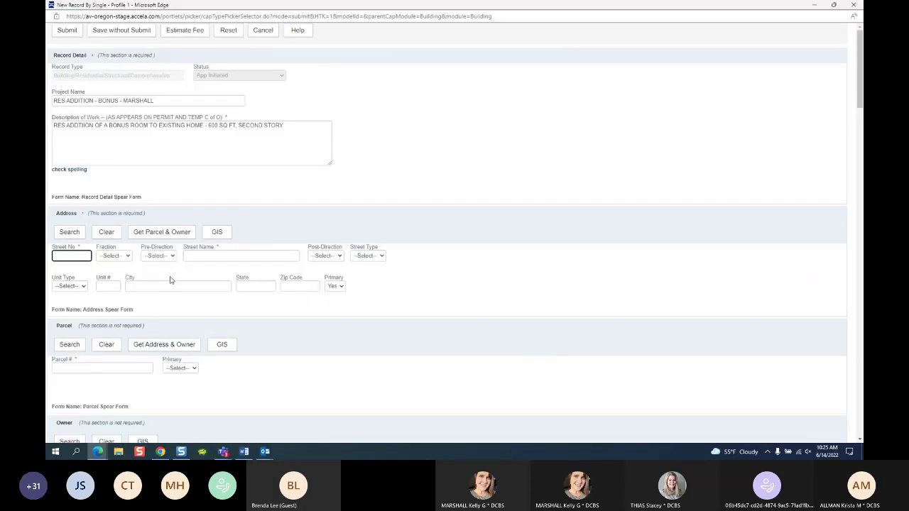
pyautogui.click(200, 253)
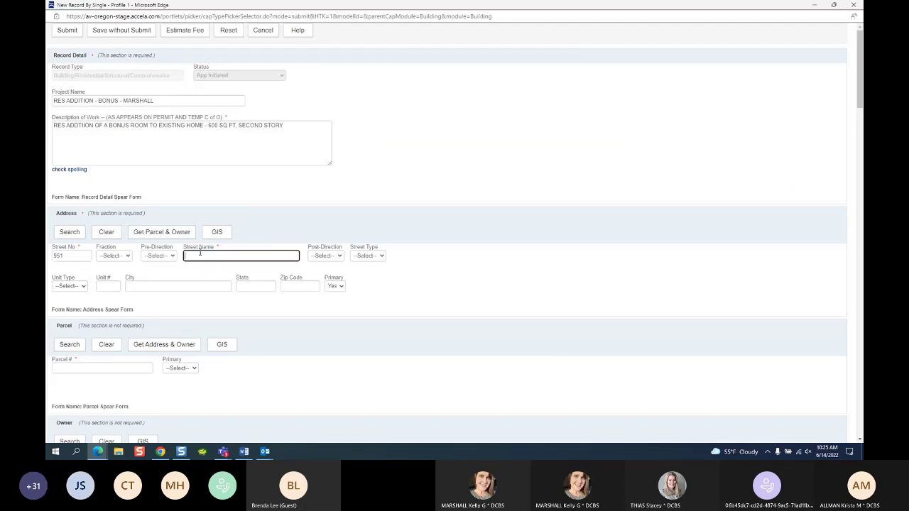
pyautogui.moveTo(109, 214); pyautogui.dragTo(144, 215)
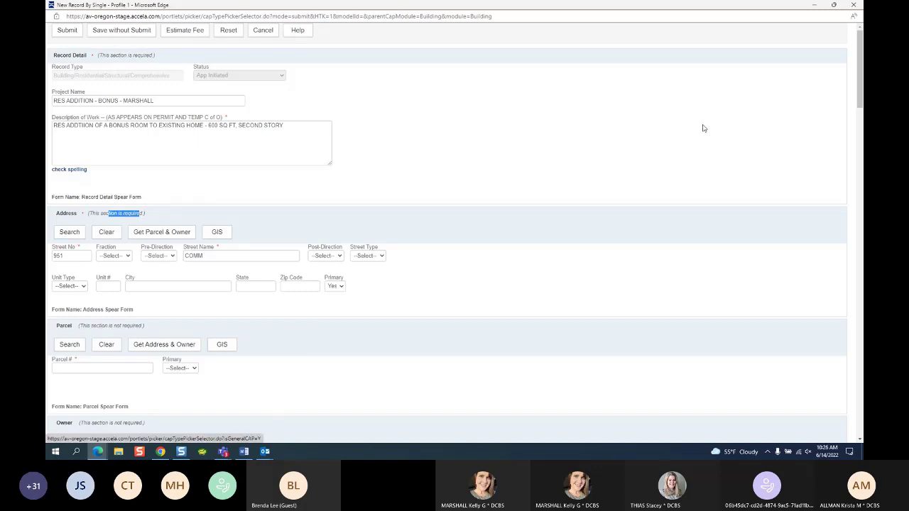
pyautogui.click(835, 5)
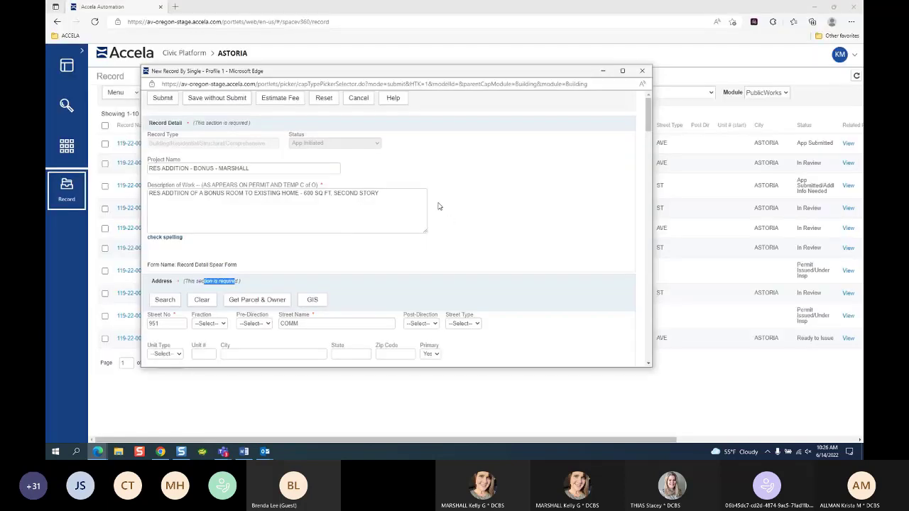
pyautogui.click(74, 162)
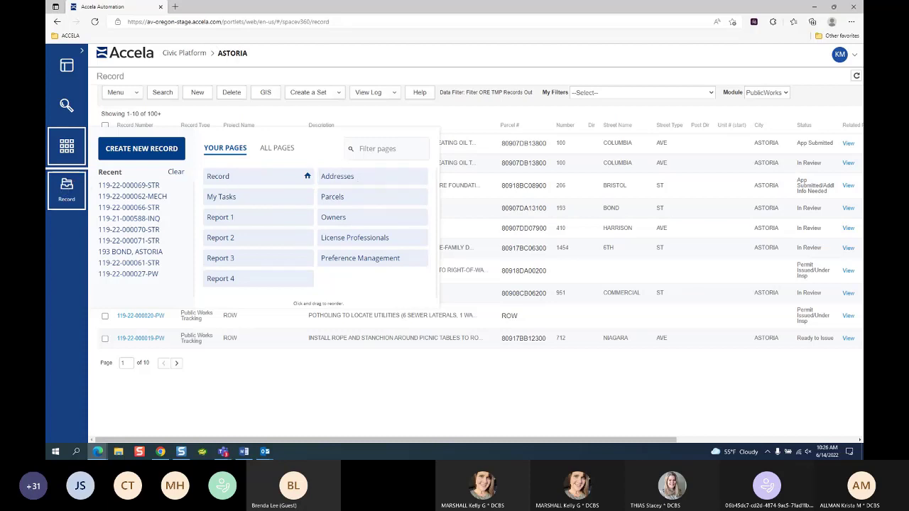
pyautogui.moveTo(97, 451)
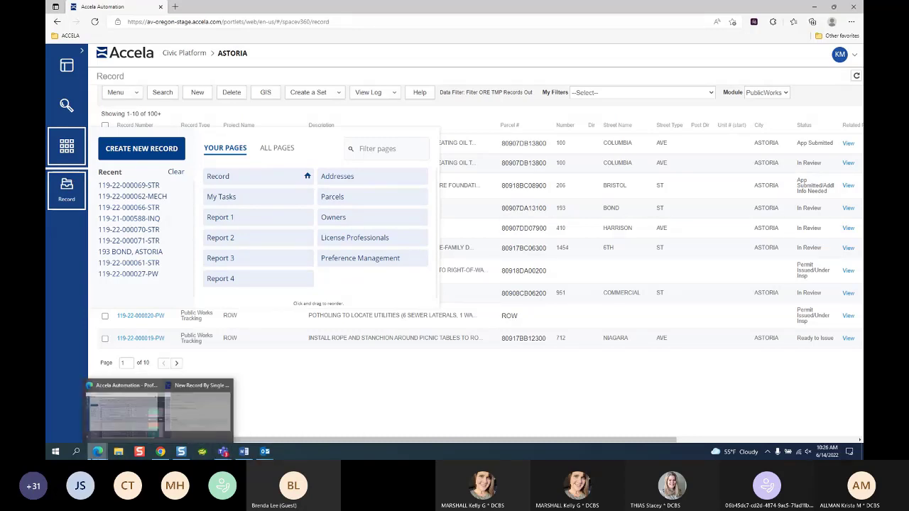
pyautogui.click(228, 416)
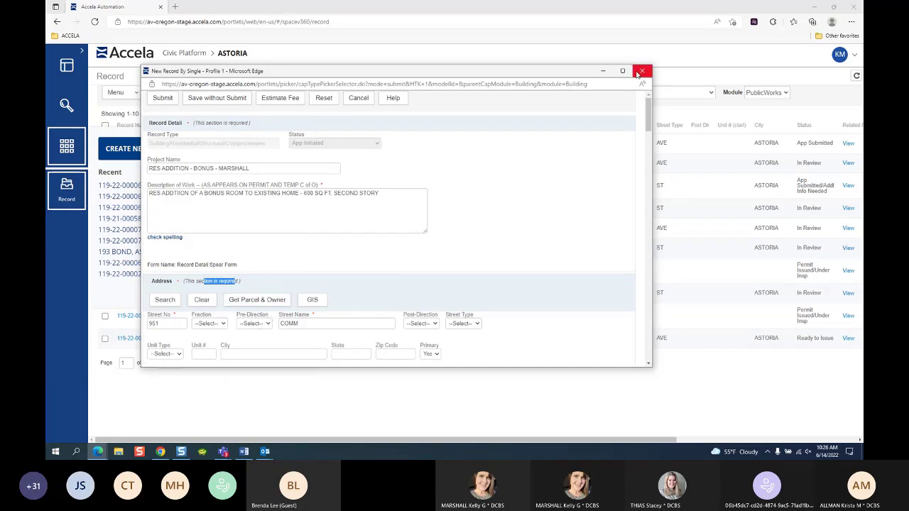
pyautogui.click(622, 71)
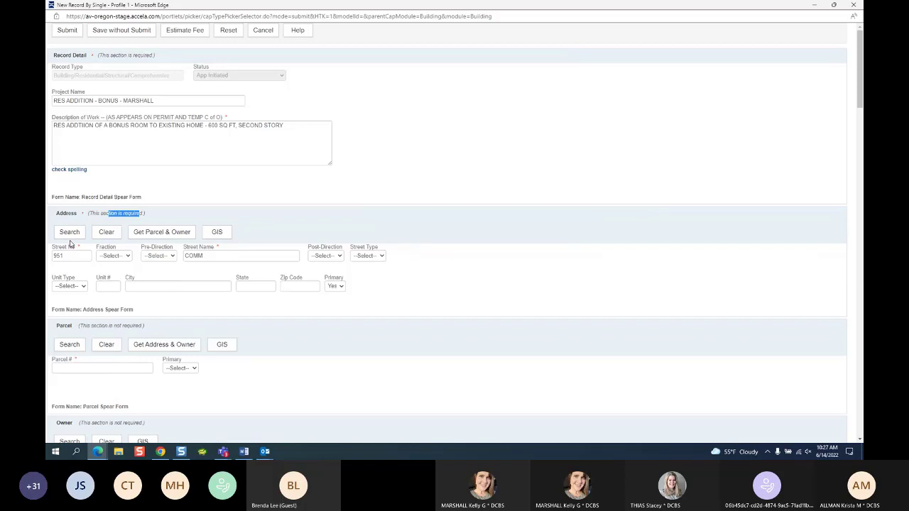
pyautogui.scroll(-15, 208, 320)
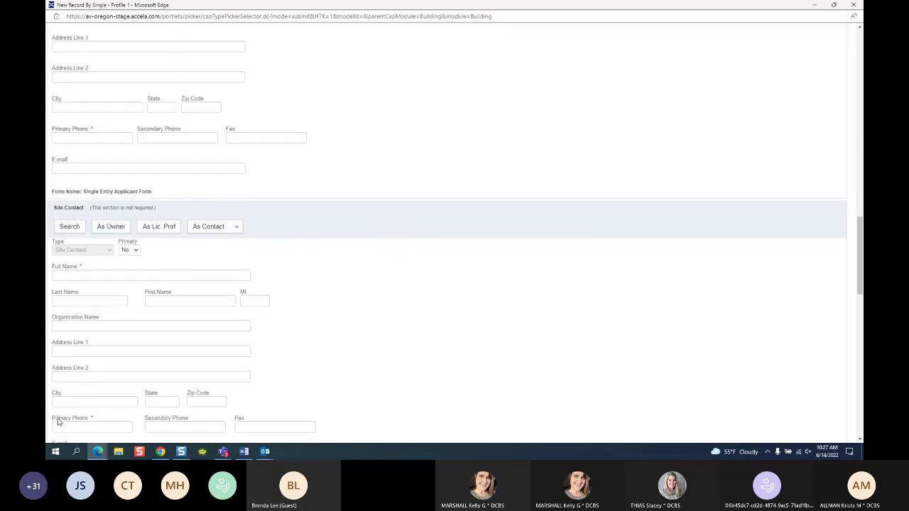
pyautogui.scroll(-20, 58, 421)
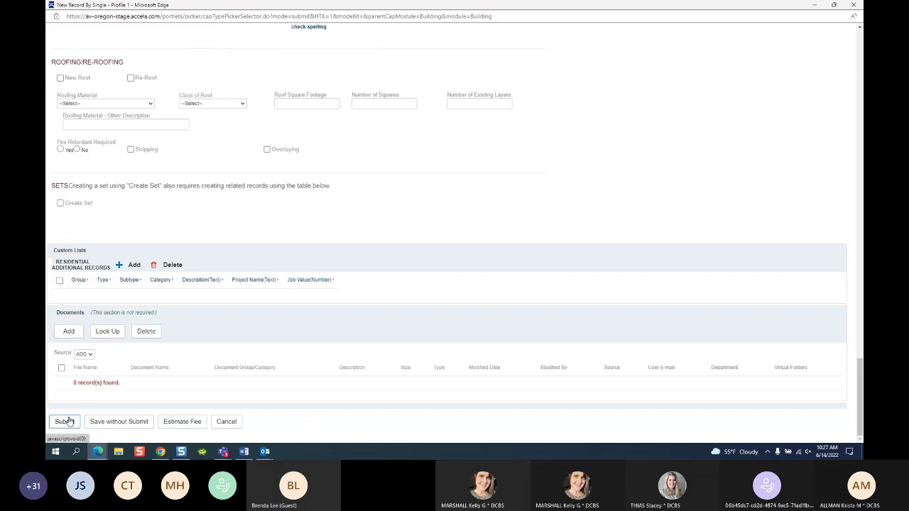
pyautogui.scroll(2, 407, 238)
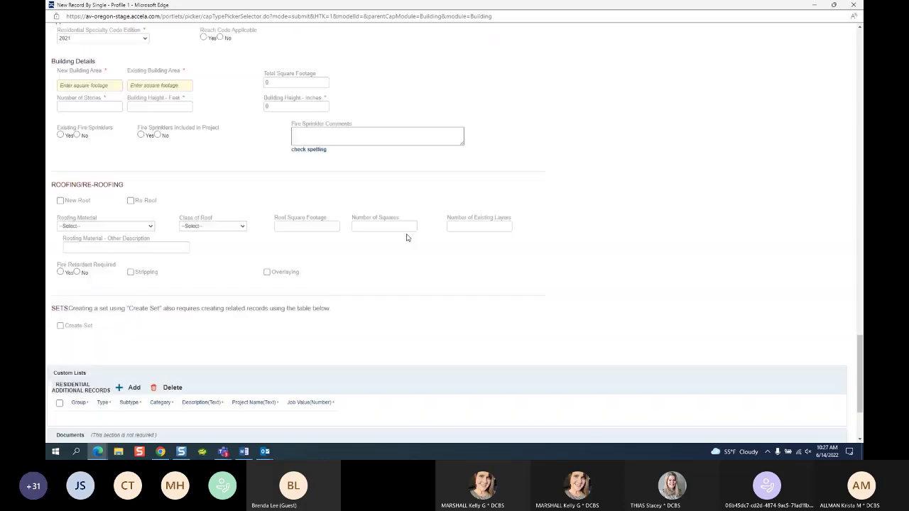
pyautogui.scroll(20, 407, 237)
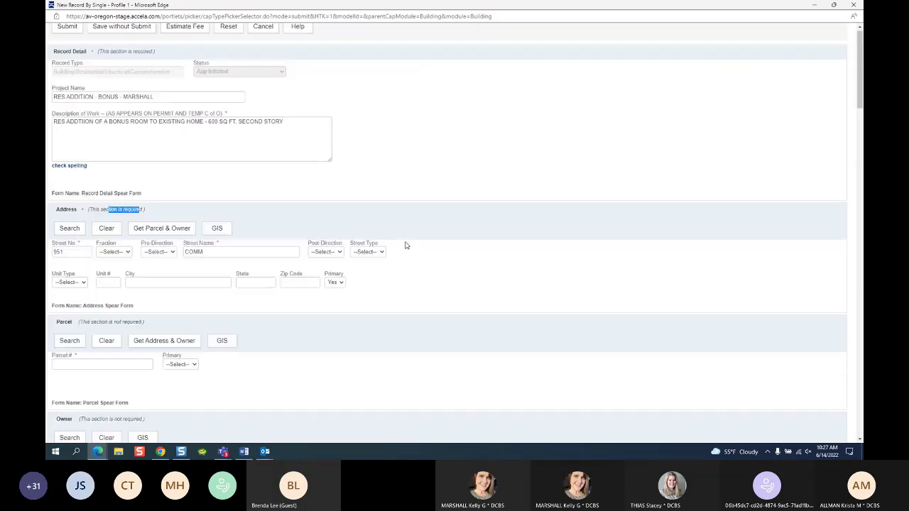
pyautogui.scroll(1, 405, 245)
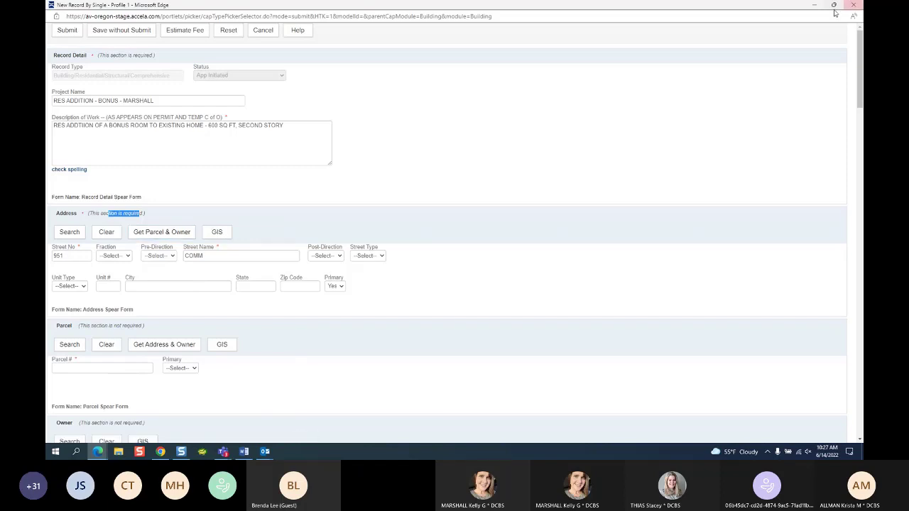
# Step: Restore down the new record form and open the main workspace's pages and recent records list
pyautogui.click(835, 6)
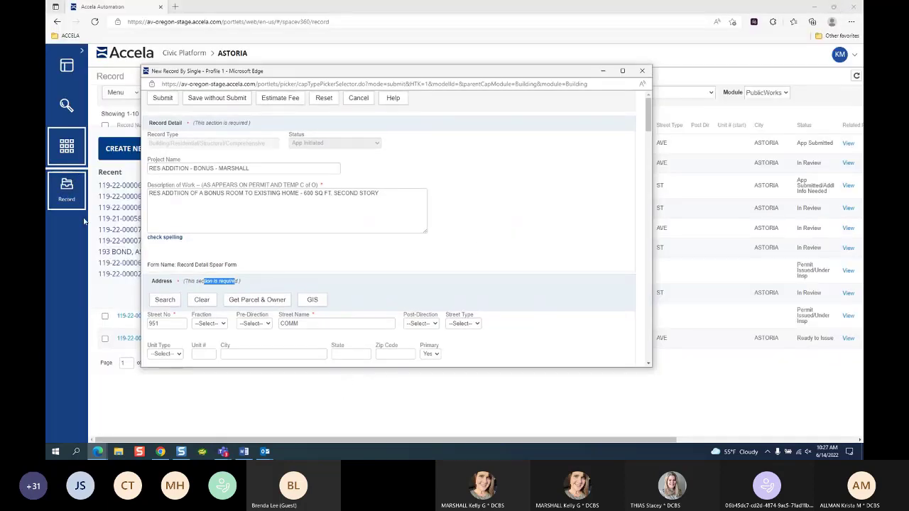
pyautogui.click(66, 153)
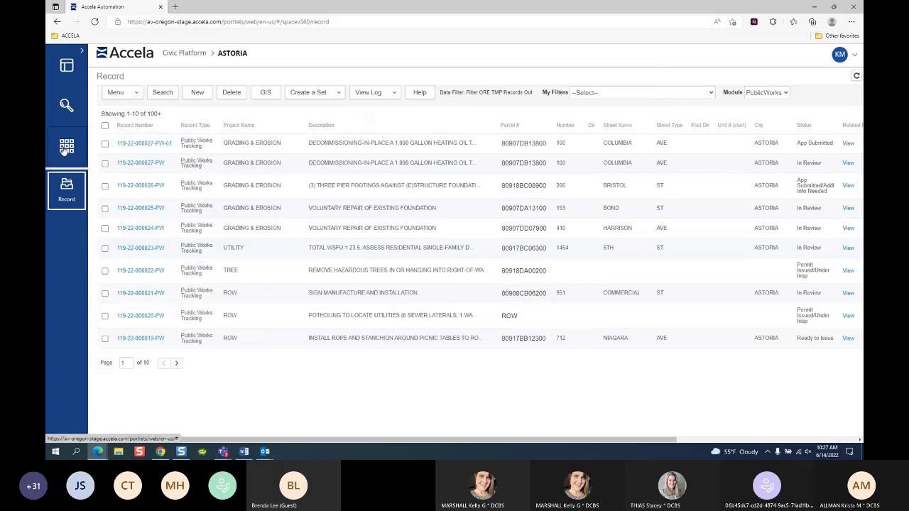
pyautogui.click(65, 150)
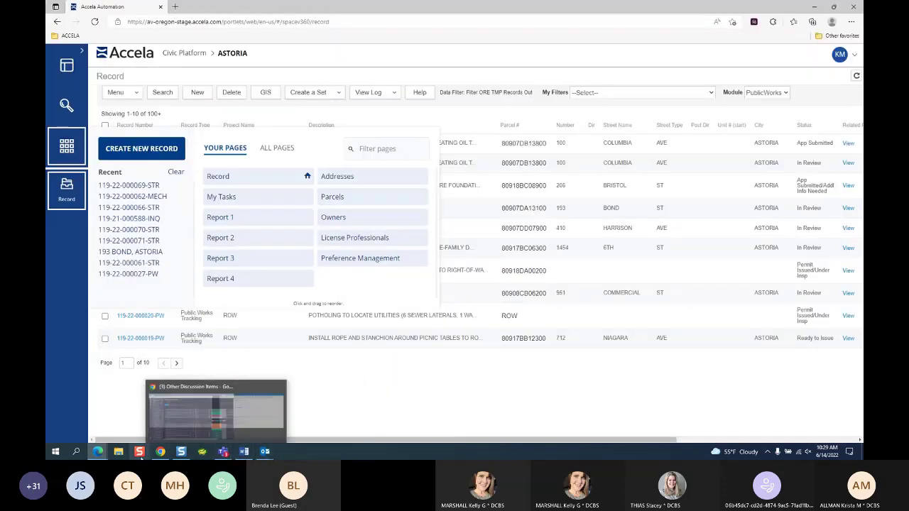
# Step: Bring the new record form back to the front and maximize it
pyautogui.click(184, 426)
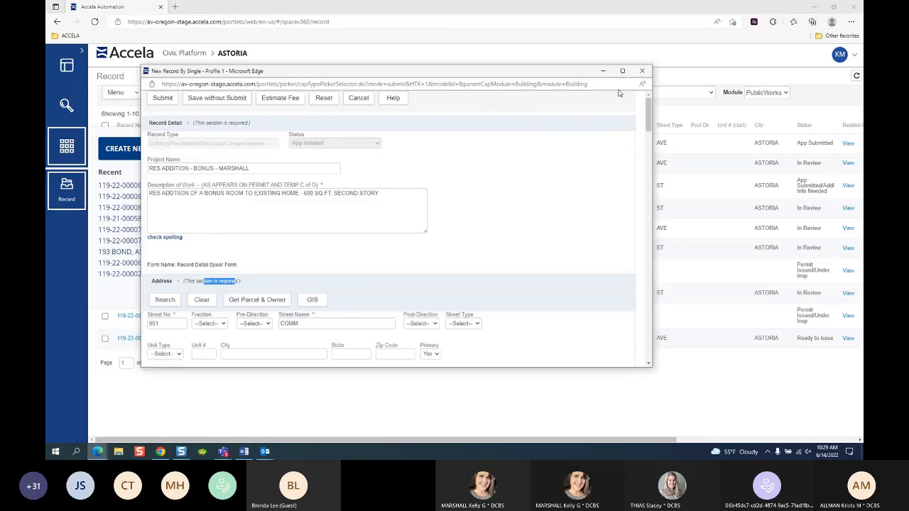
pyautogui.click(622, 71)
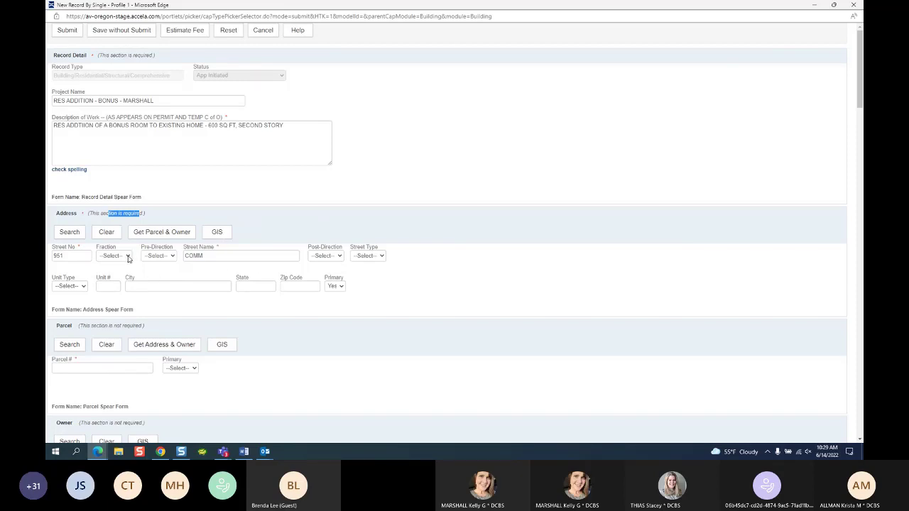
pyautogui.click(124, 257)
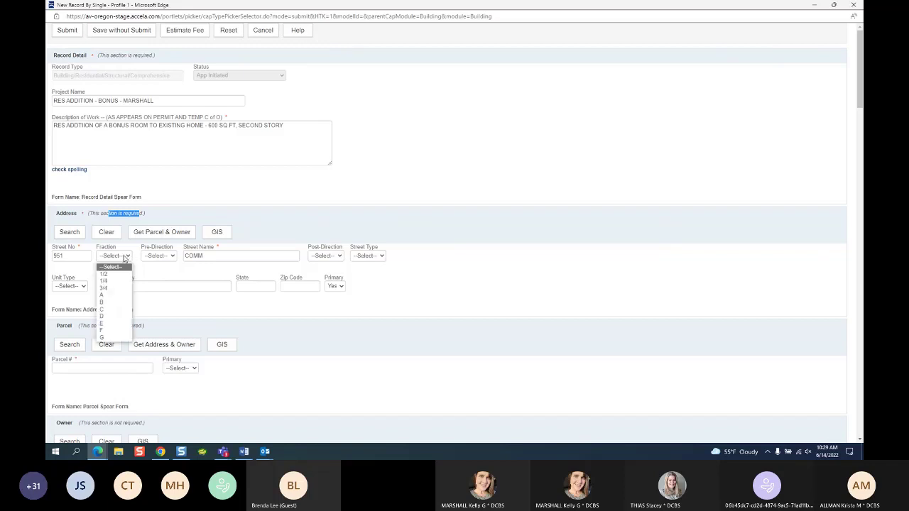
pyautogui.click(170, 285)
pyautogui.click(170, 257)
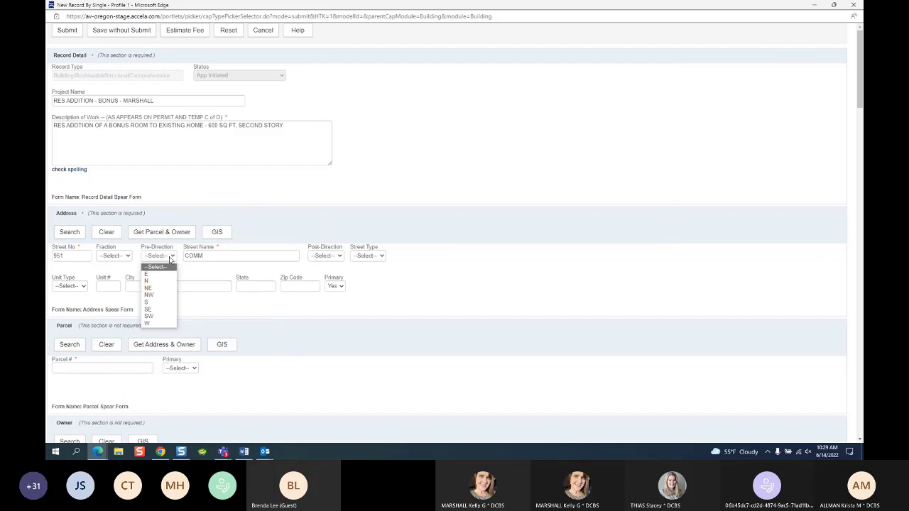
pyautogui.click(316, 257)
pyautogui.click(363, 259)
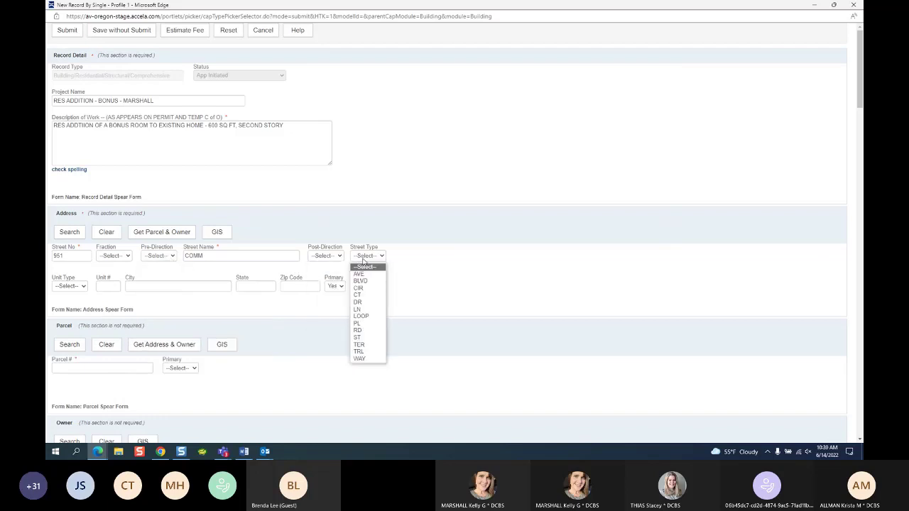
pyautogui.click(94, 271)
pyautogui.click(110, 288)
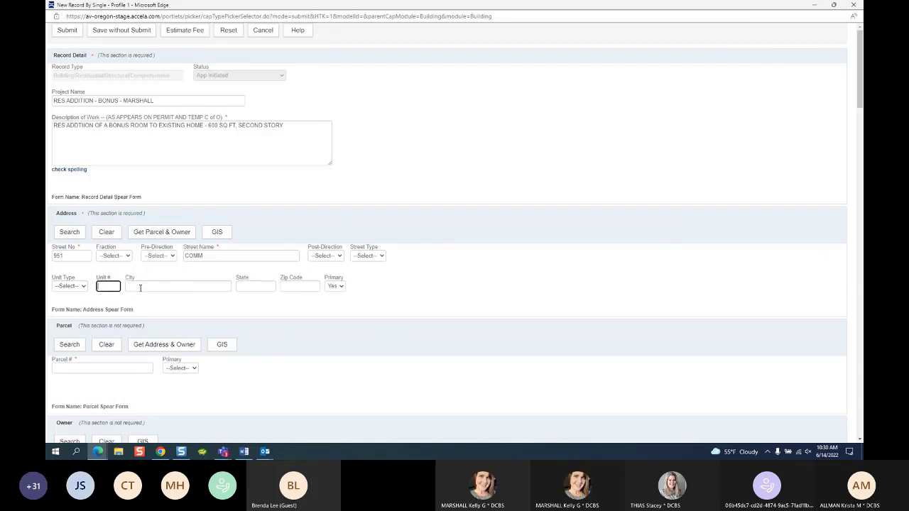
pyautogui.click(141, 287)
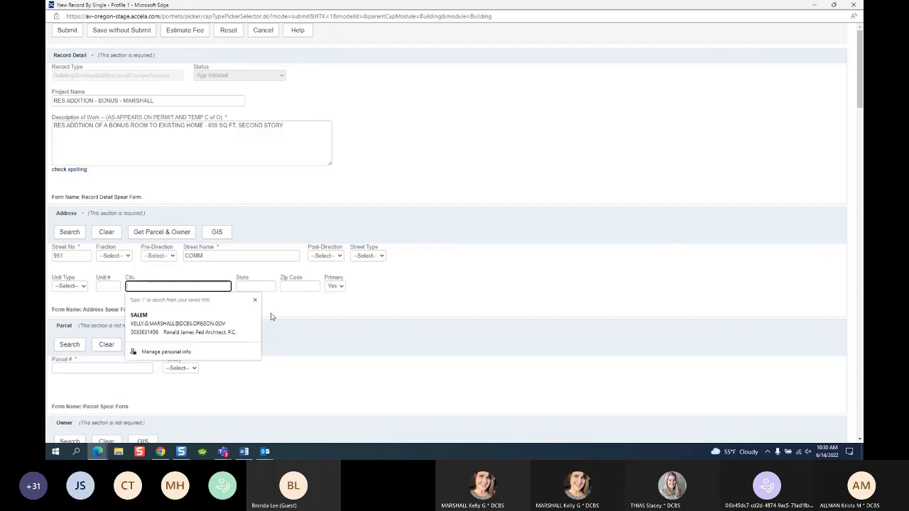
pyautogui.click(311, 302)
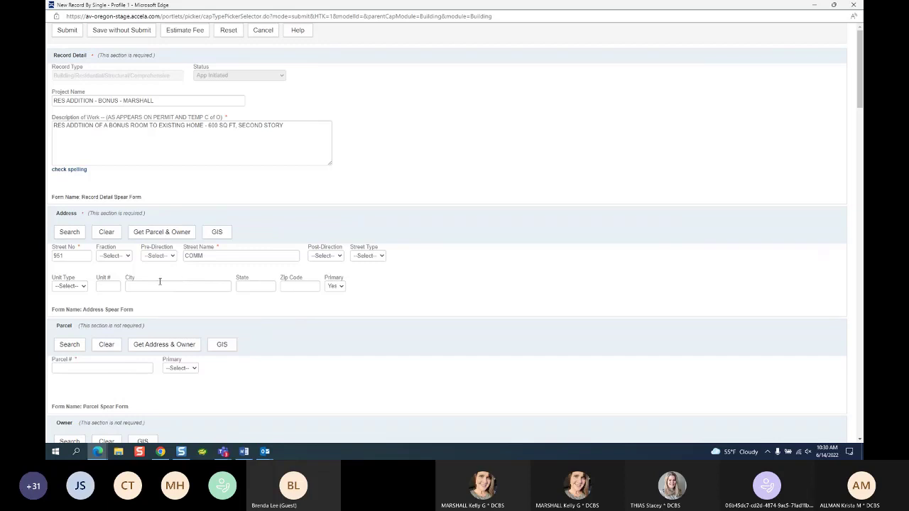
pyautogui.click(112, 257)
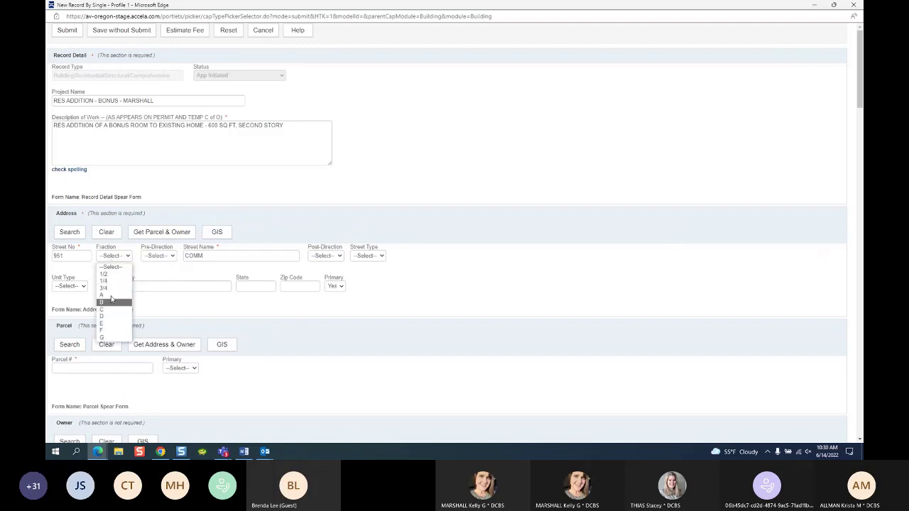
pyautogui.click(189, 283)
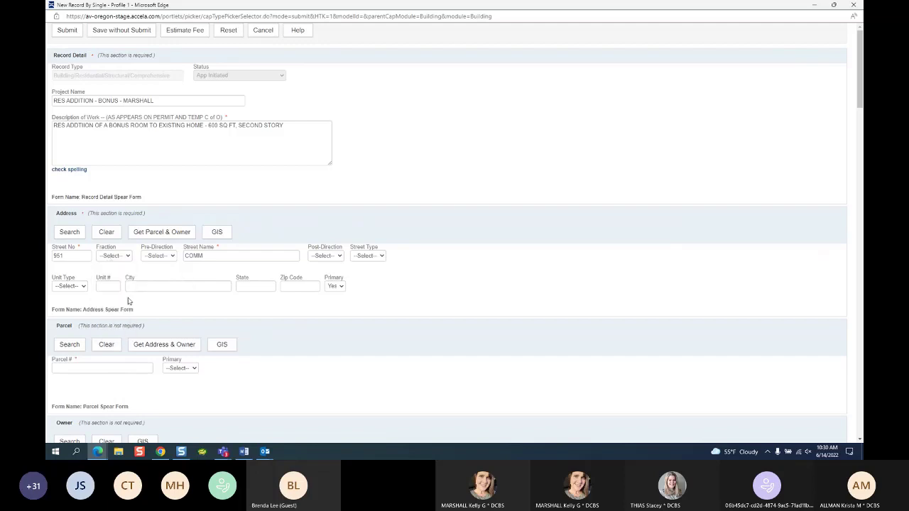
pyautogui.click(78, 287)
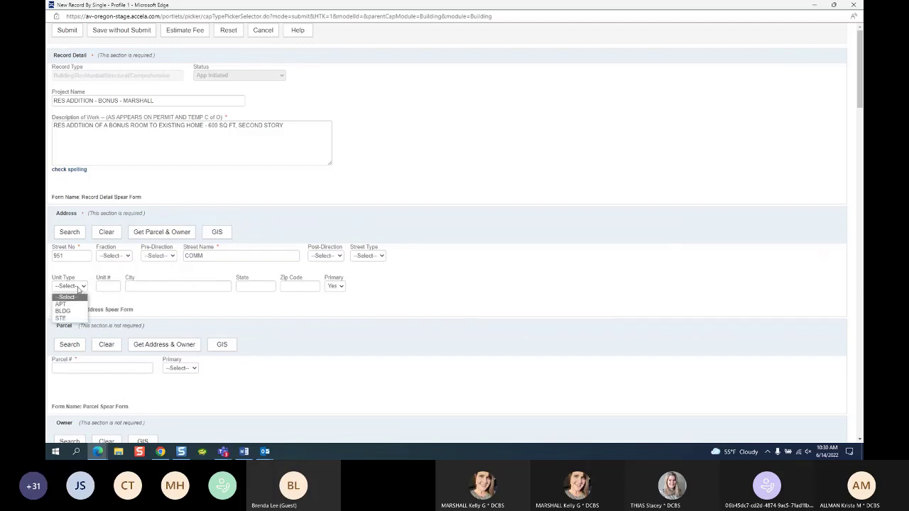
pyautogui.click(215, 255)
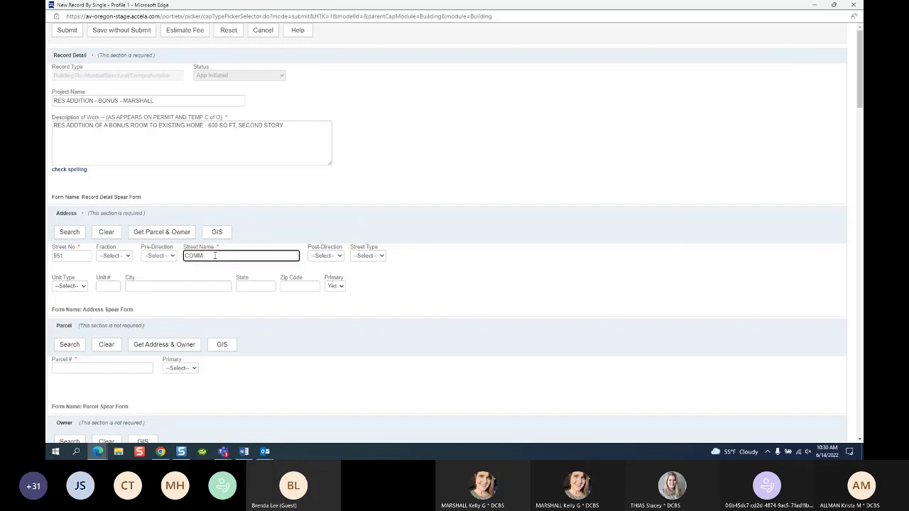
pyautogui.click(74, 256)
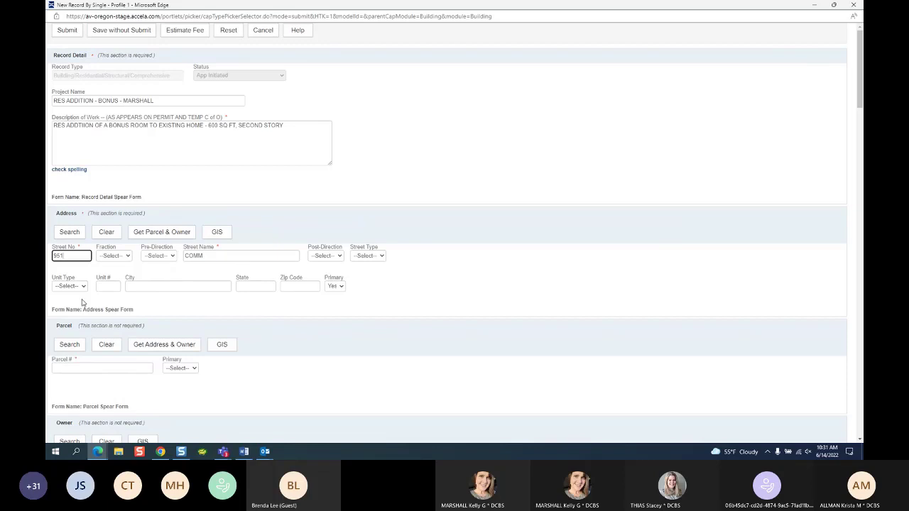
pyautogui.click(75, 289)
pyautogui.click(169, 309)
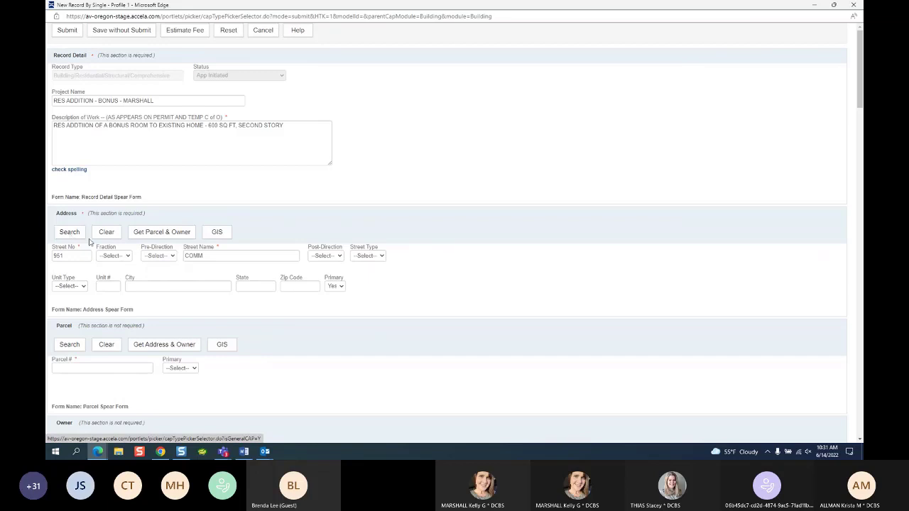
# Step: Look up the entered address's parcel and owner through GIS and toggle Select All for both
pyautogui.moveTo(209, 258); pyautogui.dragTo(170, 257)
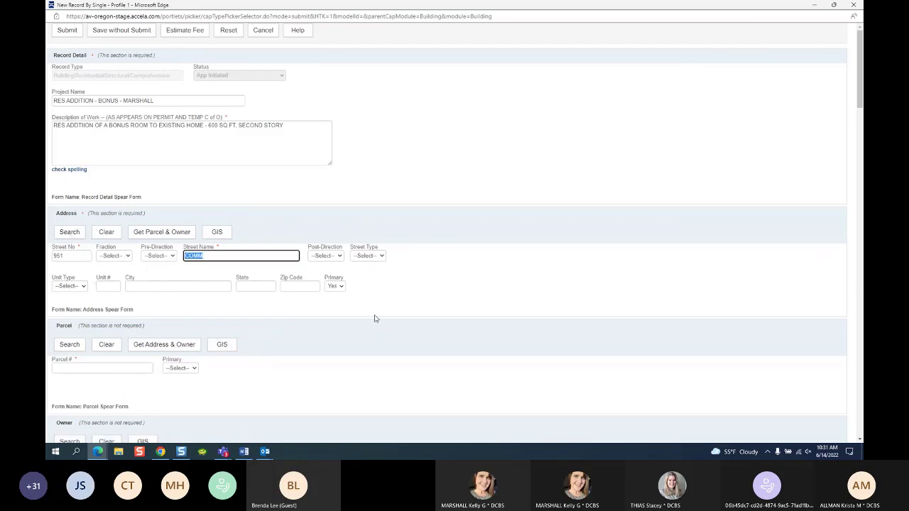
pyautogui.doubleClick(64, 256)
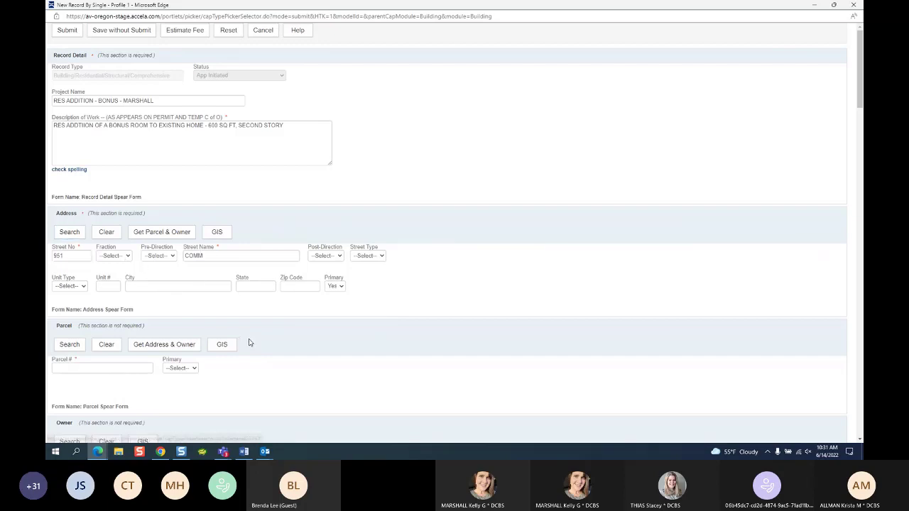
pyautogui.click(232, 344)
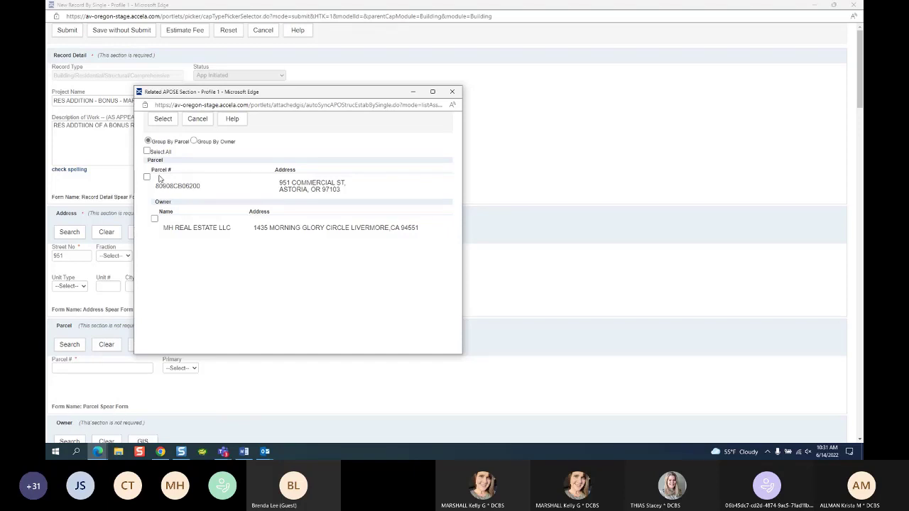
pyautogui.click(147, 151)
pyautogui.click(146, 152)
pyautogui.click(146, 152)
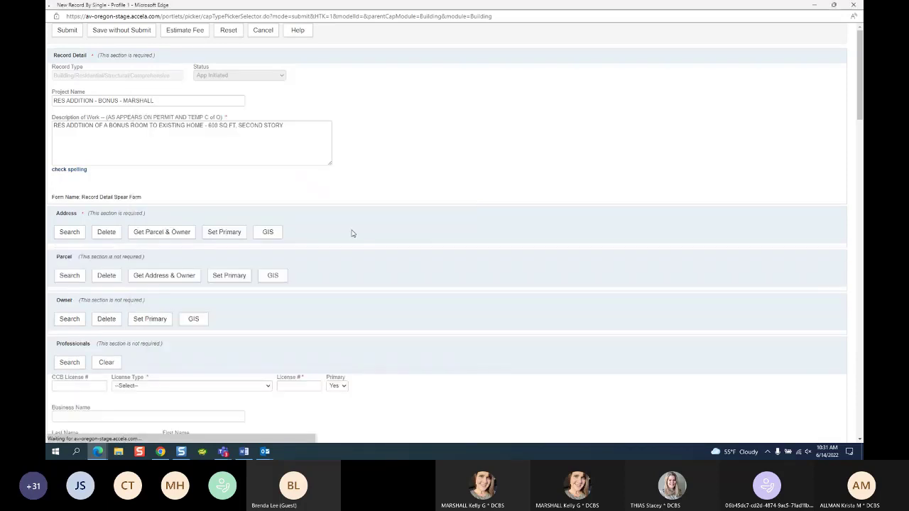
pyautogui.scroll(-5, 372, 217)
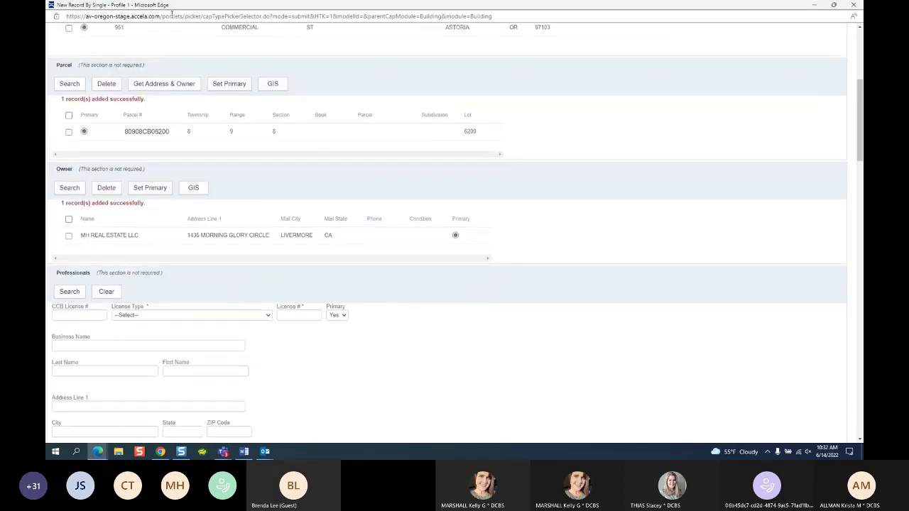
pyautogui.scroll(2, 188, 94)
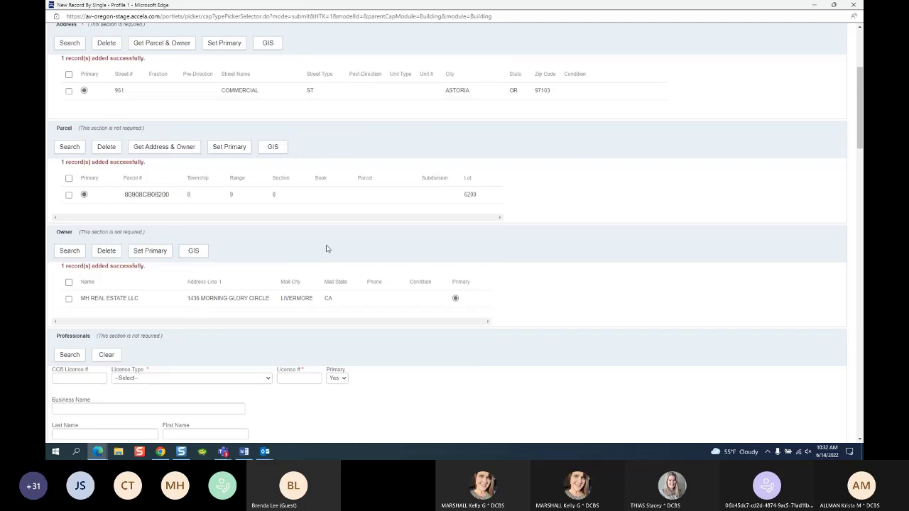
pyautogui.scroll(2, 192, 195)
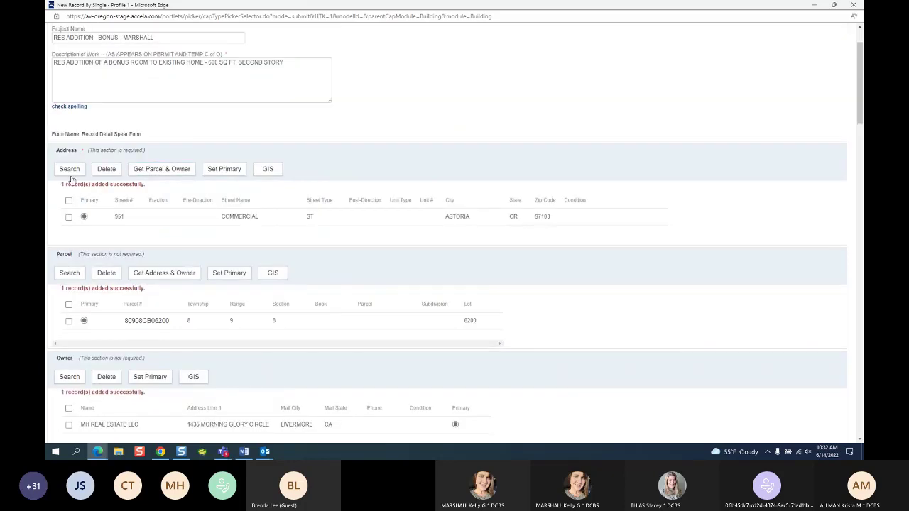
pyautogui.click(69, 170)
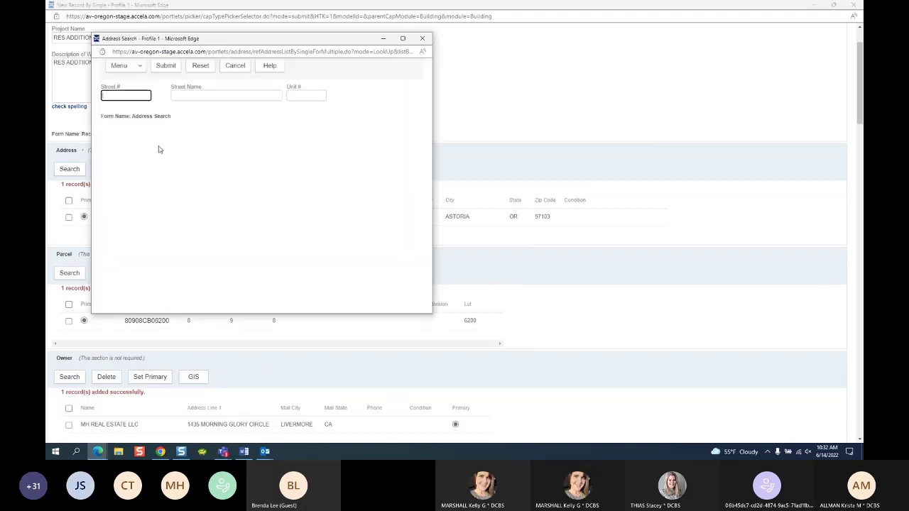
pyautogui.click(248, 65)
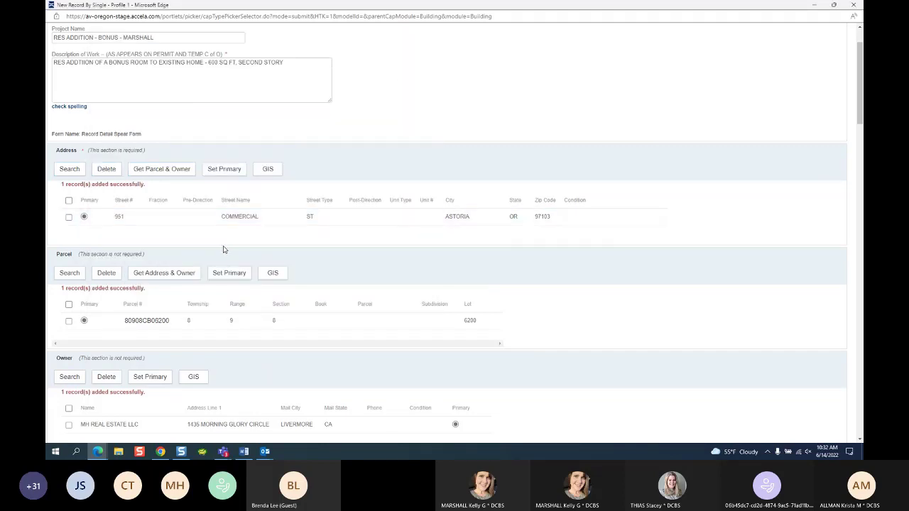
pyautogui.click(78, 275)
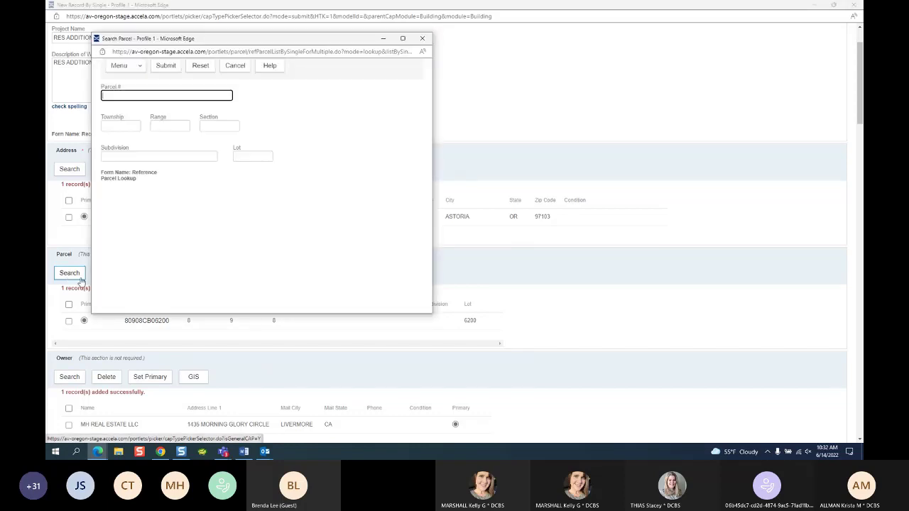
pyautogui.click(422, 38)
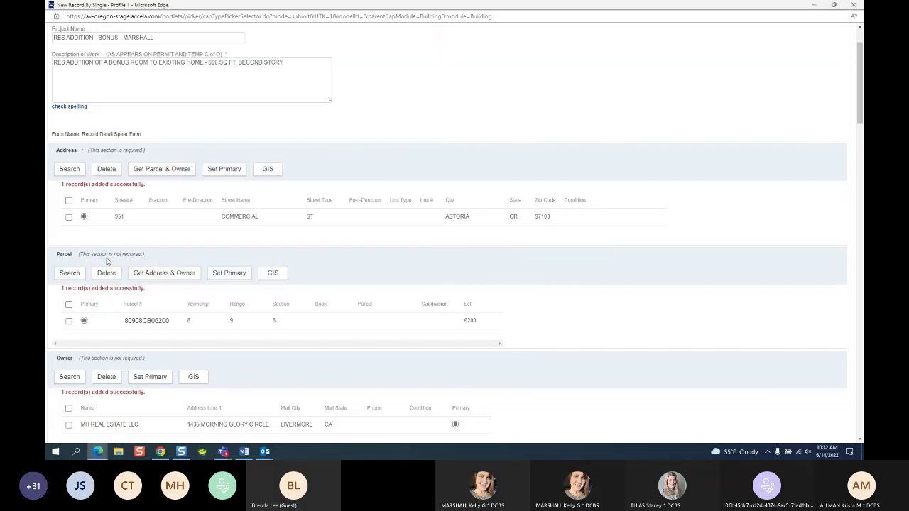
pyautogui.moveTo(102, 256); pyautogui.dragTo(126, 260)
# Step: Scroll the record form past the Owner section to the empty Professionals section
pyautogui.scroll(-1, 203, 396)
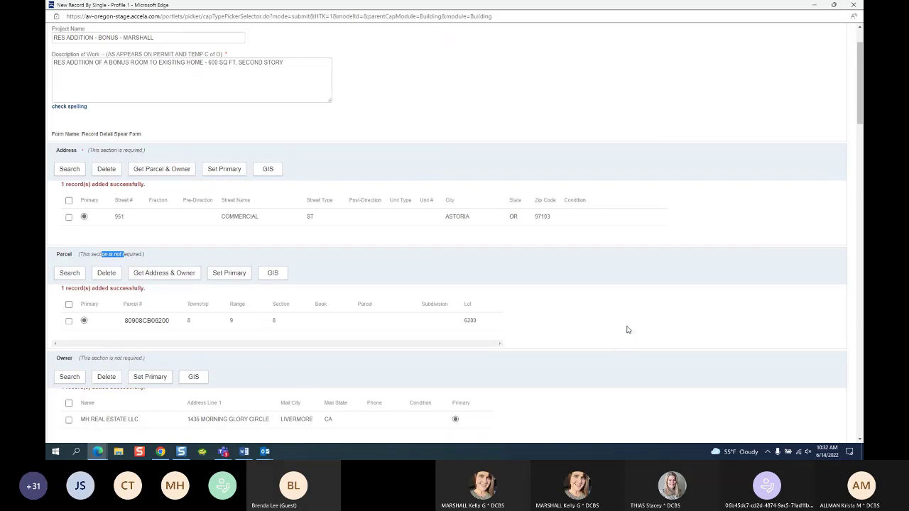
pyautogui.scroll(-3, 625, 333)
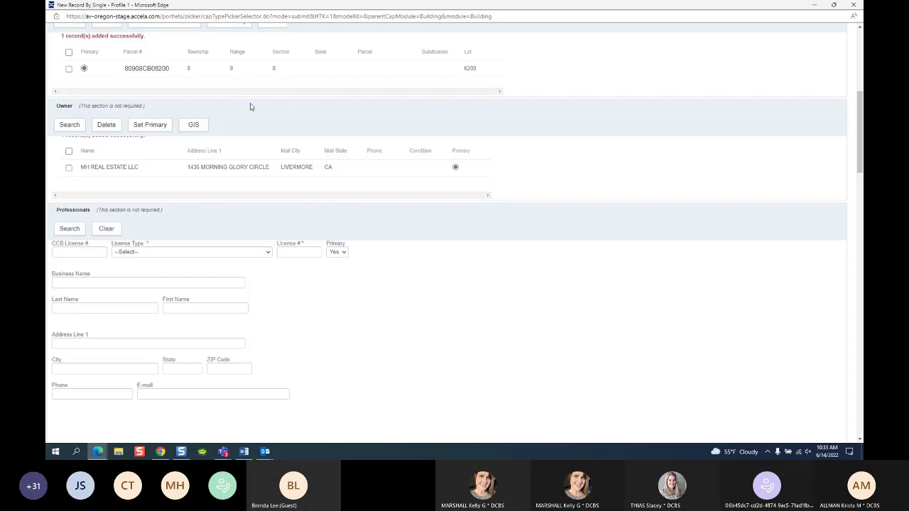
pyautogui.scroll(-3, 108, 105)
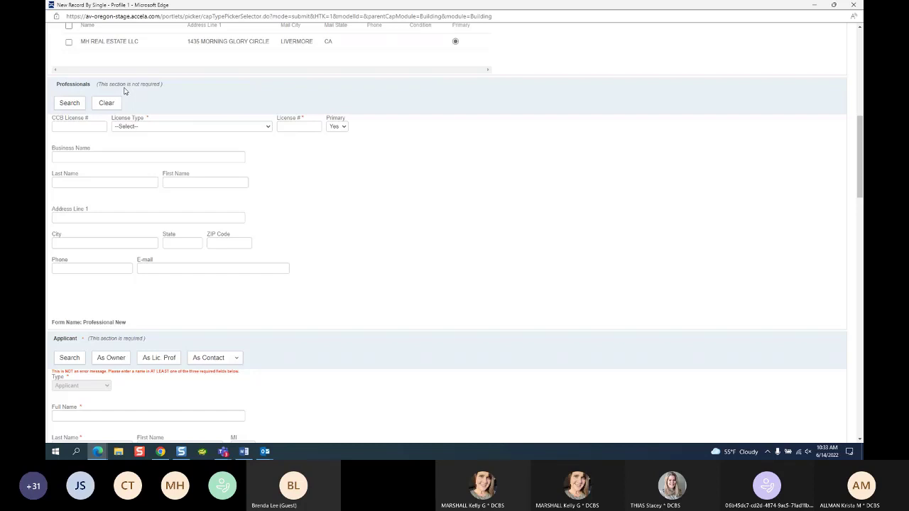
pyautogui.click(833, 5)
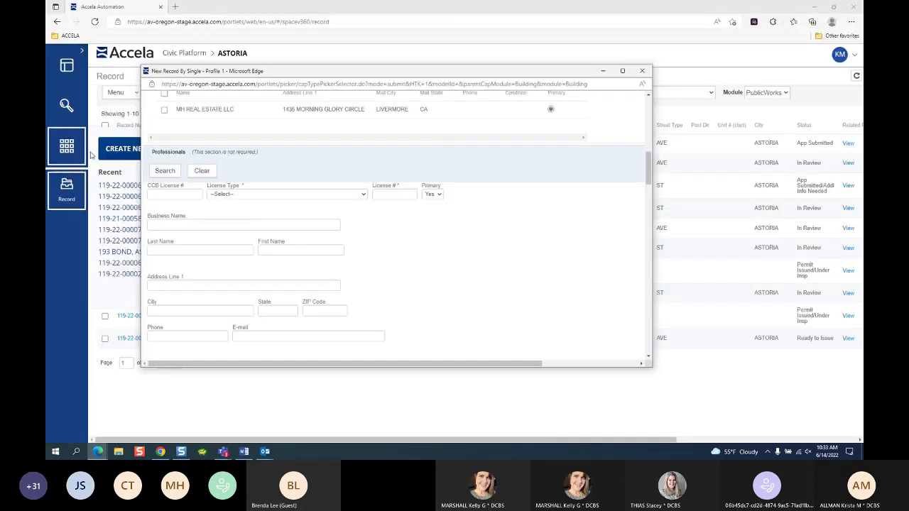
pyautogui.click(67, 151)
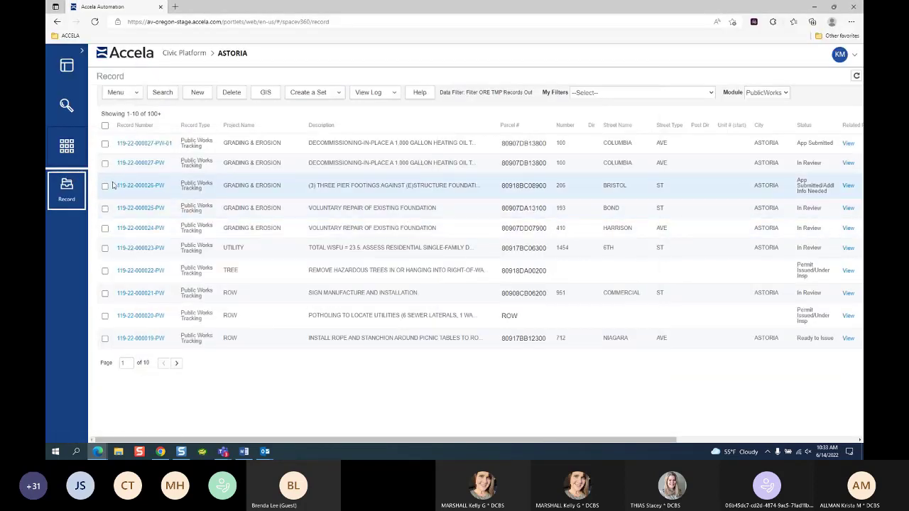
pyautogui.click(65, 149)
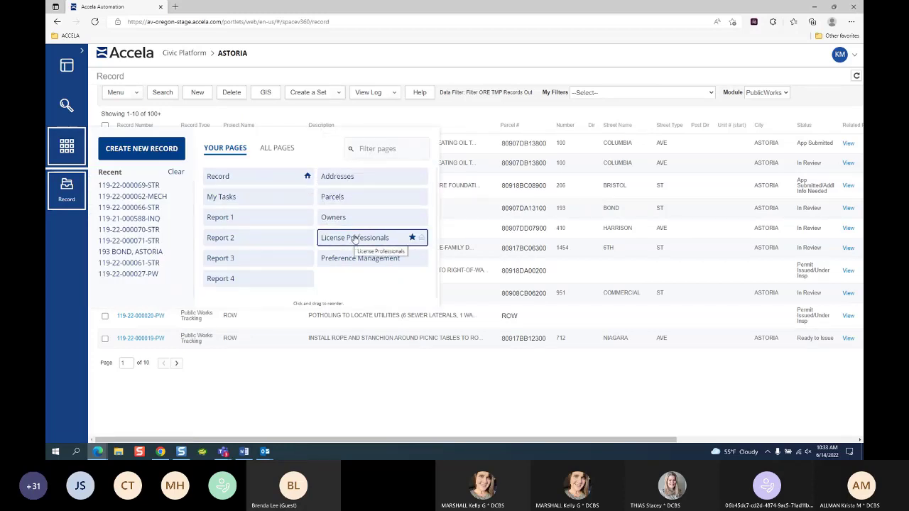
pyautogui.moveTo(98, 451)
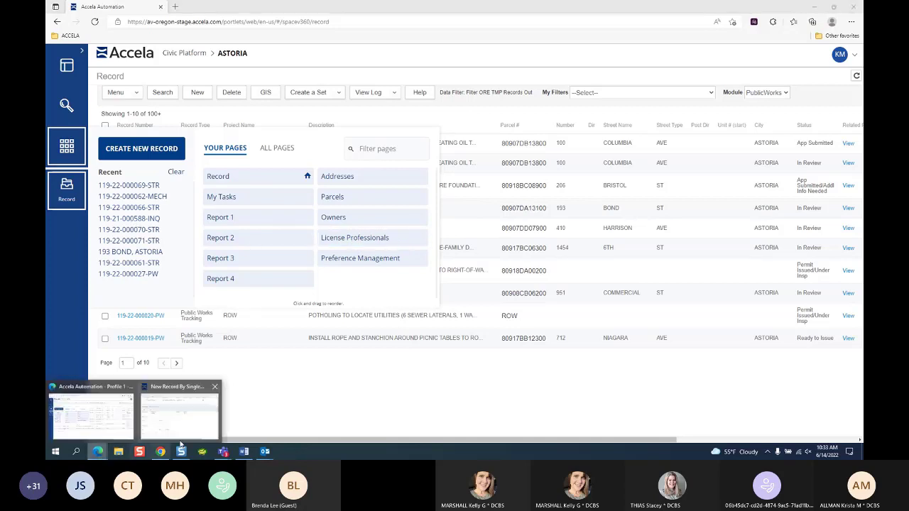
pyautogui.click(203, 428)
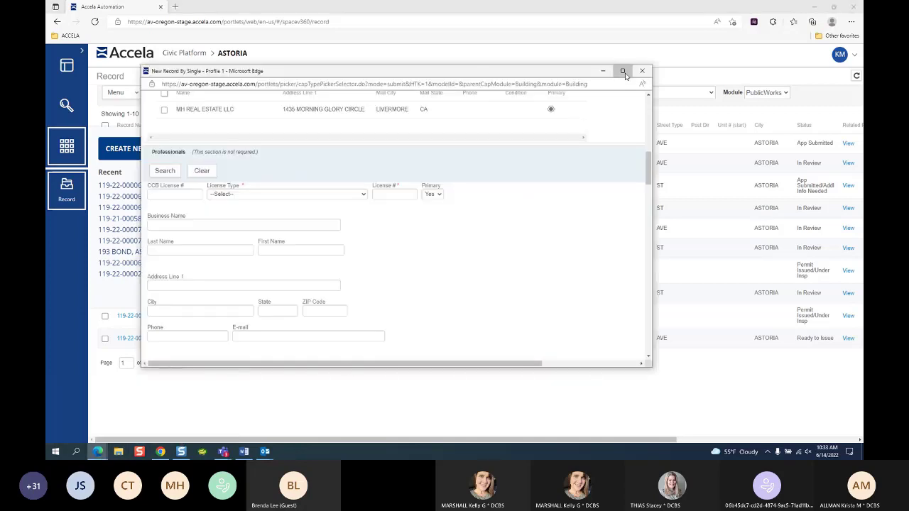
pyautogui.click(622, 70)
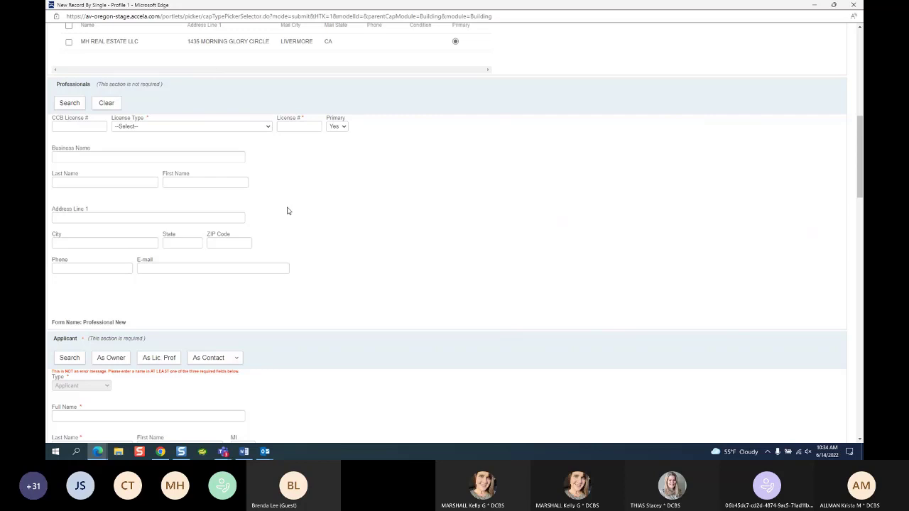
# Step: Set the Professionals license type to Architect after first trying Owner (Property)
pyautogui.click(205, 128)
pyautogui.scroll(-3, 171, 213)
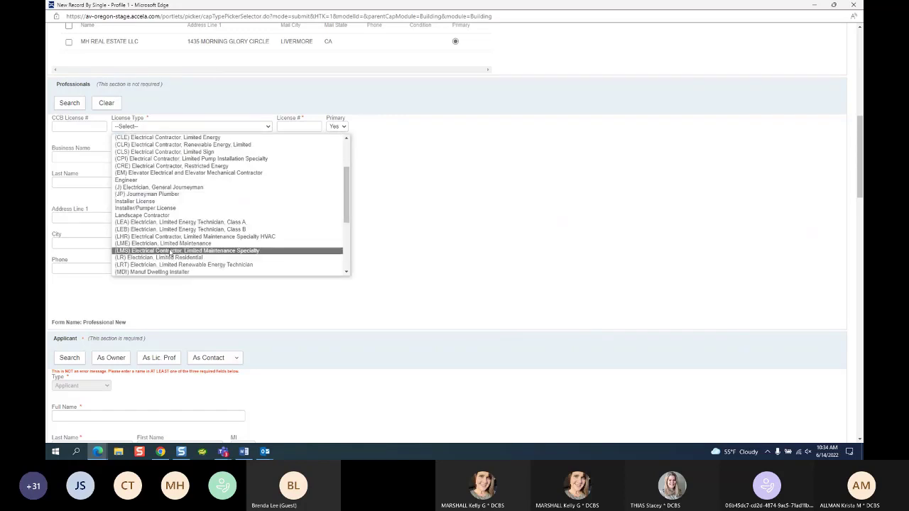
pyautogui.scroll(-4, 169, 225)
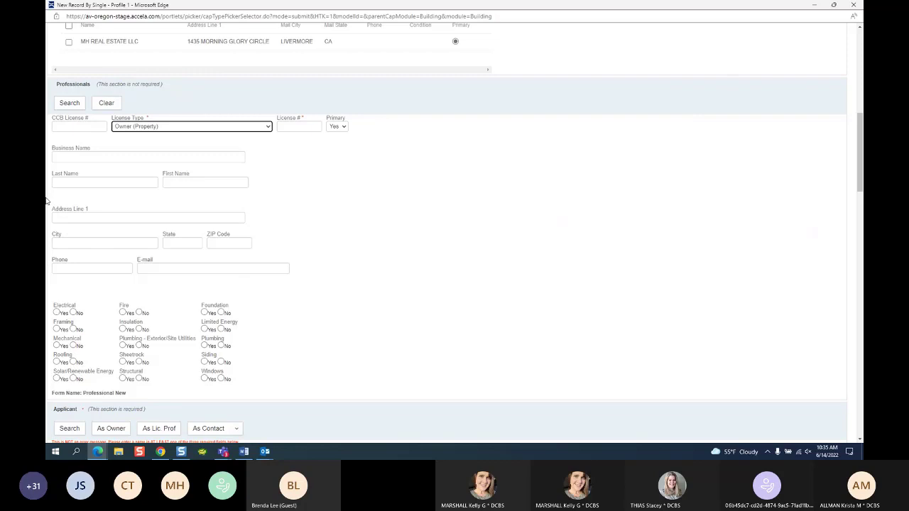
pyautogui.click(188, 128)
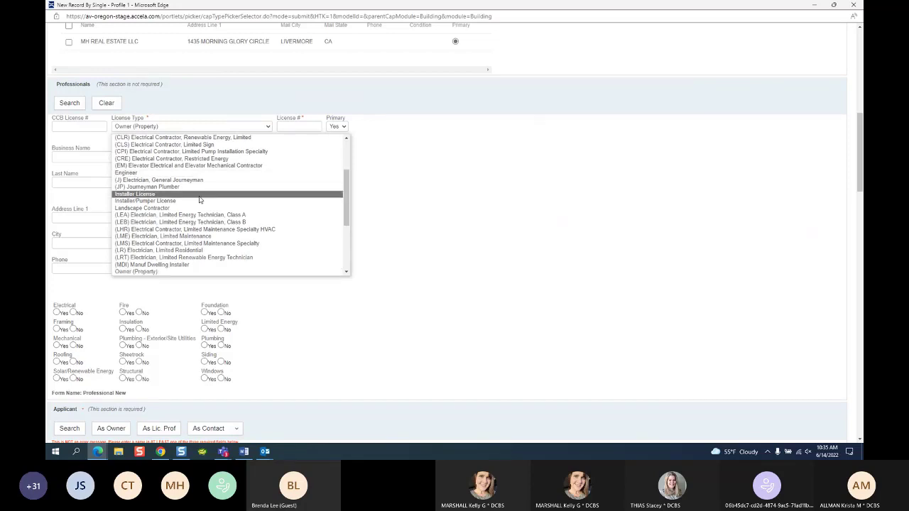
pyautogui.scroll(3, 135, 188)
pyautogui.click(138, 152)
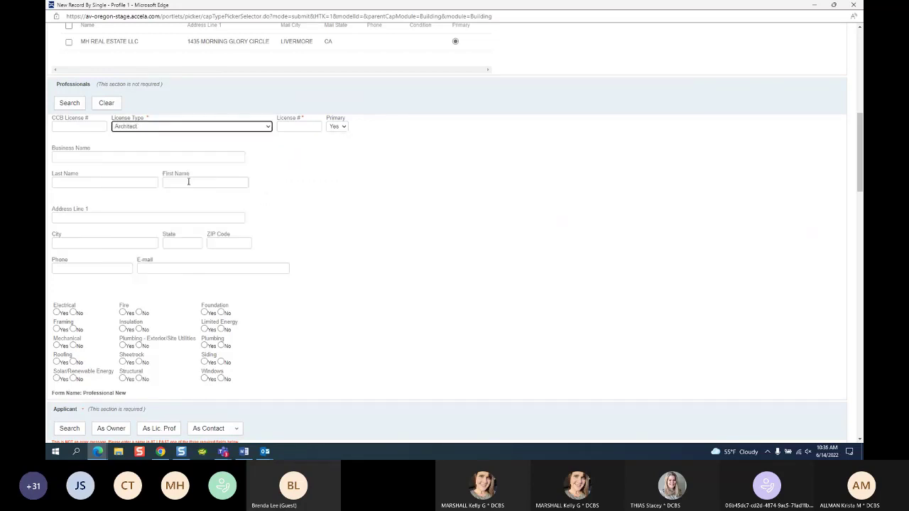
# Step: Enter '%PED%' as a wildcard search term in the professional's Business Name field
pyautogui.click(98, 159)
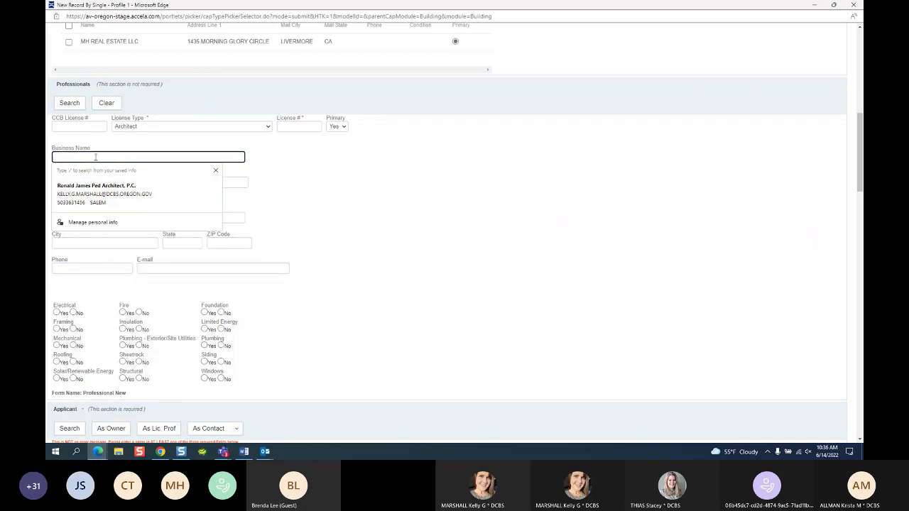
pyautogui.write('%PED')
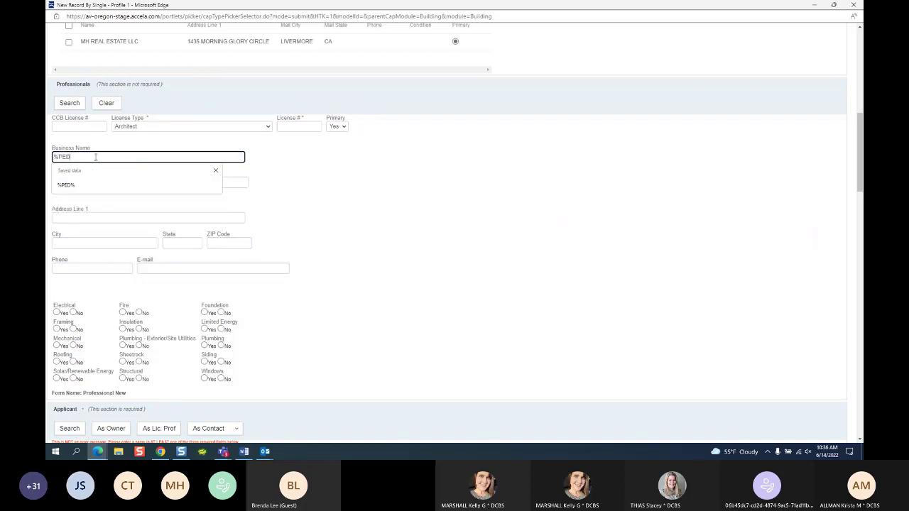
pyautogui.write('%')
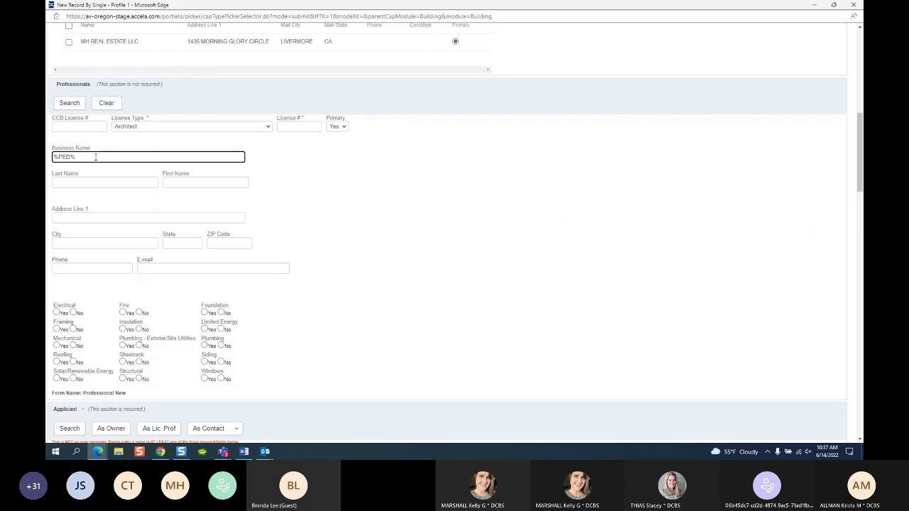
# Step: Search Architect professionals with business name %PED%, bringing up six matches
pyautogui.click(61, 128)
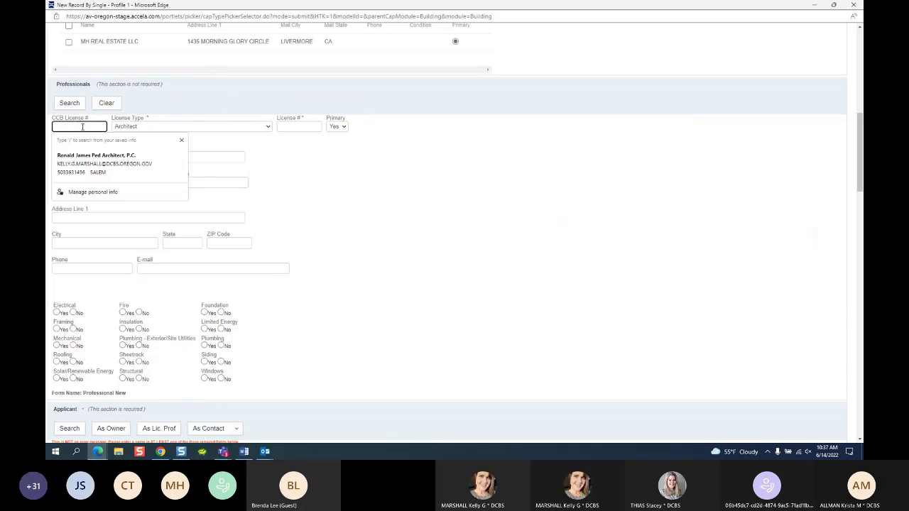
pyautogui.click(347, 172)
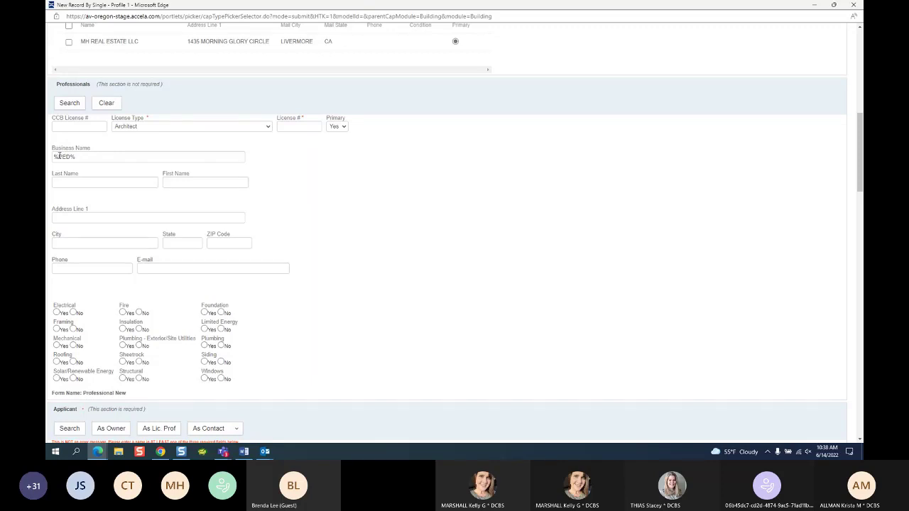
pyautogui.moveTo(59, 155); pyautogui.dragTo(76, 158)
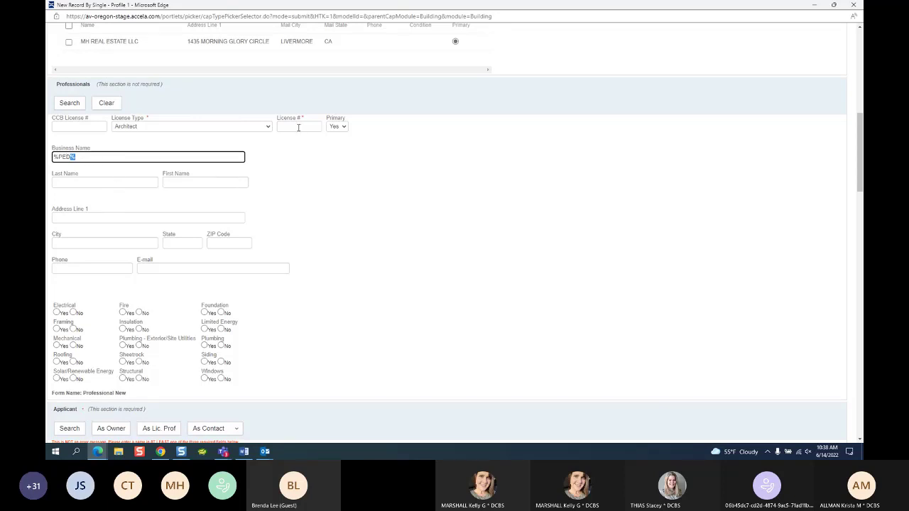
pyautogui.click(296, 127)
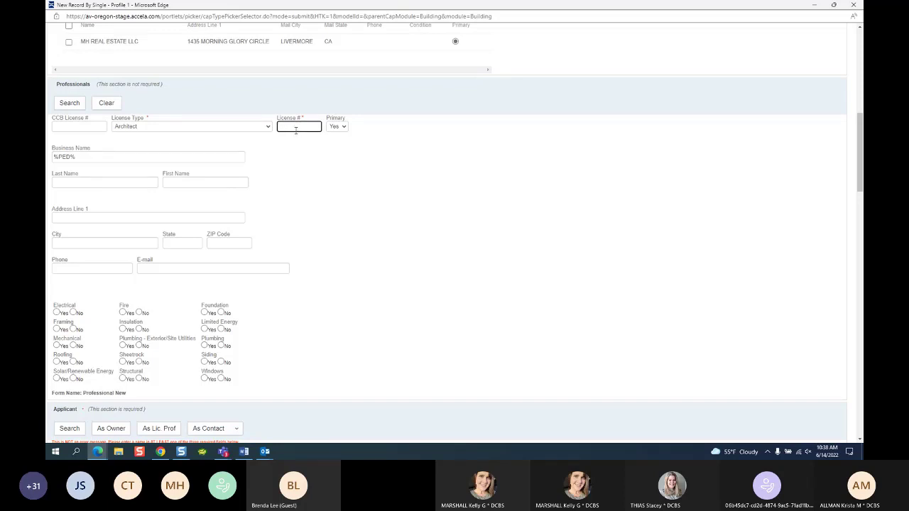
pyautogui.click(79, 107)
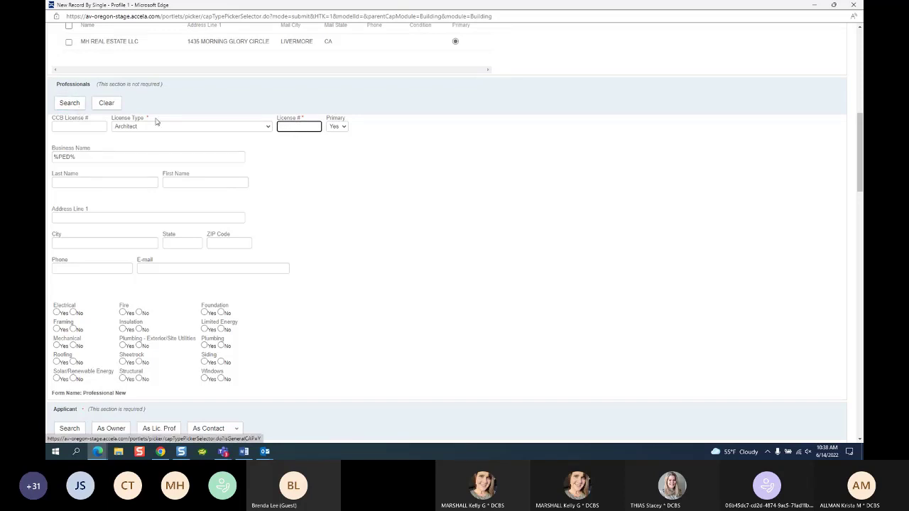
pyautogui.click(74, 107)
pyautogui.click(61, 107)
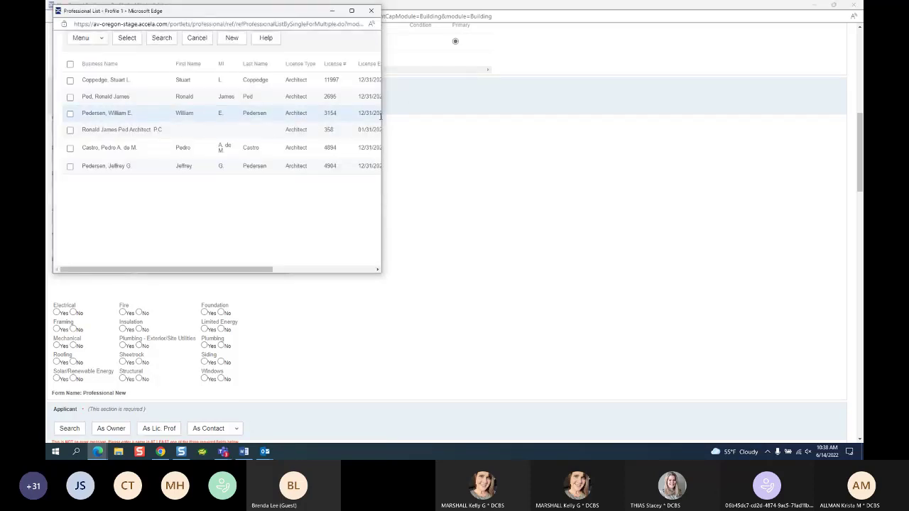
# Step: Widen the Professional List window and check the second Architect result
pyautogui.moveTo(382, 117); pyautogui.dragTo(641, 117)
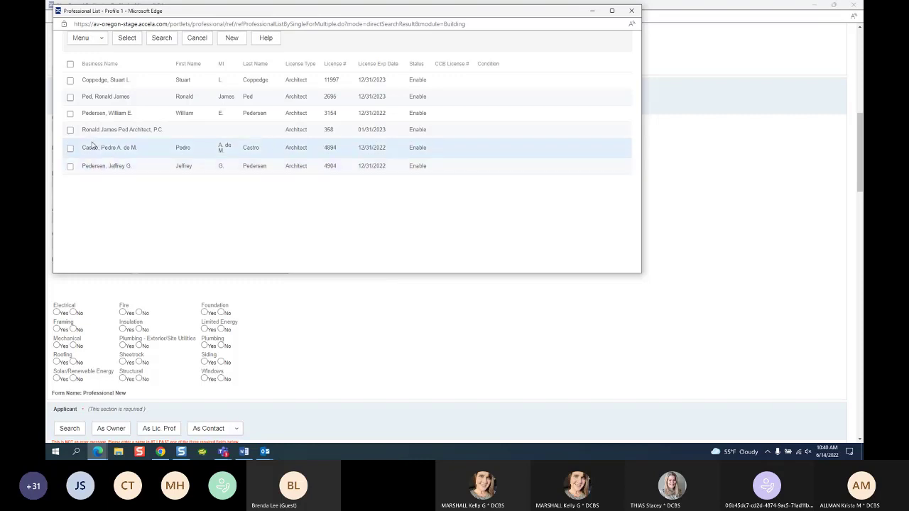
pyautogui.click(70, 96)
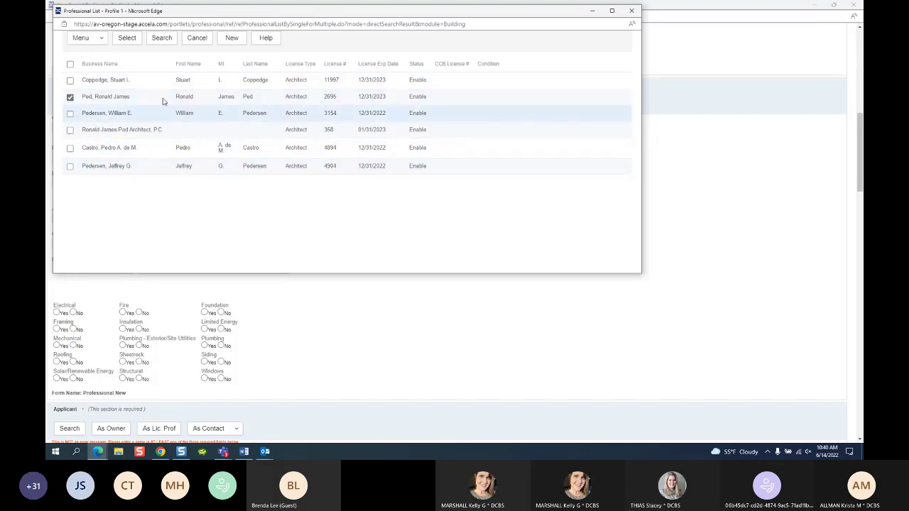
# Step: Attach the checked architect to the record as its primary professional
pyautogui.click(132, 42)
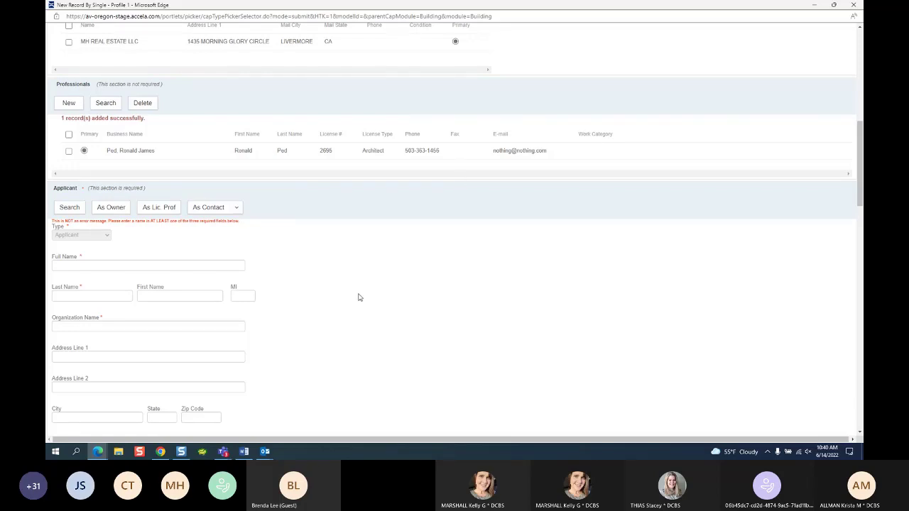
pyautogui.scroll(-3, 256, 204)
pyautogui.scroll(2, 259, 205)
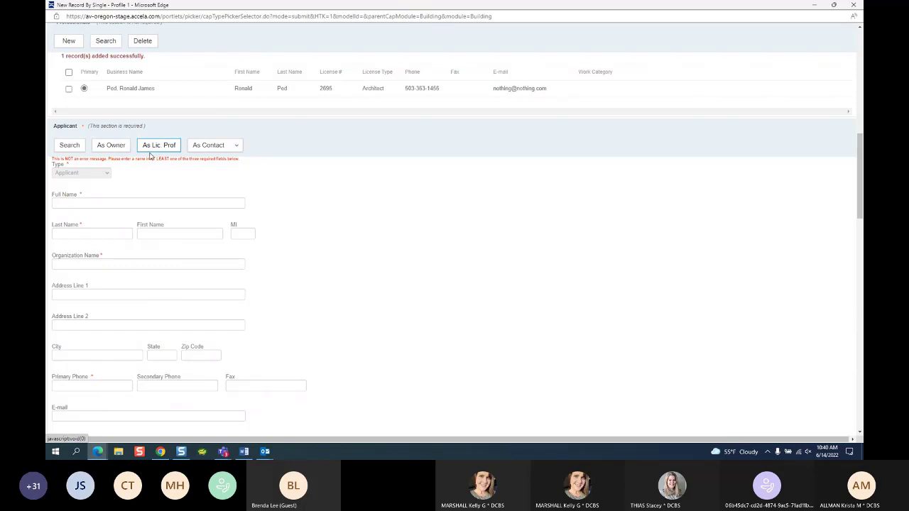
pyautogui.scroll(2, 284, 169)
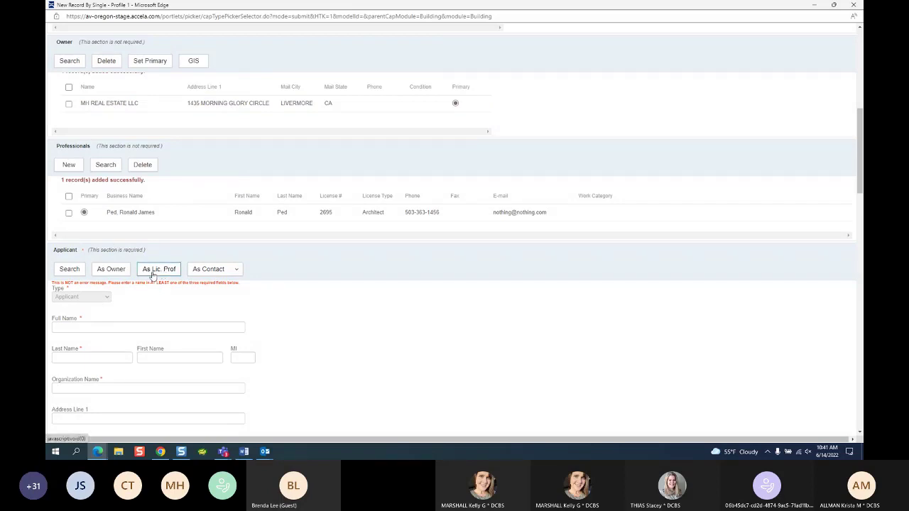
# Step: Copy the architect's contact details into Applicant and replace the applicant's e-mail address
pyautogui.click(153, 276)
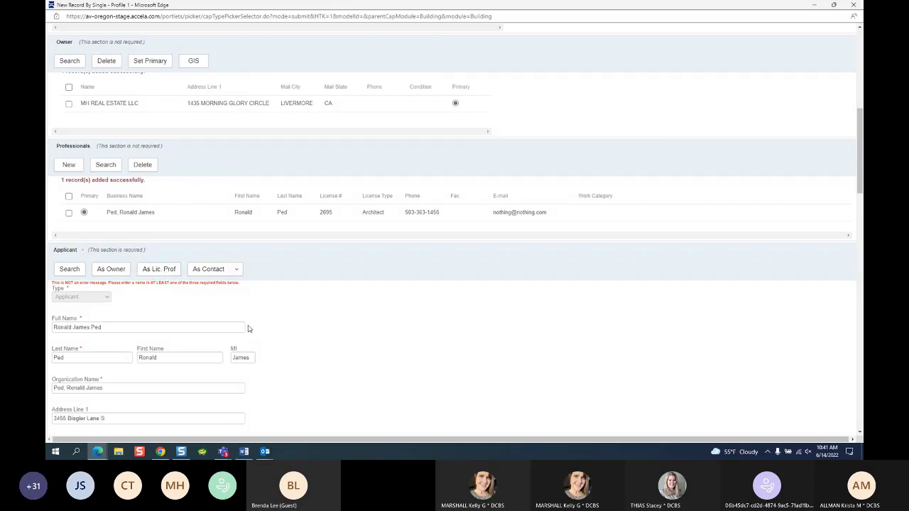
pyautogui.scroll(-3, 396, 344)
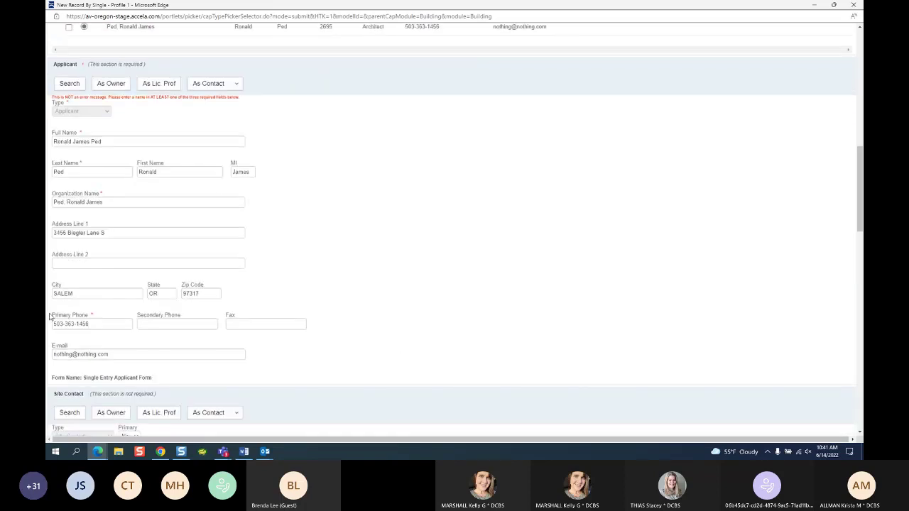
pyautogui.tripleClick(109, 355)
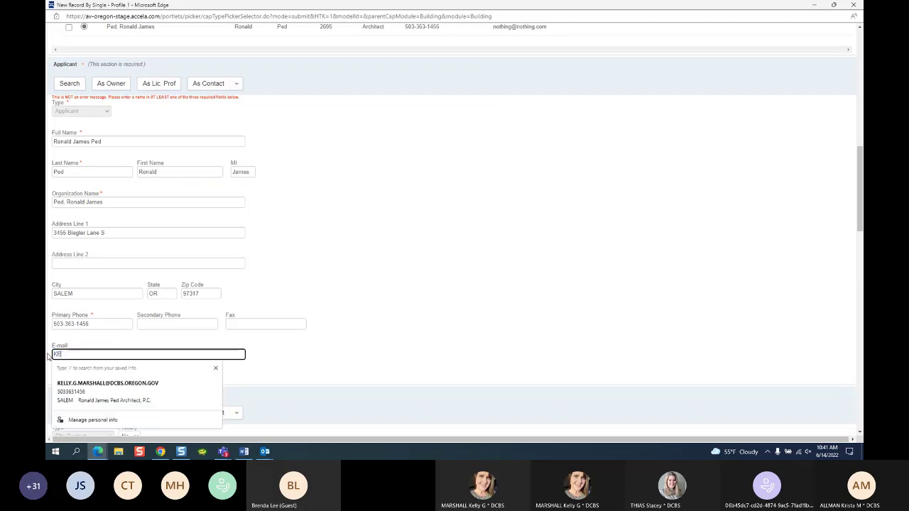
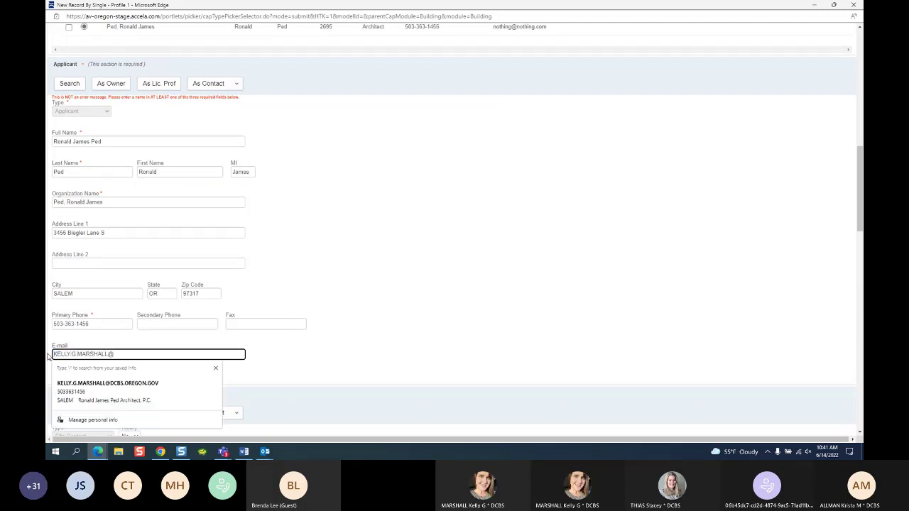
pyautogui.click(259, 411)
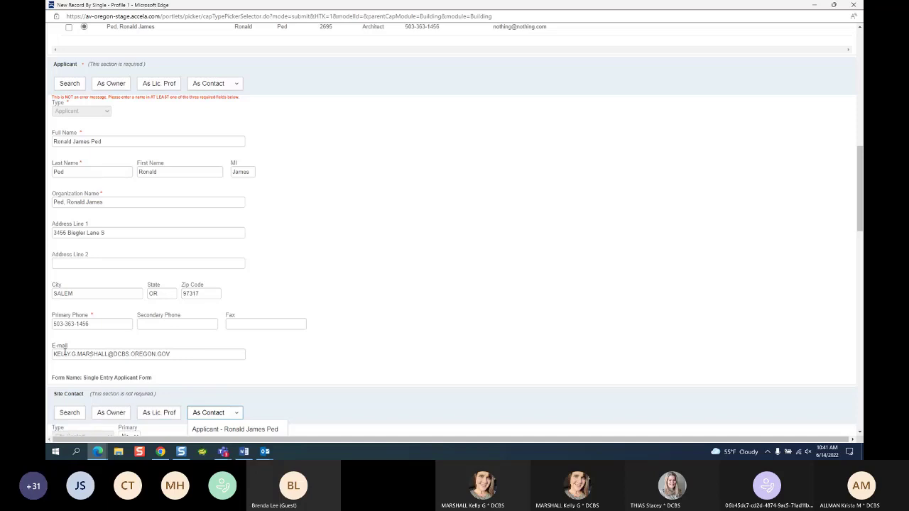
pyautogui.click(180, 352)
pyautogui.click(450, 331)
pyautogui.scroll(3, 506, 120)
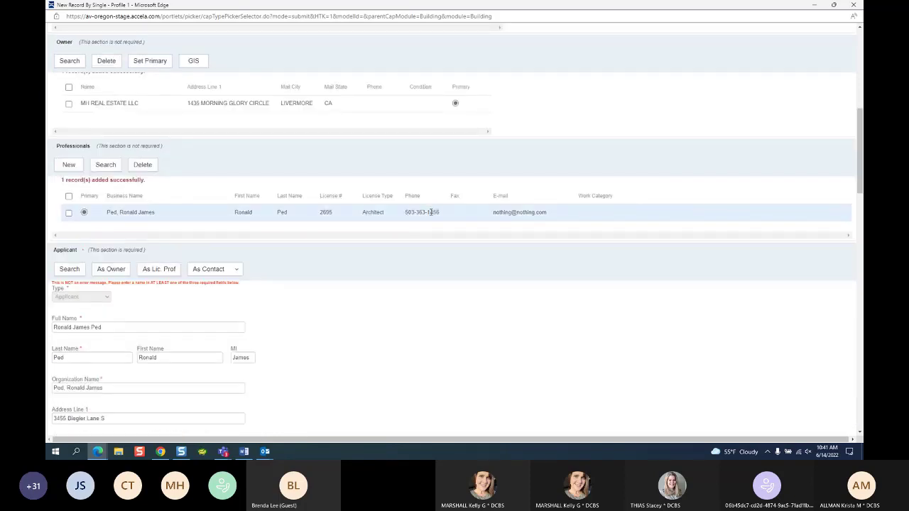
pyautogui.scroll(-3, 327, 321)
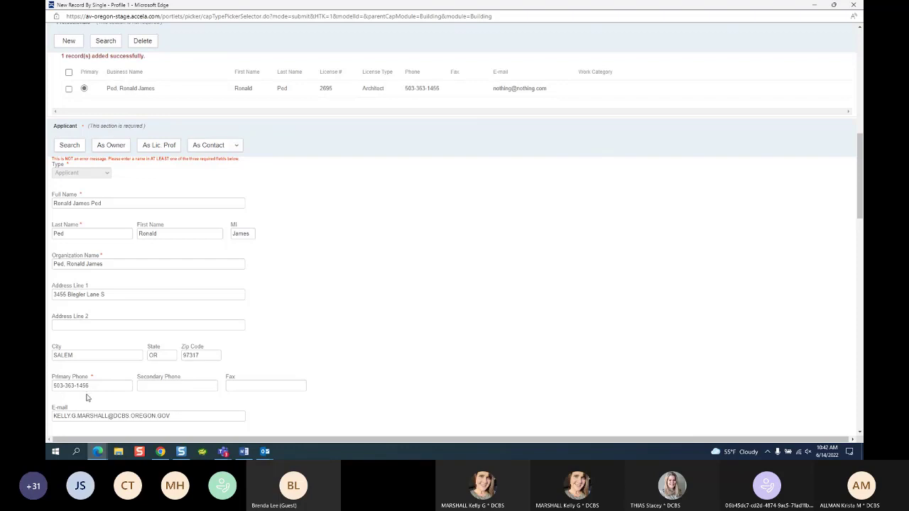
pyautogui.scroll(-3, 87, 397)
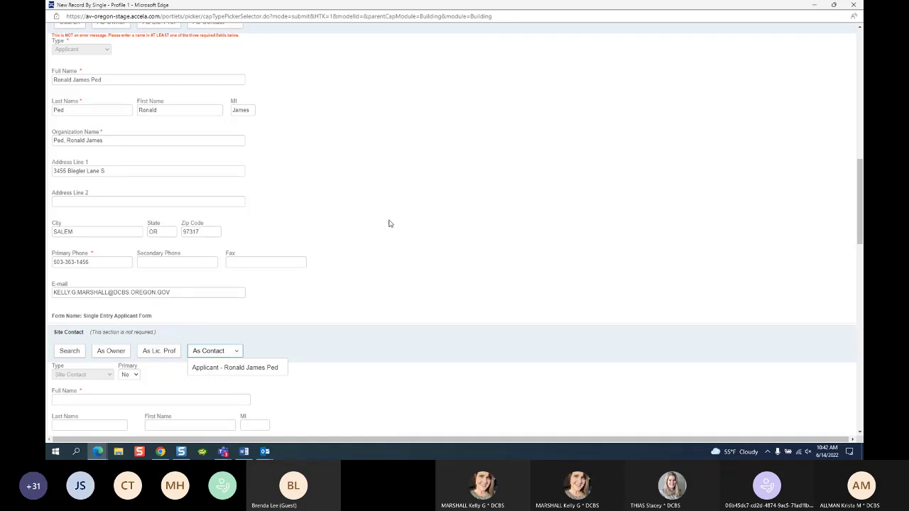
# Step: Copy the property owner's name and address into the Site Contact
pyautogui.scroll(3, 390, 245)
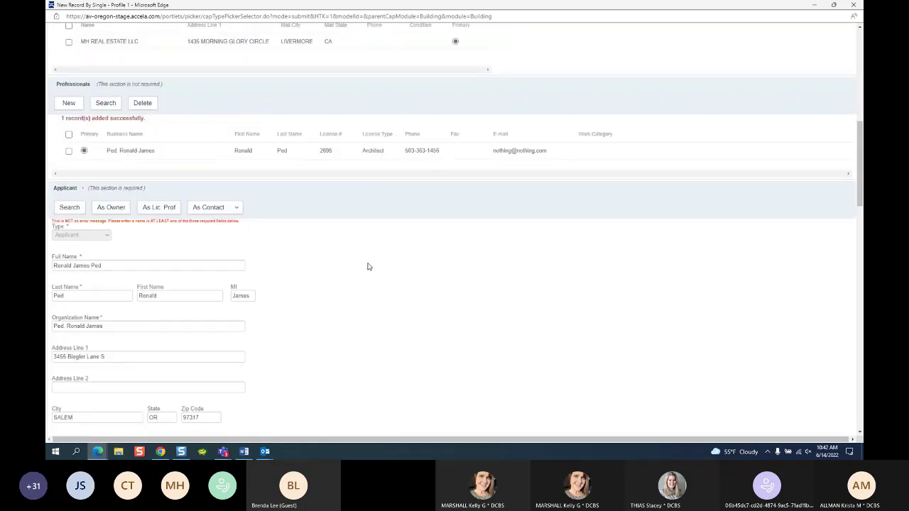
pyautogui.scroll(1, 371, 272)
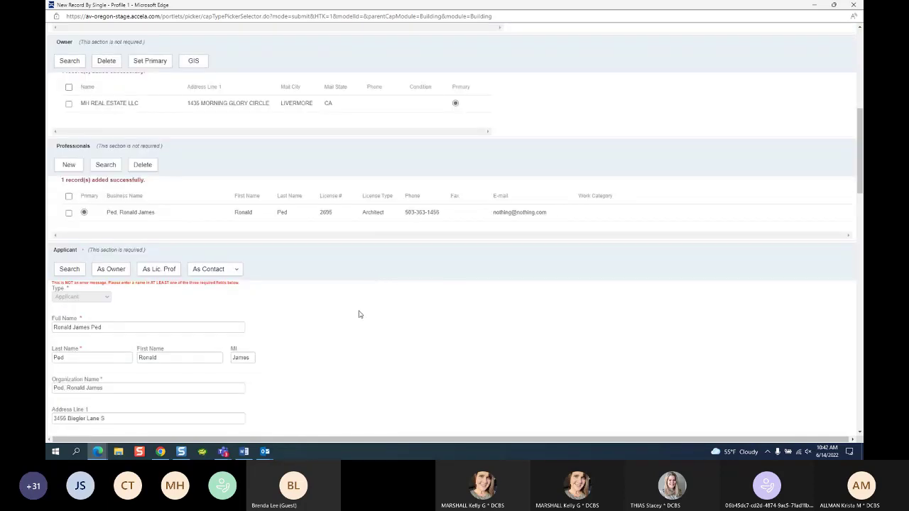
pyautogui.scroll(-4, 359, 315)
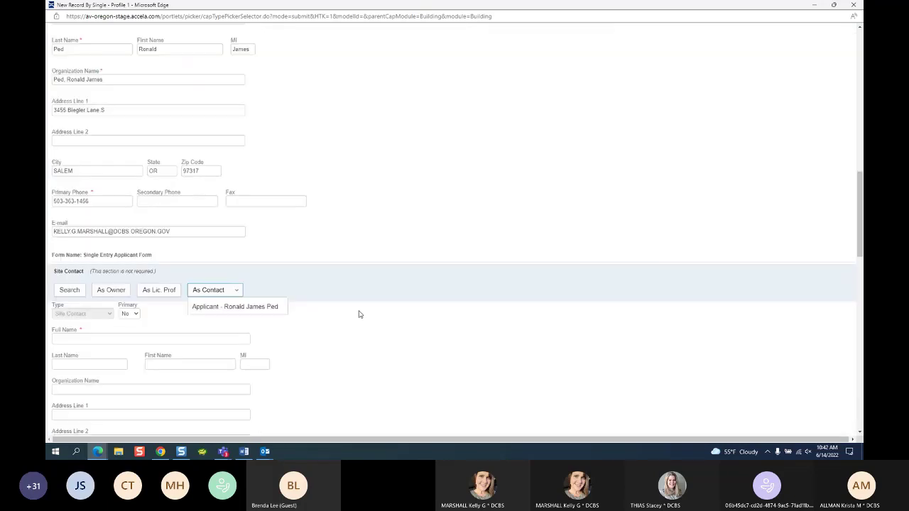
pyautogui.scroll(-1, 315, 177)
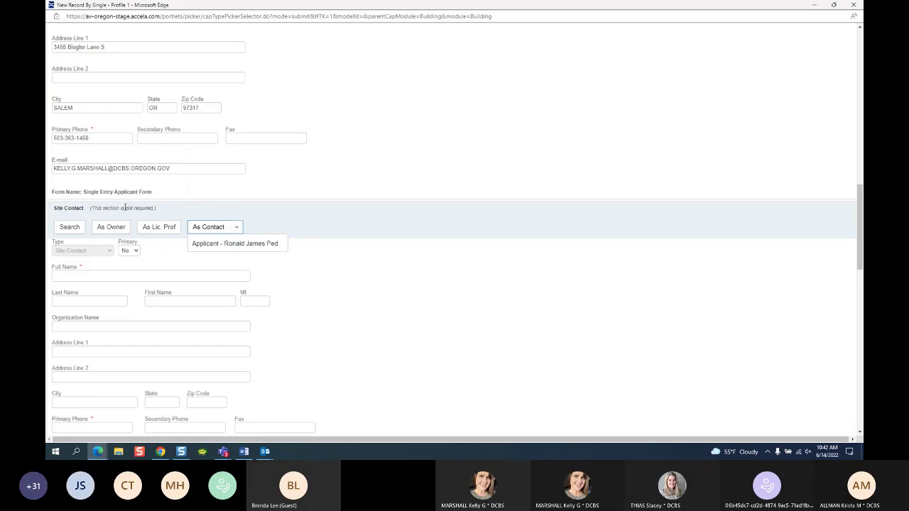
pyautogui.moveTo(108, 208); pyautogui.dragTo(158, 218)
pyautogui.scroll(-2, 344, 254)
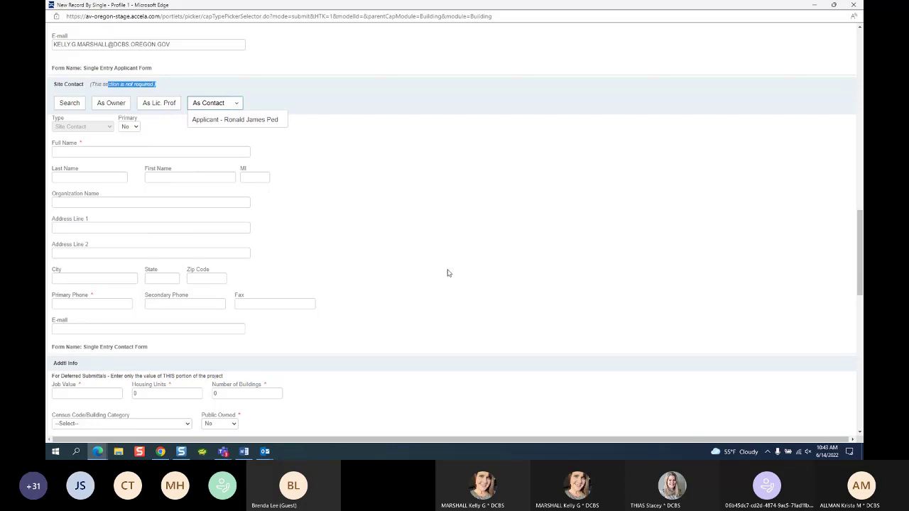
pyautogui.scroll(3, 441, 266)
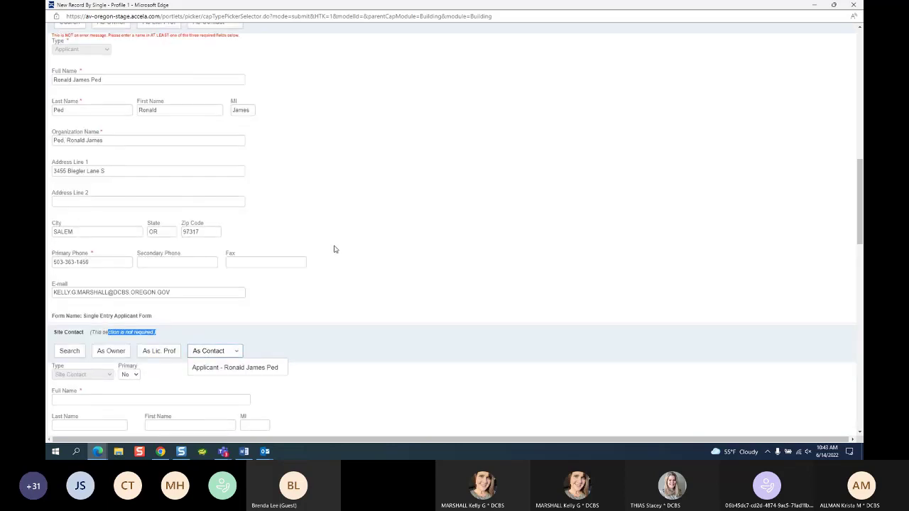
pyautogui.scroll(-1, 335, 250)
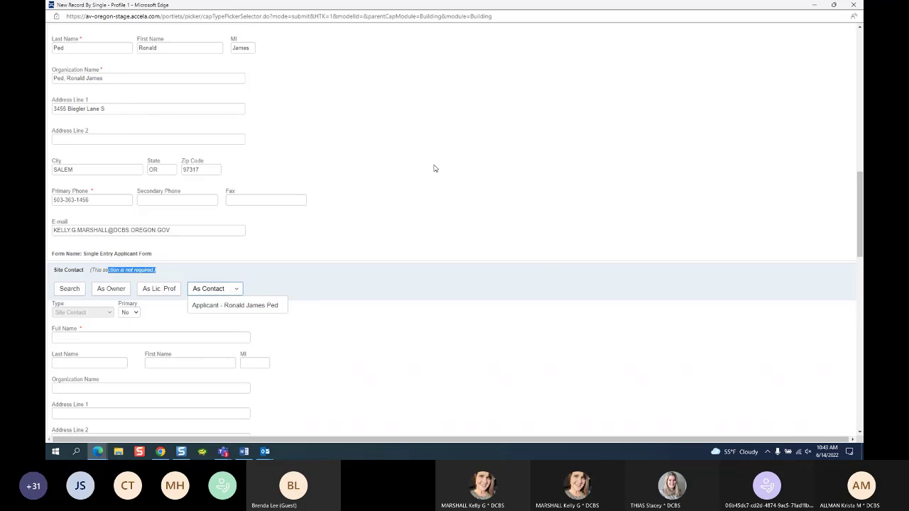
pyautogui.scroll(-4, 410, 187)
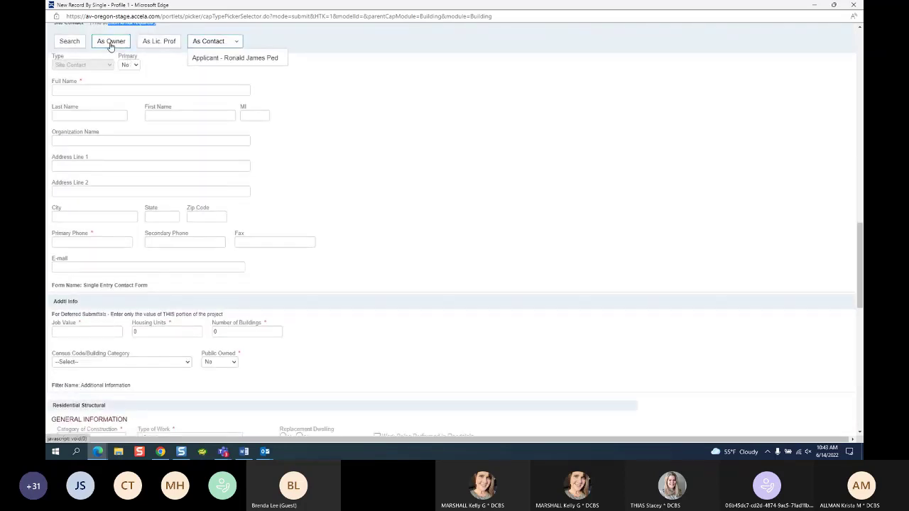
pyautogui.click(111, 42)
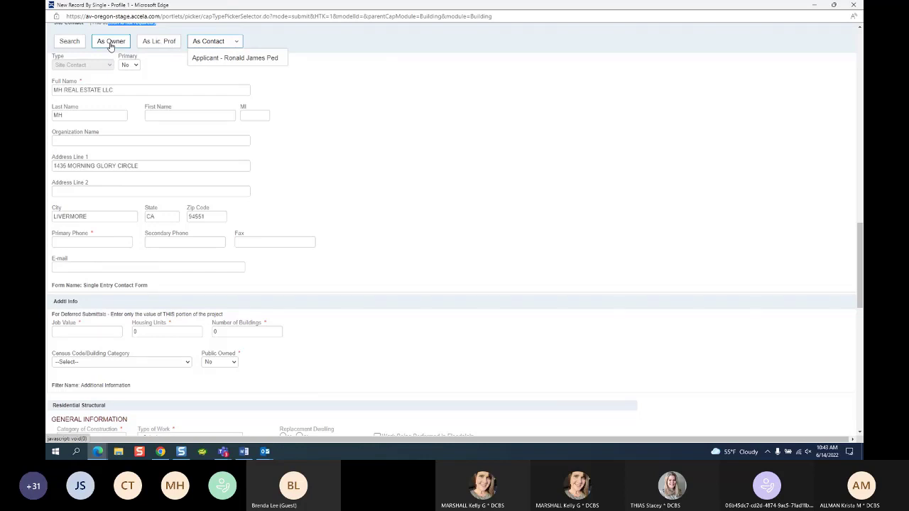
# Step: Give the Site Contact a primary phone number, leaving its e-mail blank
pyautogui.click(82, 242)
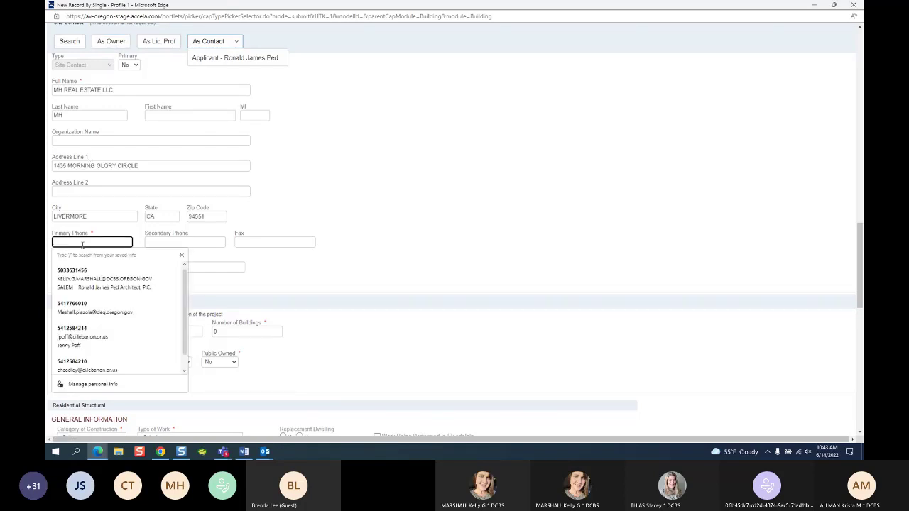
pyautogui.write('5035551212')
pyautogui.click(429, 231)
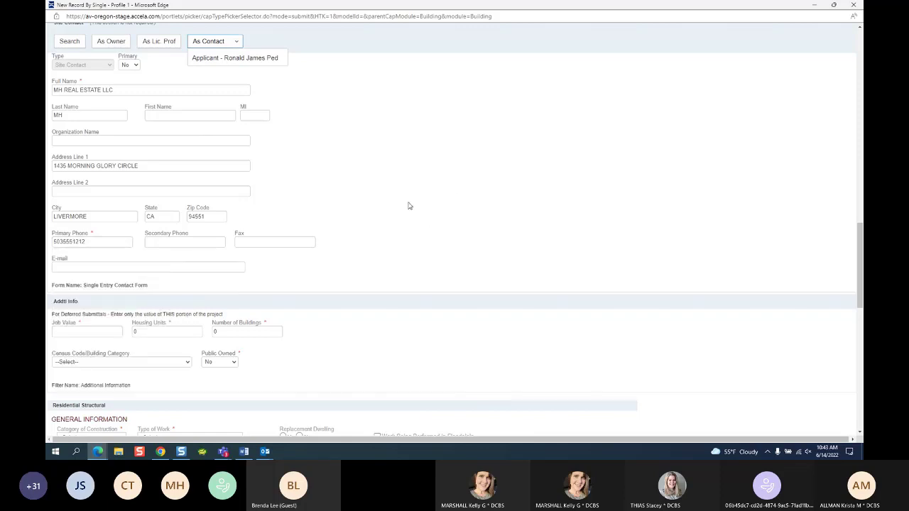
pyautogui.click(66, 265)
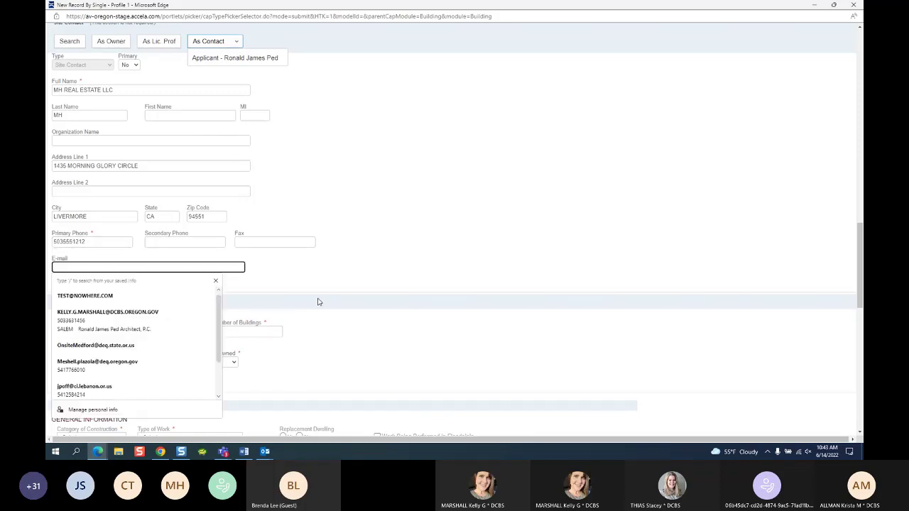
pyautogui.click(418, 194)
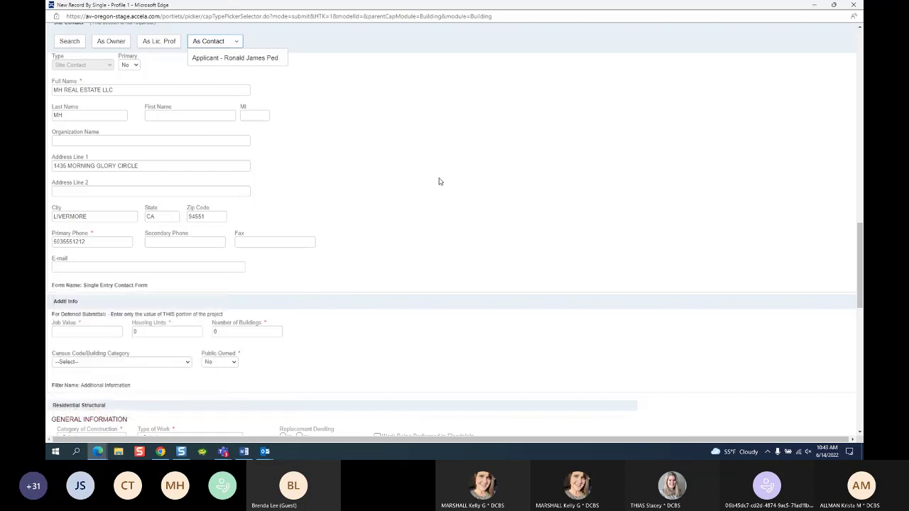
pyautogui.click(276, 78)
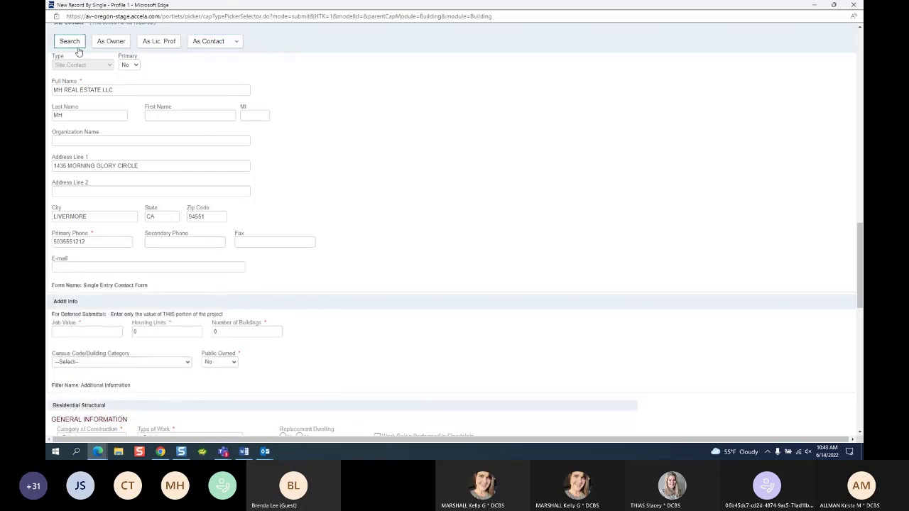
pyautogui.scroll(2, 113, 190)
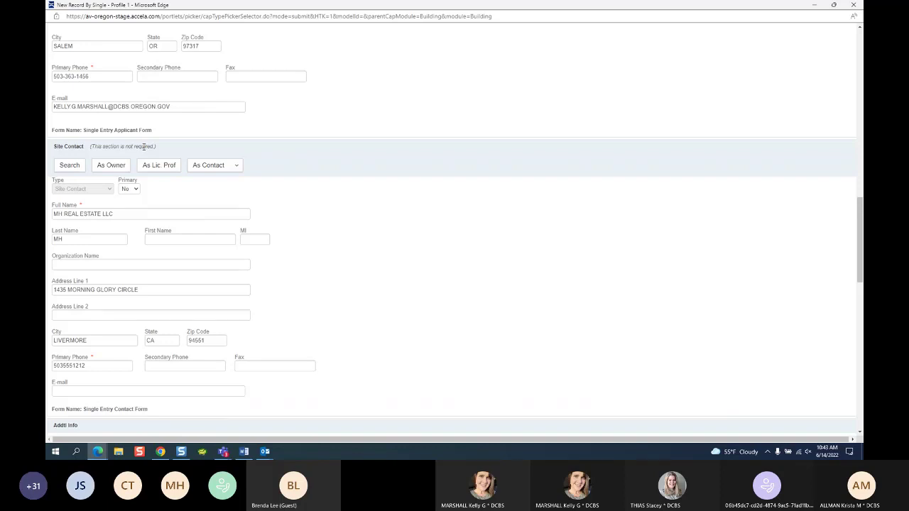
pyautogui.scroll(6, 309, 150)
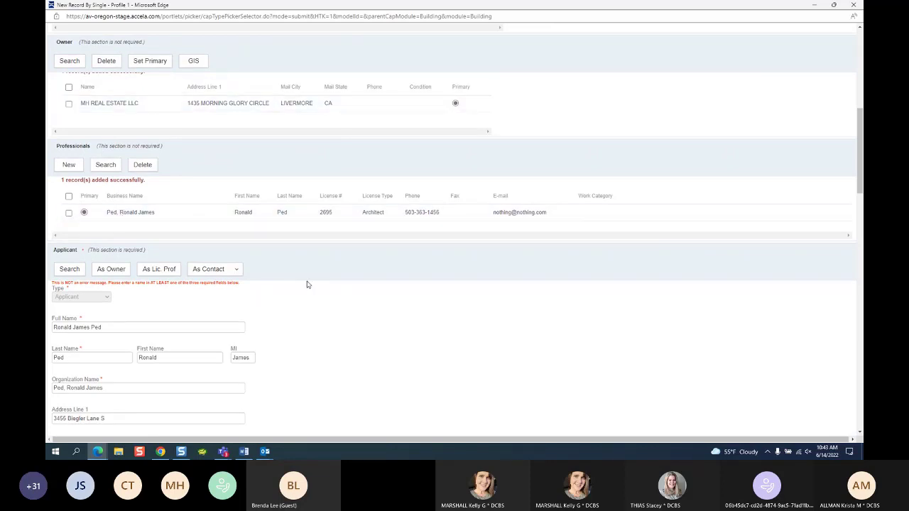
pyautogui.scroll(-6, 309, 298)
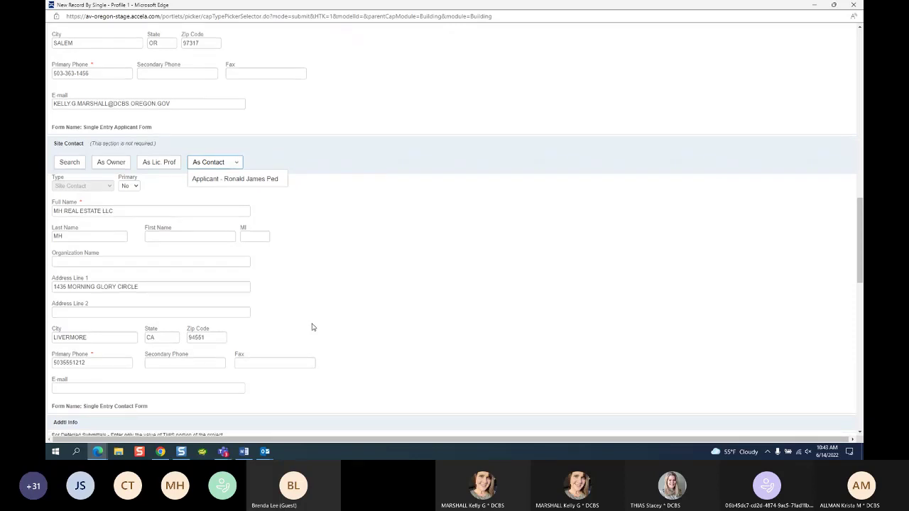
pyautogui.scroll(-3, 312, 328)
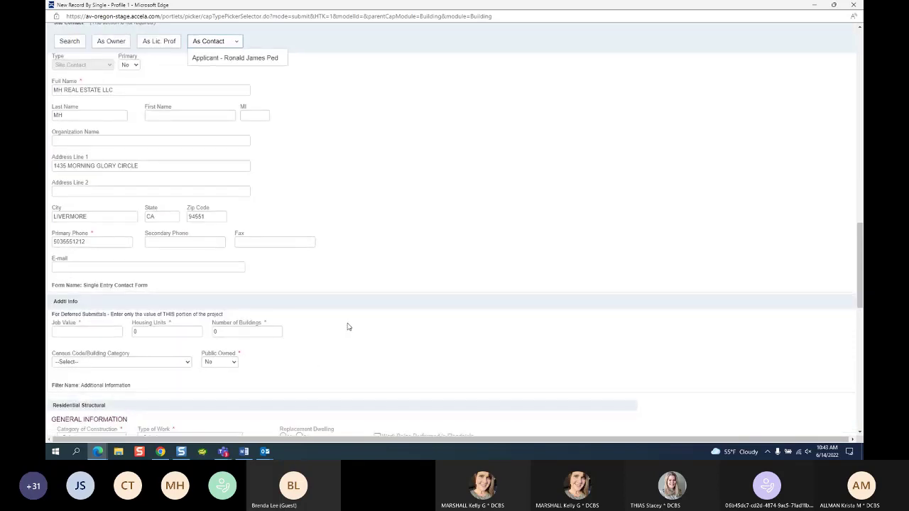
pyautogui.scroll(-1, 347, 327)
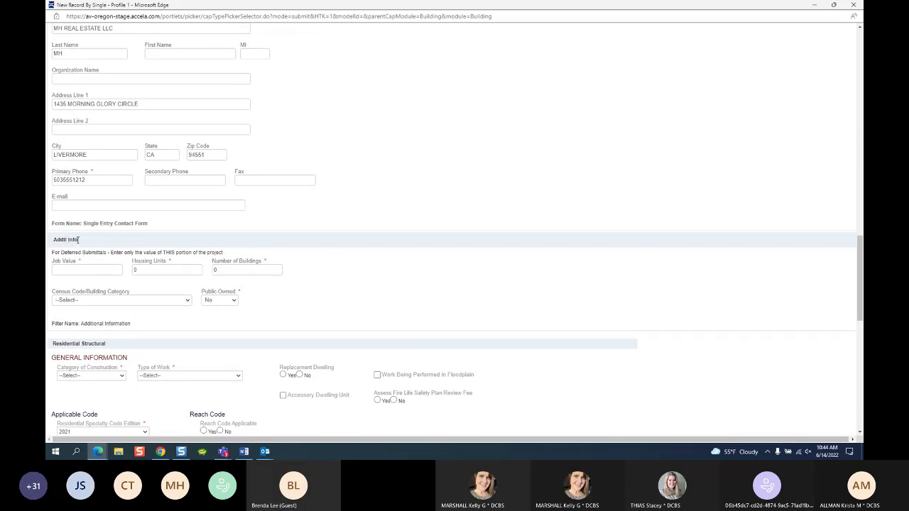
pyautogui.moveTo(79, 240); pyautogui.dragTo(51, 241)
pyautogui.moveTo(93, 344); pyautogui.dragTo(69, 344)
pyautogui.moveTo(73, 241); pyautogui.dragTo(59, 241)
pyautogui.scroll(-5, 396, 285)
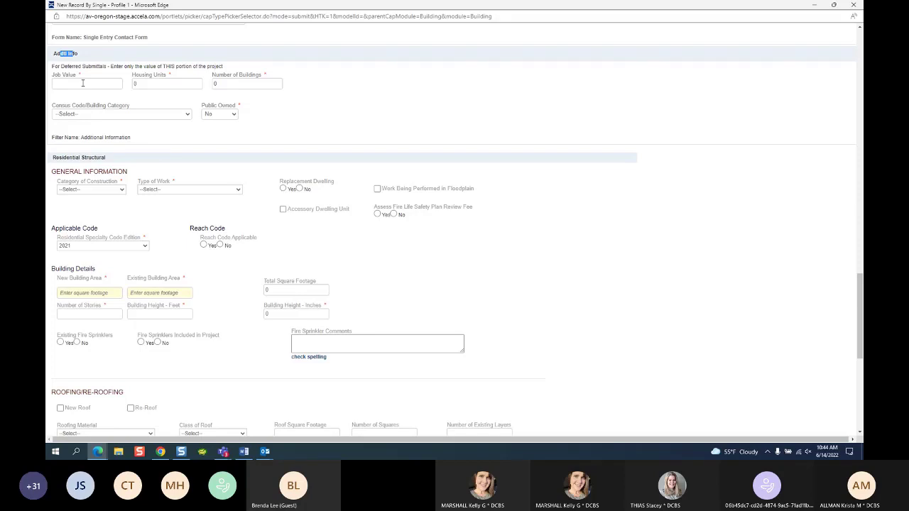
# Step: Enter 60000 as the Job Value under Additional Info
pyautogui.click(84, 83)
pyautogui.write('60000')
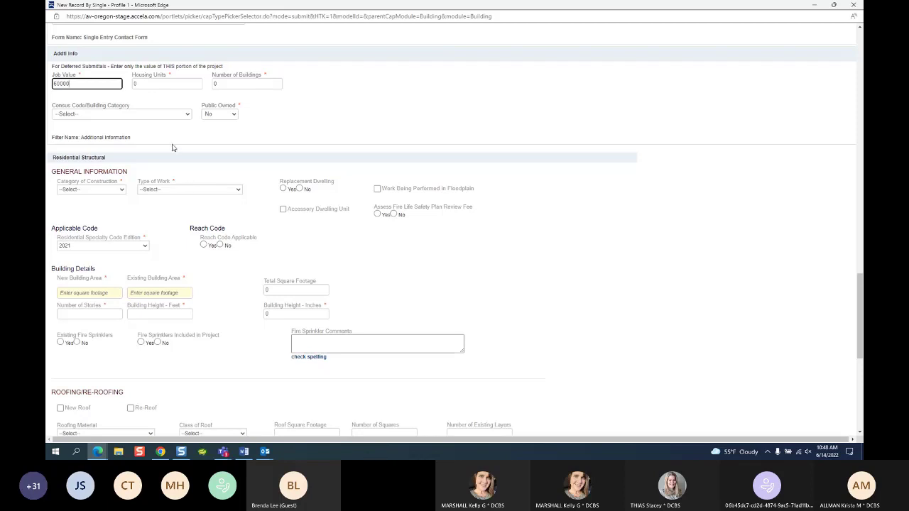
pyautogui.click(104, 115)
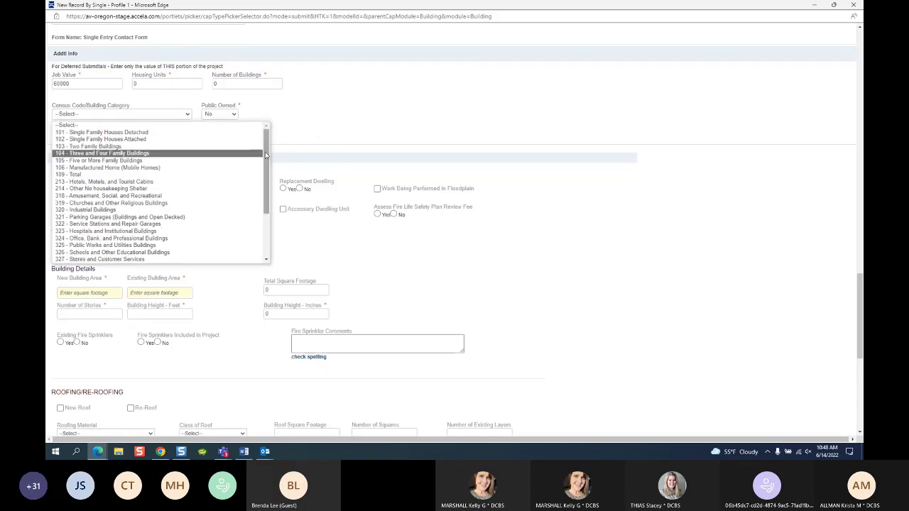
pyautogui.moveTo(266, 155); pyautogui.dragTo(277, 153)
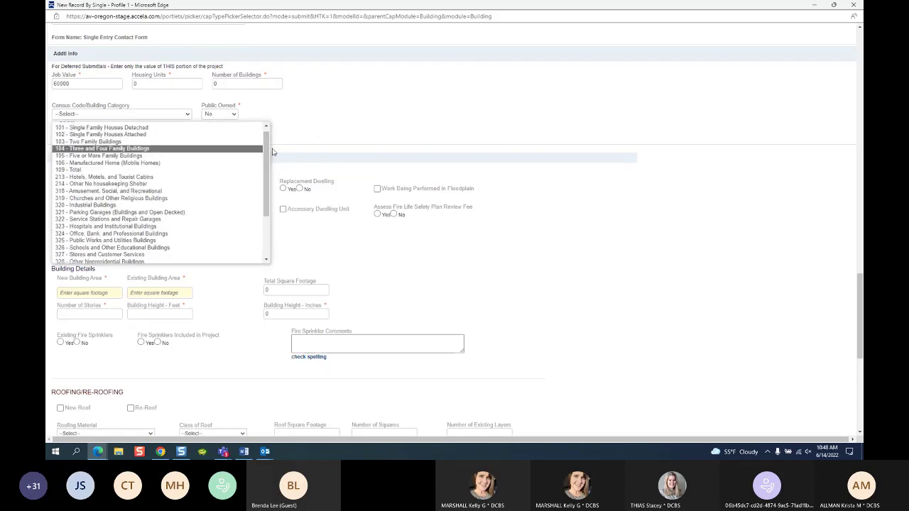
pyautogui.click(291, 127)
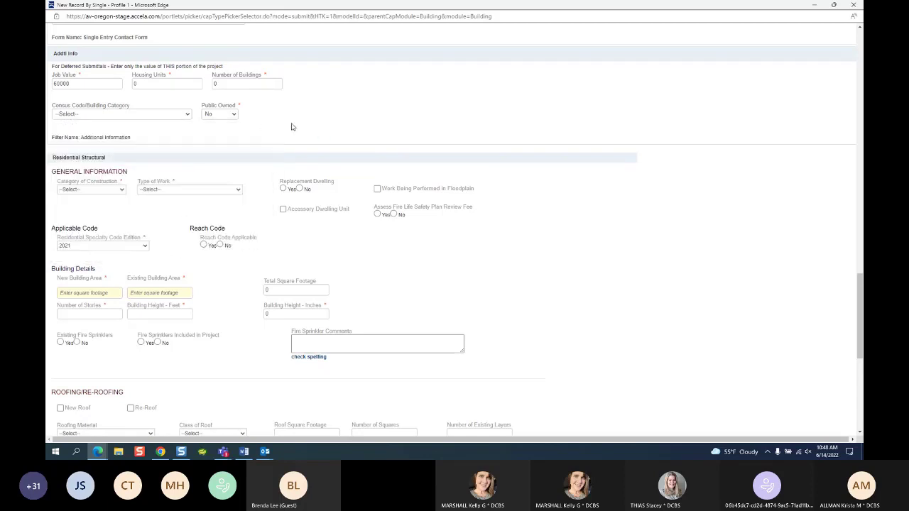
pyautogui.click(233, 115)
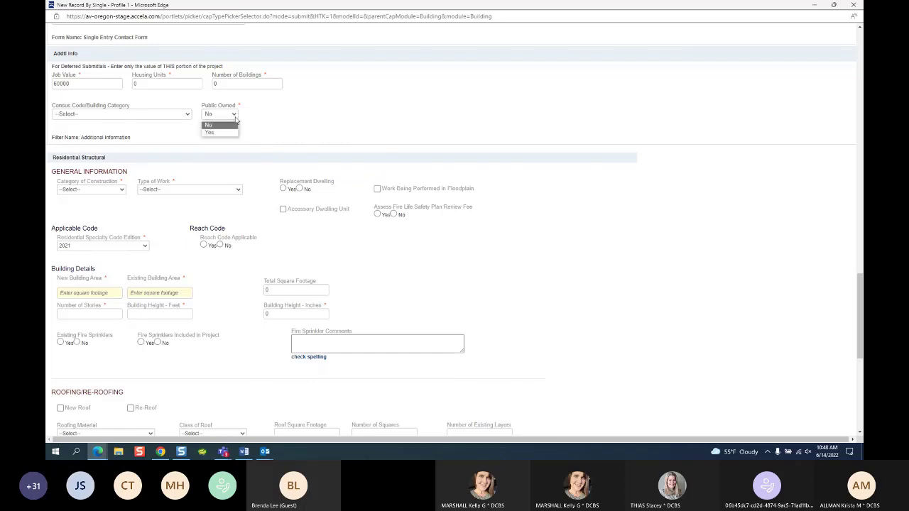
pyautogui.click(250, 132)
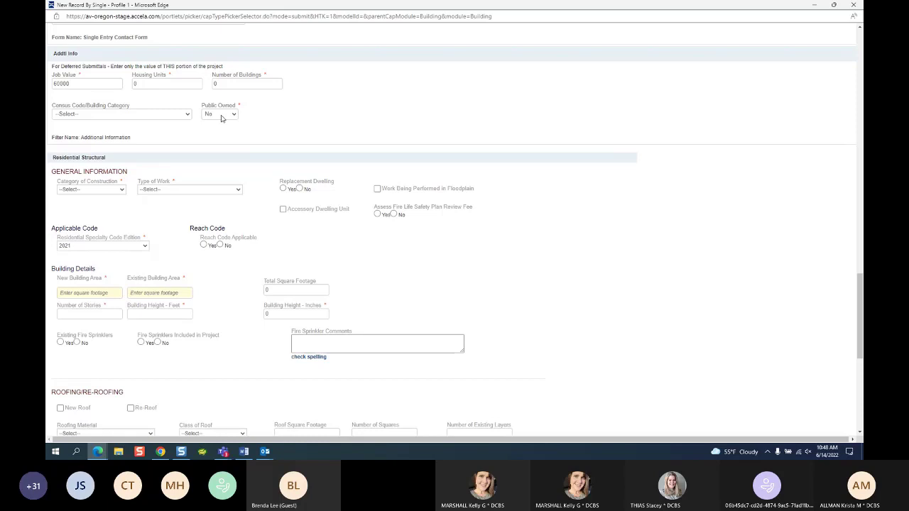
# Step: Choose Single Family Dwelling as the Category of Construction, then review the other category options
pyautogui.click(88, 190)
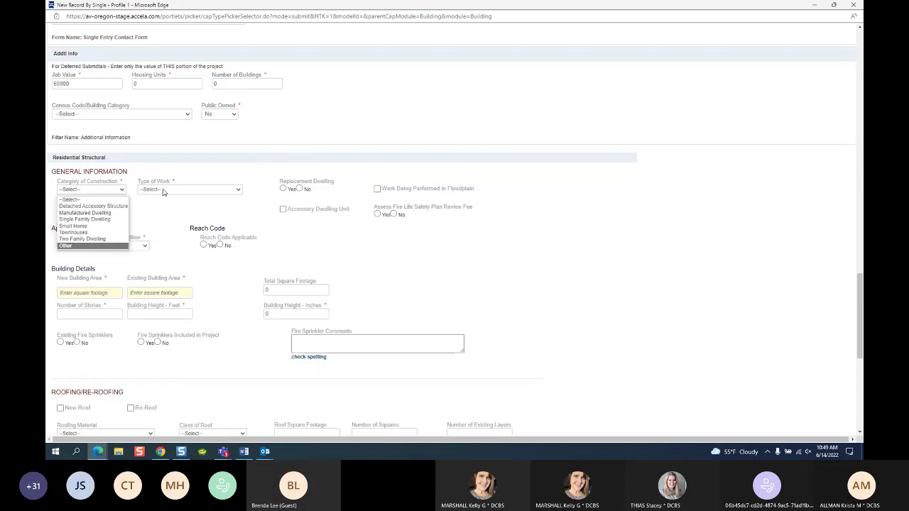
pyautogui.click(125, 190)
pyautogui.click(182, 190)
pyautogui.click(115, 191)
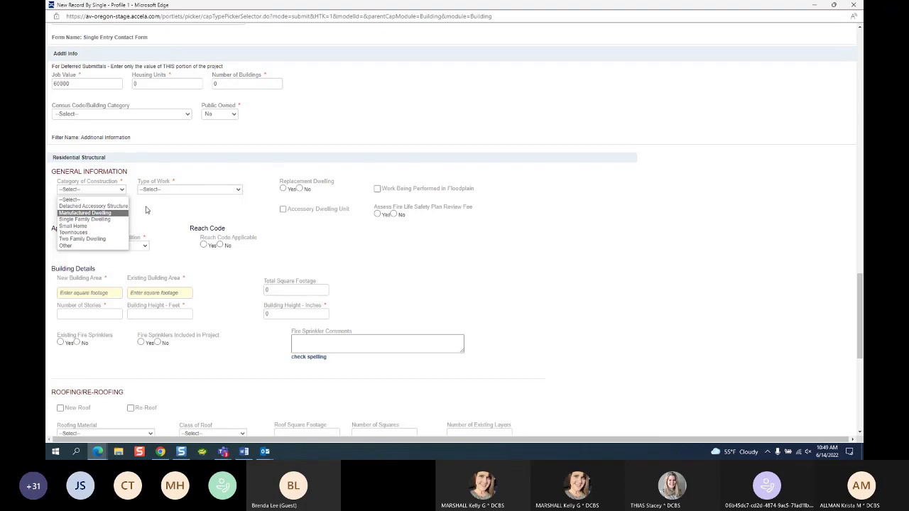
pyautogui.click(84, 219)
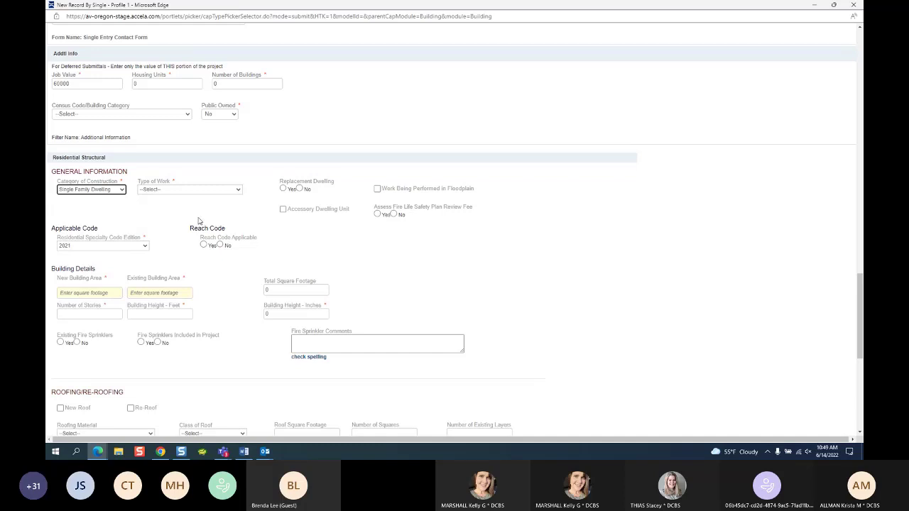
pyautogui.click(122, 191)
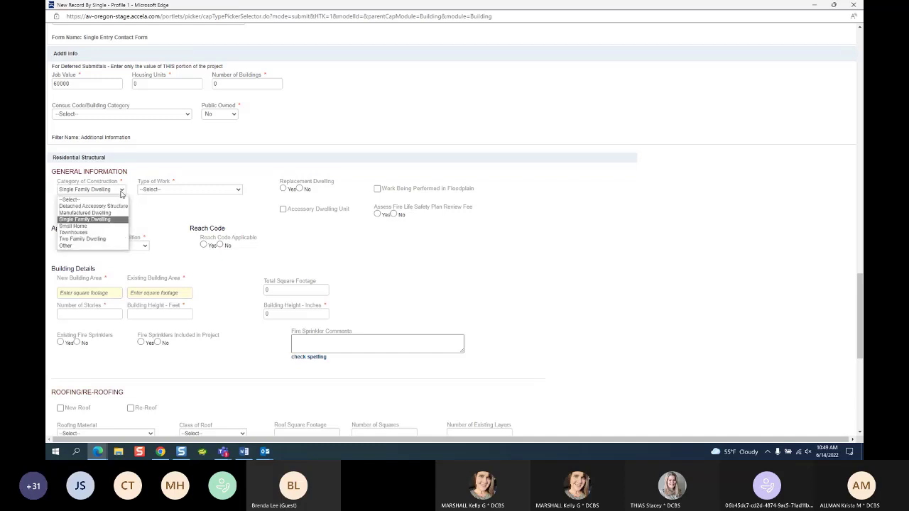
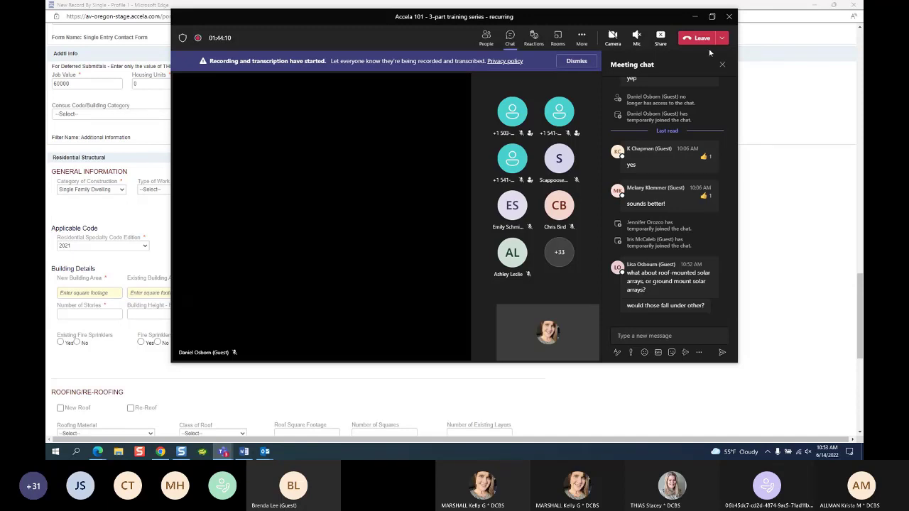
# Step: Minimize the Teams meeting window and show the Category of Construction choices on the Building form
pyautogui.click(694, 17)
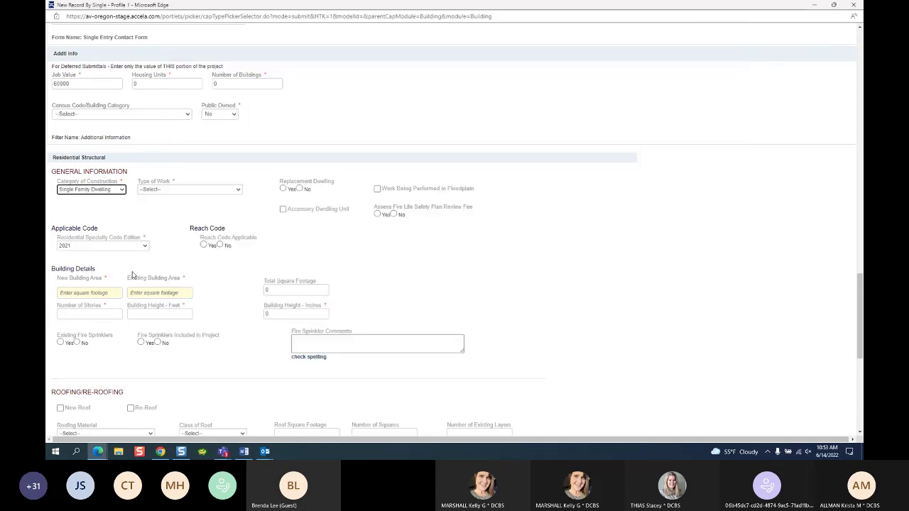
pyautogui.click(108, 191)
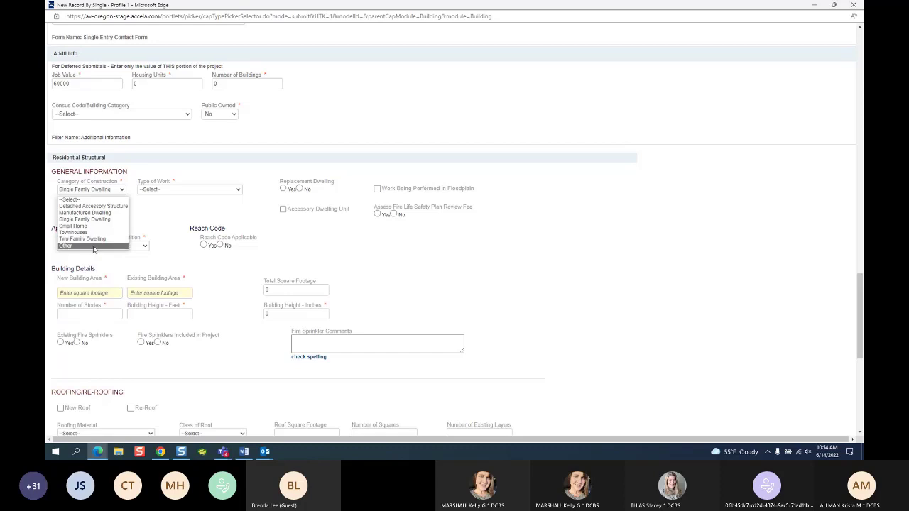
# Step: Set Category of Construction to Other, entering then deleting 'ROFI MOUNTED SOLAR' as its description
pyautogui.click(94, 245)
pyautogui.click(76, 208)
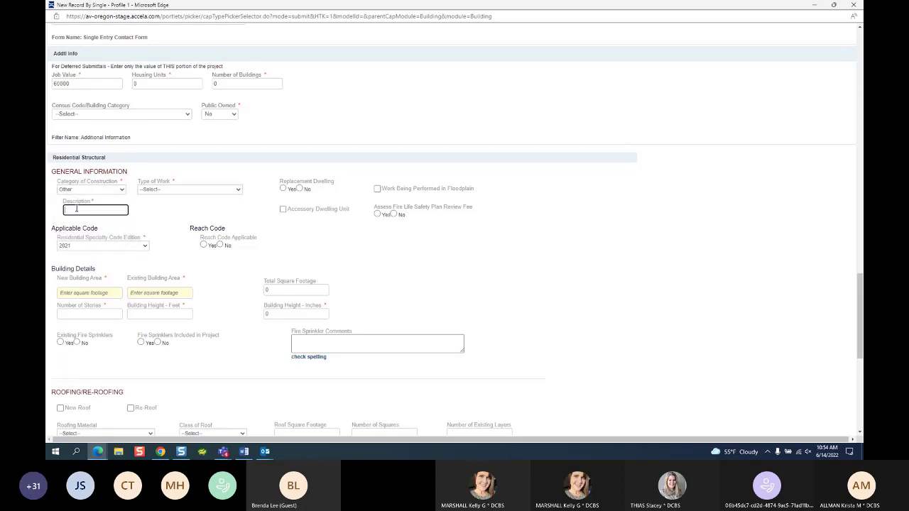
pyautogui.write('ROFI MOUNTED SOLAR')
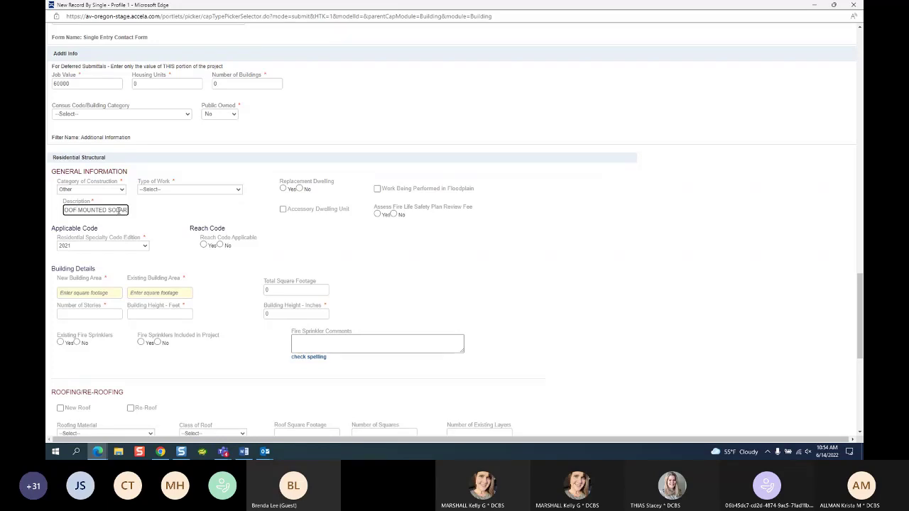
pyautogui.moveTo(126, 210); pyautogui.dragTo(47, 223)
pyautogui.press('BackSpace')
pyautogui.click(121, 190)
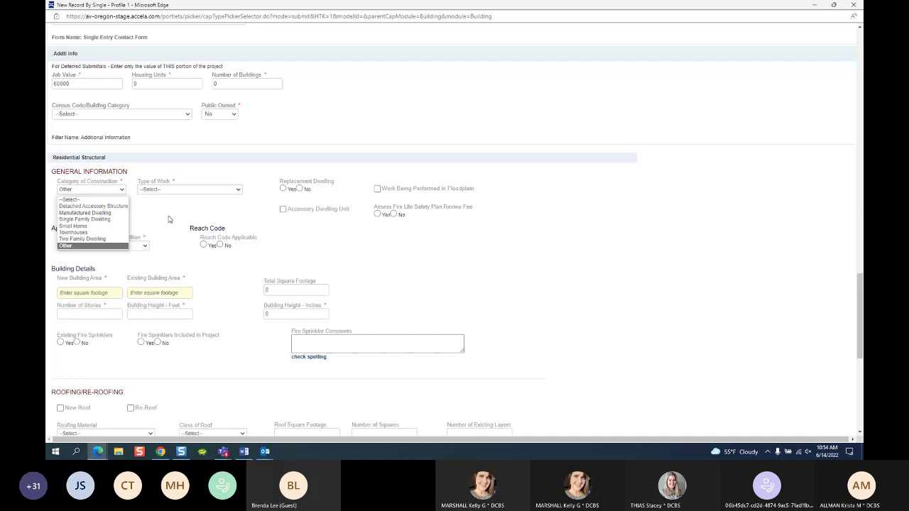
pyautogui.click(814, 5)
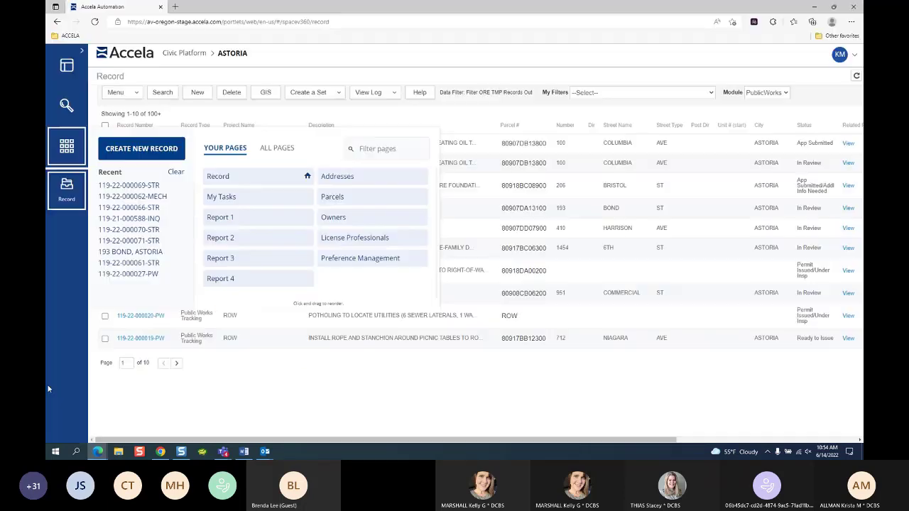
pyautogui.click(121, 152)
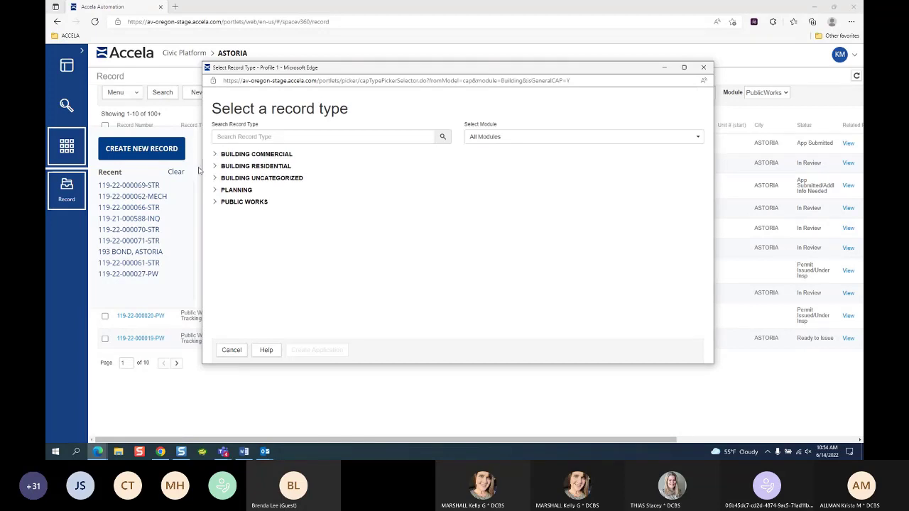
pyautogui.click(216, 167)
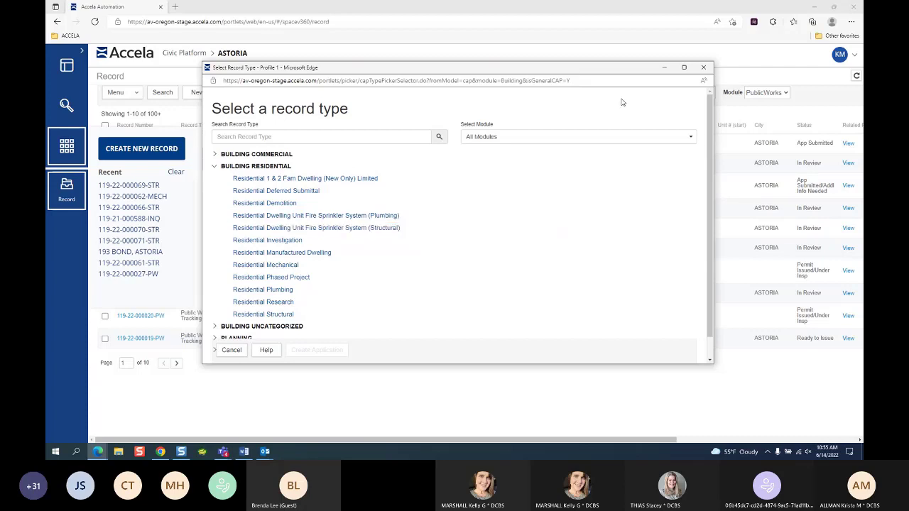
pyautogui.click(703, 67)
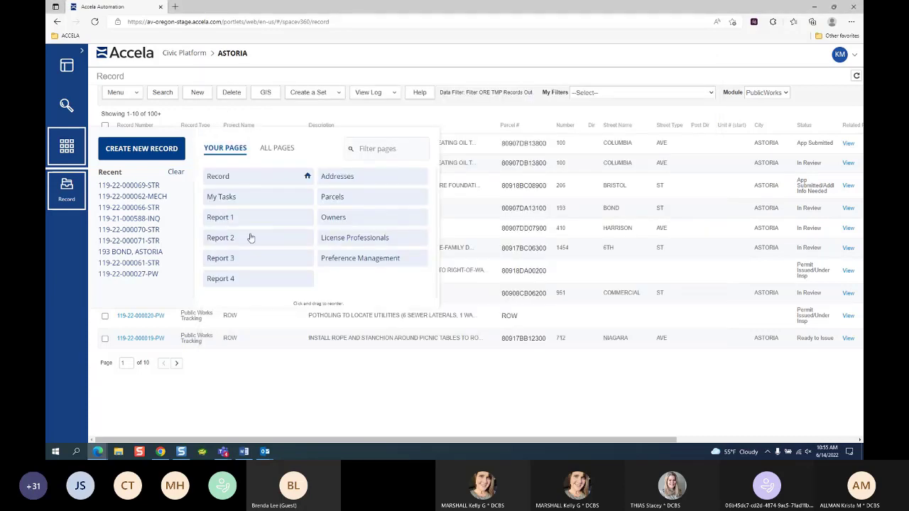
pyautogui.moveTo(99, 454)
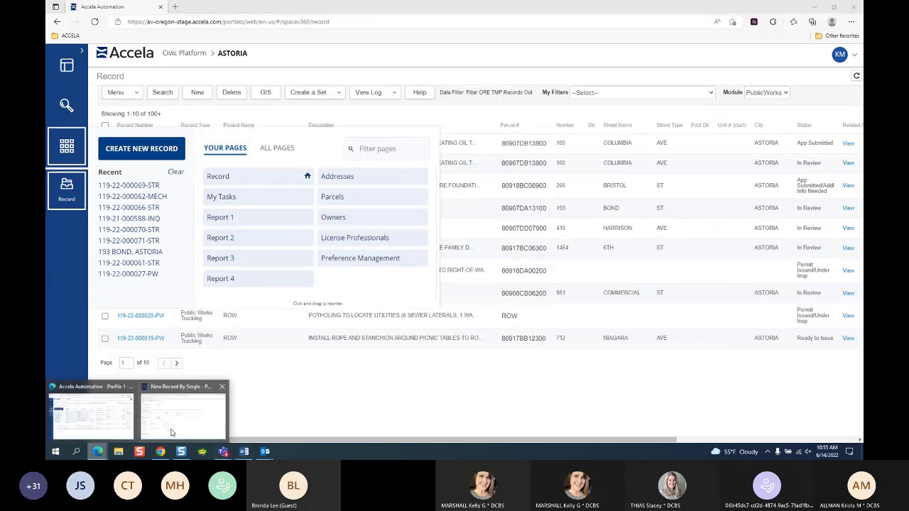
pyautogui.click(183, 418)
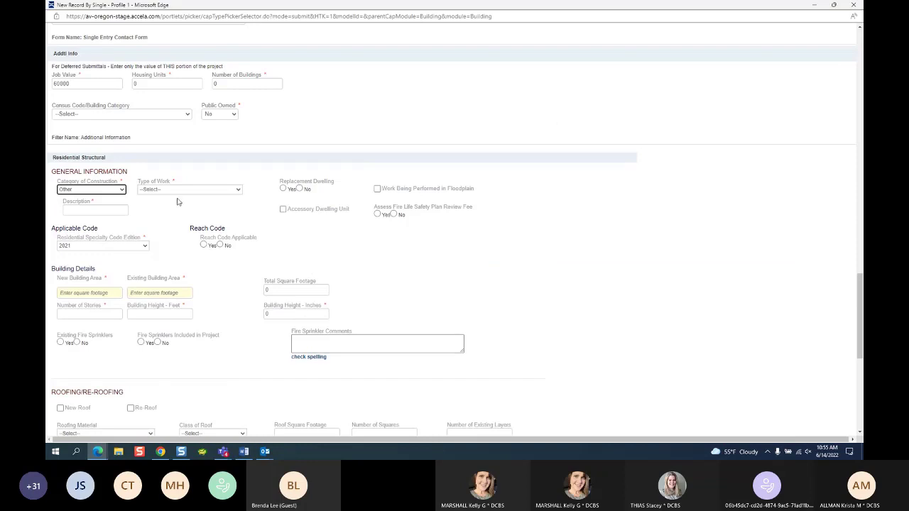
# Step: Change the Category of Construction from Other back to Single Family Dwelling
pyautogui.click(99, 189)
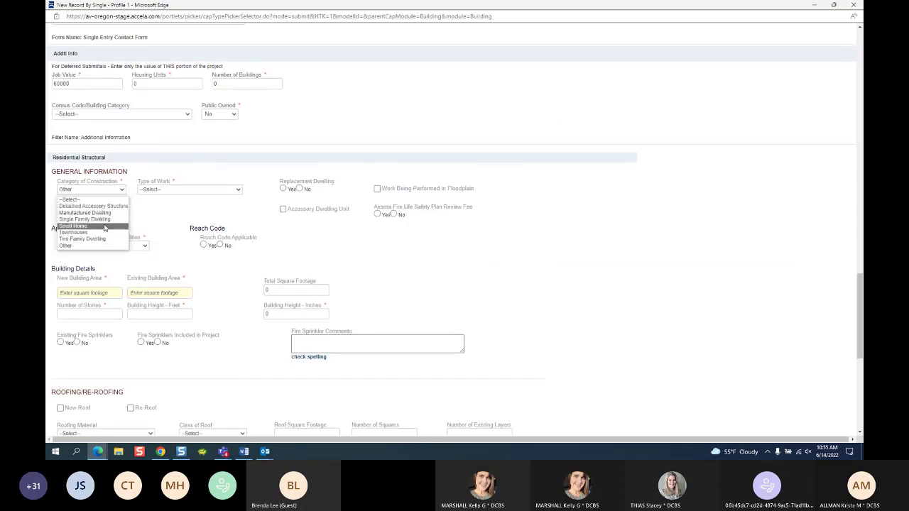
pyautogui.click(103, 220)
pyautogui.click(199, 192)
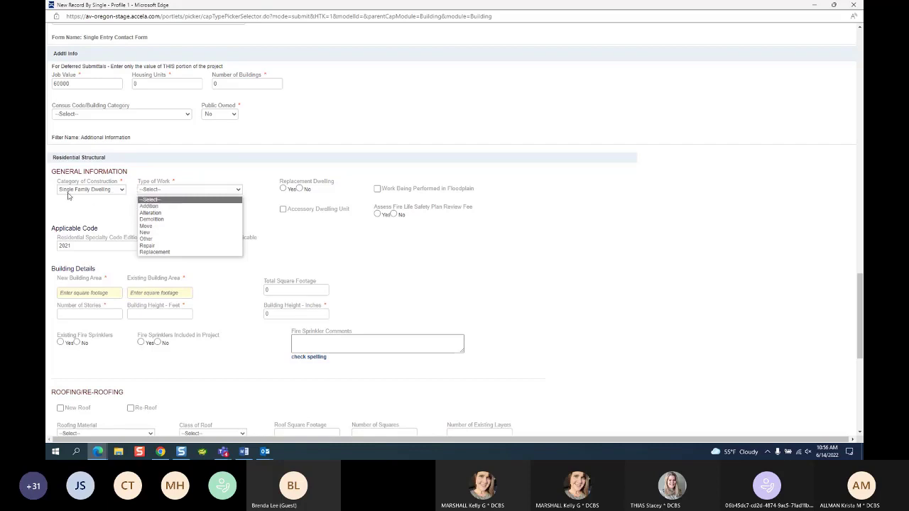
# Step: Select New as the Type of Work using the arrow keys and Enter
pyautogui.press('Down')
pyautogui.press('Down')
pyautogui.press('Down')
pyautogui.press('Down')
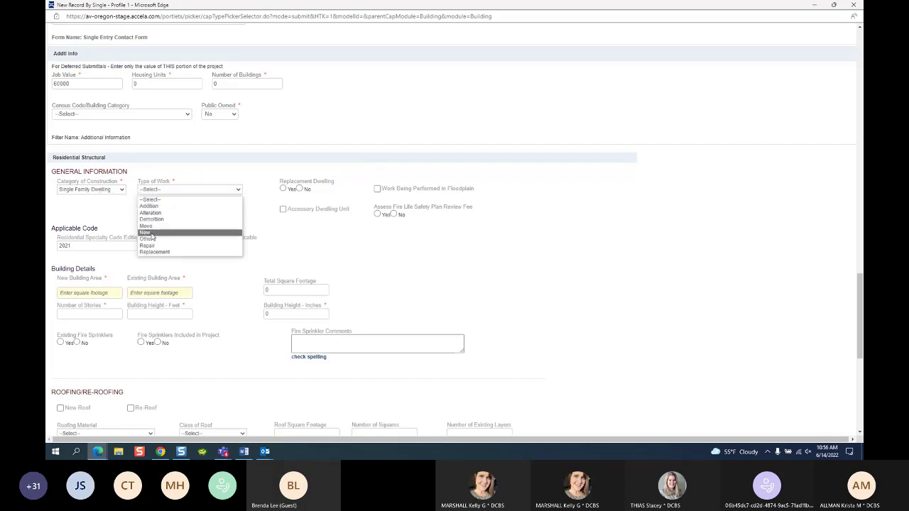
pyautogui.press('Return')
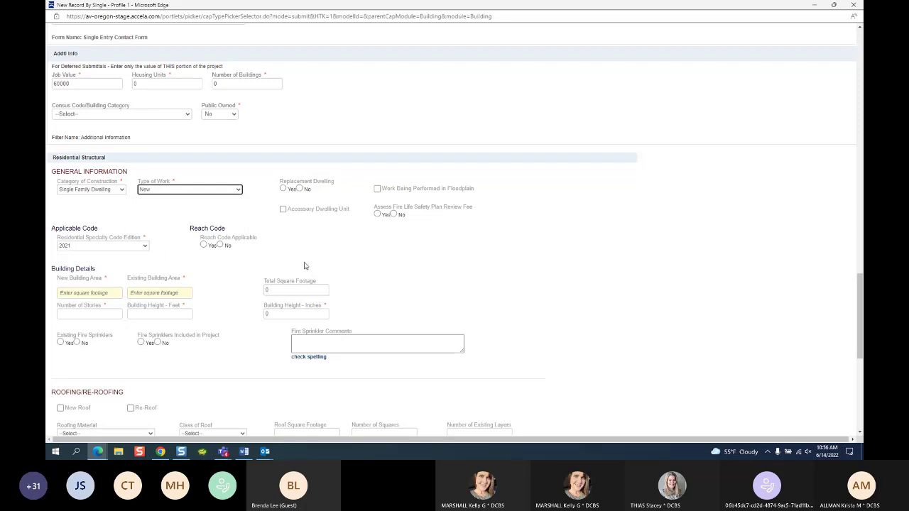
pyautogui.click(203, 191)
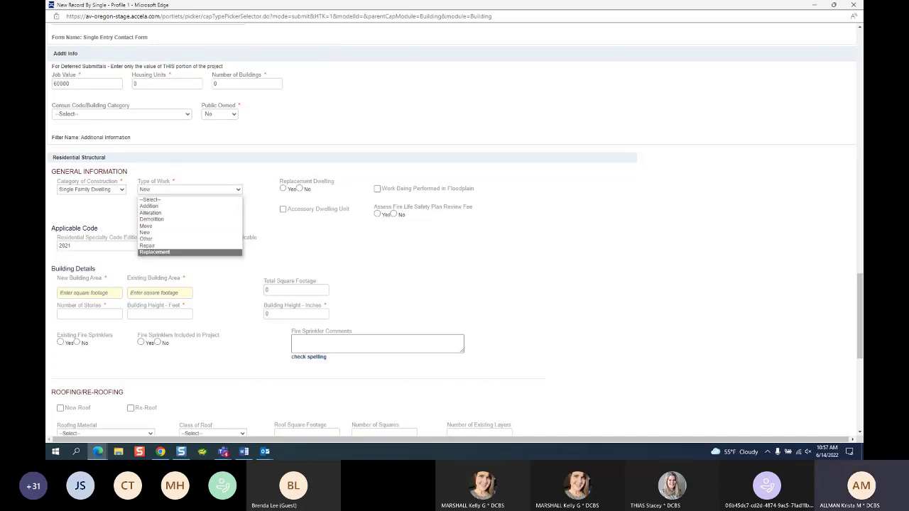
# Step: Close the Type of Work list keeping New, then switch to the Teams meeting chat
pyautogui.click(772, 407)
pyautogui.hotkey('alt', 'Tab')
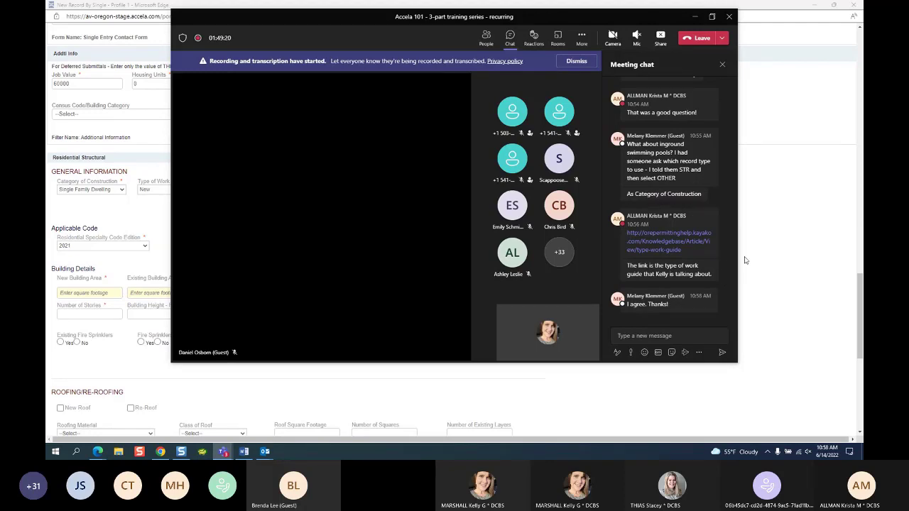
# Step: Minimize Teams to return to the Building form, leaving Single Family Dwelling unchanged
pyautogui.click(695, 15)
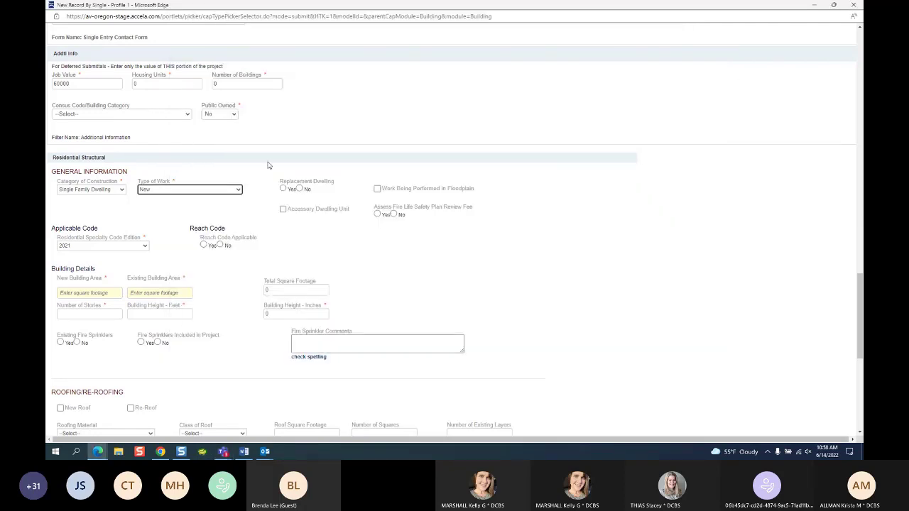
pyautogui.click(91, 190)
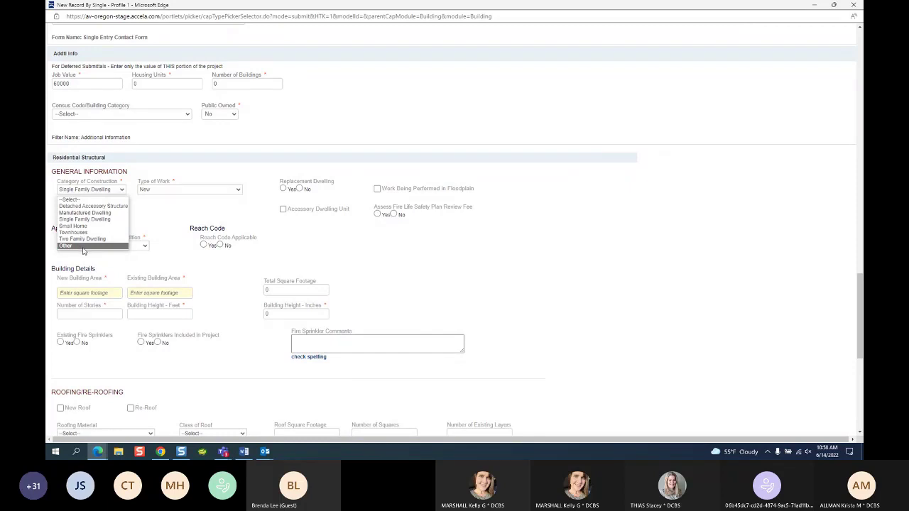
pyautogui.click(165, 228)
pyautogui.click(182, 191)
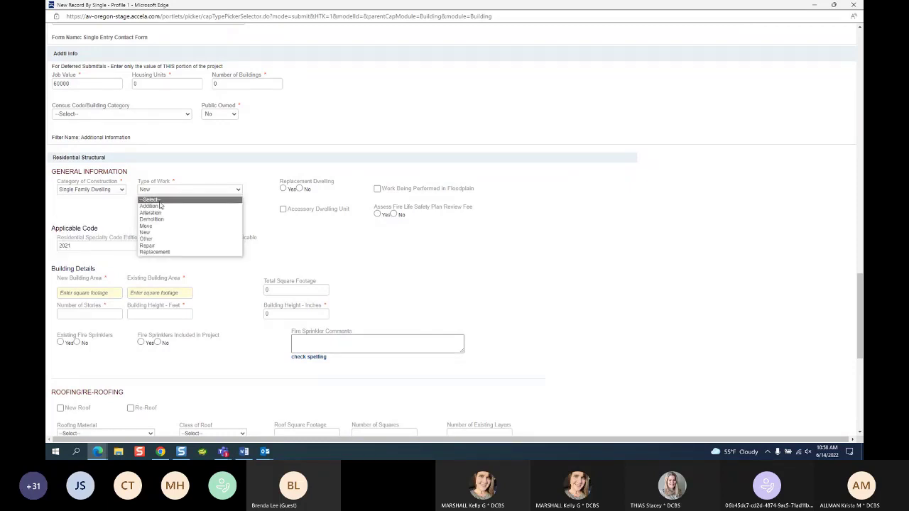
# Step: Try Other and Alteration for Type of Work, then settle on Addition
pyautogui.click(150, 239)
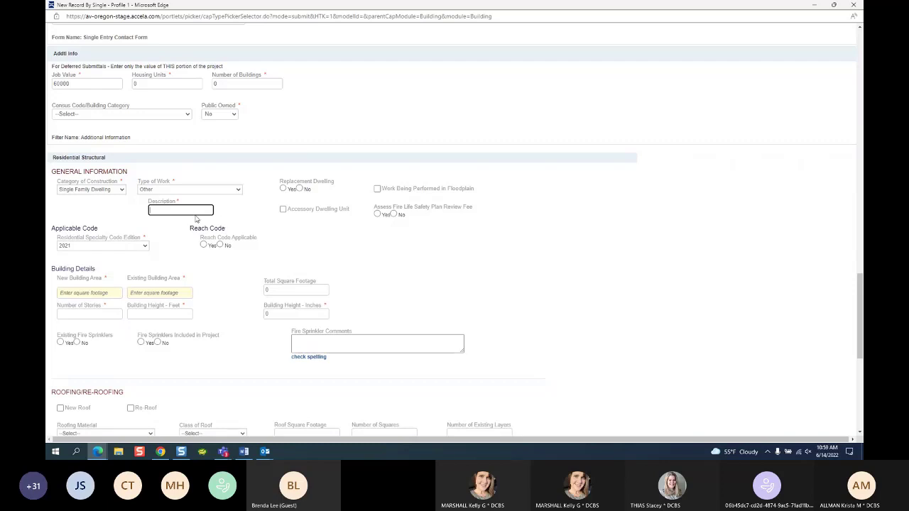
pyautogui.click(184, 190)
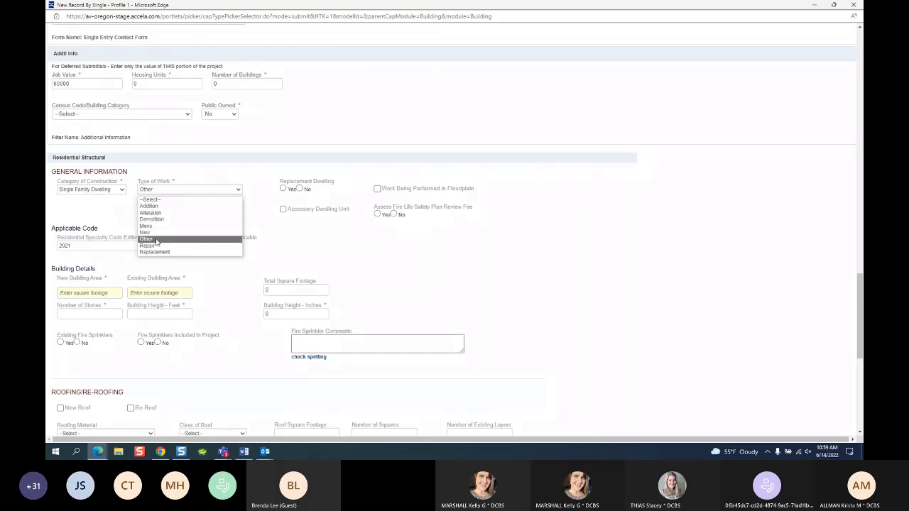
pyautogui.click(157, 239)
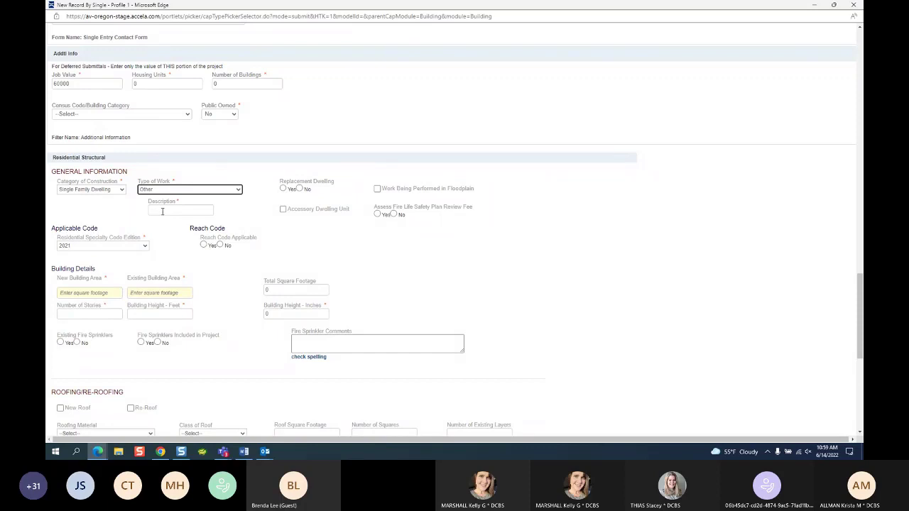
pyautogui.click(162, 212)
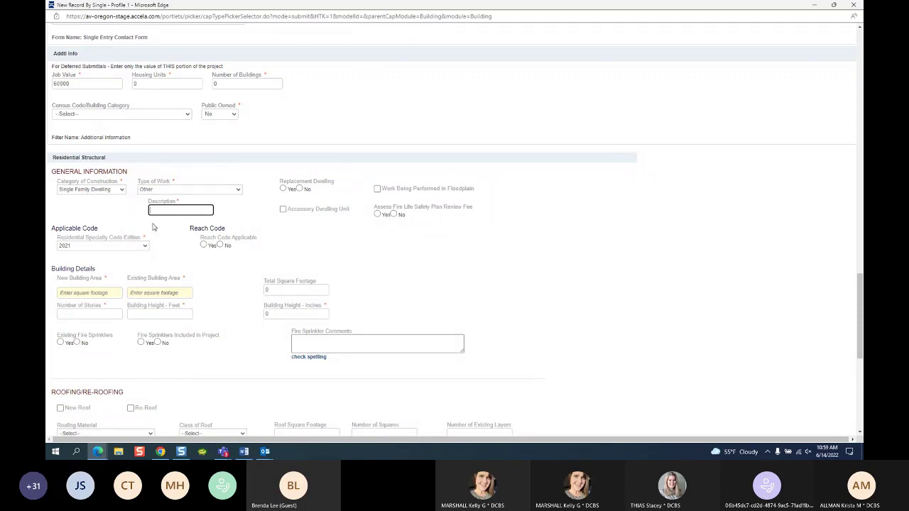
pyautogui.click(189, 189)
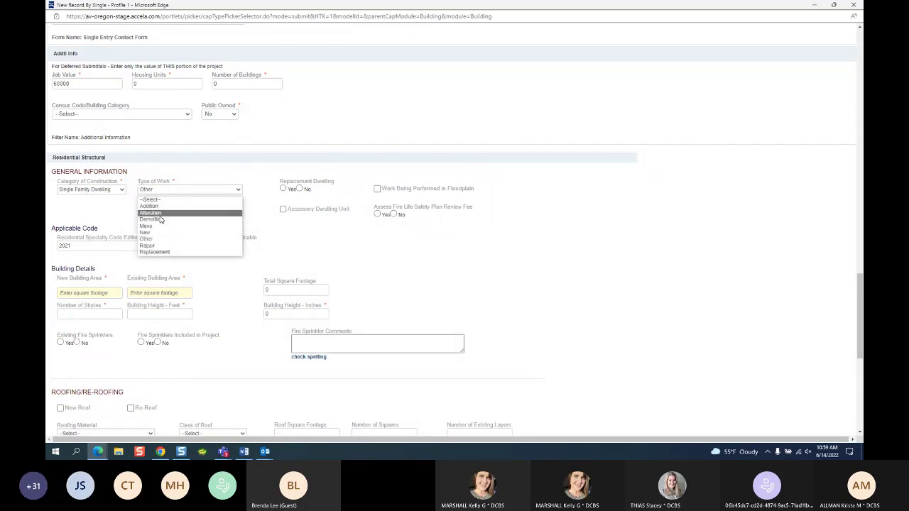
pyautogui.click(149, 207)
pyautogui.click(114, 190)
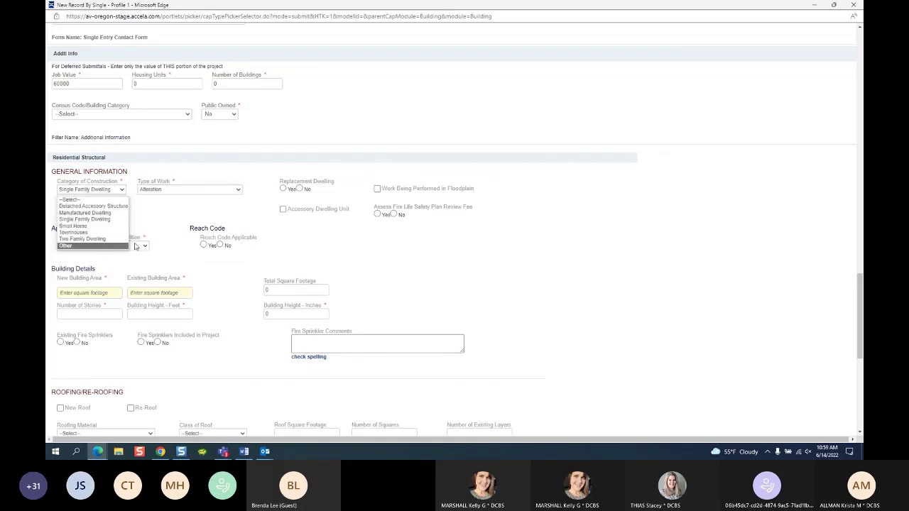
pyautogui.click(162, 190)
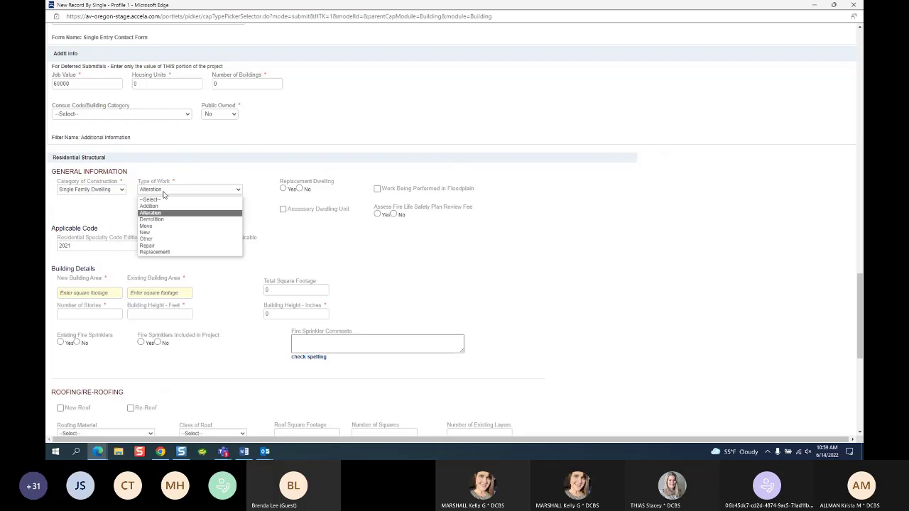
pyautogui.click(149, 206)
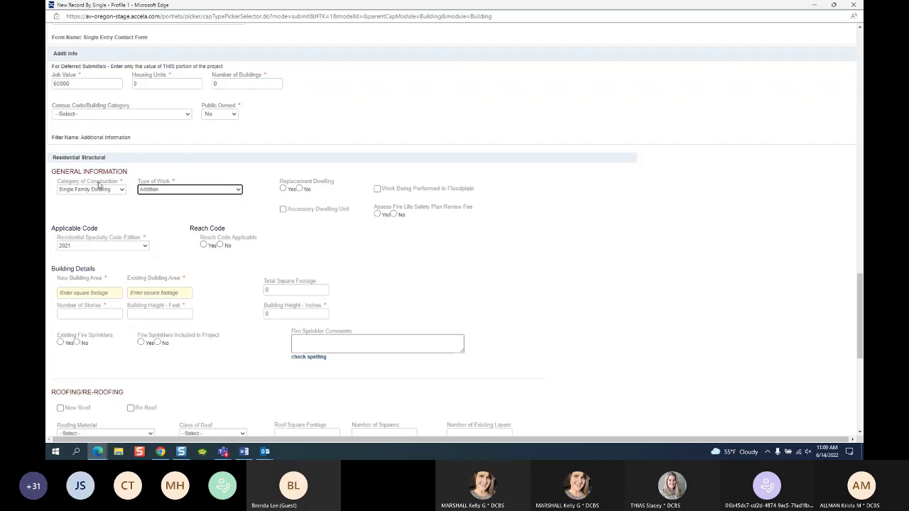
# Step: Display the Type of Work options again while Addition is selected
pyautogui.click(174, 190)
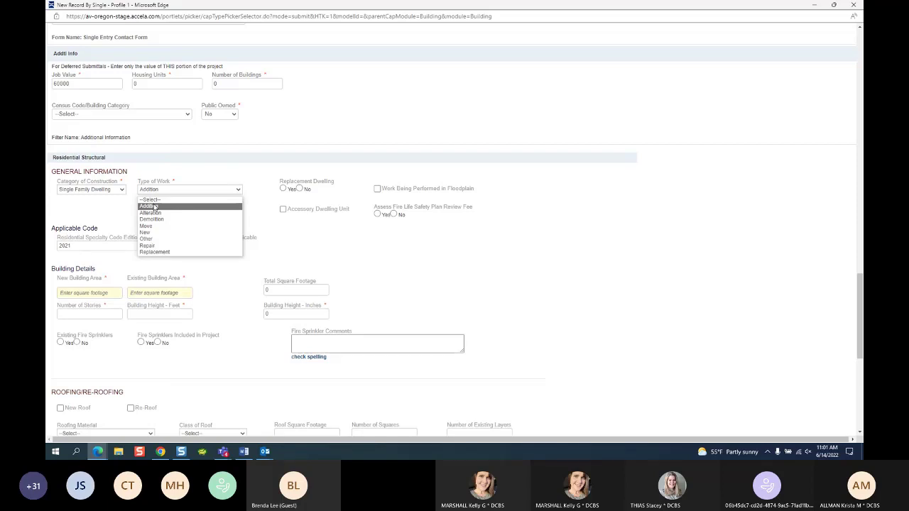
# Step: Reselect Addition in the Type of Work list so it closes with Addition kept
pyautogui.click(152, 200)
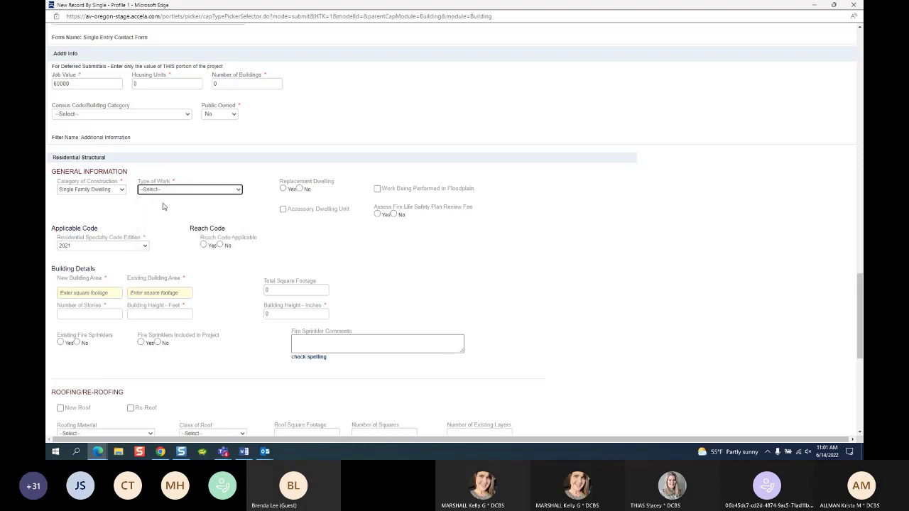
pyautogui.click(156, 190)
pyautogui.click(150, 206)
# Step: Bring the Teams training meeting chat in front of the Building record form
pyautogui.hotkey('alt', 'Tab')
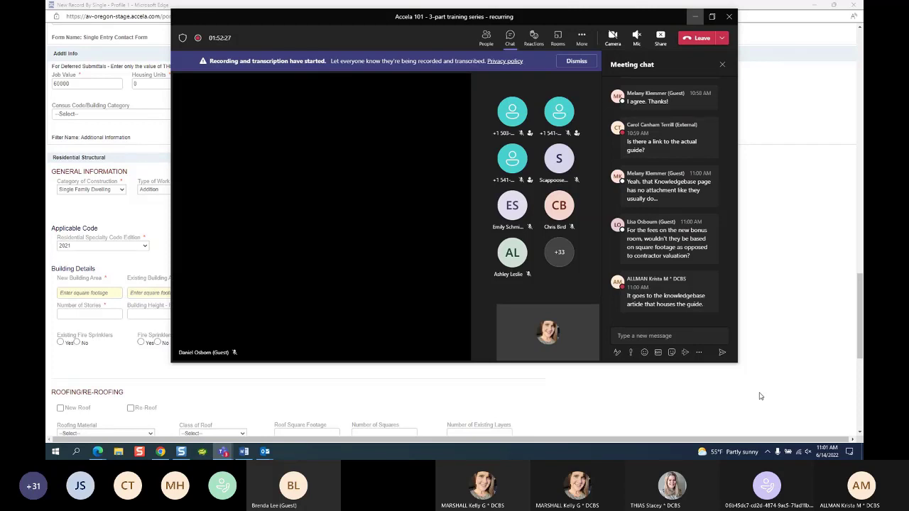
# Step: Minimize the Teams meeting window to uncover the Accela building form
pyautogui.click(694, 19)
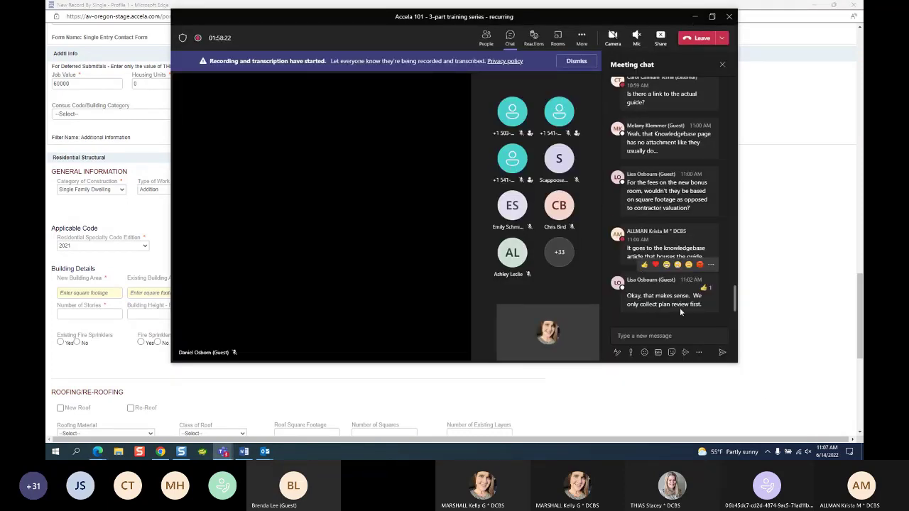
# Step: Minimize the Teams meeting window again so the Accela record form shows fully
pyautogui.click(696, 17)
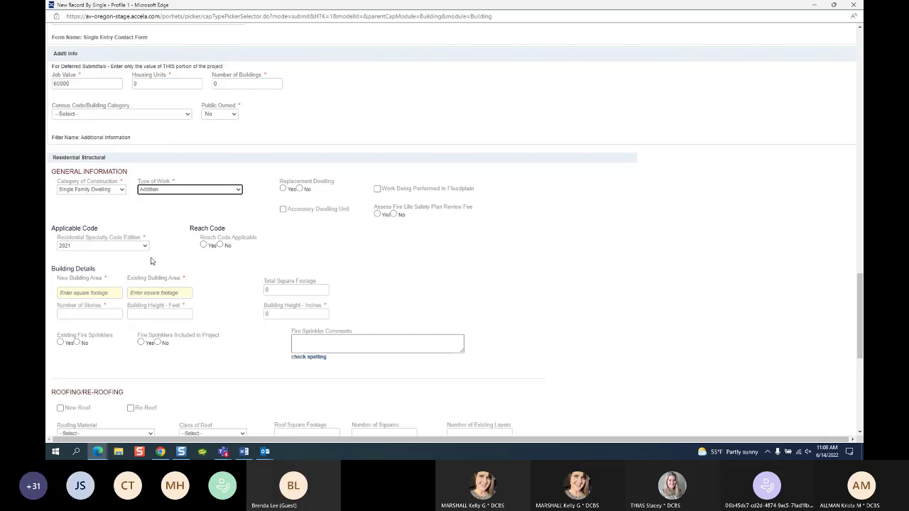
pyautogui.click(186, 191)
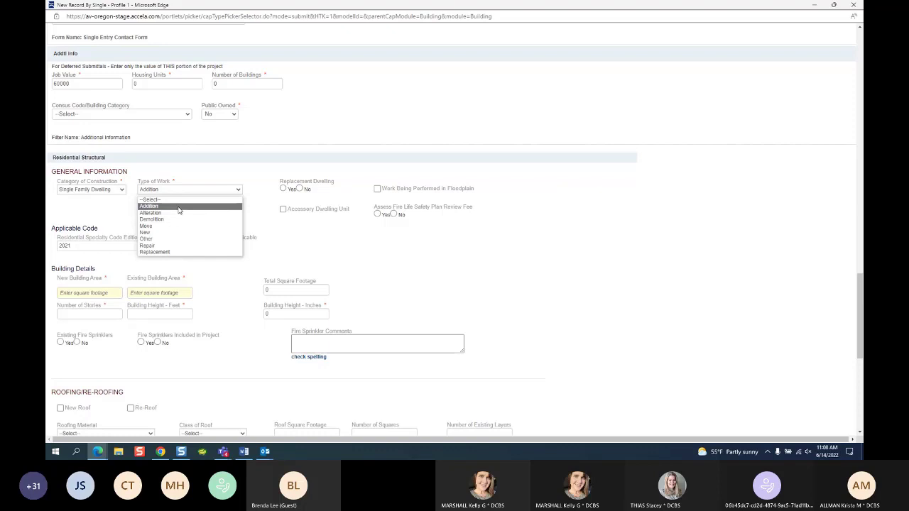
pyautogui.click(179, 210)
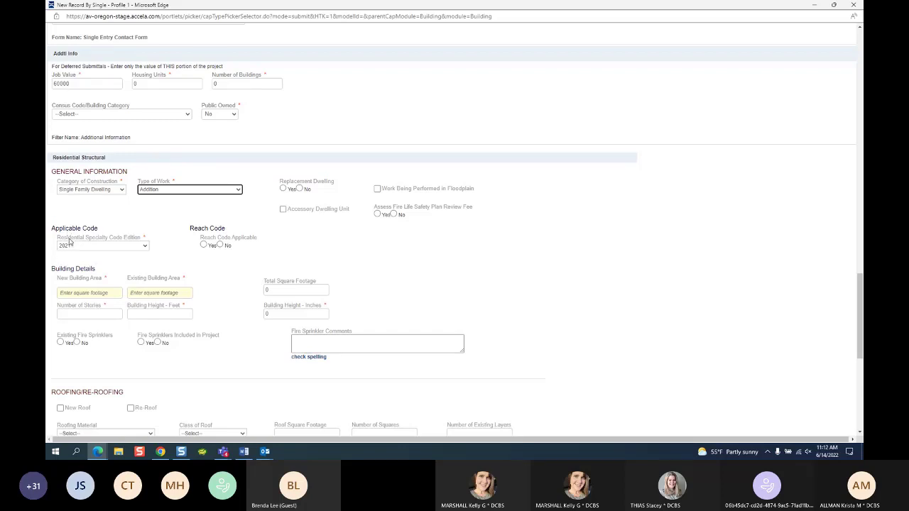
pyautogui.click(140, 248)
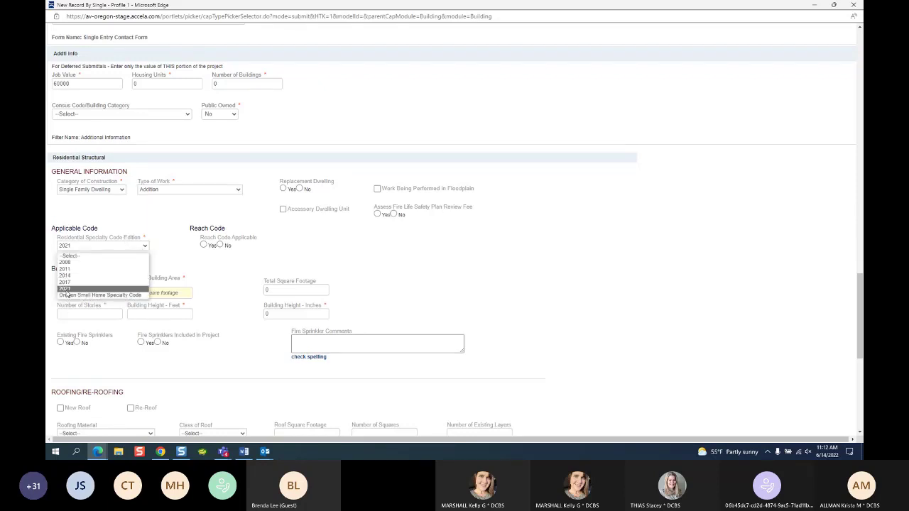
pyautogui.click(162, 225)
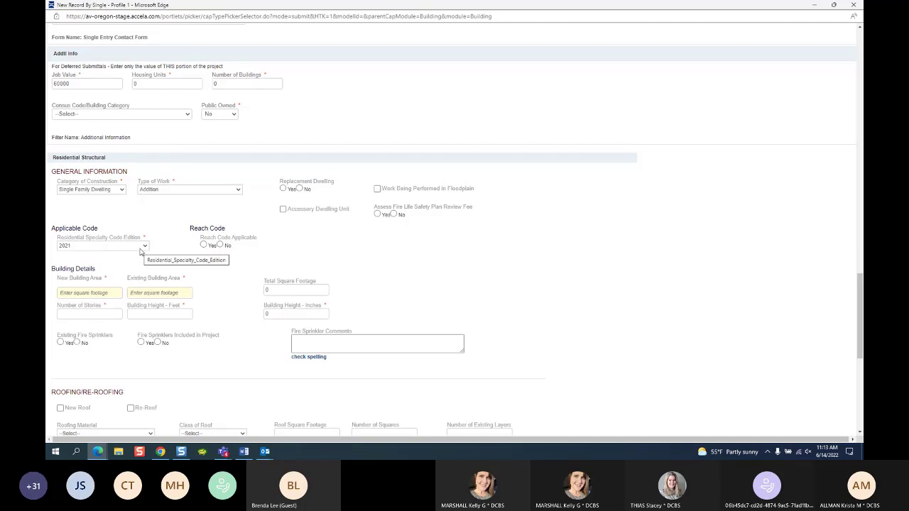
pyautogui.click(122, 190)
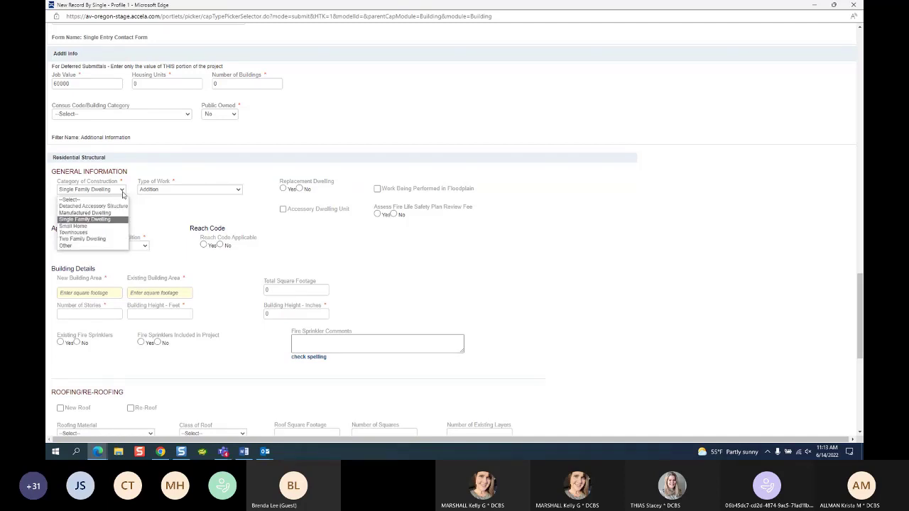
pyautogui.click(99, 226)
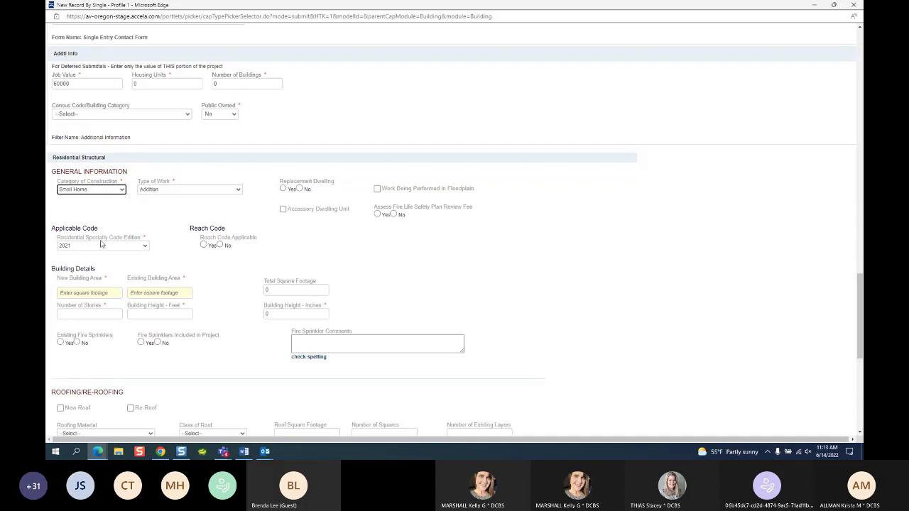
pyautogui.click(101, 245)
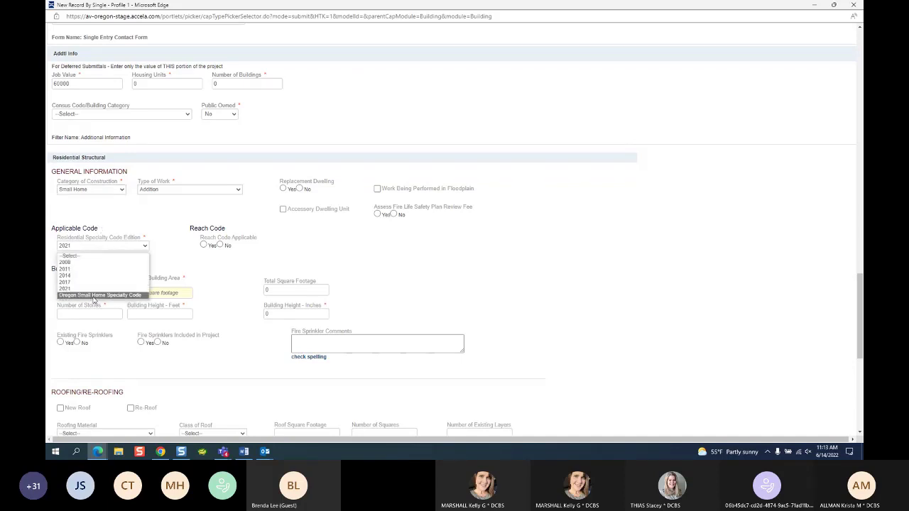
pyautogui.click(93, 295)
pyautogui.click(123, 190)
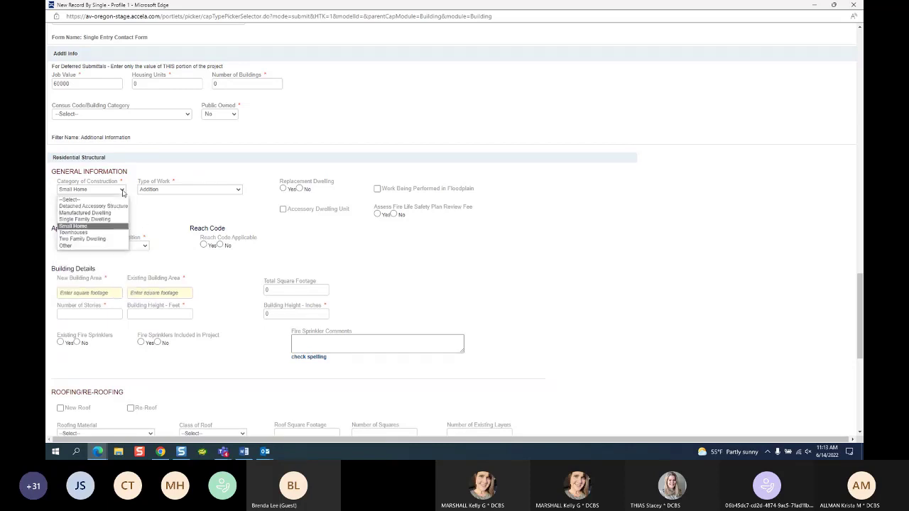
pyautogui.click(104, 219)
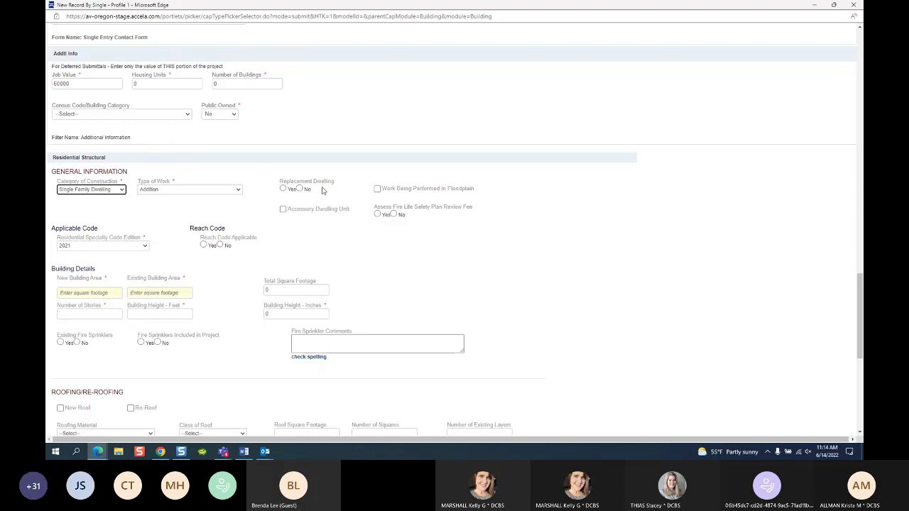
# Step: Answer No for Replacement Dwelling, Fire Life Safety Plan Review Fee and Reach Code Applicable
pyautogui.click(299, 189)
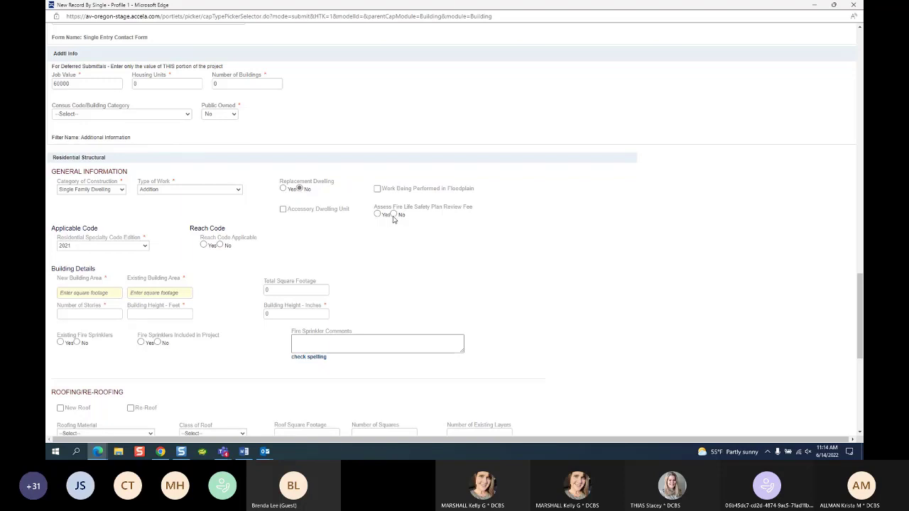
pyautogui.click(393, 215)
pyautogui.click(220, 245)
# Step: Enter a new building area of 600 and an existing area of 2120
pyautogui.scroll(-1, 103, 261)
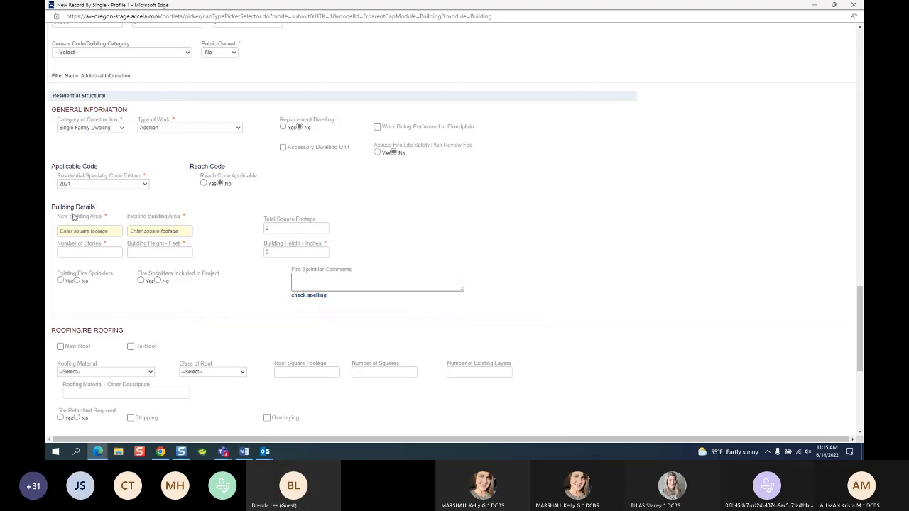
pyautogui.click(90, 232)
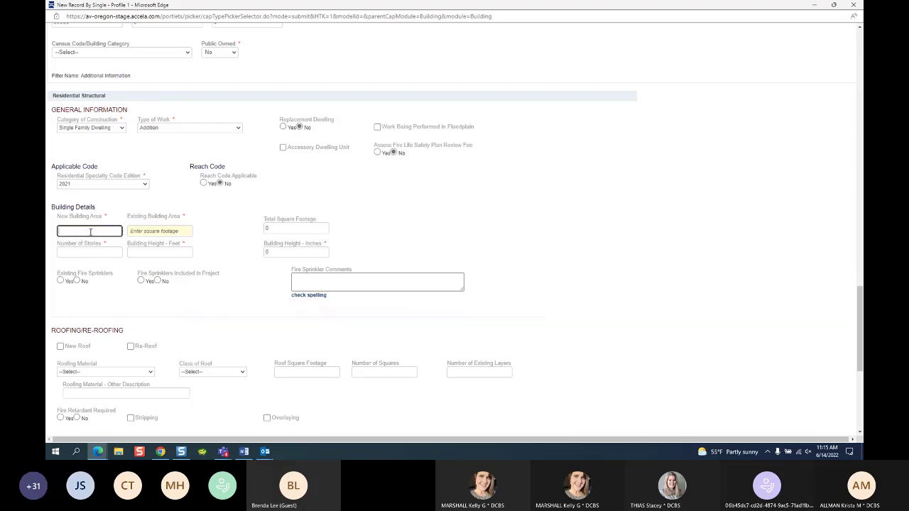
pyautogui.write('600')
pyautogui.click(160, 233)
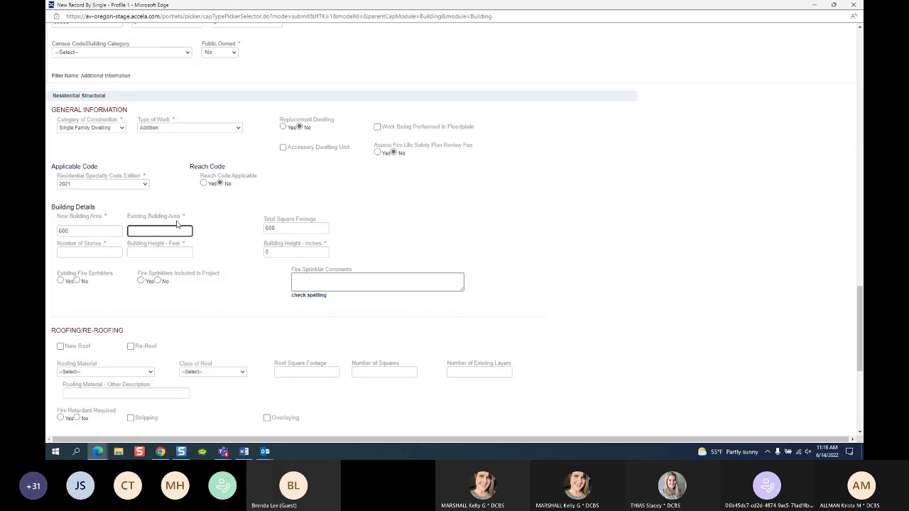
pyautogui.write('2120')
# Step: Set Number of Stories to 2 and Building Height to 20 feet
pyautogui.click(83, 253)
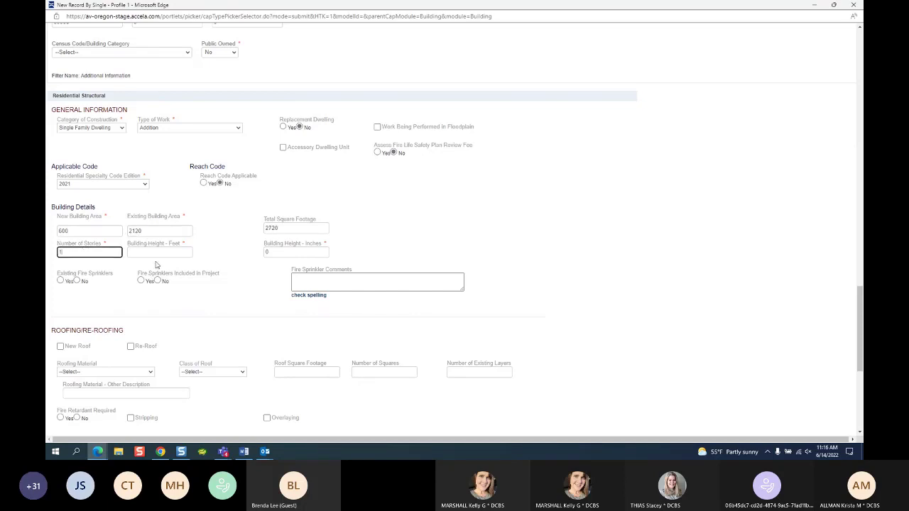
pyautogui.write('2')
pyautogui.click(154, 255)
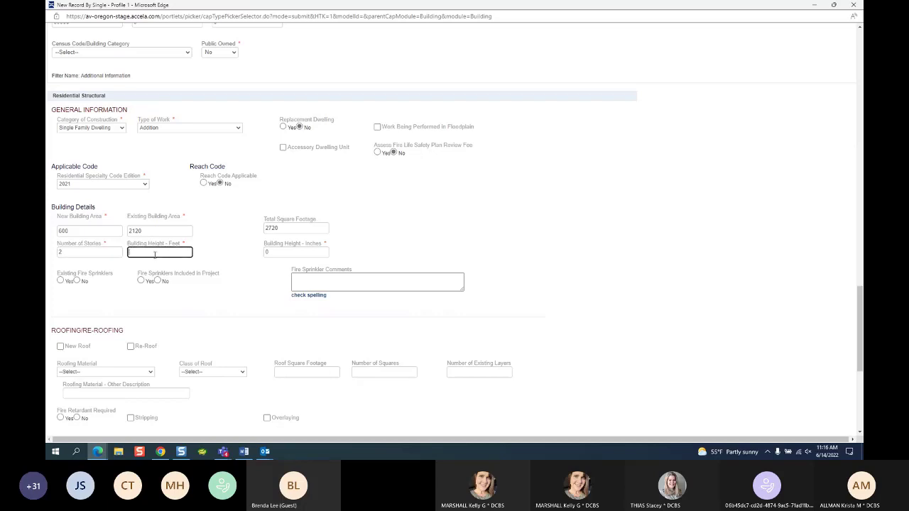
pyautogui.write('15')
pyautogui.press('BackSpace')
pyautogui.write('20')
# Step: Mark Existing Fire Sprinklers and Fire Sprinklers Included in Project as No
pyautogui.click(77, 281)
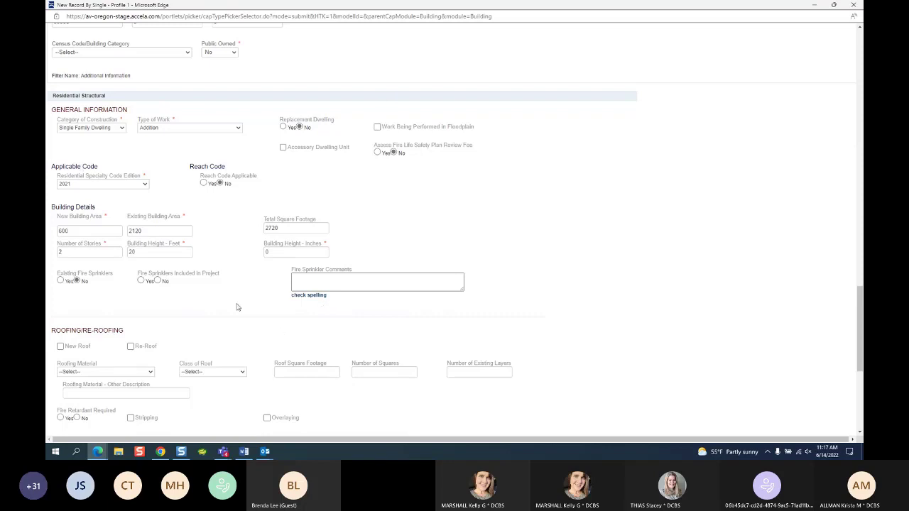
pyautogui.click(158, 281)
# Step: Enter 'FIRE WILL FULL SEP PERMIT' in the Fire Sprinkler Comments box
pyautogui.click(350, 279)
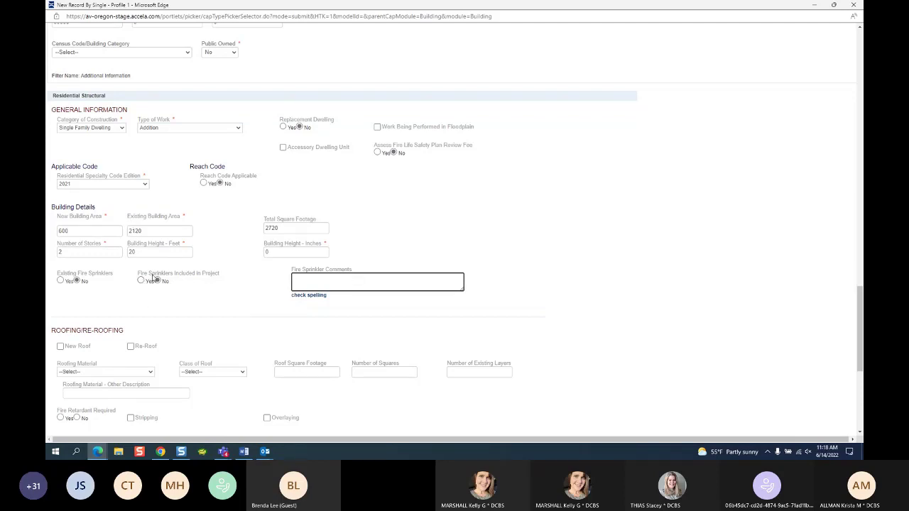
pyautogui.write('FIRE WILL FULL SEP PERMIT')
# Step: Scroll down the completed form toward the Submit button
pyautogui.scroll(-3, 163, 318)
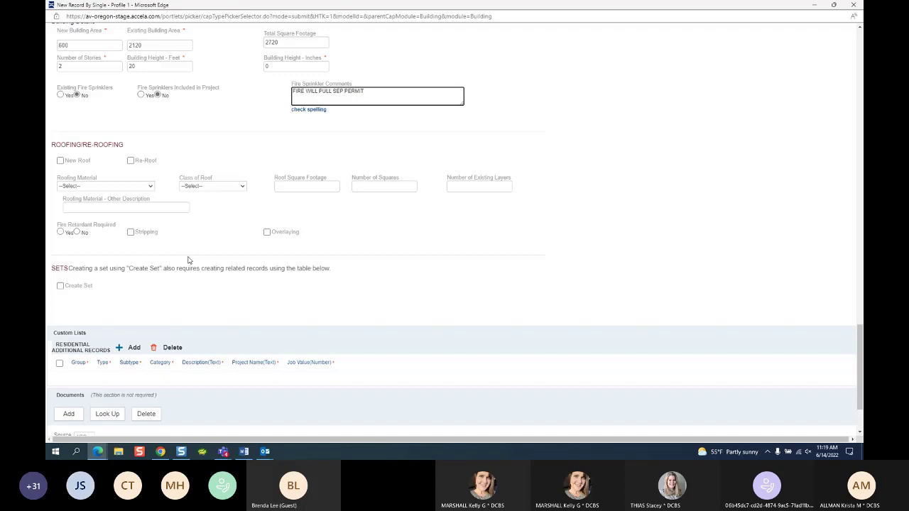
pyautogui.scroll(-2, 188, 260)
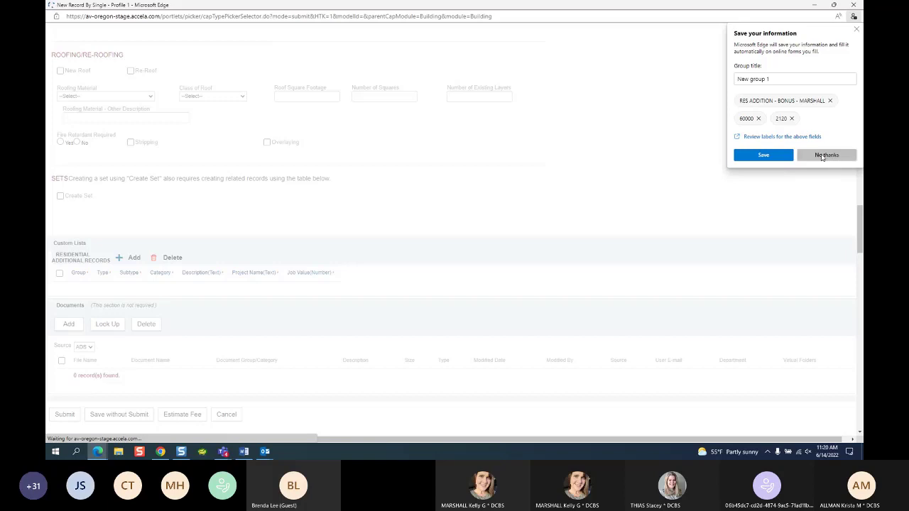
# Step: Decline Edge's offer to save form information and close the EMSE Message List window
pyautogui.click(827, 155)
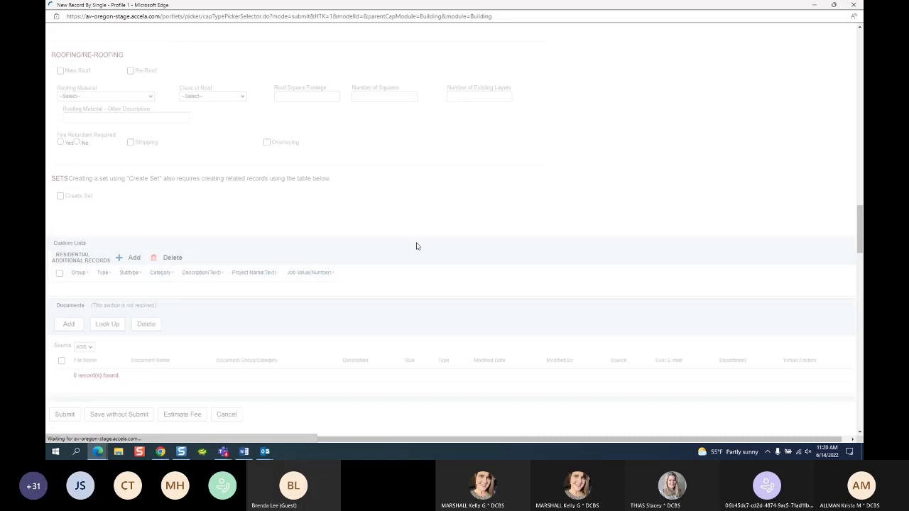
pyautogui.scroll(15, 436, 299)
pyautogui.scroll(5, 432, 292)
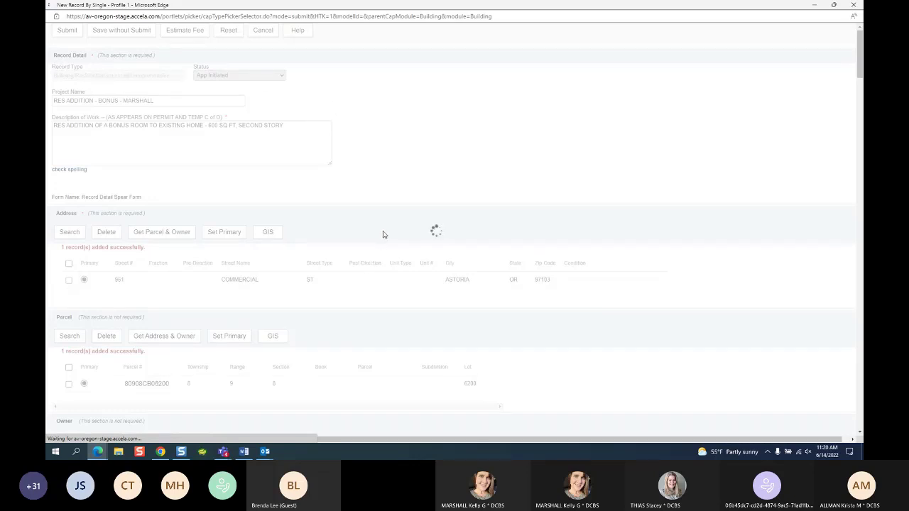
pyautogui.scroll(-4, 357, 274)
pyautogui.scroll(-10, 355, 291)
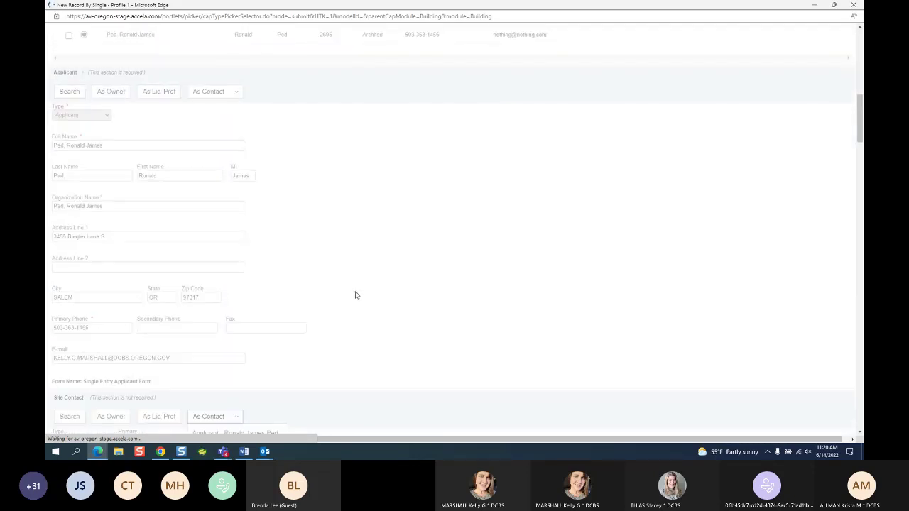
pyautogui.scroll(-10, 358, 299)
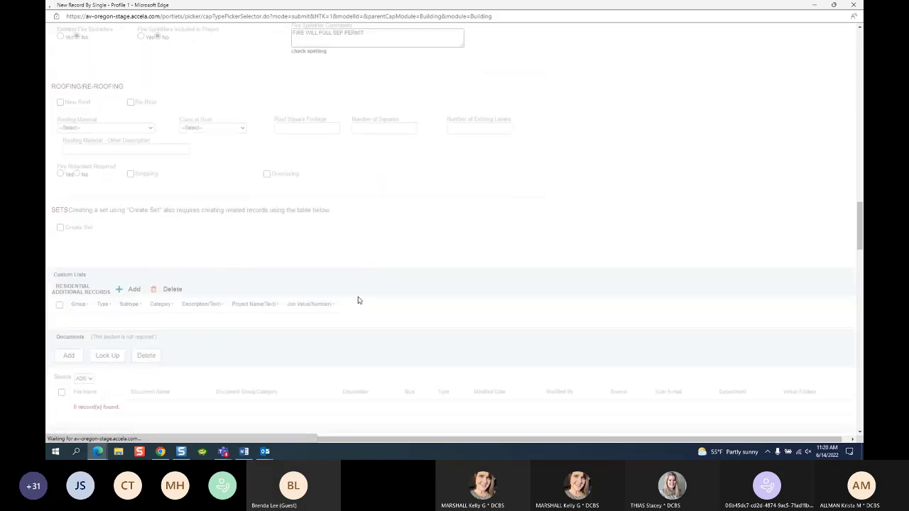
pyautogui.scroll(3, 358, 300)
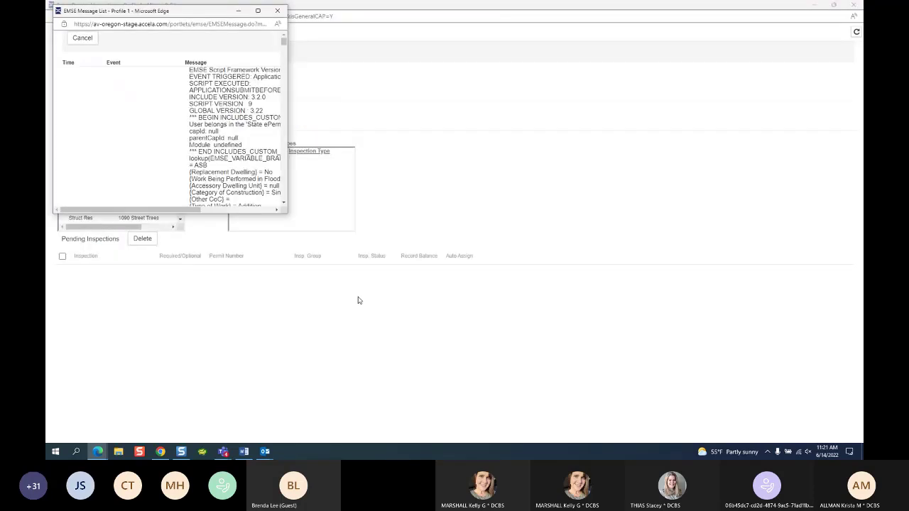
pyautogui.click(276, 10)
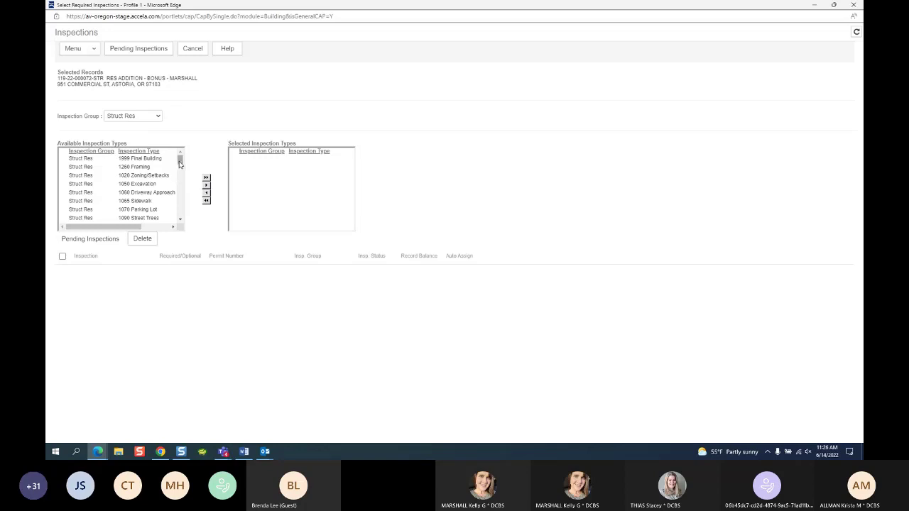
# Step: Cancel out of the Select Required Inspections window
pyautogui.moveTo(179, 163); pyautogui.dragTo(179, 210)
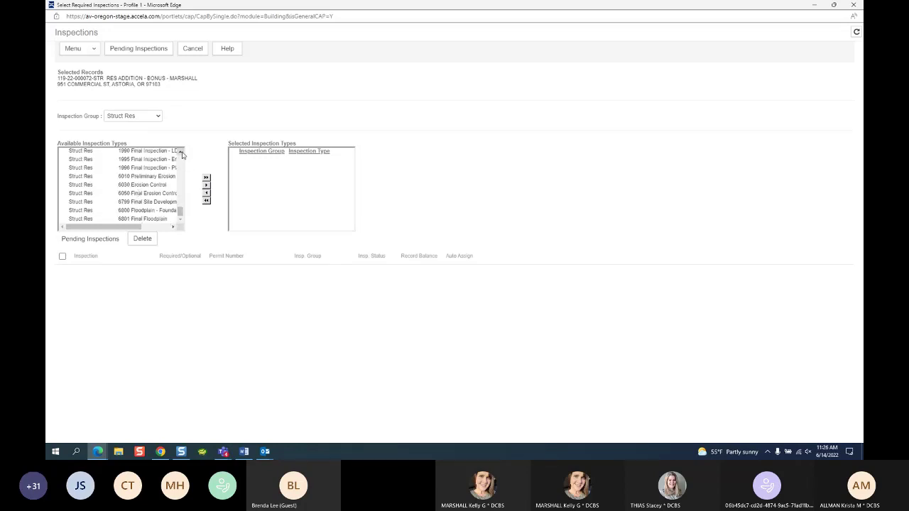
pyautogui.scroll(3, 181, 154)
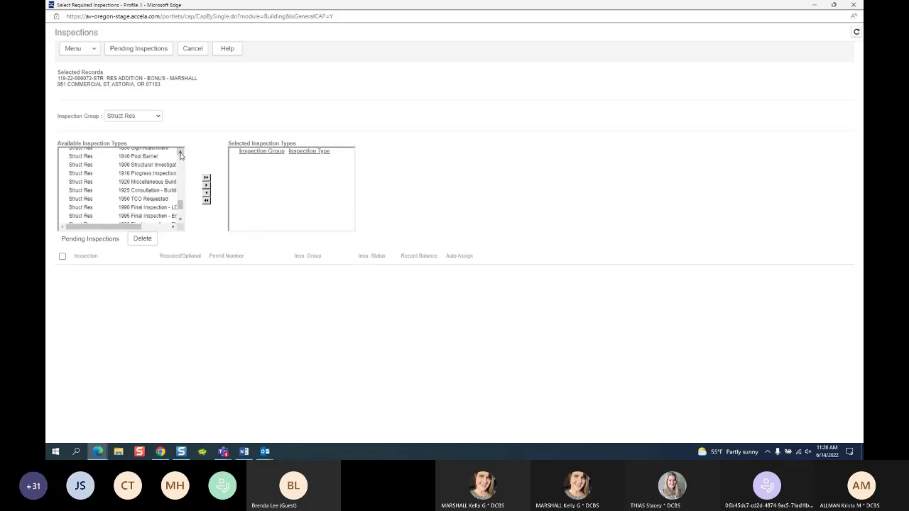
pyautogui.scroll(3, 181, 155)
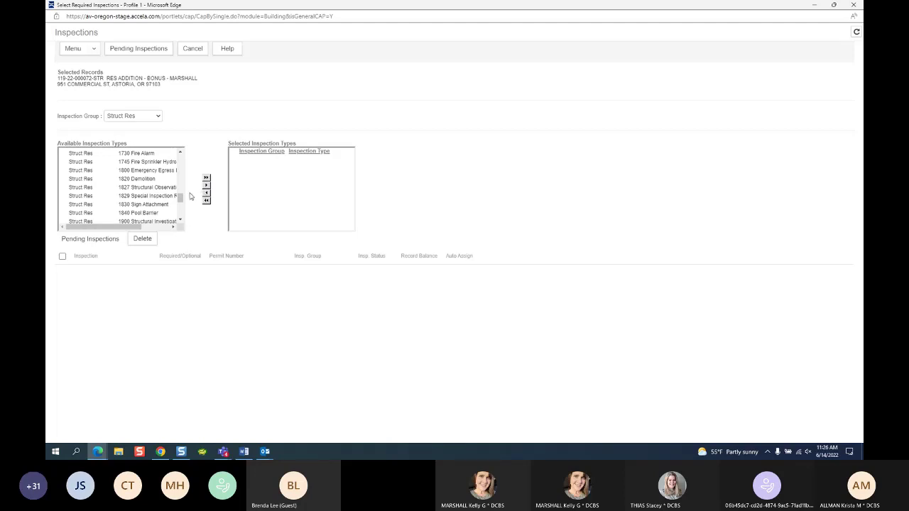
pyautogui.moveTo(181, 198); pyautogui.dragTo(179, 209)
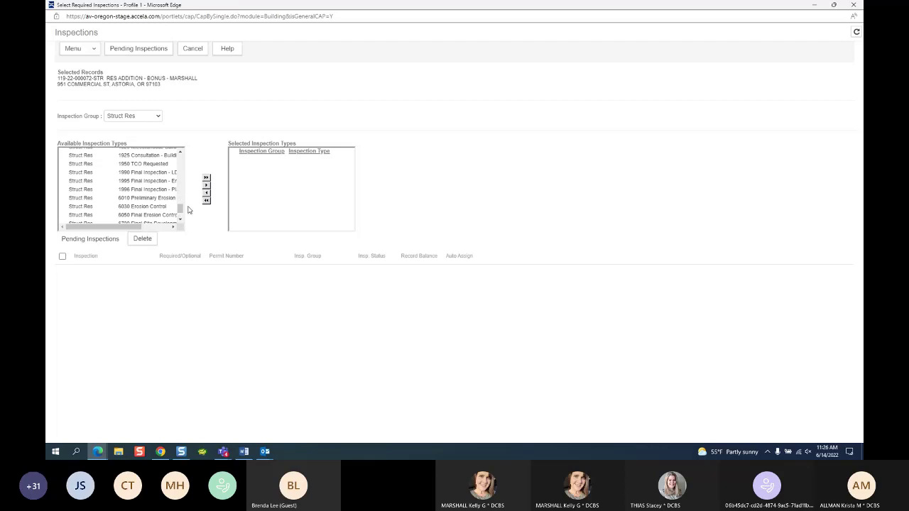
pyautogui.moveTo(179, 209); pyautogui.dragTo(193, 148)
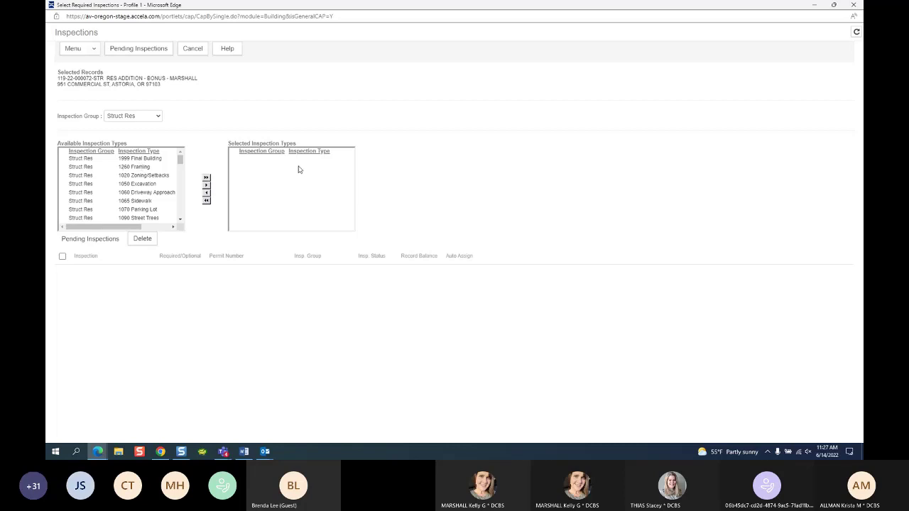
pyautogui.click(191, 50)
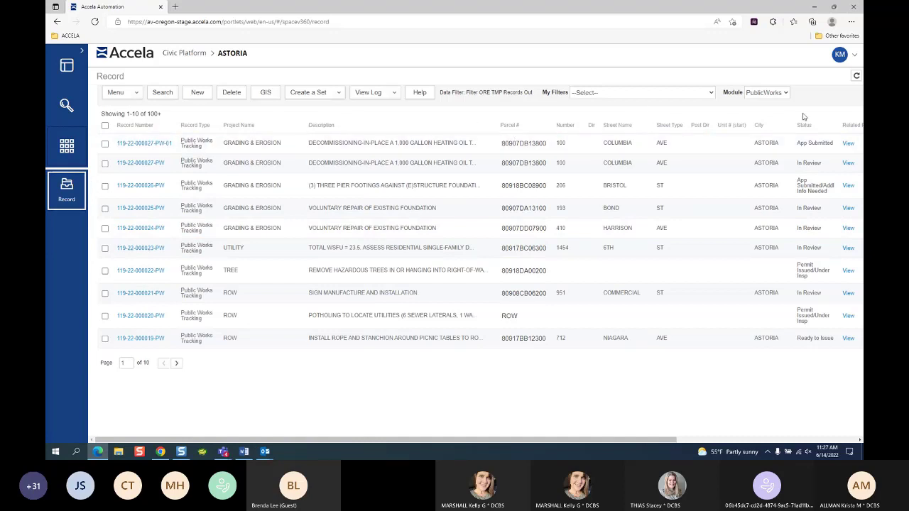
# Step: Switch the Record list's Module dropdown to Building
pyautogui.click(782, 97)
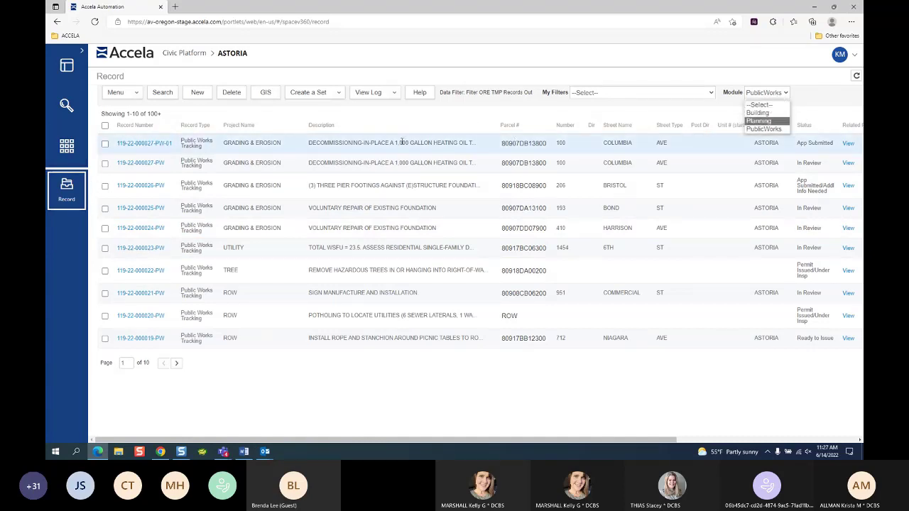
pyautogui.press('Up')
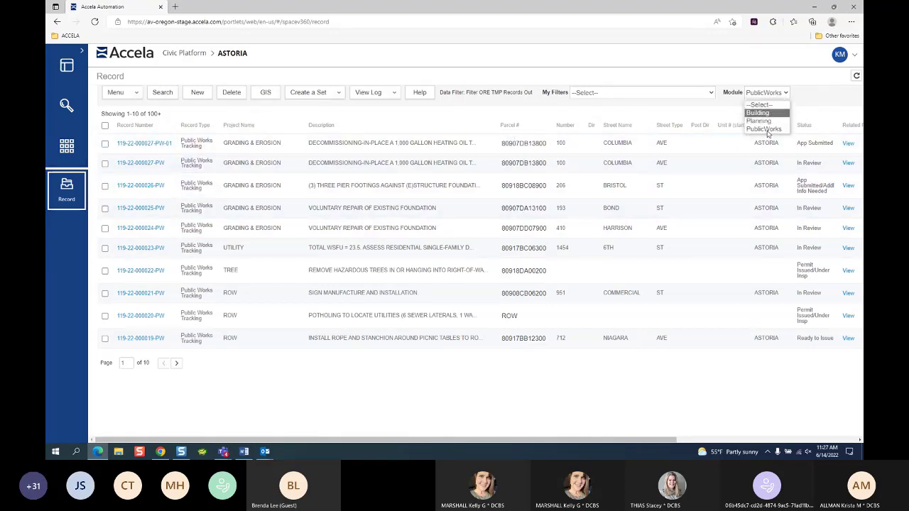
pyautogui.press('Return')
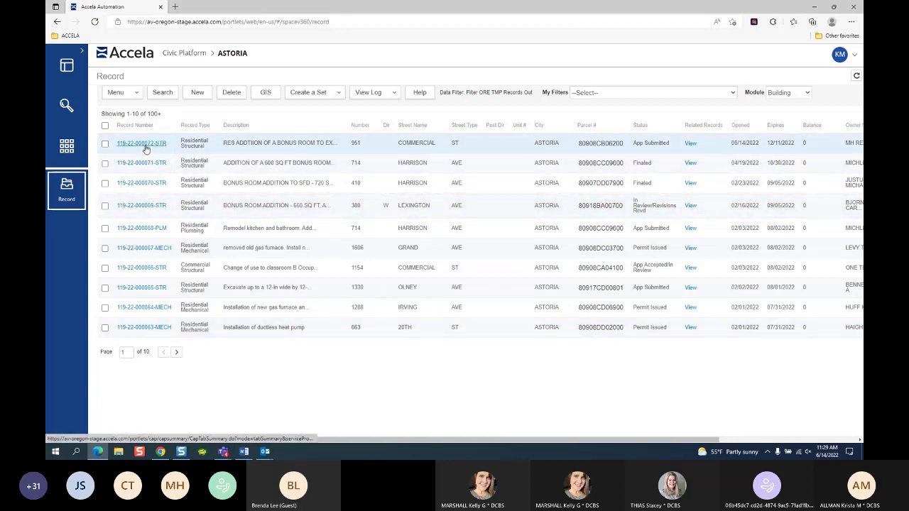
pyautogui.click(66, 149)
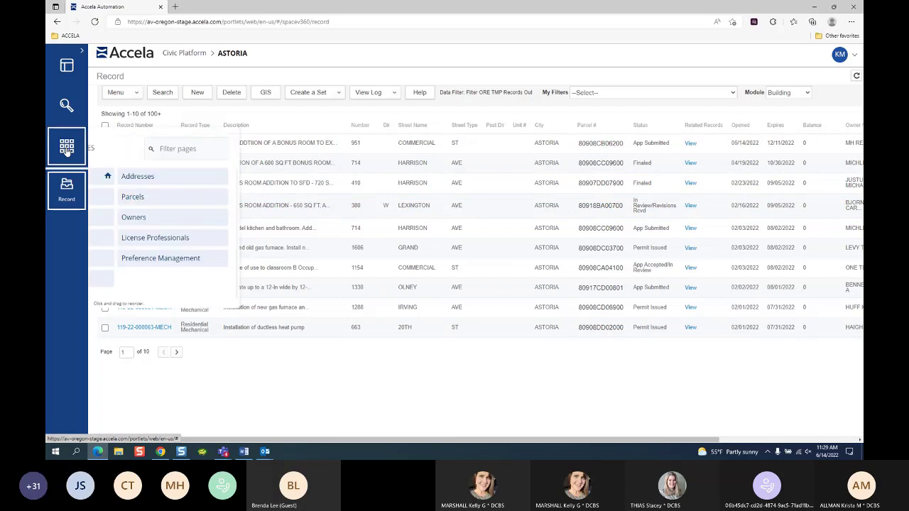
pyautogui.click(220, 217)
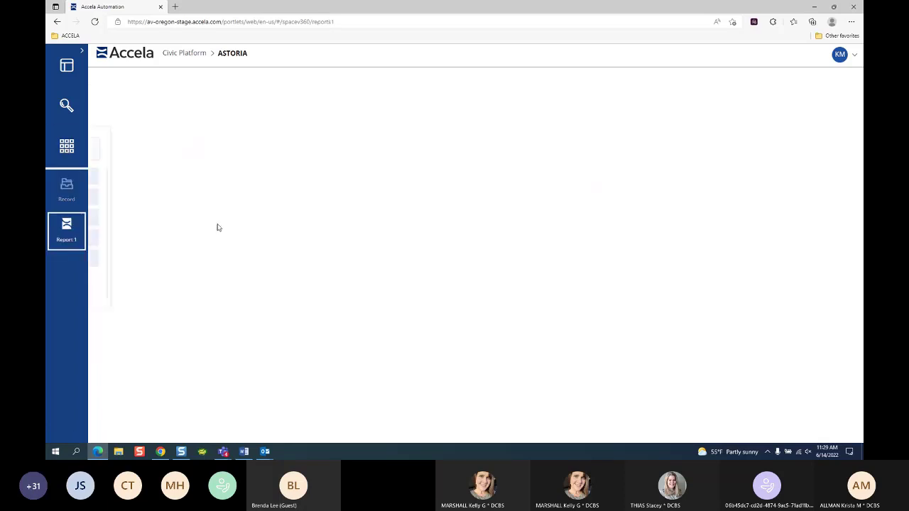
pyautogui.click(110, 100)
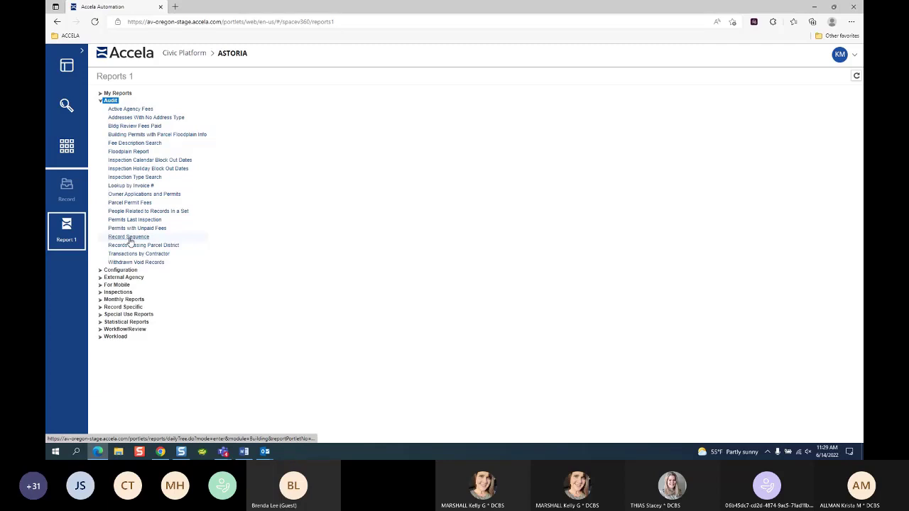
pyautogui.click(81, 219)
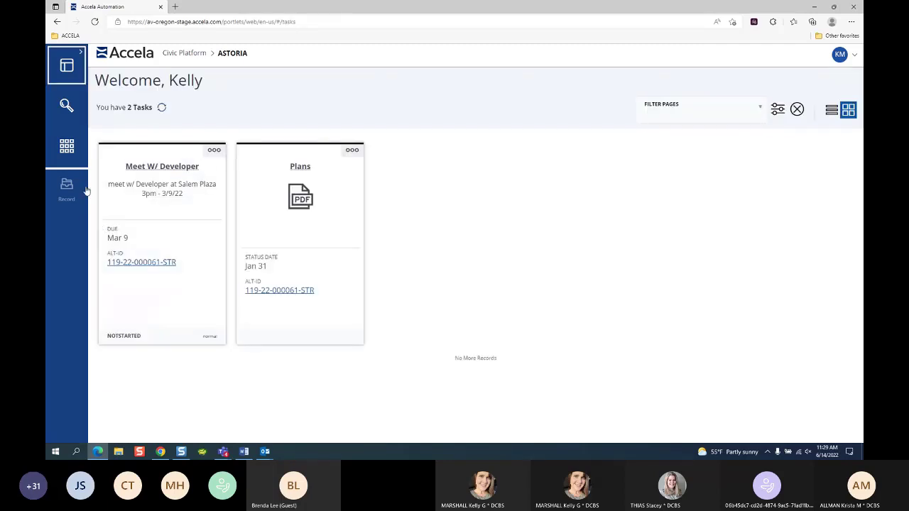
pyautogui.click(70, 188)
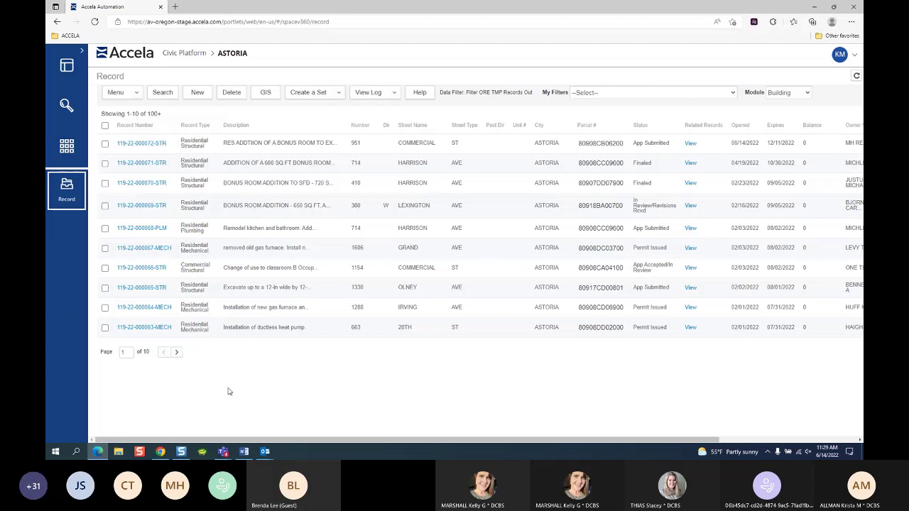
pyautogui.click(131, 143)
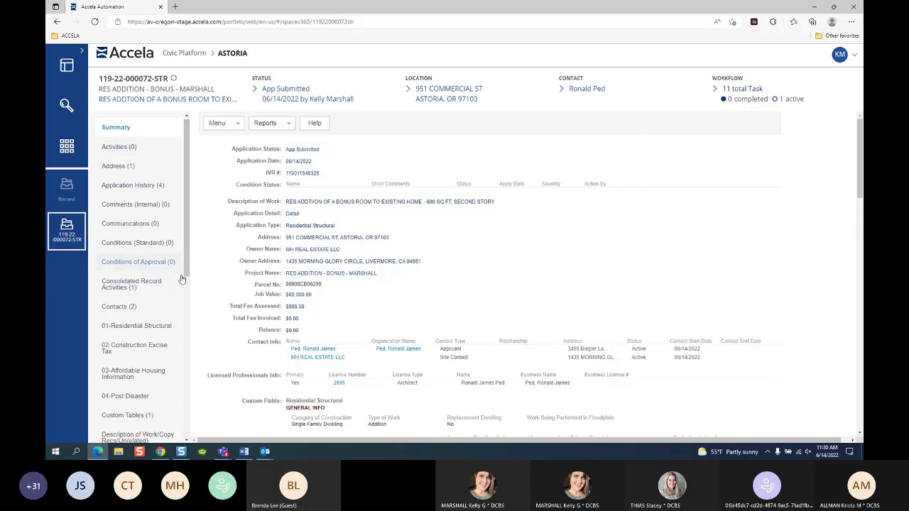
pyautogui.click(186, 441)
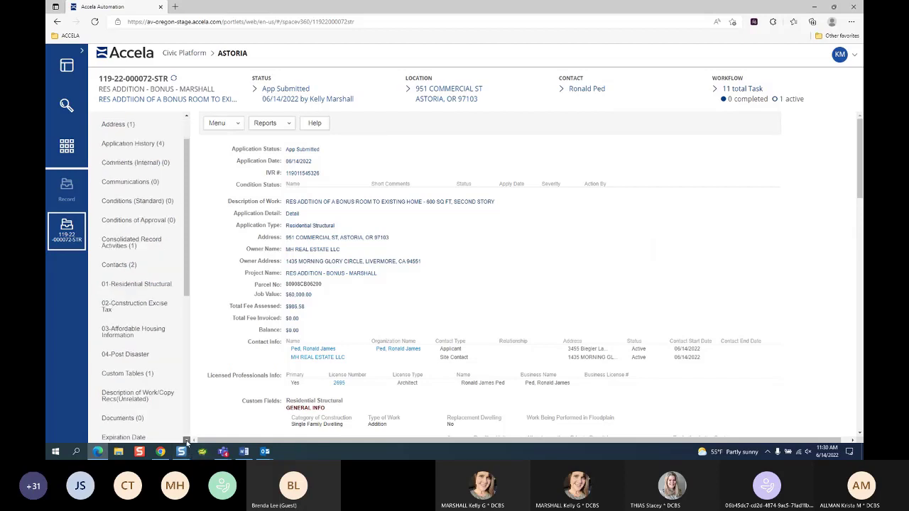
pyautogui.moveTo(186, 440); pyautogui.dragTo(187, 441)
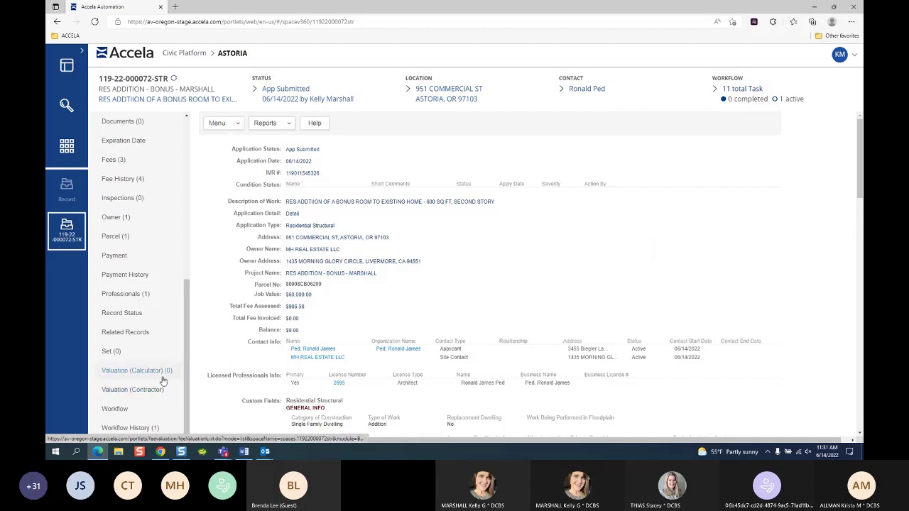
pyautogui.moveTo(186, 370); pyautogui.dragTo(187, 120)
pyautogui.click(186, 118)
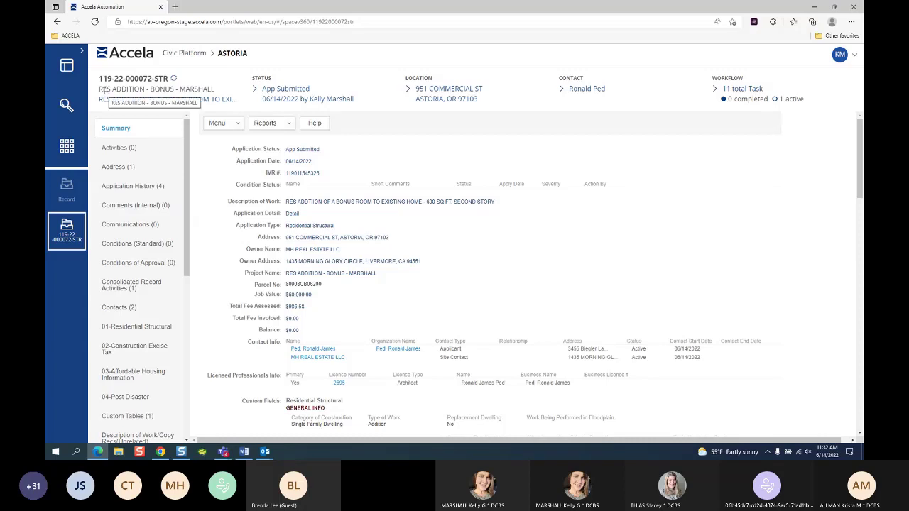
# Step: Select the project name text under the record number in the header
pyautogui.moveTo(104, 91); pyautogui.dragTo(213, 88)
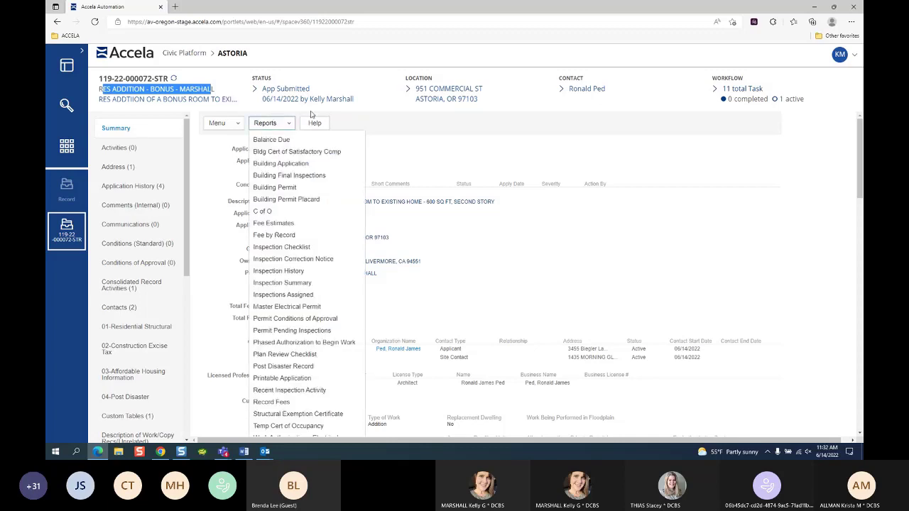
pyautogui.click(302, 91)
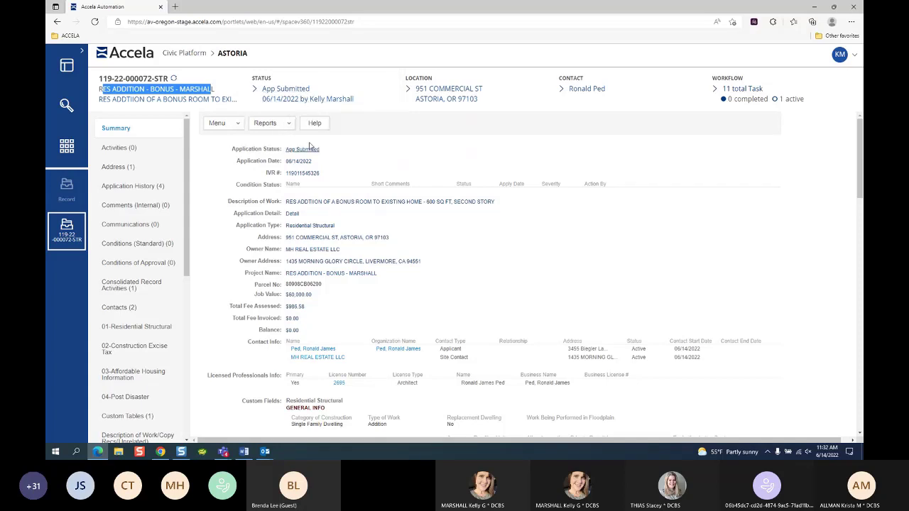
# Step: Review the Status, Location, Contact and Workflow cards, ending on the 11-task workflow list
pyautogui.moveTo(291, 106)
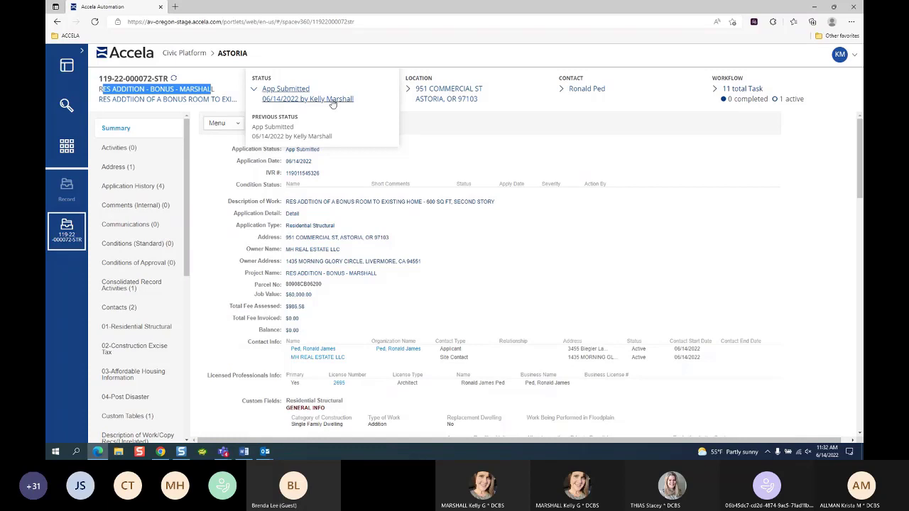
pyautogui.moveTo(466, 97)
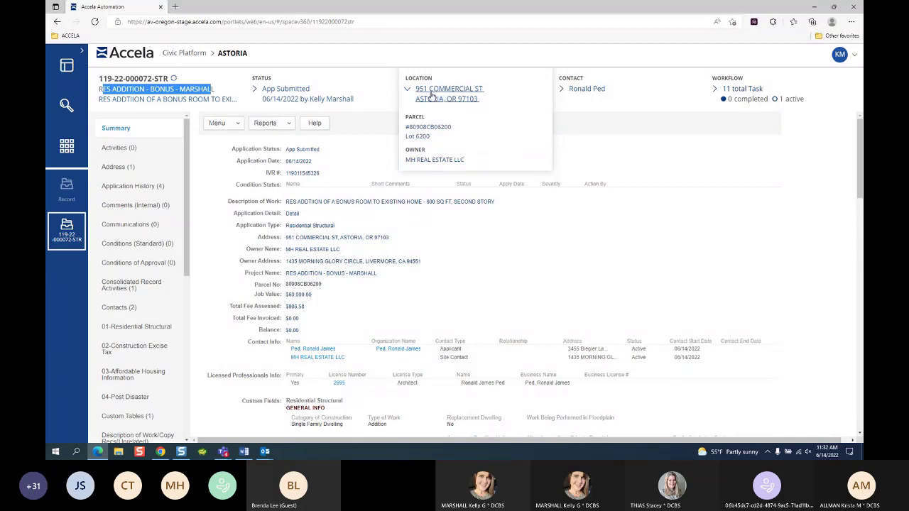
pyautogui.moveTo(599, 95)
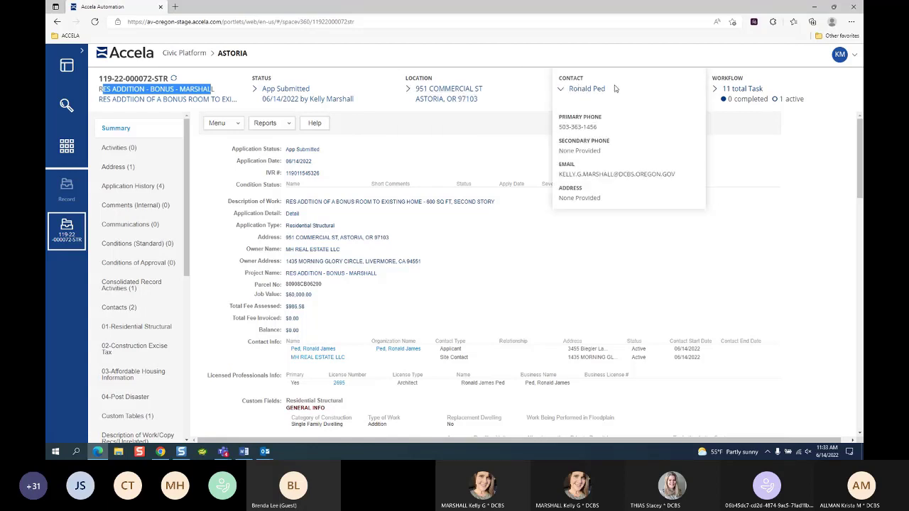
pyautogui.moveTo(760, 96)
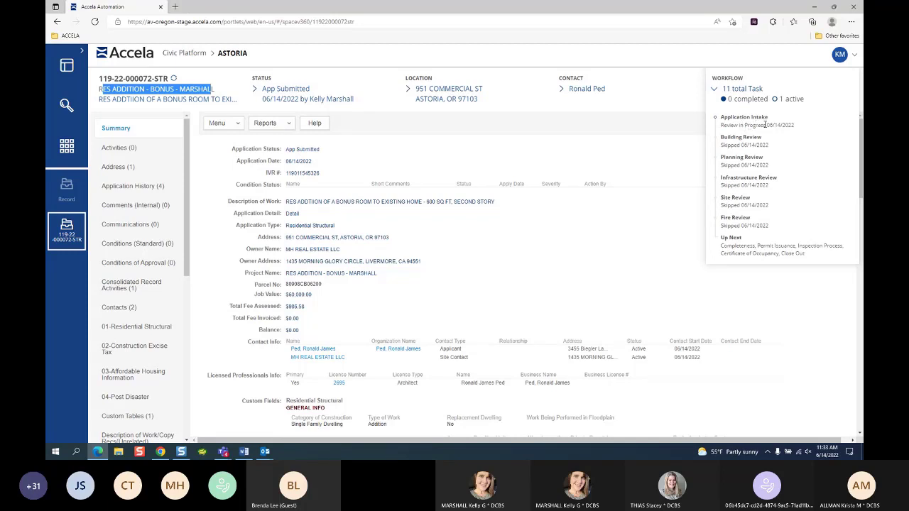
# Step: Dismiss the Workflow panel, leaving the record's Summary page in view
pyautogui.click(667, 100)
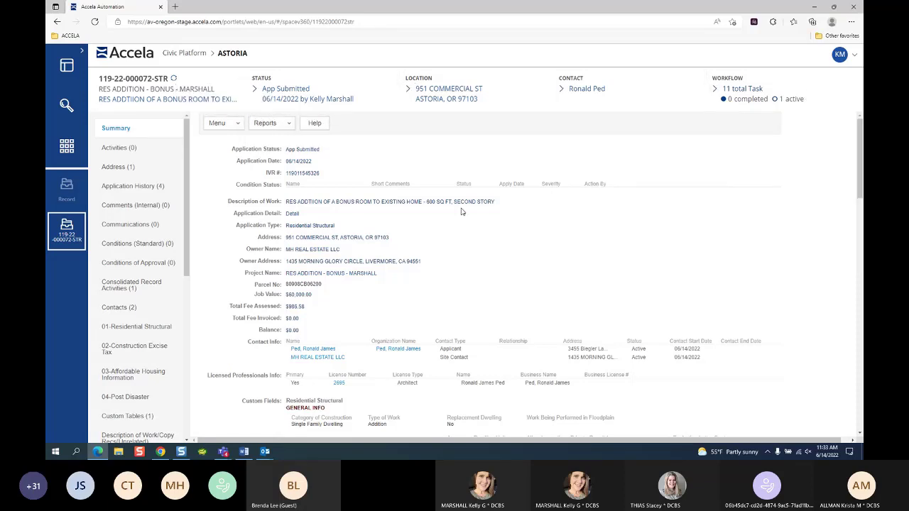
# Step: Check the record's Activities tab, which lists 0 records
pyautogui.click(121, 149)
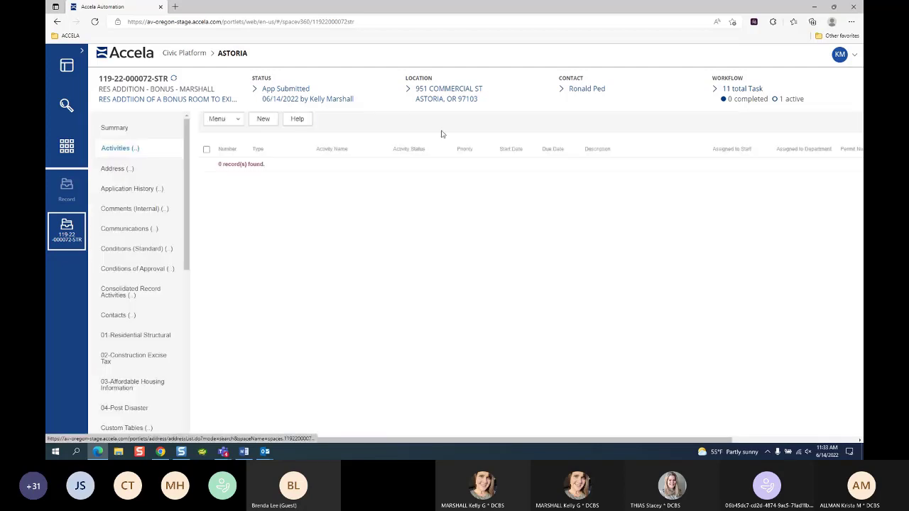
pyautogui.click(218, 120)
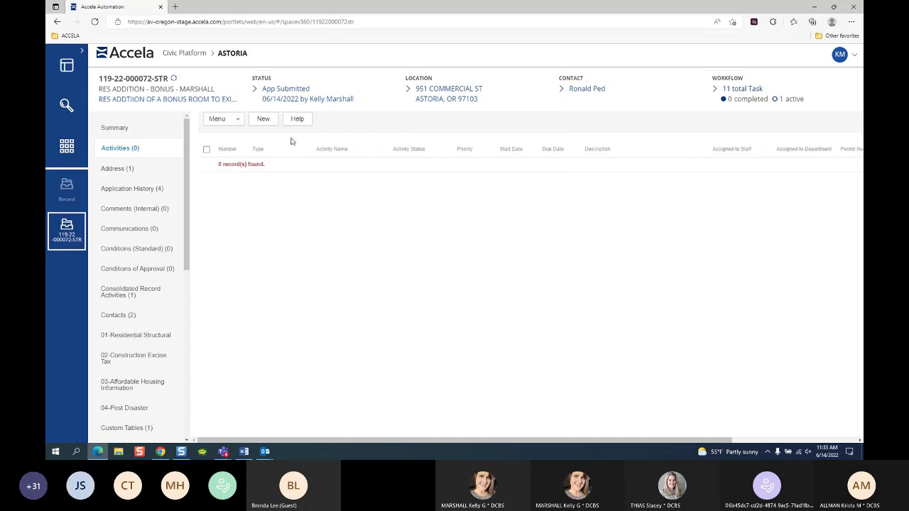
pyautogui.moveTo(264, 111)
# Step: Return to the Summary page and scroll down to Workflow Status and back up
pyautogui.click(117, 130)
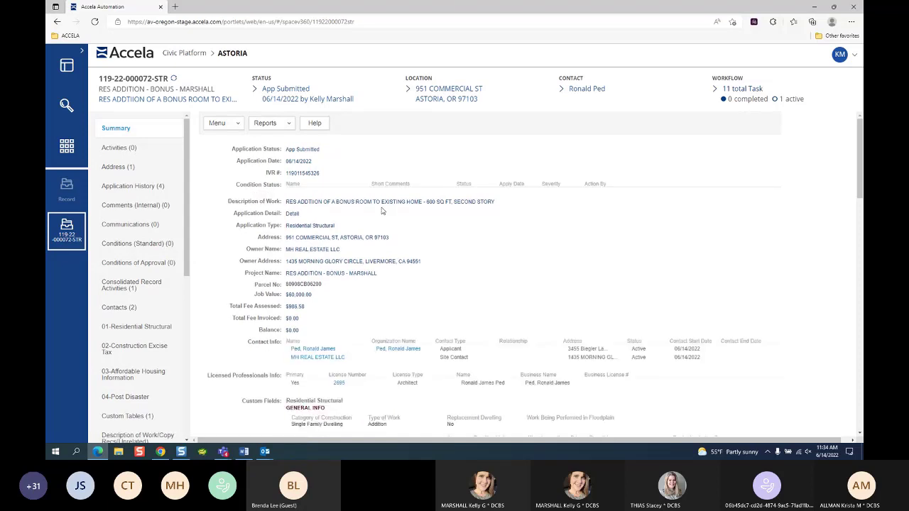
pyautogui.scroll(-10, 392, 213)
pyautogui.scroll(-2, 399, 221)
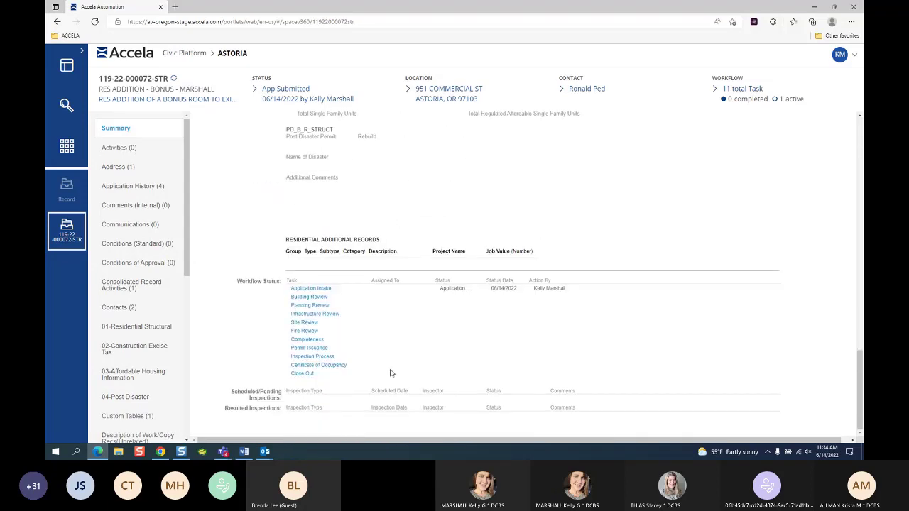
pyautogui.scroll(5, 394, 290)
pyautogui.scroll(10, 399, 289)
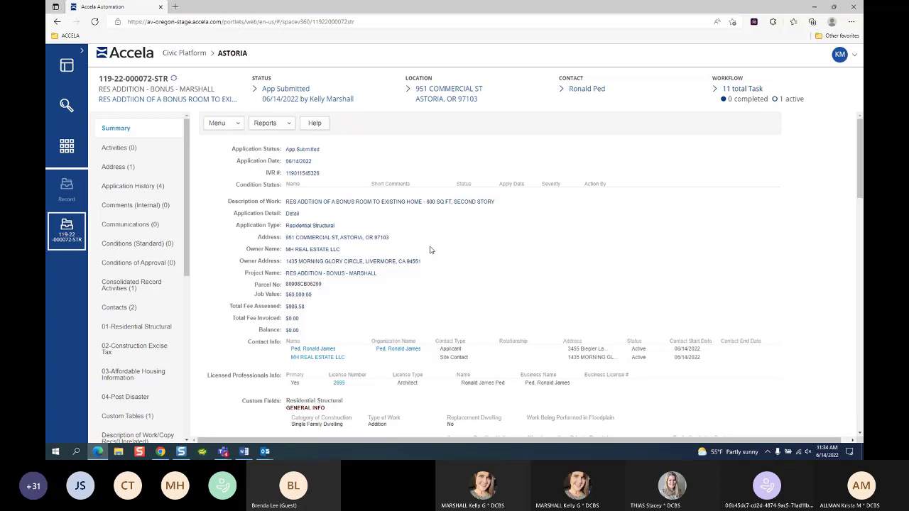
pyautogui.click(117, 131)
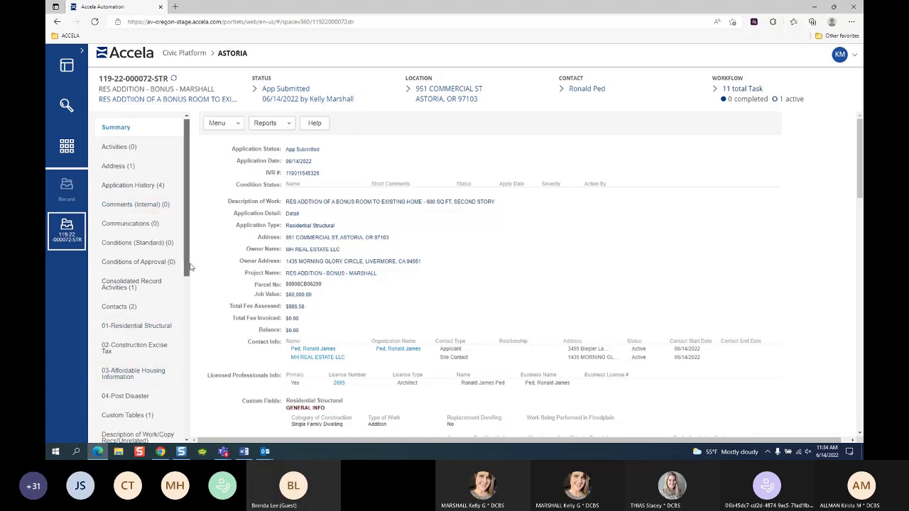
pyautogui.scroll(-5, 185, 442)
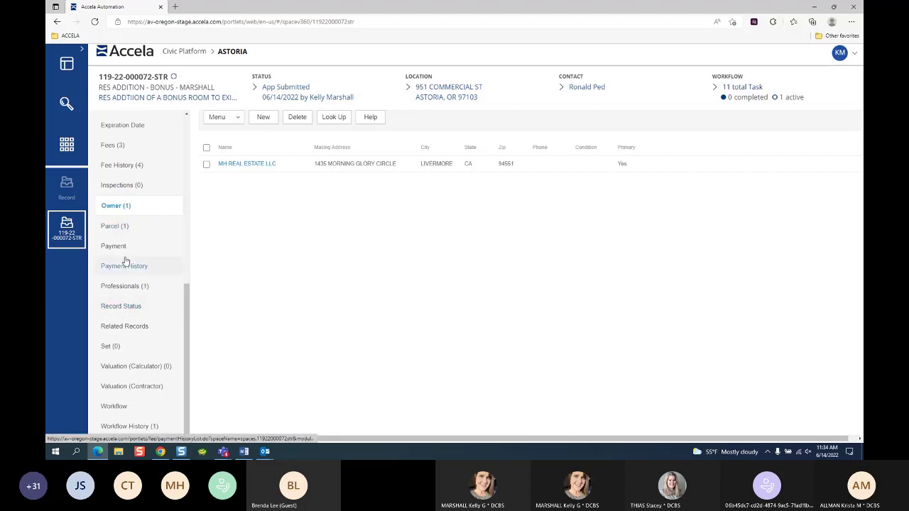
pyautogui.click(186, 116)
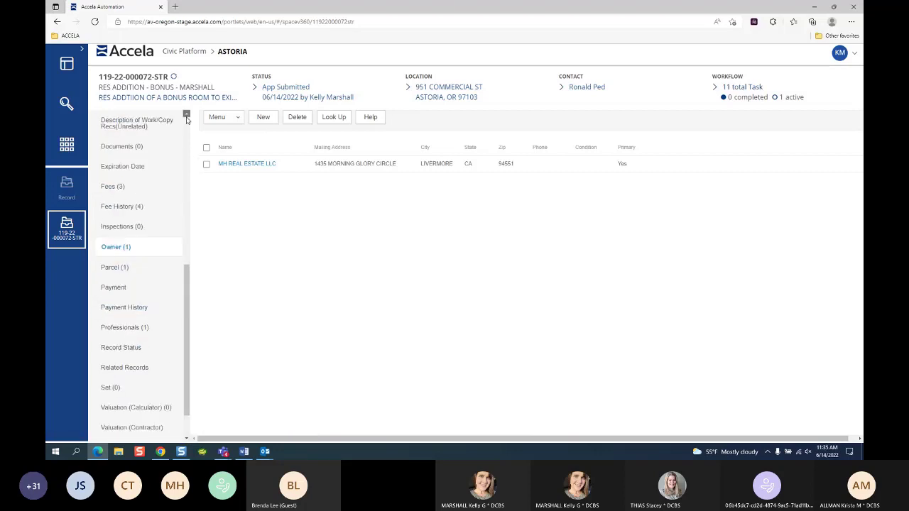
pyautogui.click(187, 116)
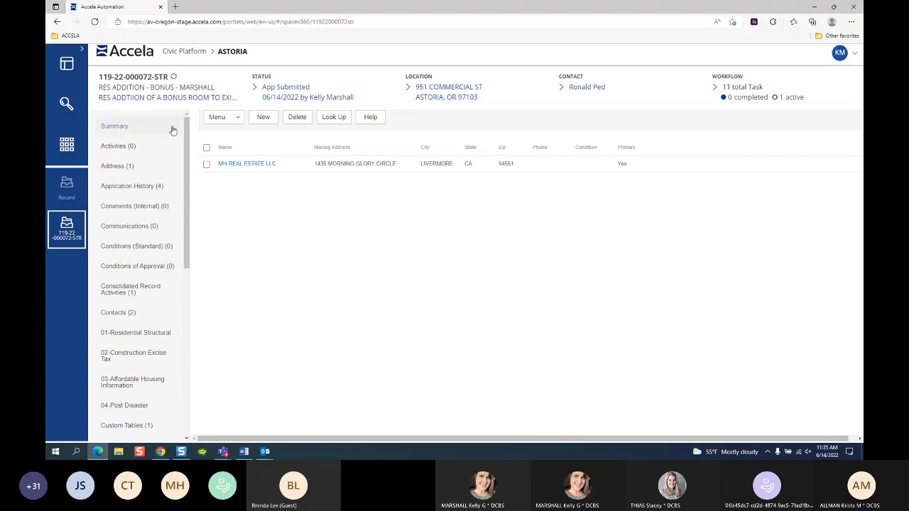
pyautogui.click(114, 127)
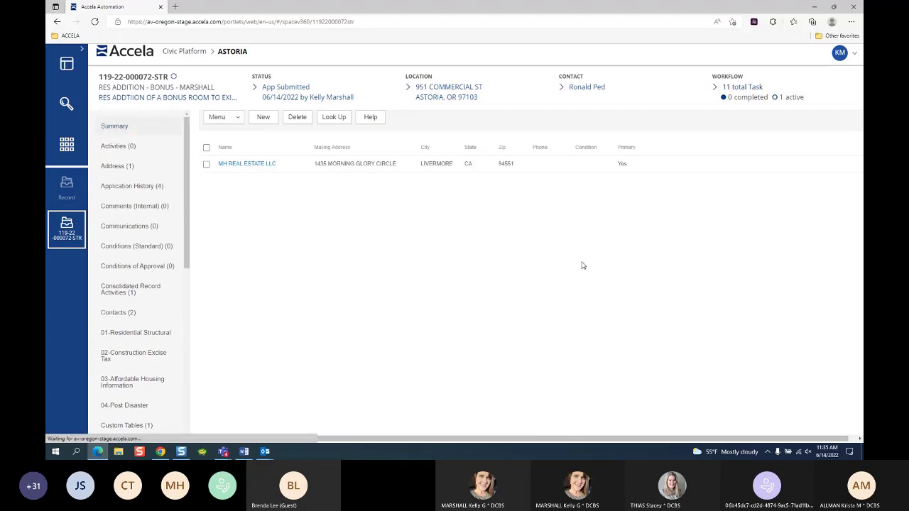
pyautogui.click(117, 129)
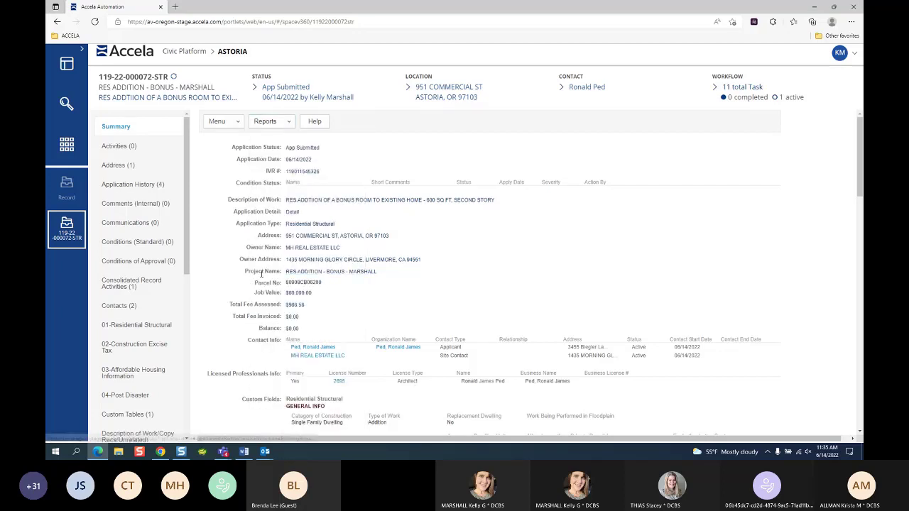
# Step: Change the project name to RES ADDITION - BONUS - MH REAL ESTATE and save the record
pyautogui.click(306, 273)
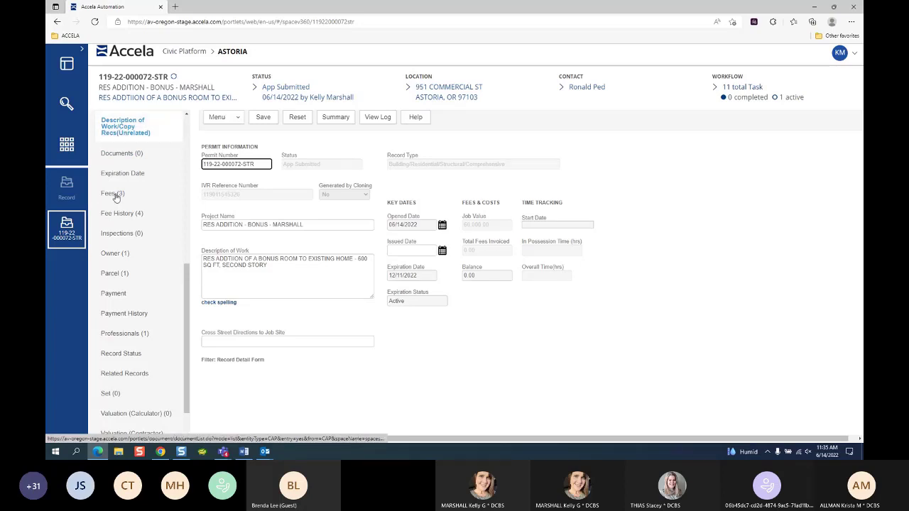
pyautogui.moveTo(306, 225); pyautogui.dragTo(279, 236)
pyautogui.write('h')
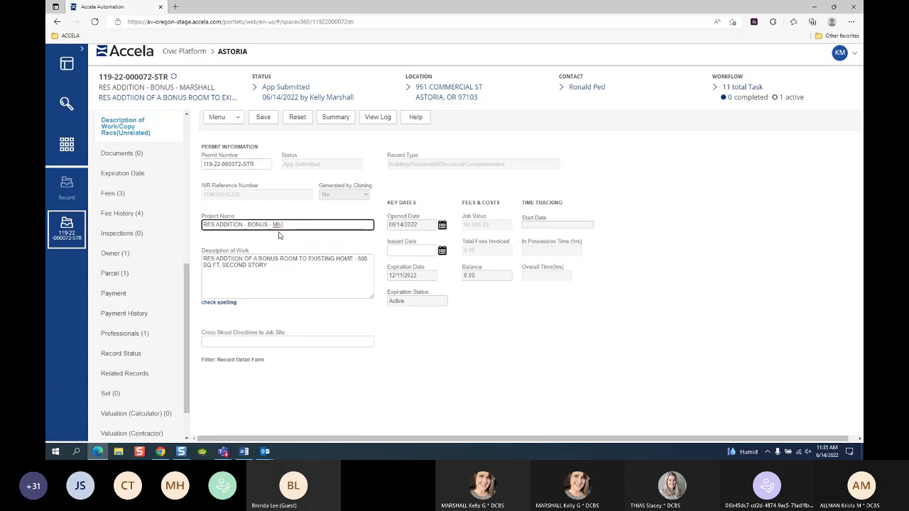
pyautogui.press('BackSpace')
pyautogui.write('H REAL ESTATE')
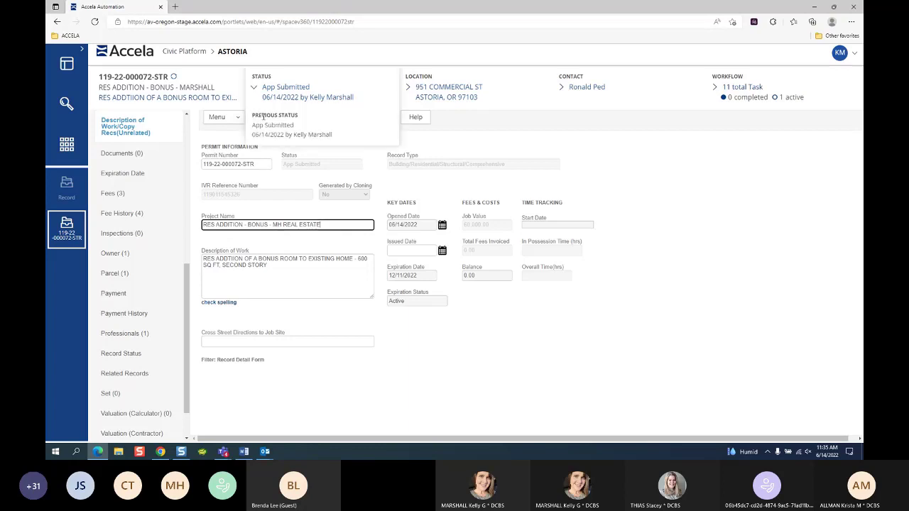
pyautogui.click(263, 118)
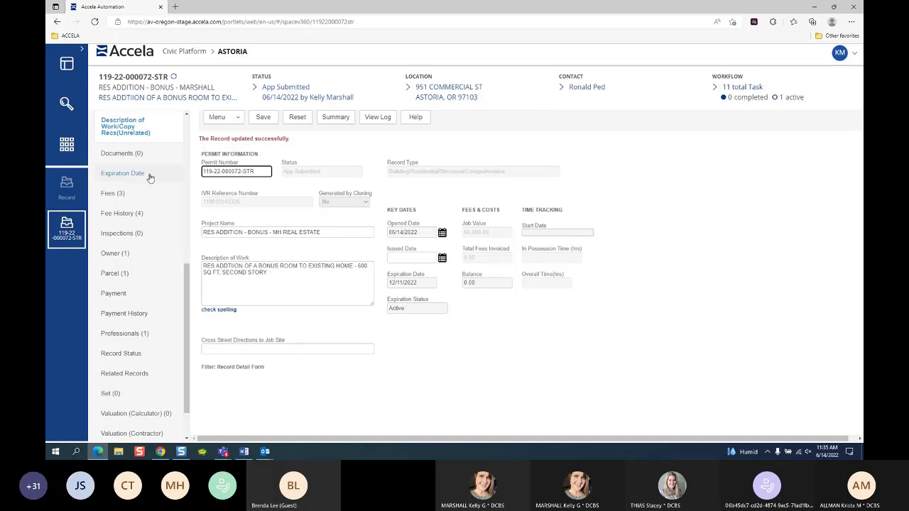
# Step: Refresh the record header to show the MH REAL ESTATE project name, then minimize the Teams window
pyautogui.scroll(5, 149, 177)
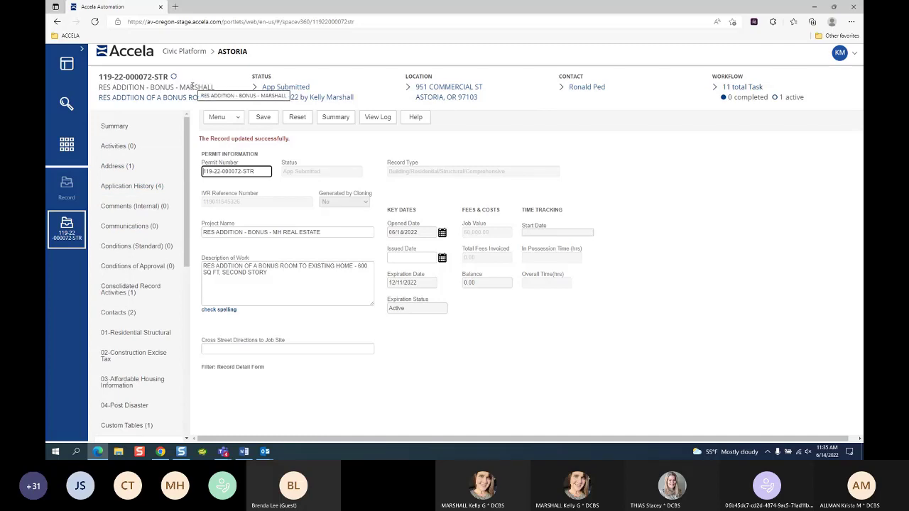
pyautogui.click(294, 232)
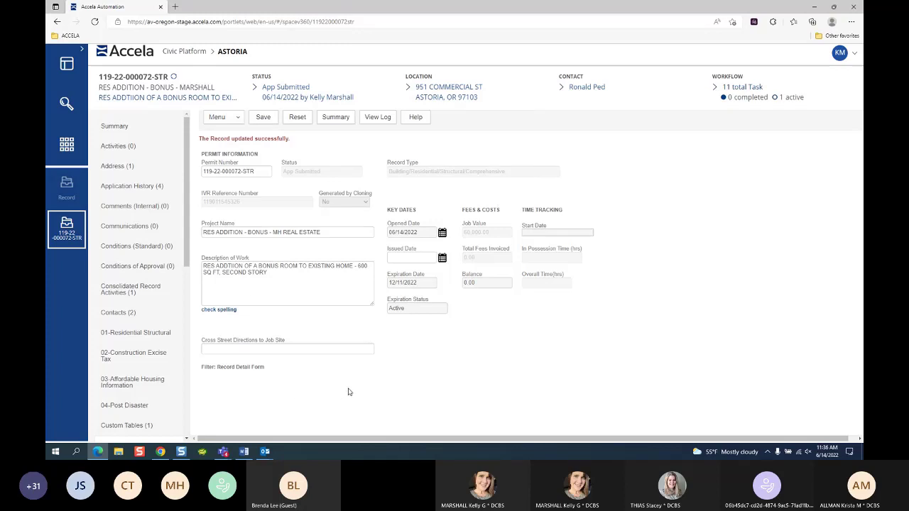
pyautogui.moveTo(431, 83)
pyautogui.moveTo(593, 84)
pyautogui.click(172, 78)
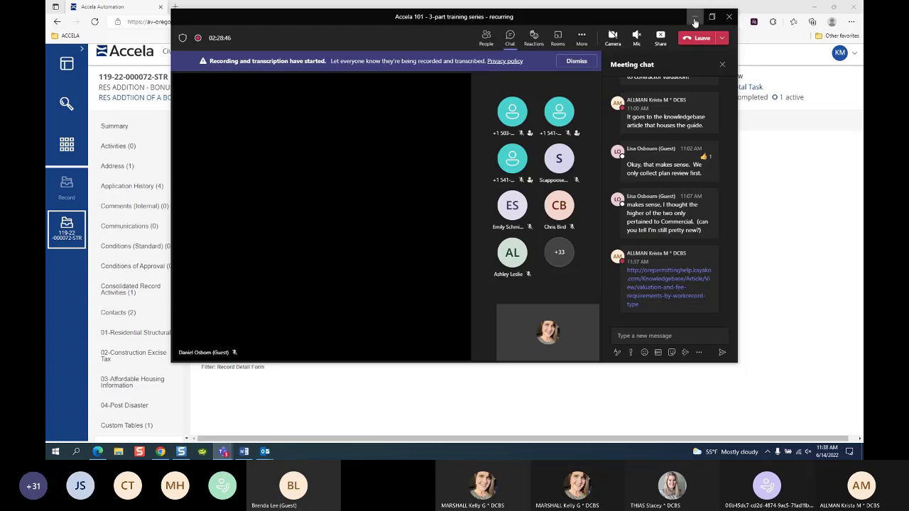
pyautogui.click(696, 21)
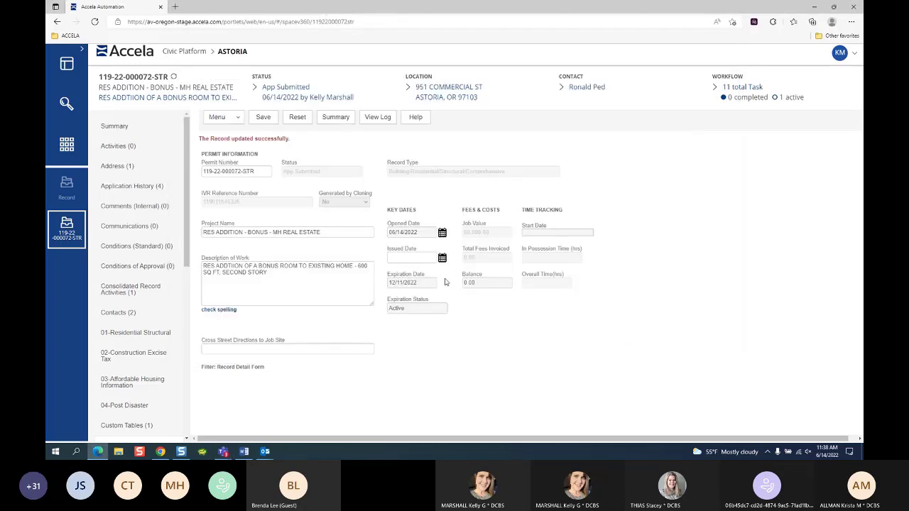
# Step: Open the Valuation (Contractor) form showing job value 60000 and 0 housing units
pyautogui.click(118, 127)
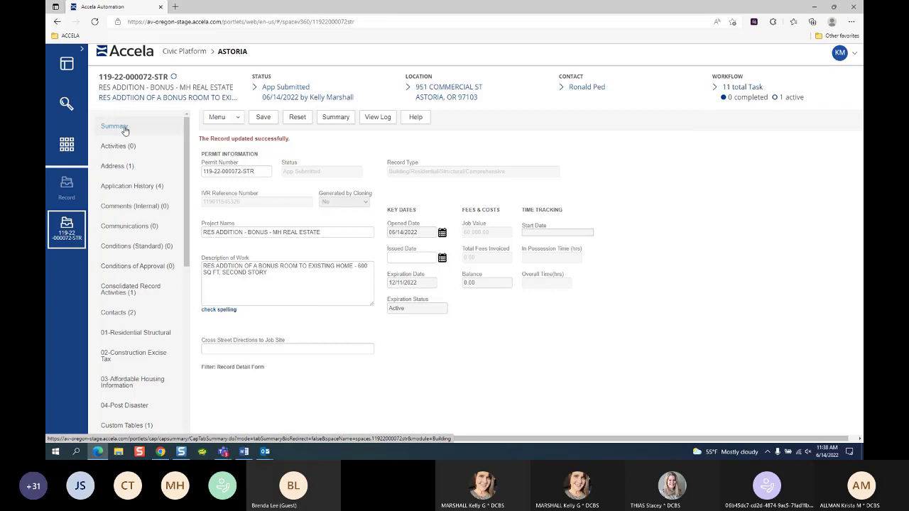
pyautogui.scroll(-2, 448, 293)
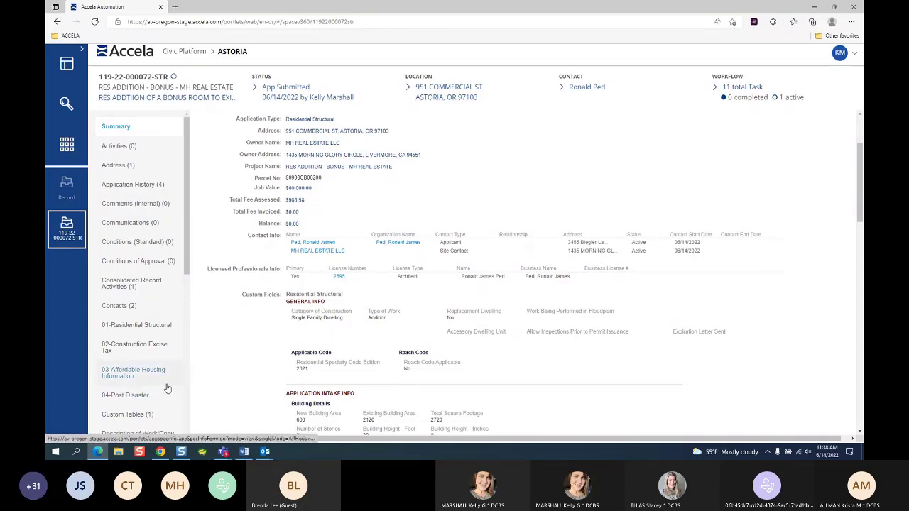
pyautogui.scroll(-2, 166, 389)
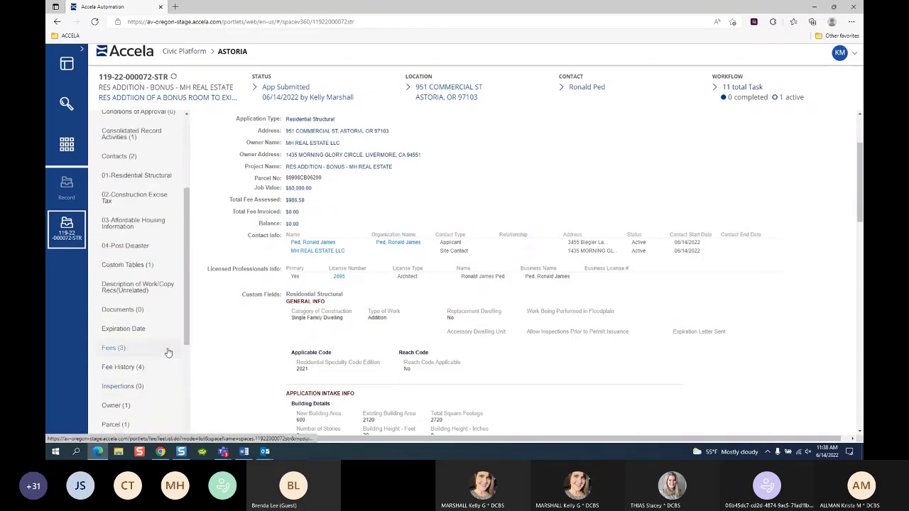
pyautogui.scroll(-3, 168, 353)
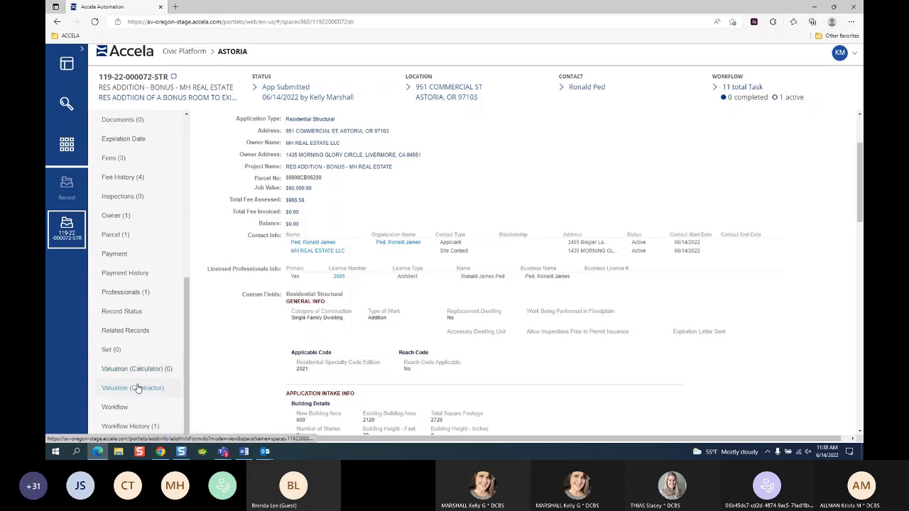
pyautogui.click(141, 391)
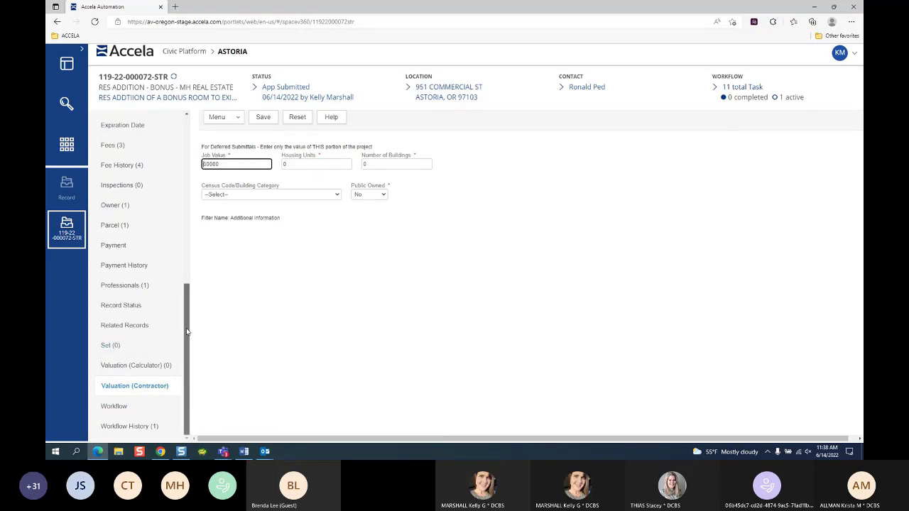
# Step: Show the contractor valuation details with job value 60000, leaving the census code unset
pyautogui.moveTo(187, 332); pyautogui.dragTo(186, 331)
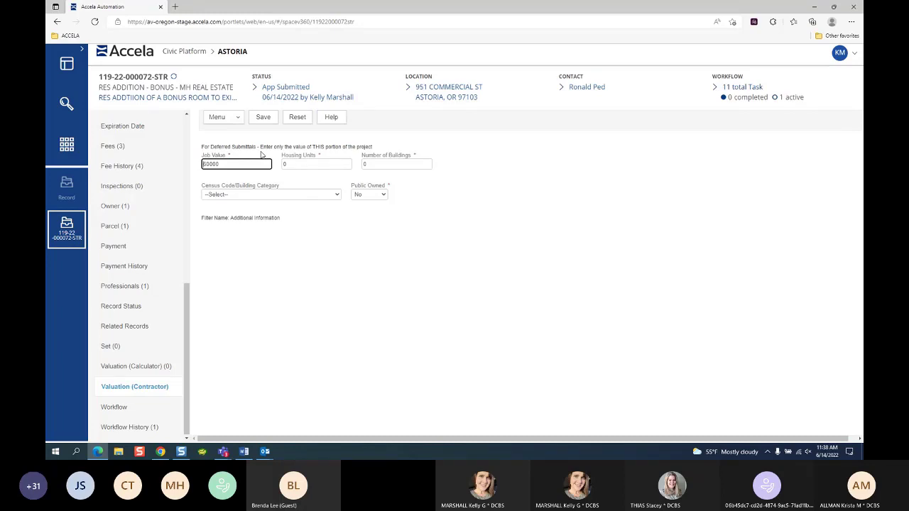
pyautogui.press('Tab')
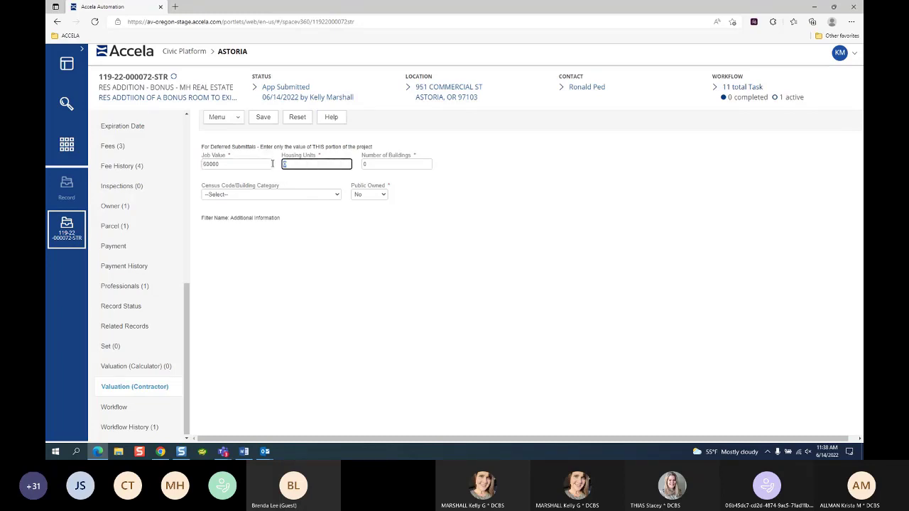
pyautogui.press('Tab')
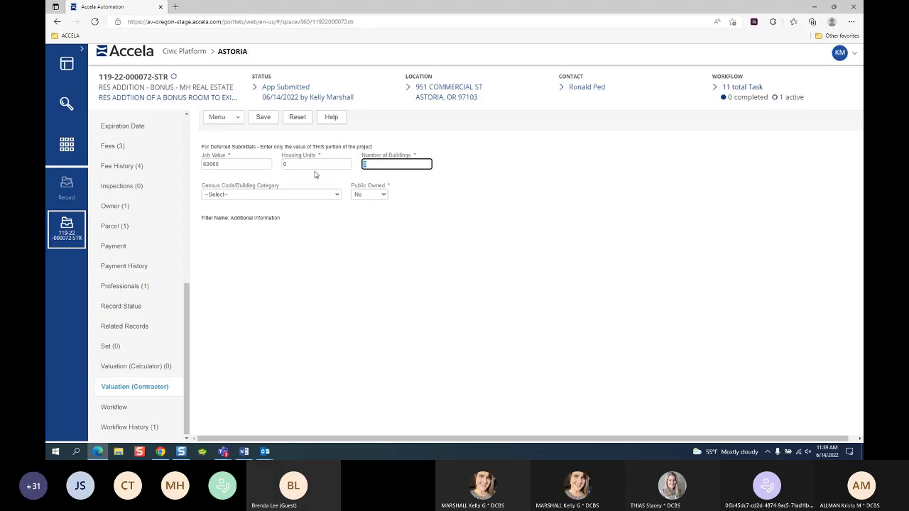
pyautogui.click(244, 196)
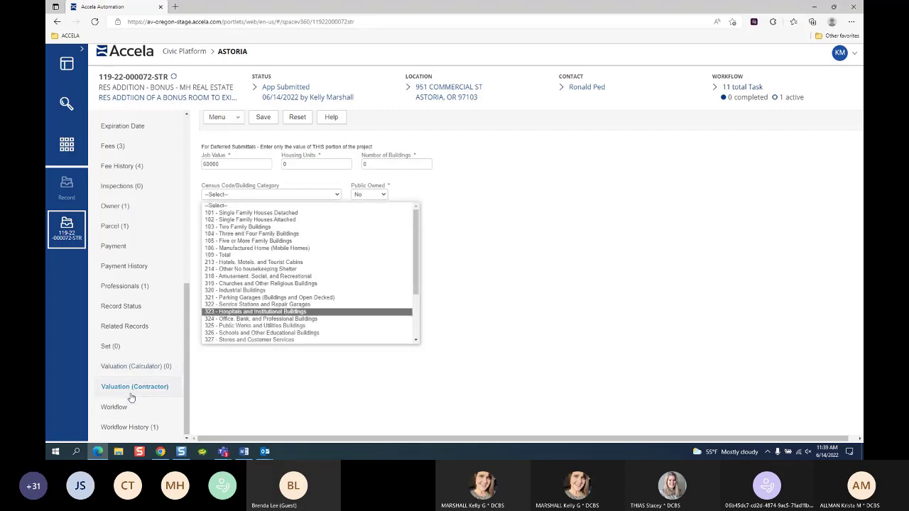
pyautogui.click(233, 396)
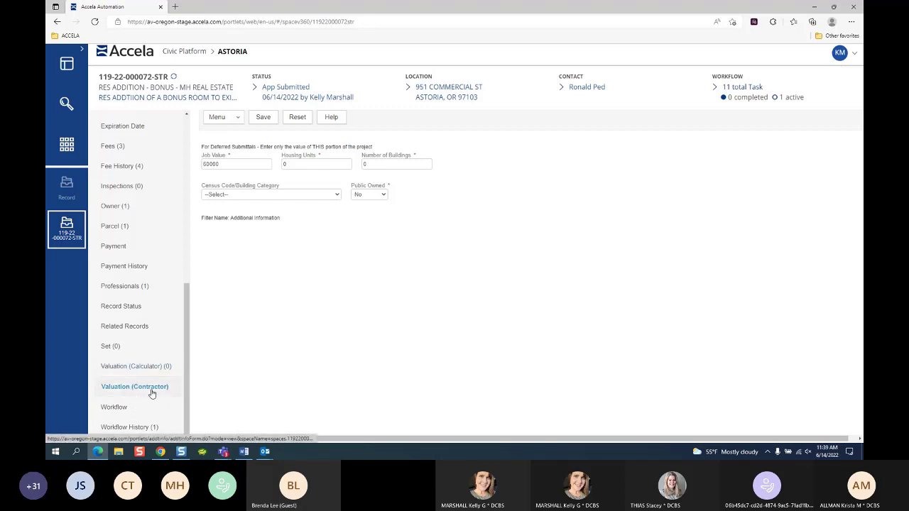
pyautogui.click(140, 396)
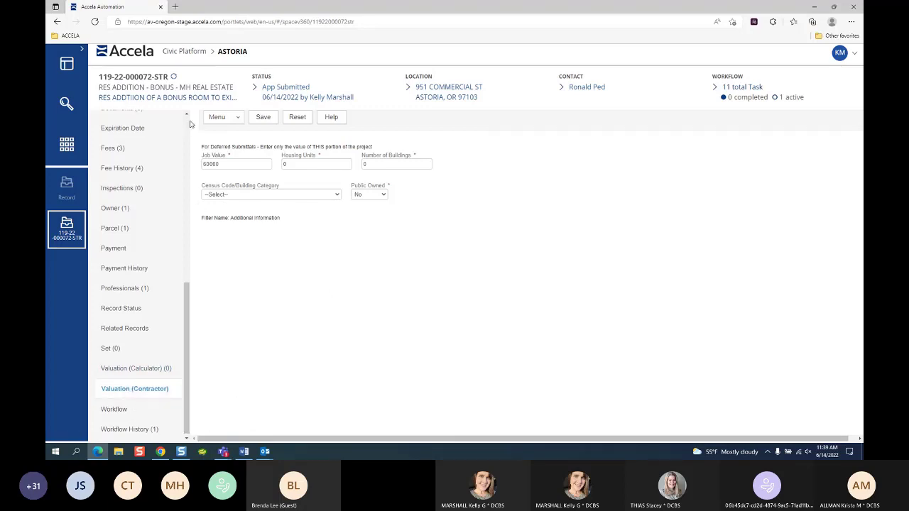
pyautogui.scroll(5, 186, 116)
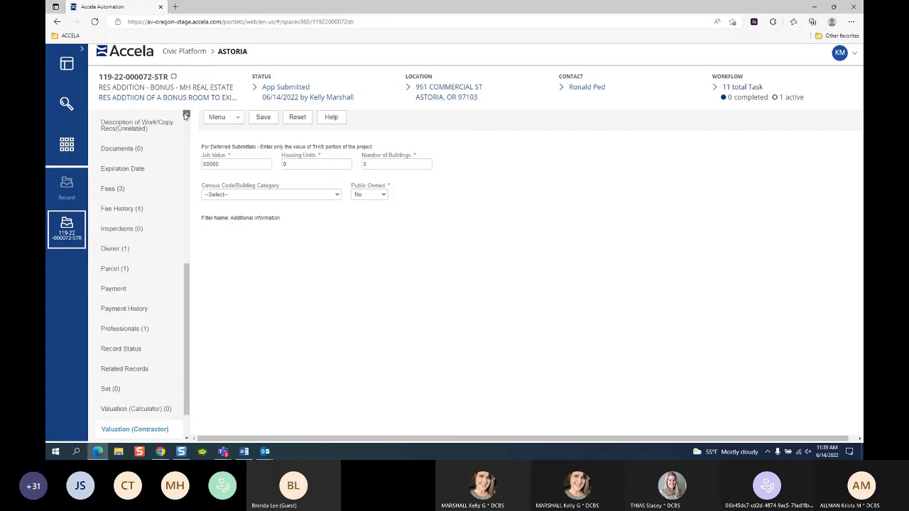
pyautogui.scroll(2, 186, 116)
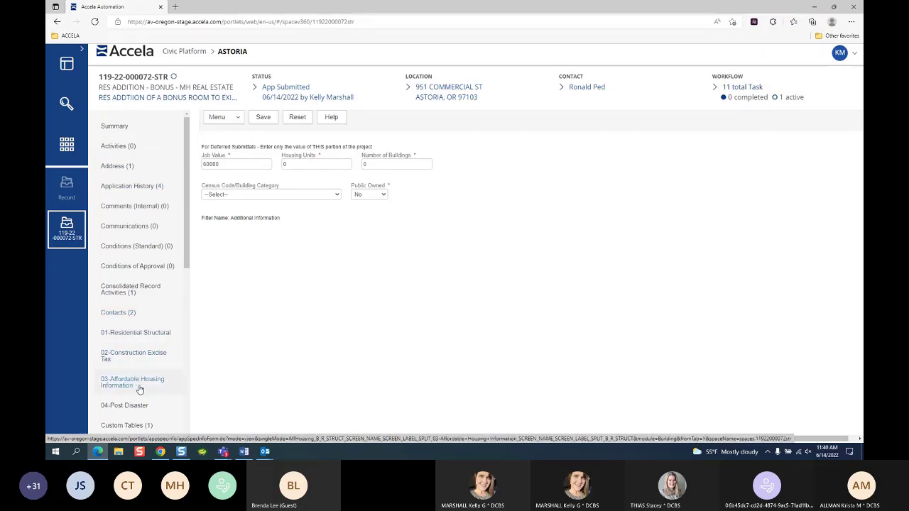
# Step: Review 01-Residential Structural: Single Family Dwelling addition, 600 new plus 2120 existing sq ft, 2 stories
pyautogui.click(130, 336)
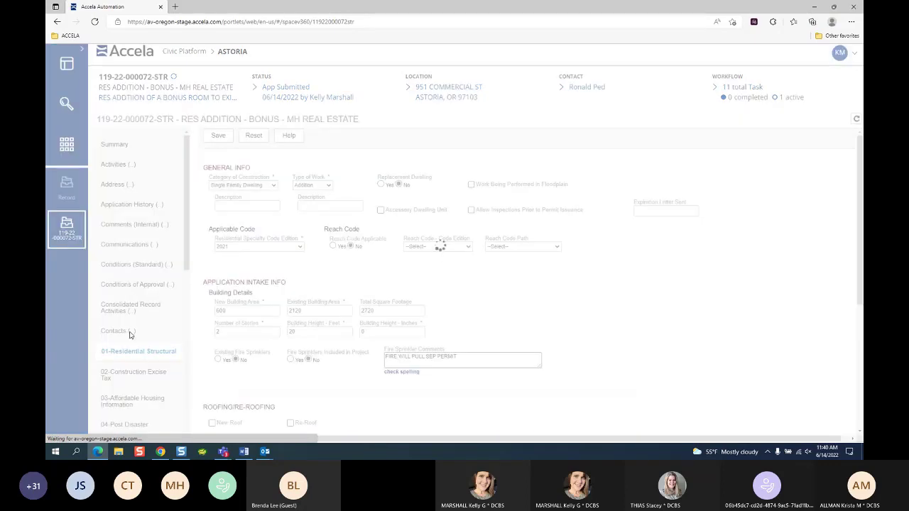
pyautogui.moveTo(264, 100)
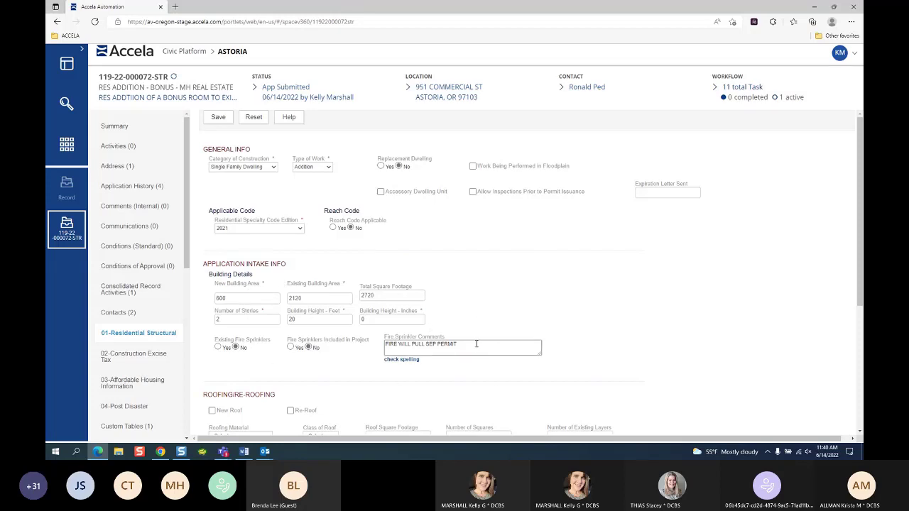
pyautogui.click(116, 352)
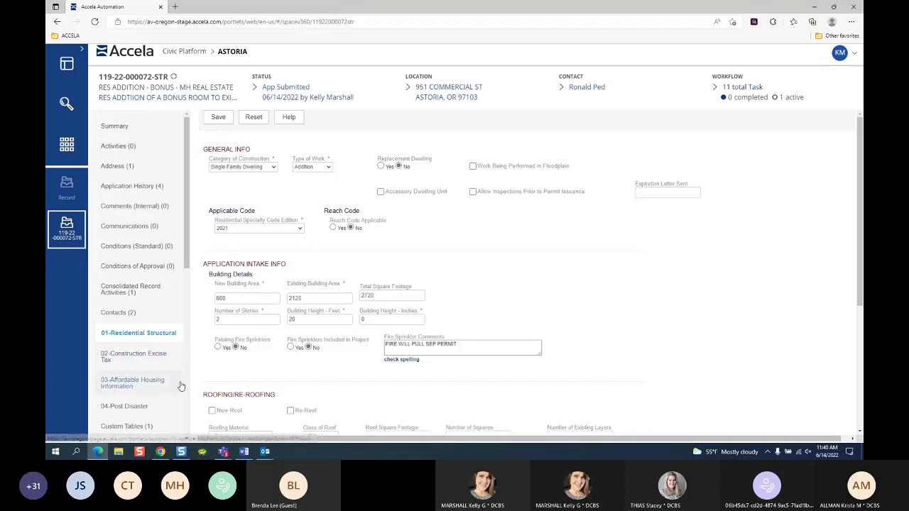
pyautogui.scroll(-2, 163, 365)
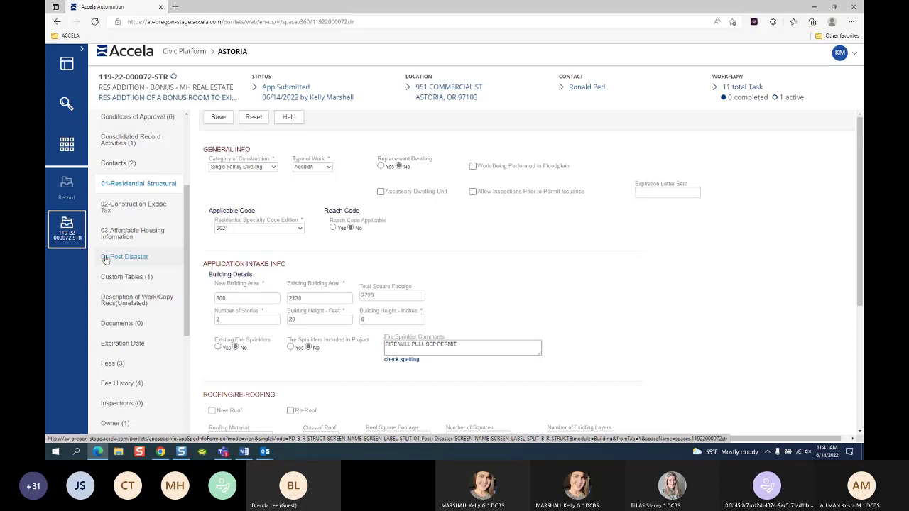
# Step: Show the 04-Post Disaster details, checking Rebuild and Name of Disaster but leaving both unselected
pyautogui.click(106, 258)
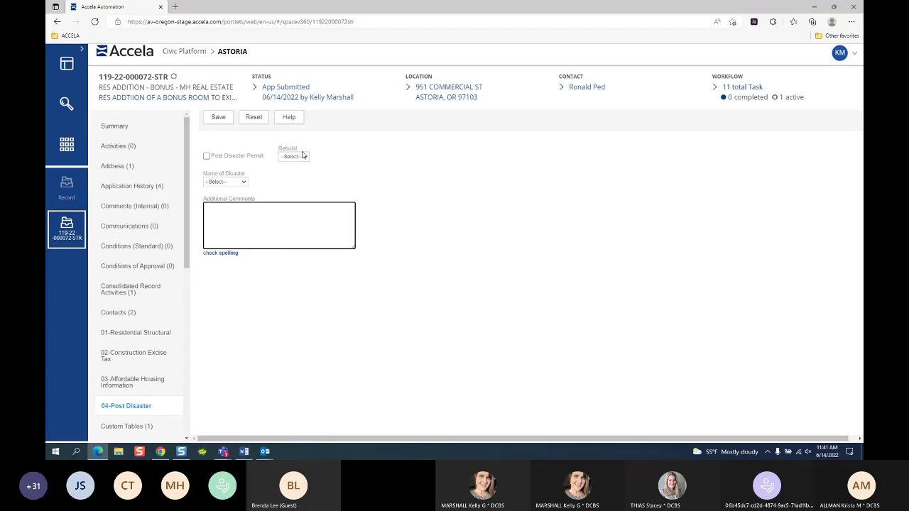
pyautogui.click(302, 155)
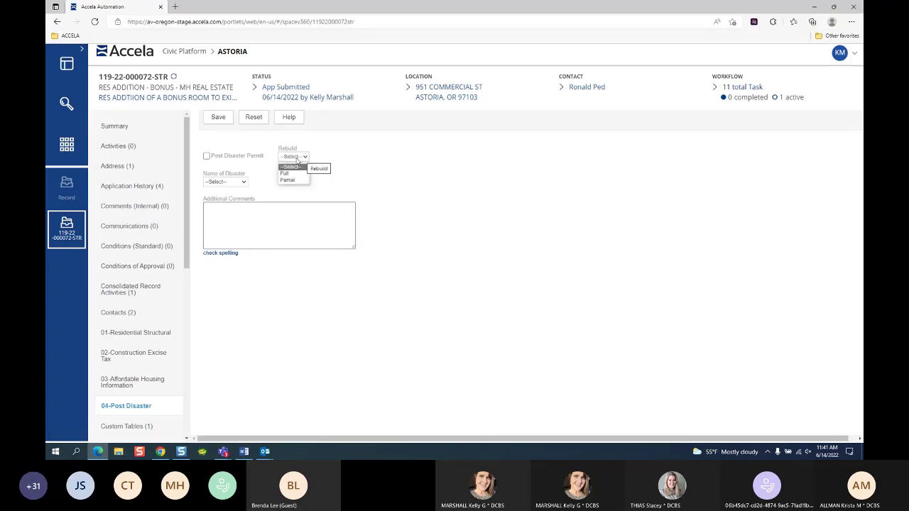
pyautogui.click(252, 175)
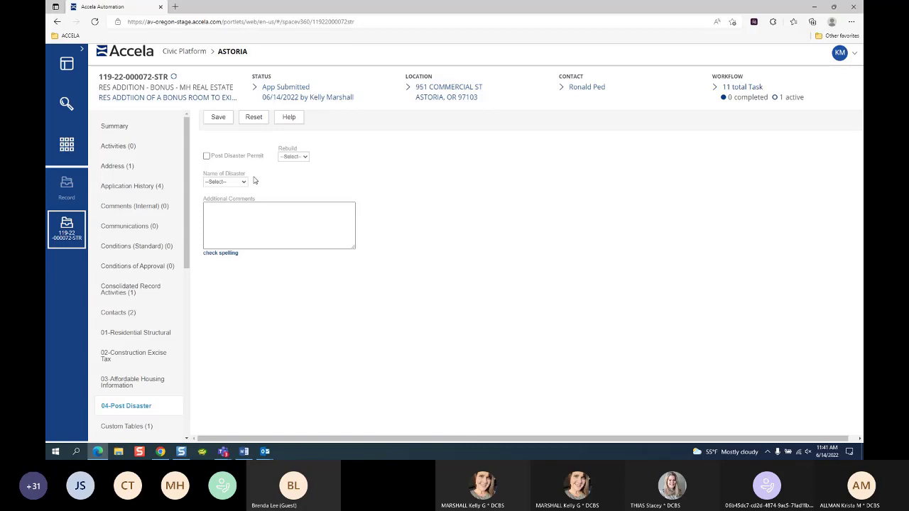
pyautogui.click(243, 183)
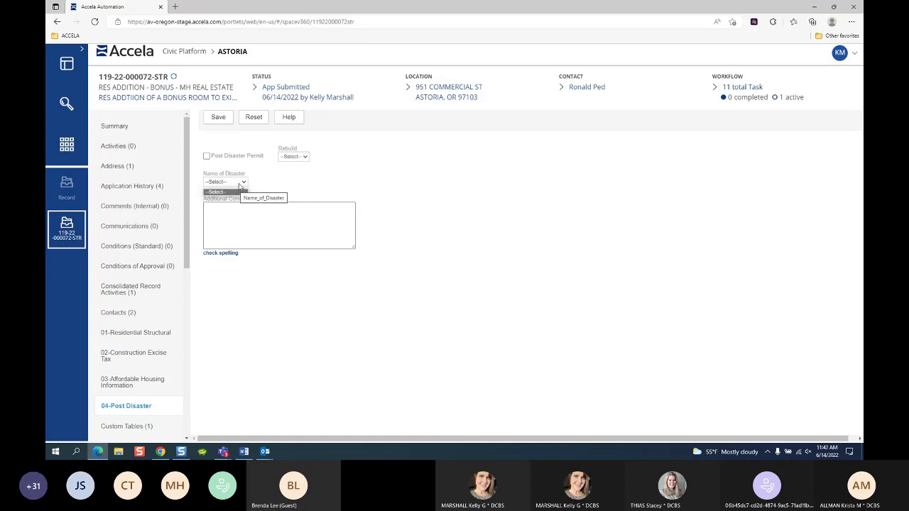
pyautogui.click(294, 189)
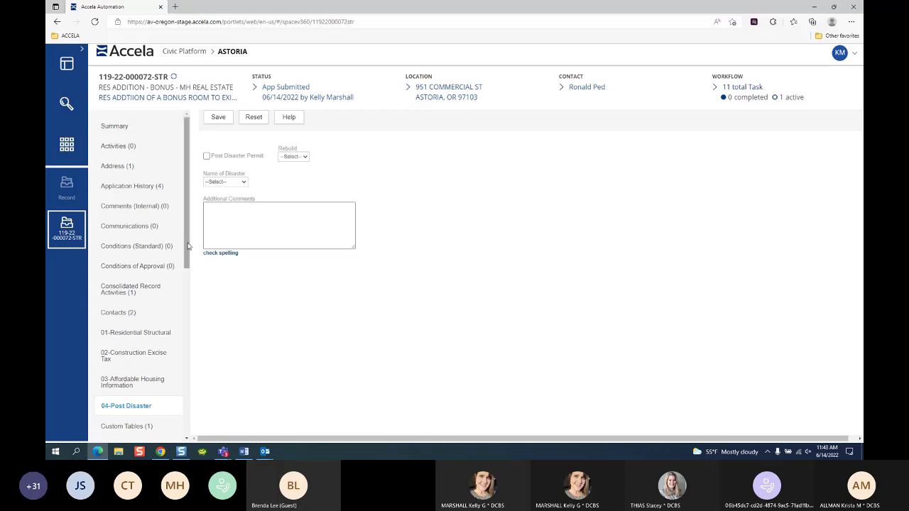
# Step: Show Fees (3) with the structural plan review, building permit and surcharge fees
pyautogui.moveTo(180, 274); pyautogui.dragTo(185, 276)
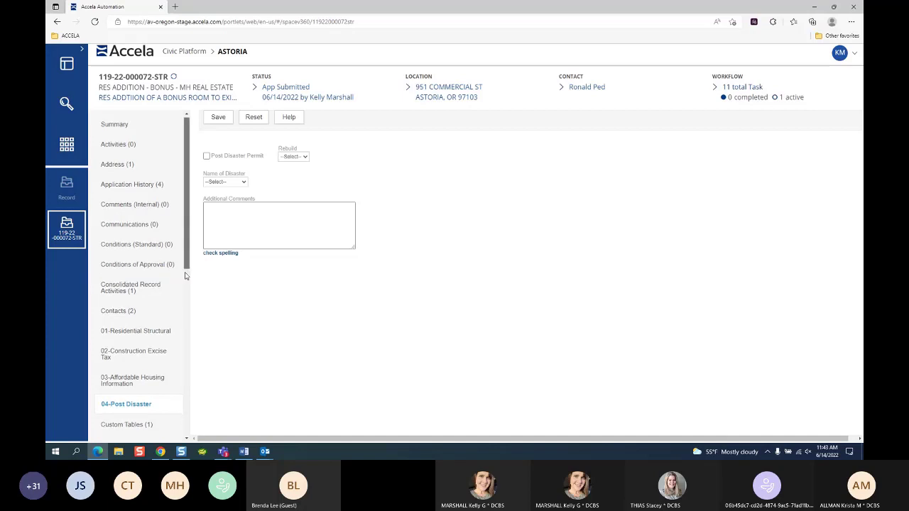
pyautogui.scroll(-5, 178, 370)
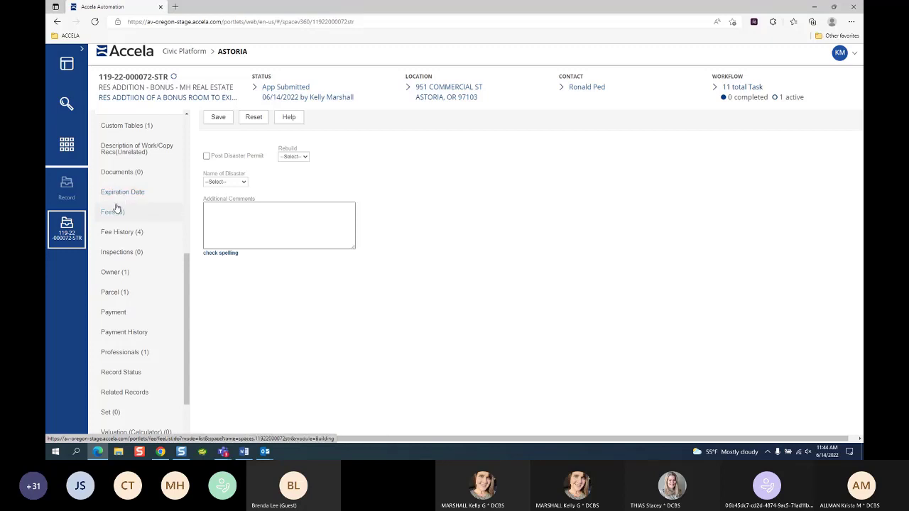
pyautogui.click(116, 212)
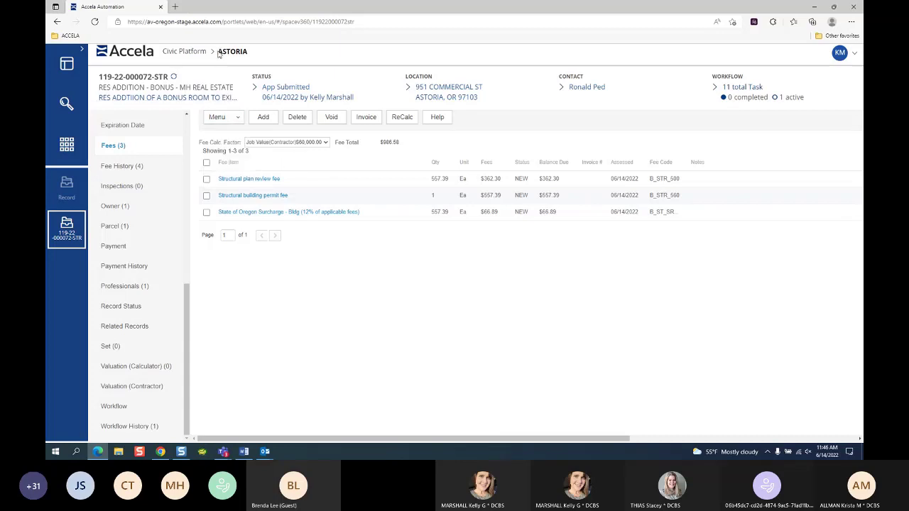
pyautogui.moveTo(217, 51); pyautogui.dragTo(251, 55)
pyautogui.click(206, 178)
pyautogui.click(206, 180)
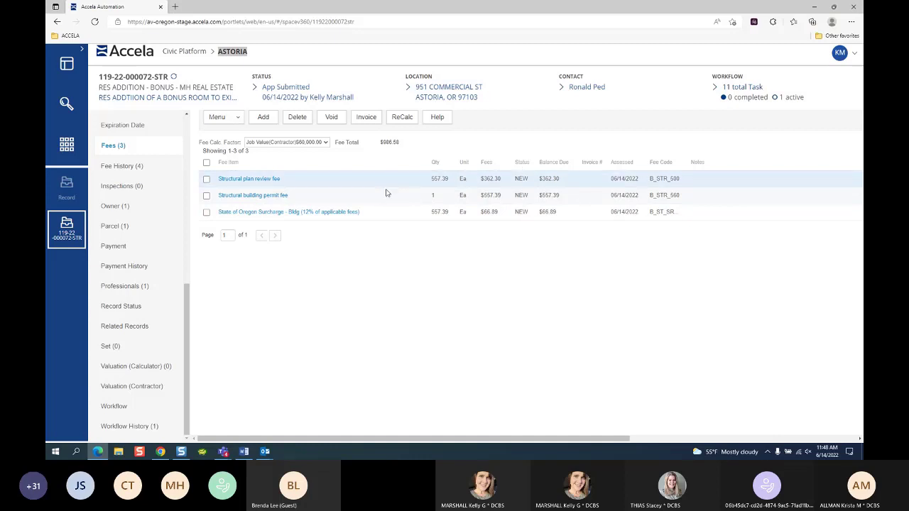
pyautogui.click(206, 179)
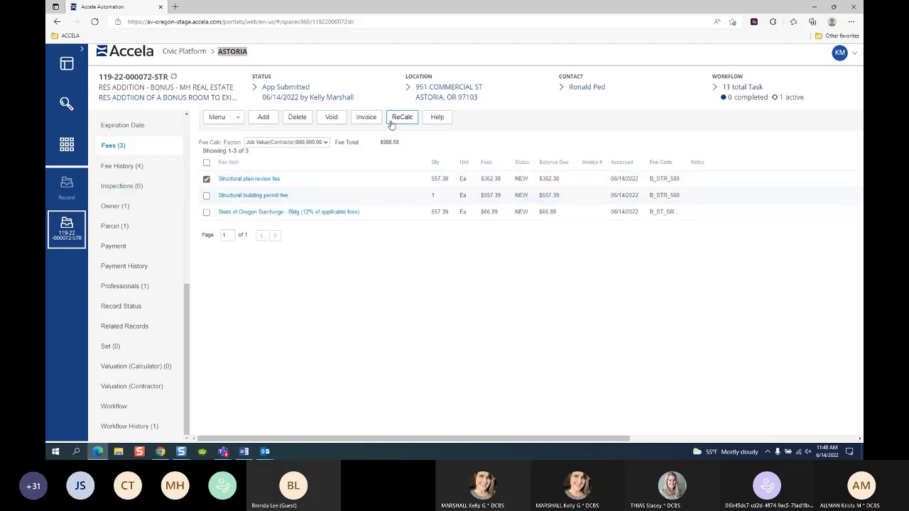
pyautogui.click(297, 118)
# Step: Invoice the $362.30 Structural plan review fee, creating invoice 4260
pyautogui.click(205, 179)
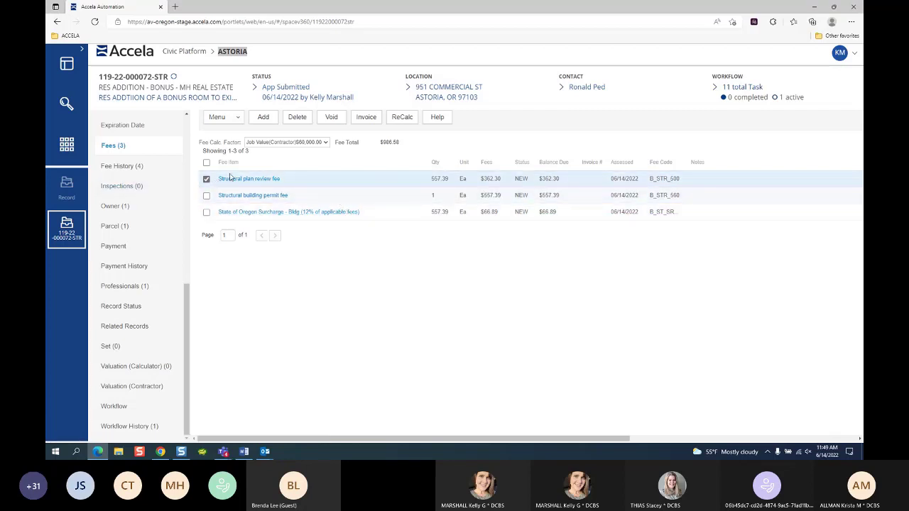
pyautogui.click(365, 118)
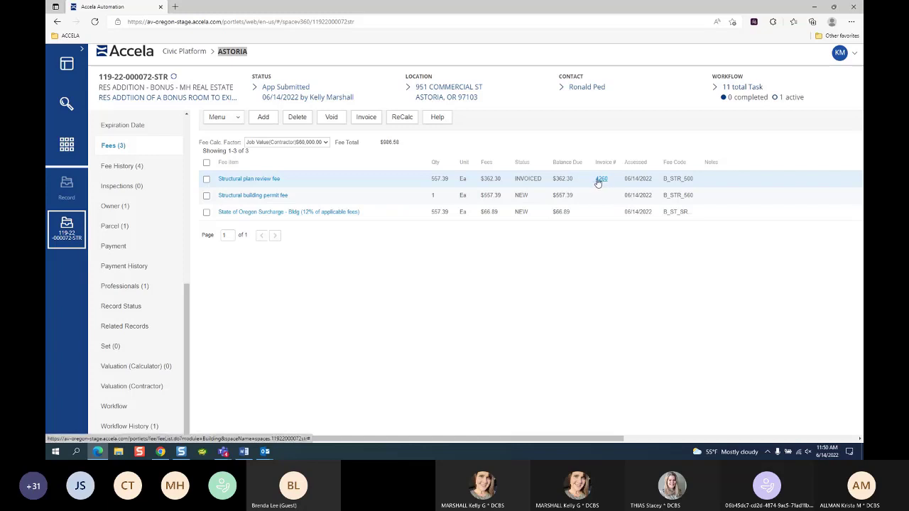
# Step: Show the Payment summary and highlight the $0.00 total payment and $0.00 amount not applied
pyautogui.click(120, 248)
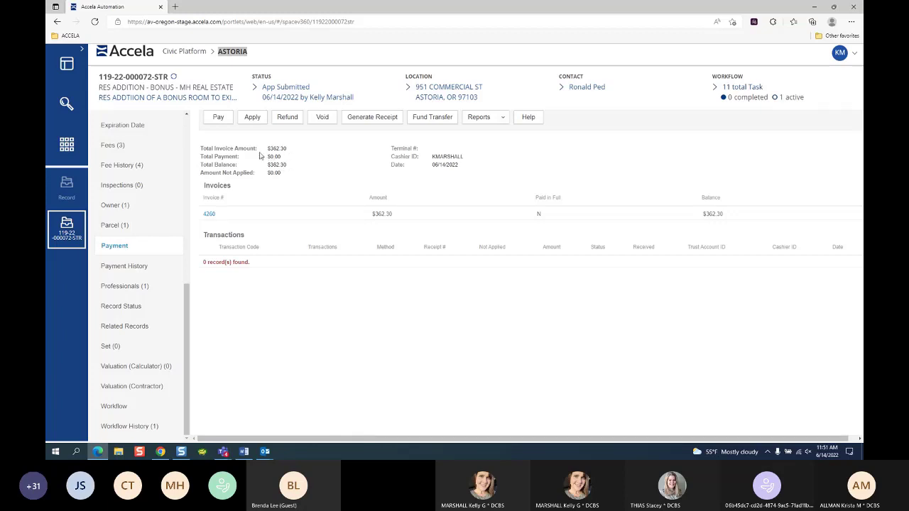
pyautogui.moveTo(267, 156); pyautogui.dragTo(282, 159)
pyautogui.click(269, 176)
pyautogui.moveTo(269, 177); pyautogui.dragTo(280, 175)
# Step: Start a payment on invoice 4260, switch the method to Check, and retype the amount as 362.00
pyautogui.click(224, 118)
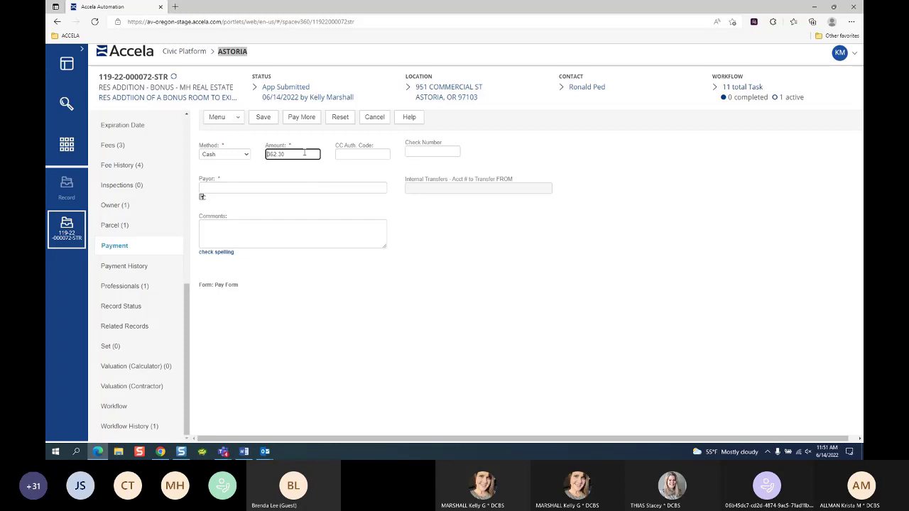
pyautogui.moveTo(299, 153); pyautogui.dragTo(263, 155)
pyautogui.click(221, 155)
pyautogui.click(221, 180)
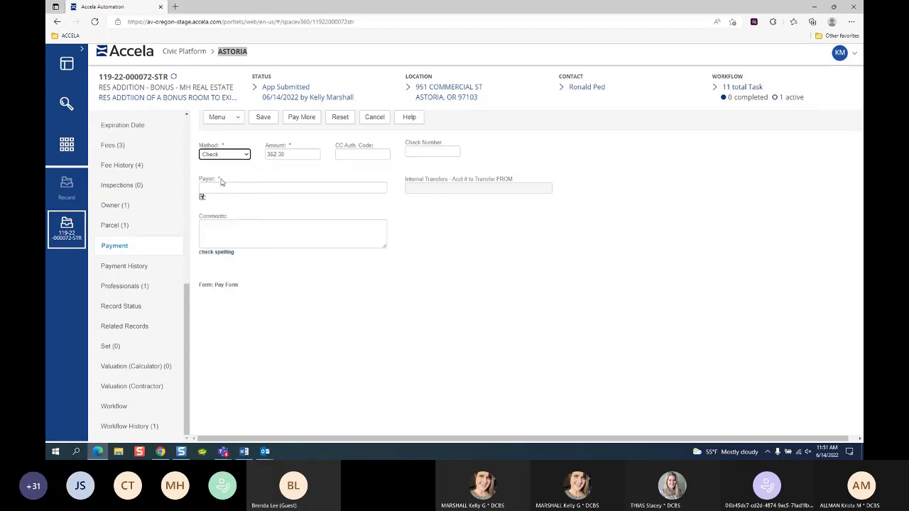
pyautogui.click(306, 152)
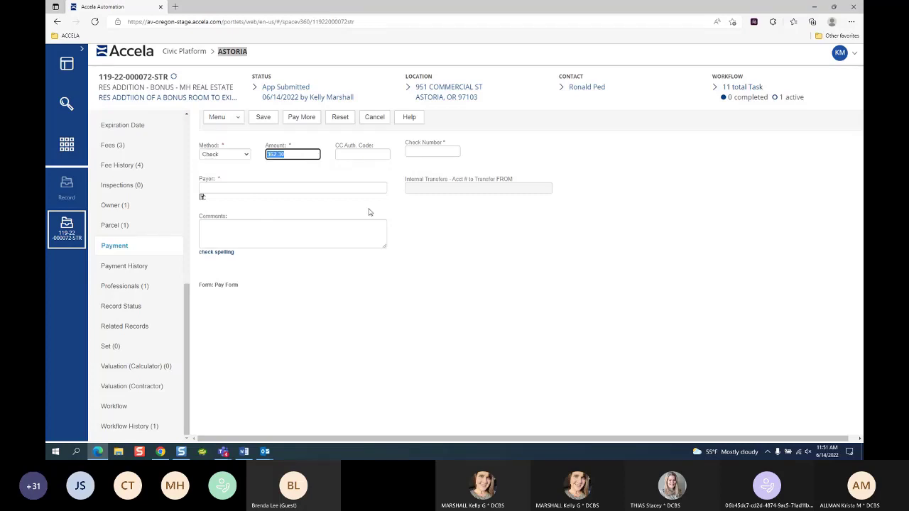
pyautogui.write('362.00')
# Step: Discard the edited payment and begin a fresh 362.30 payment, bringing up the method choices
pyautogui.click(374, 117)
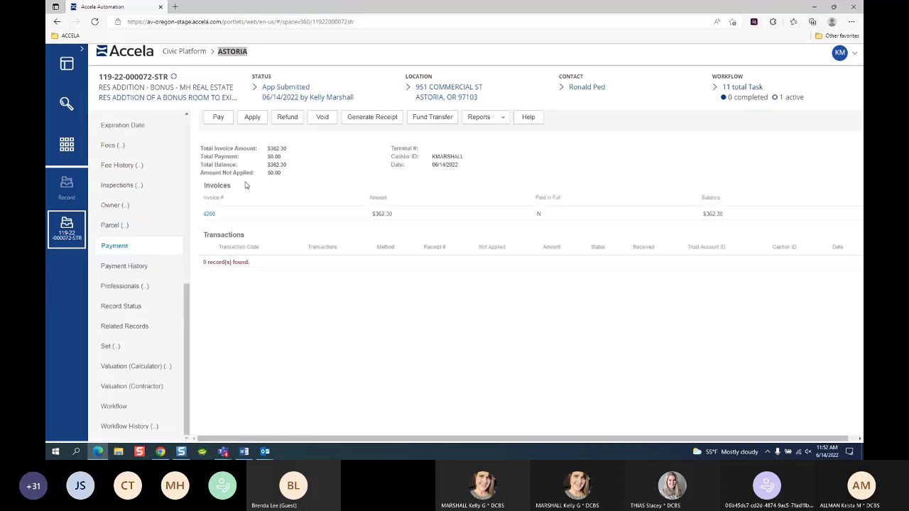
pyautogui.click(225, 119)
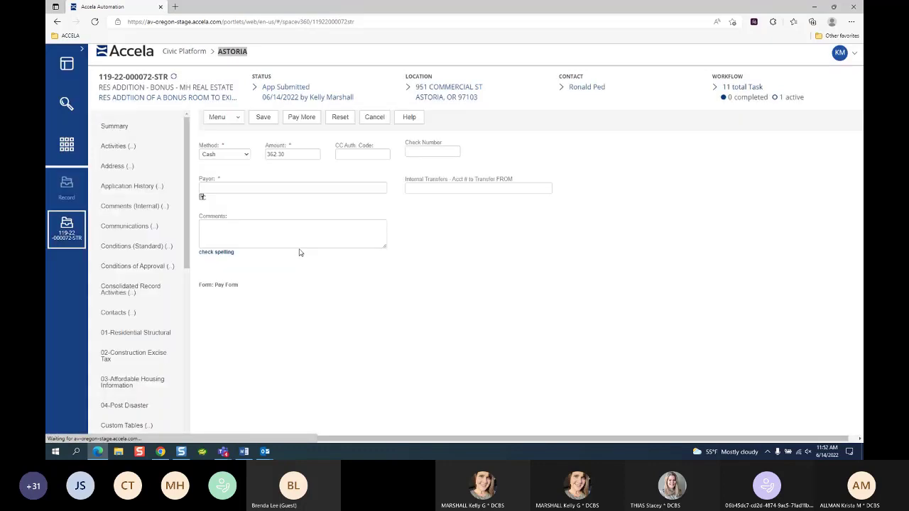
pyautogui.click(238, 156)
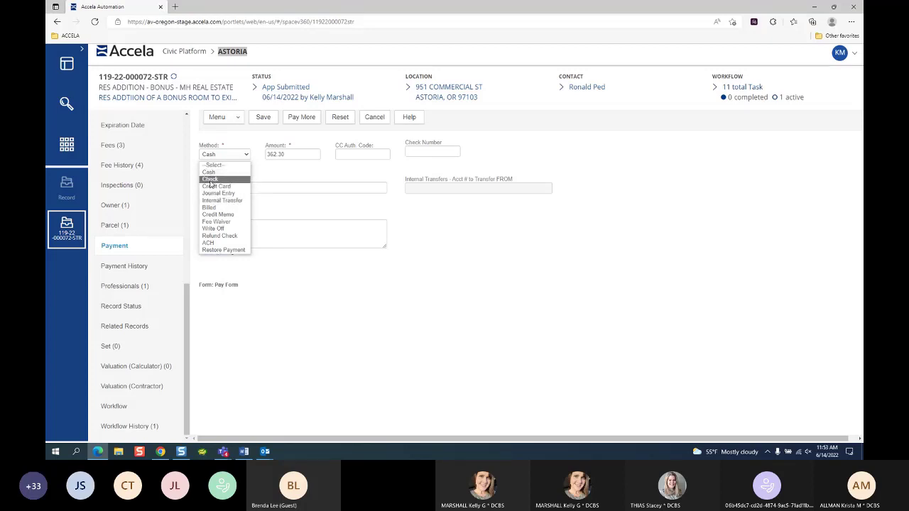
# Step: Set the payment method to Check, with check number 258 and the payor's name
pyautogui.click(212, 178)
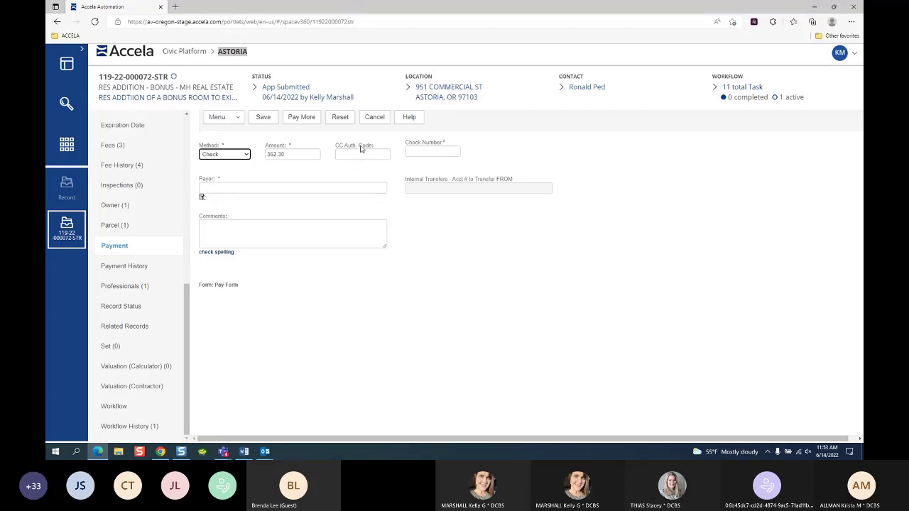
pyautogui.click(439, 152)
pyautogui.write('258')
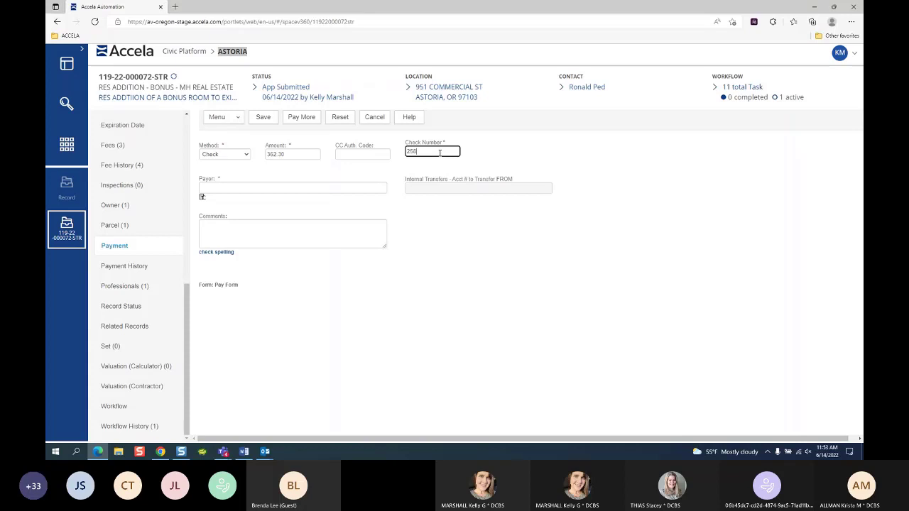
pyautogui.click(223, 187)
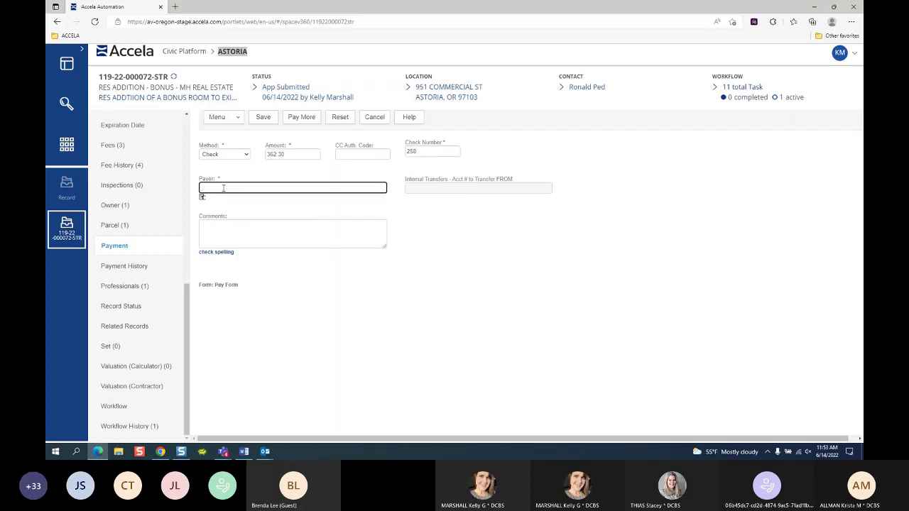
pyautogui.scroll(3, 112, 216)
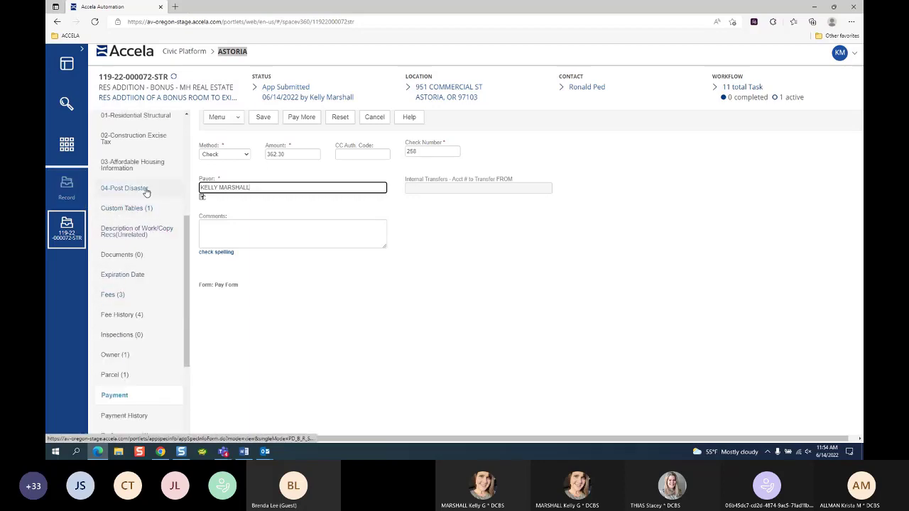
pyautogui.scroll(1, 129, 199)
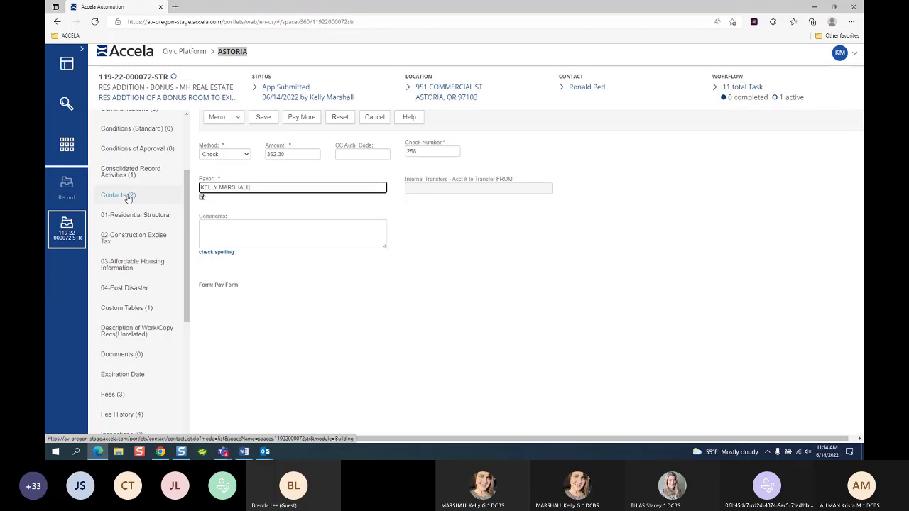
# Step: Clear the payor name, cancel the payor lookup, and open the record's two-contact list
pyautogui.moveTo(588, 109)
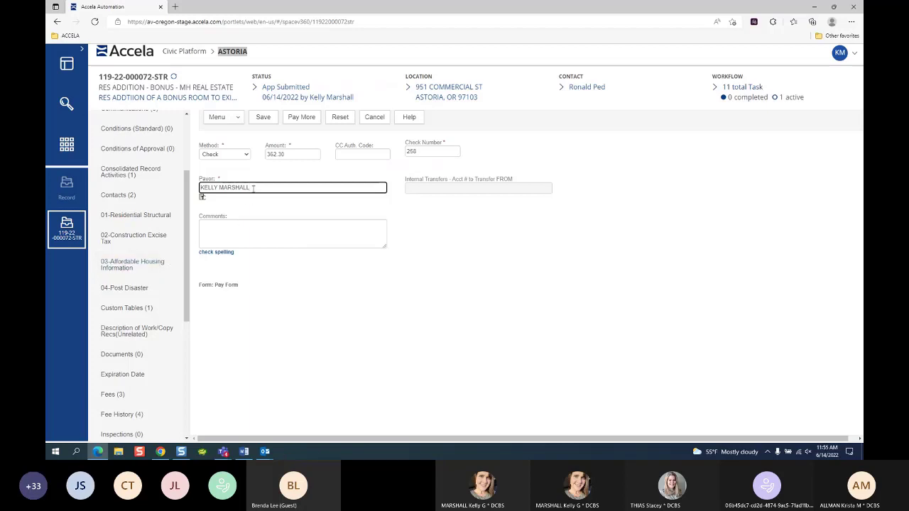
pyautogui.moveTo(252, 189); pyautogui.dragTo(201, 189)
pyautogui.press('BackSpace')
pyautogui.click(202, 201)
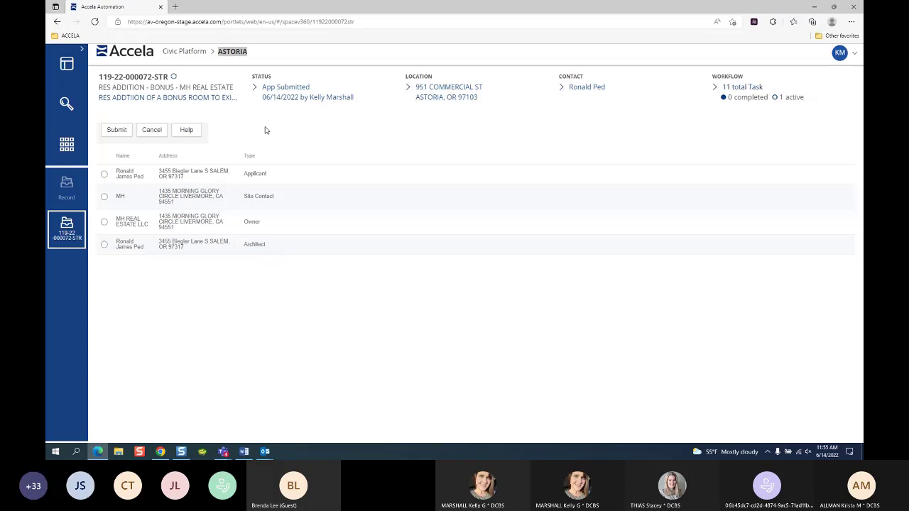
pyautogui.click(151, 130)
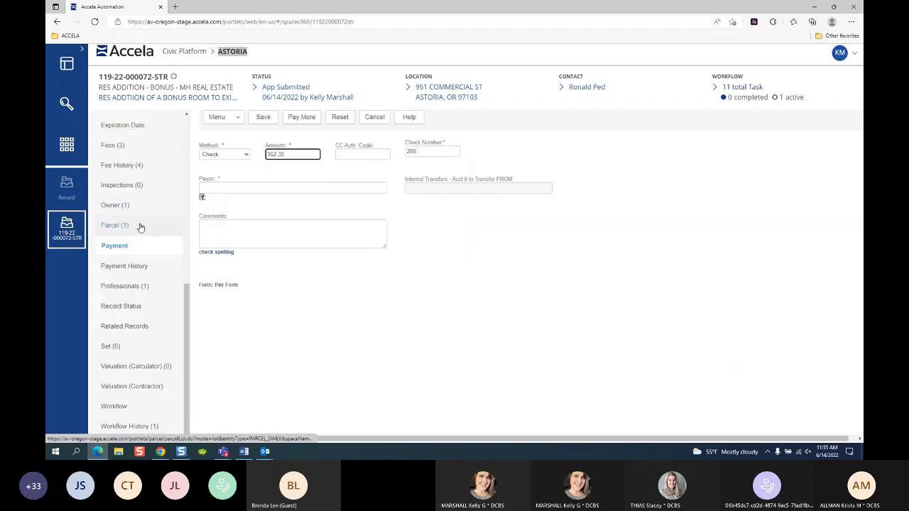
pyautogui.scroll(10, 140, 227)
pyautogui.click(132, 296)
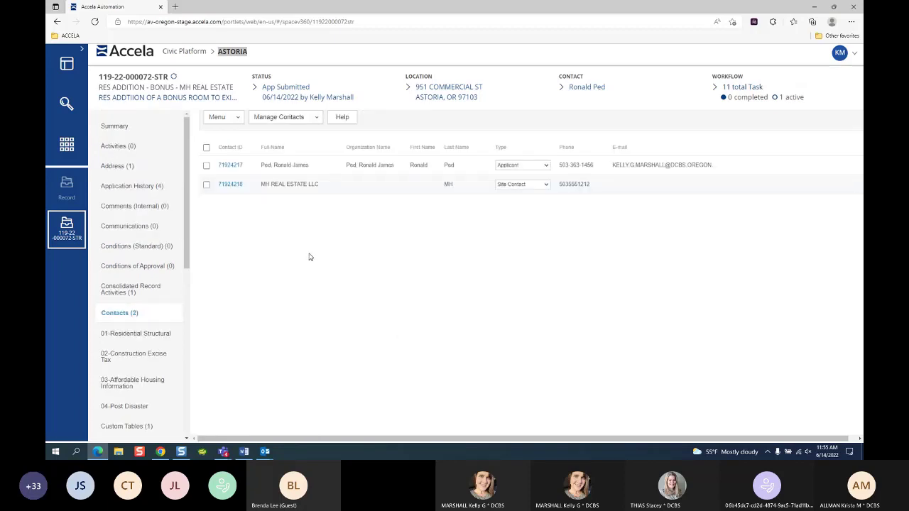
# Step: Start a new Billed To contact and fill in its full, last and first name
pyautogui.click(278, 119)
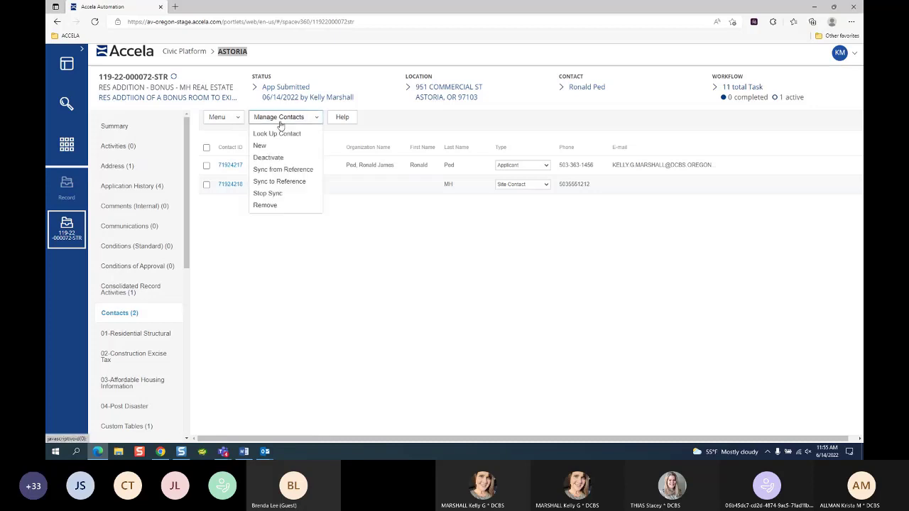
pyautogui.click(274, 146)
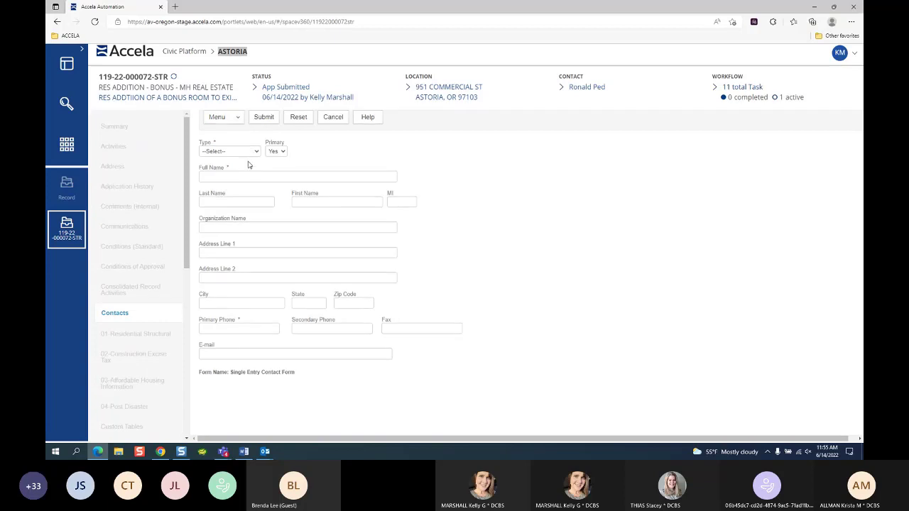
pyautogui.click(250, 153)
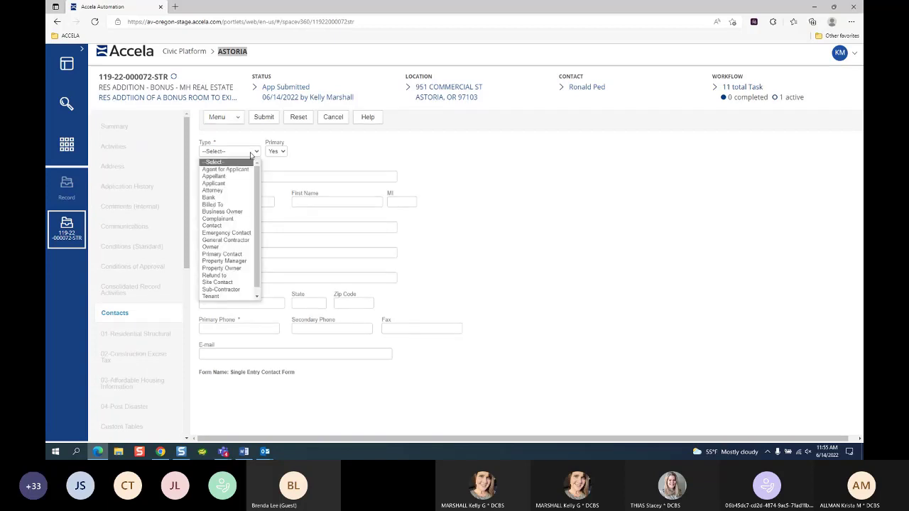
pyautogui.click(228, 205)
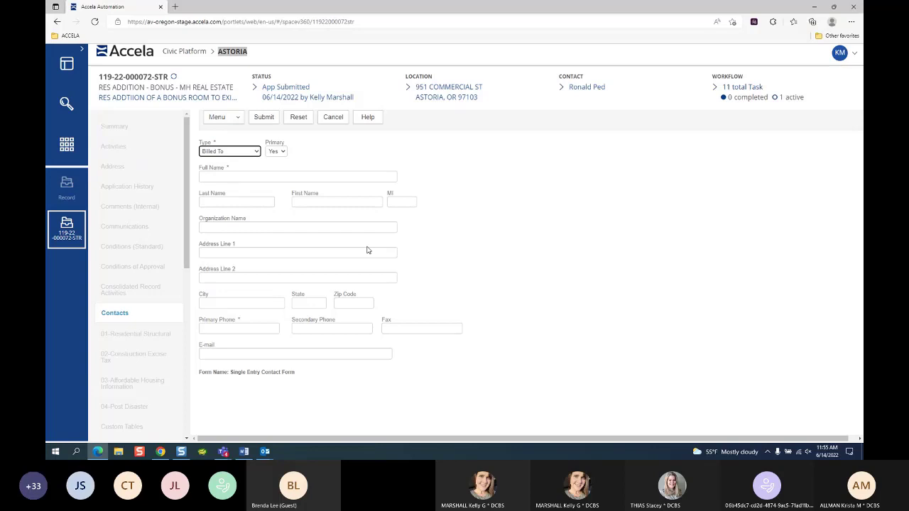
pyautogui.click(234, 175)
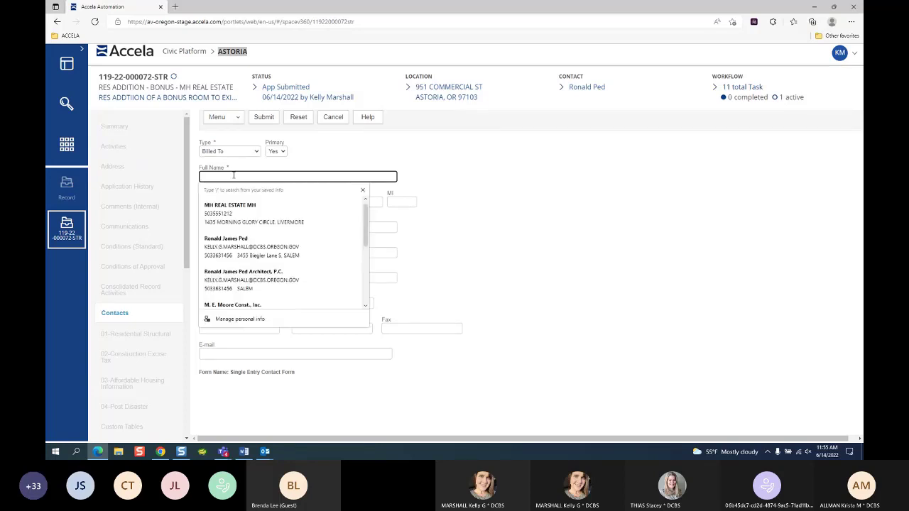
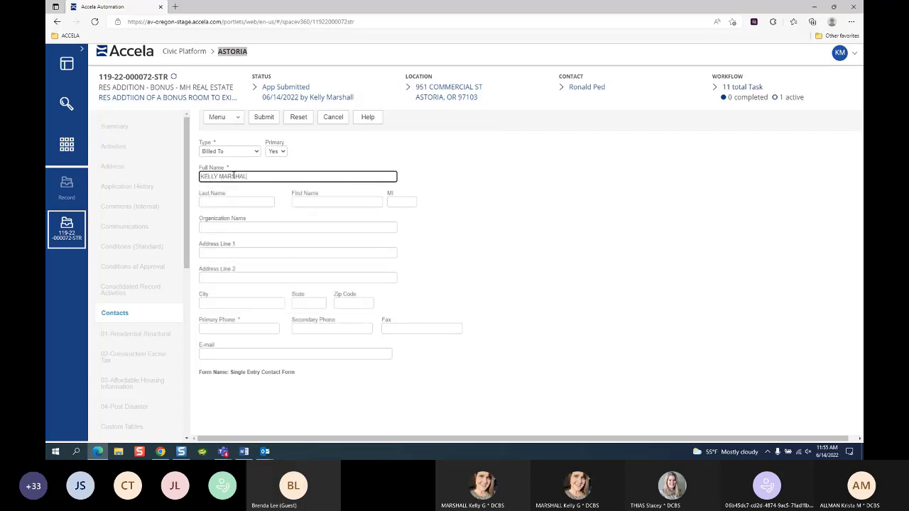
pyautogui.press('Tab')
pyautogui.press('Tab')
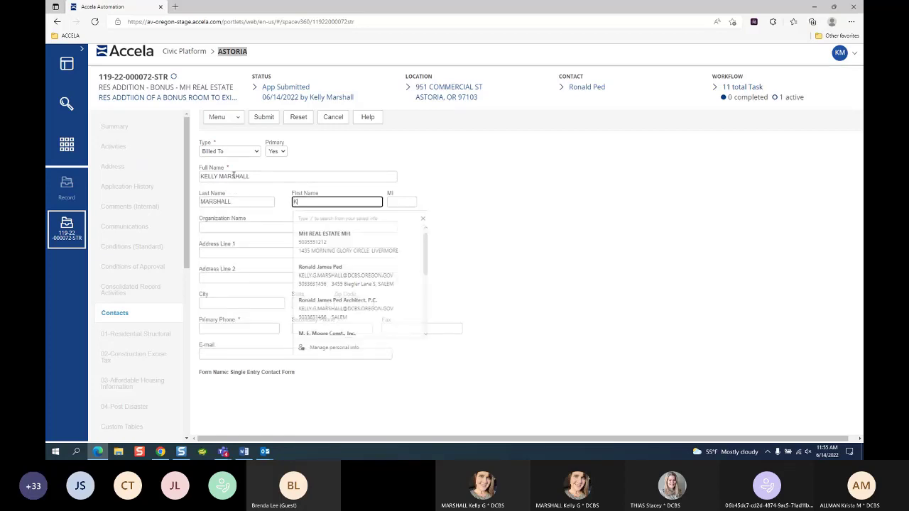
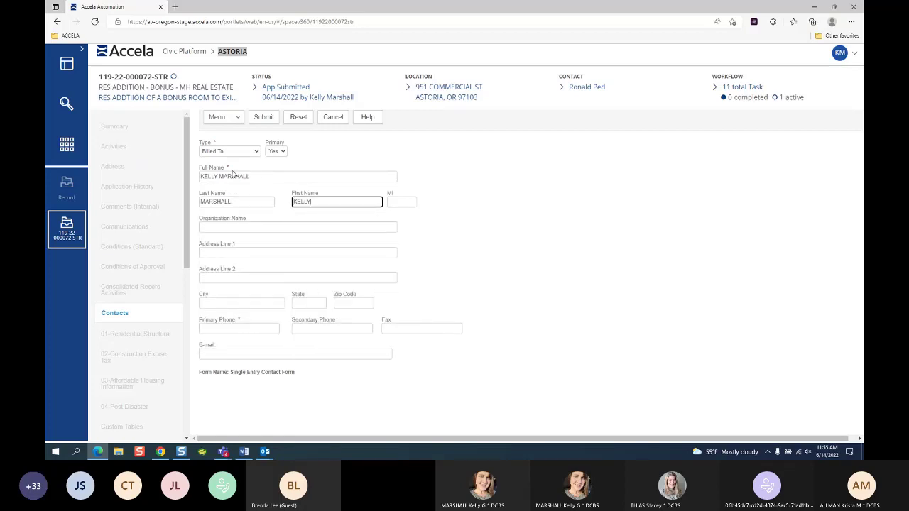
# Step: Enter the contact's primary phone number and e-mail address, then submit the contact
pyautogui.click(236, 328)
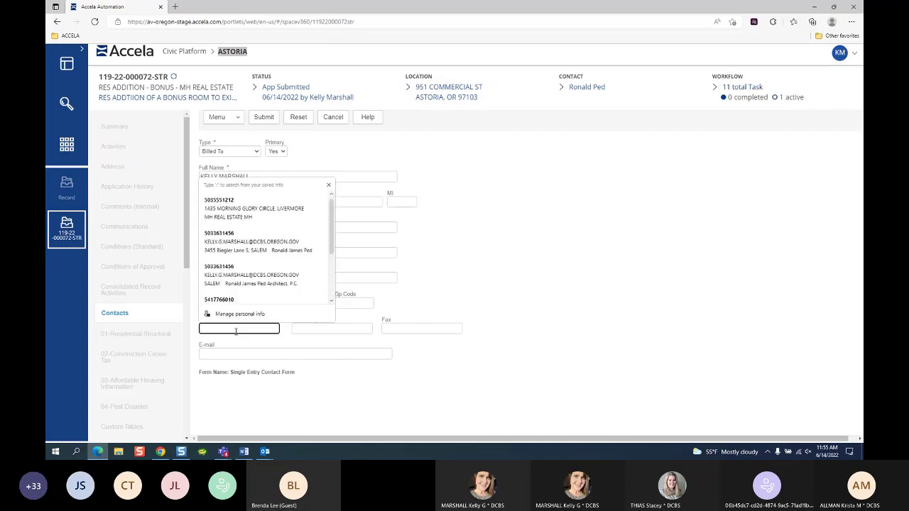
pyautogui.click(378, 363)
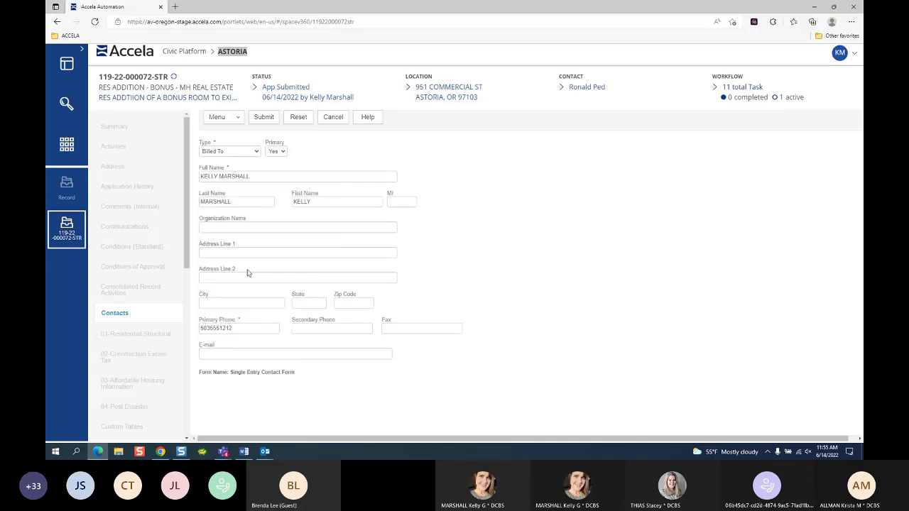
pyautogui.doubleClick(251, 204)
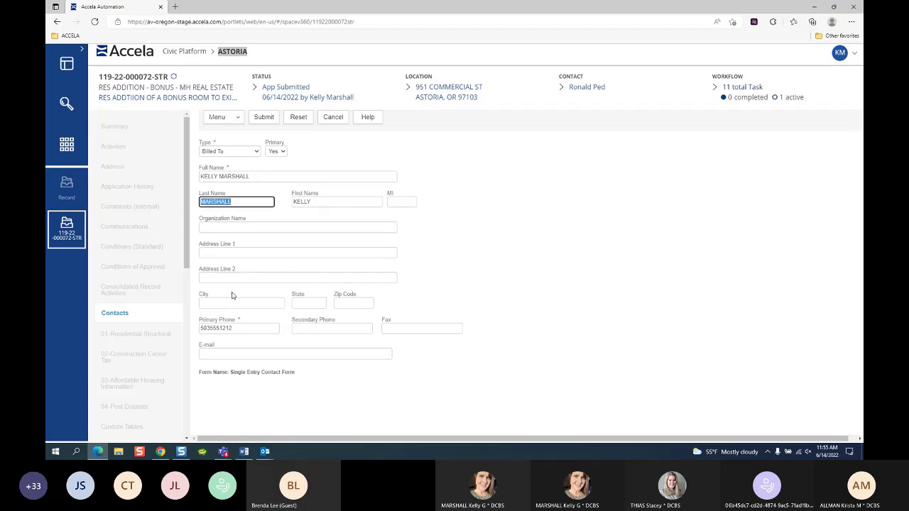
pyautogui.click(216, 354)
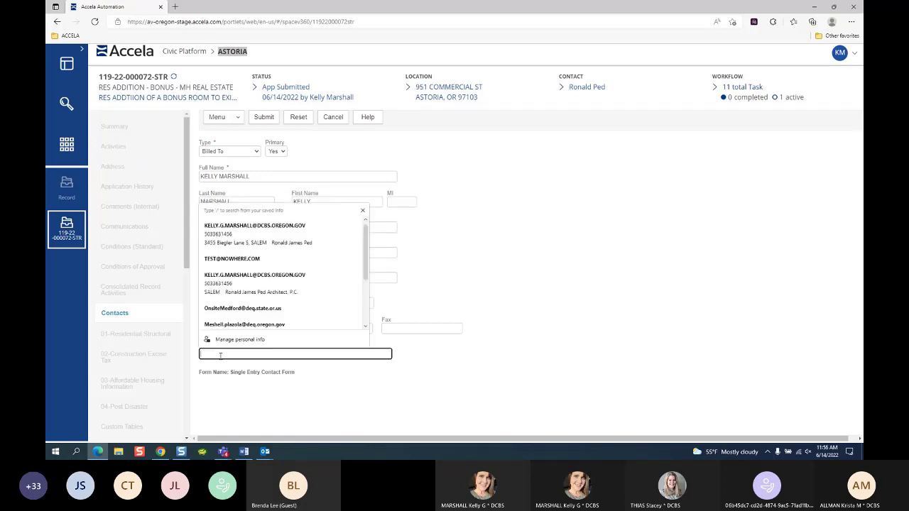
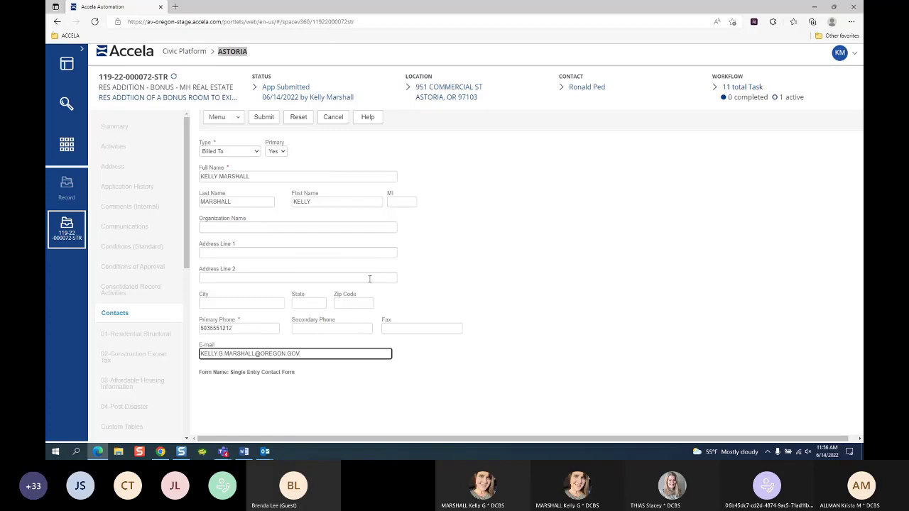
pyautogui.click(265, 119)
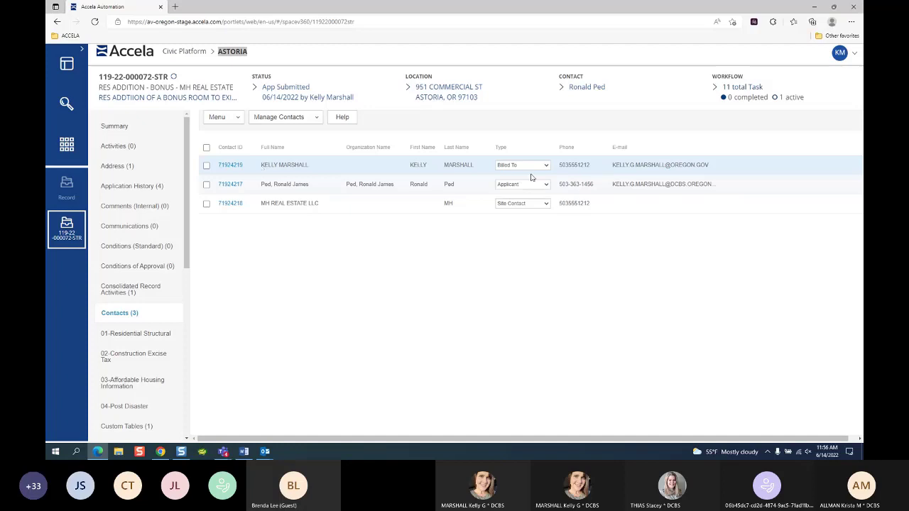
# Step: Start a new invoice payment by Check with check number 258
pyautogui.scroll(-10, 135, 355)
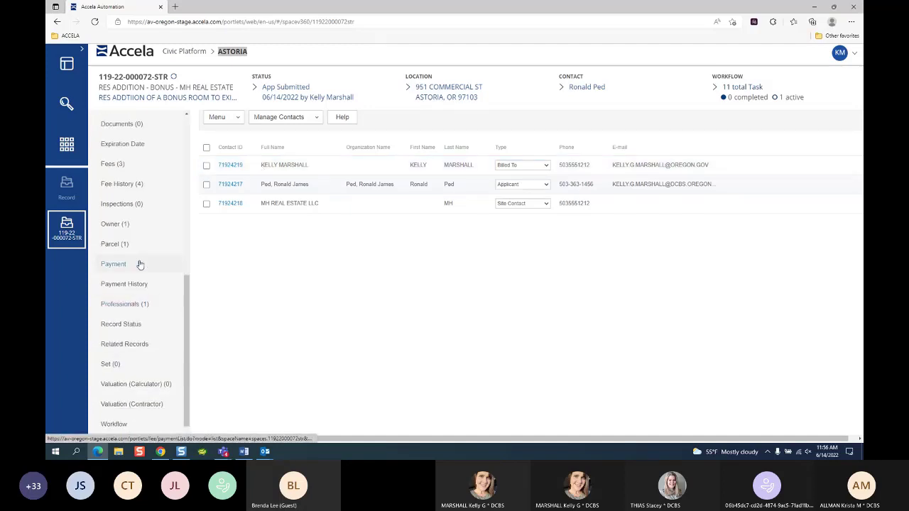
pyautogui.click(122, 266)
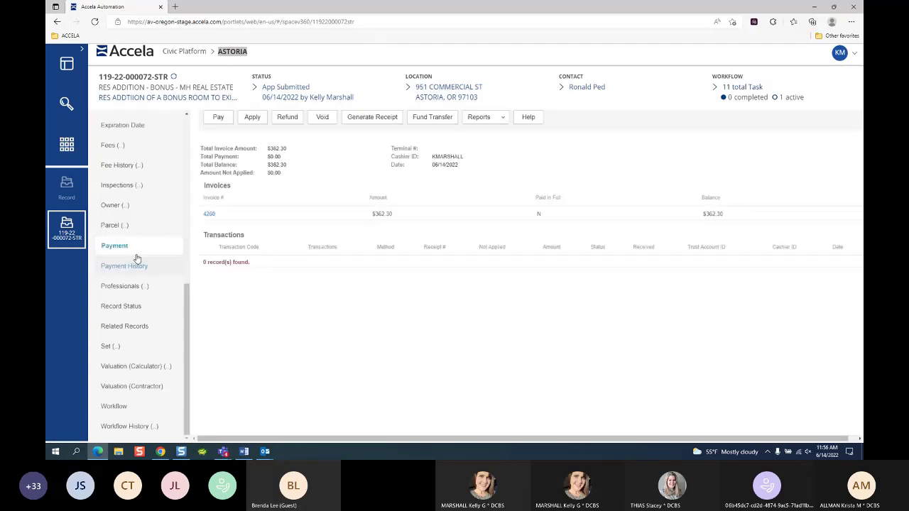
pyautogui.click(217, 118)
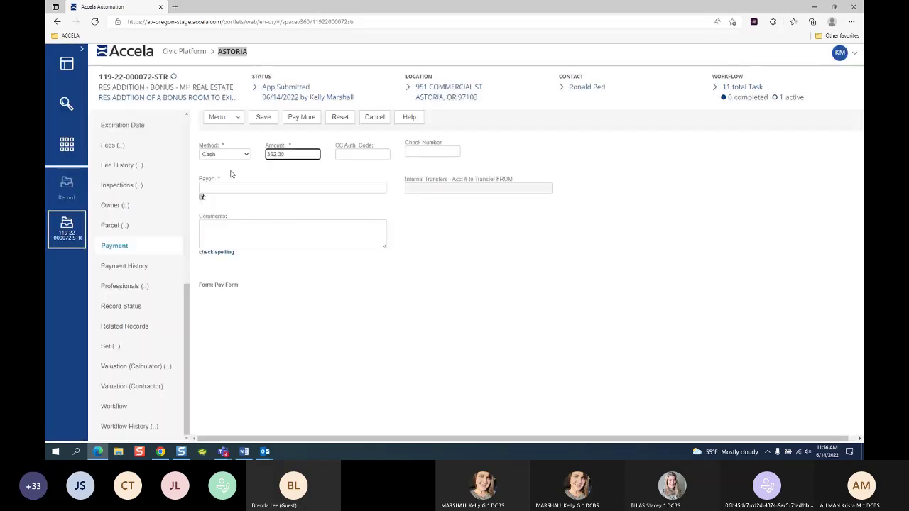
pyautogui.click(226, 155)
pyautogui.click(213, 175)
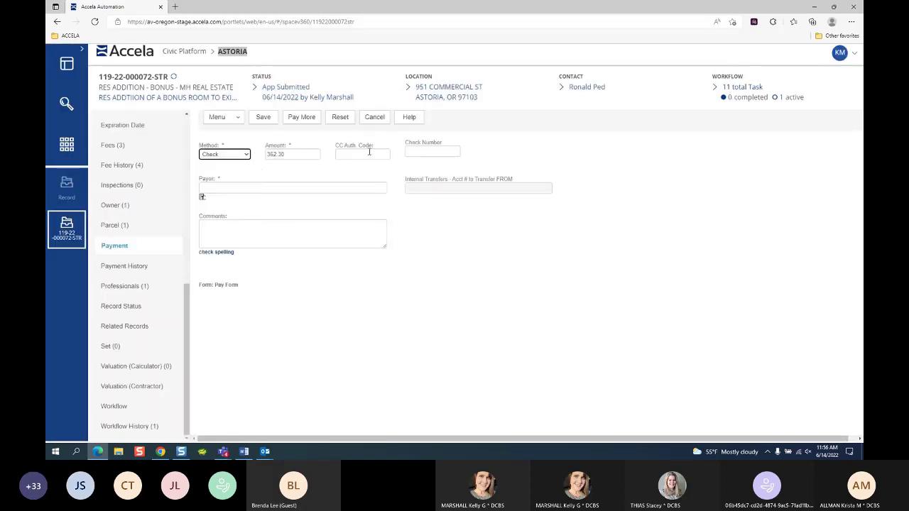
pyautogui.click(422, 152)
pyautogui.write('258')
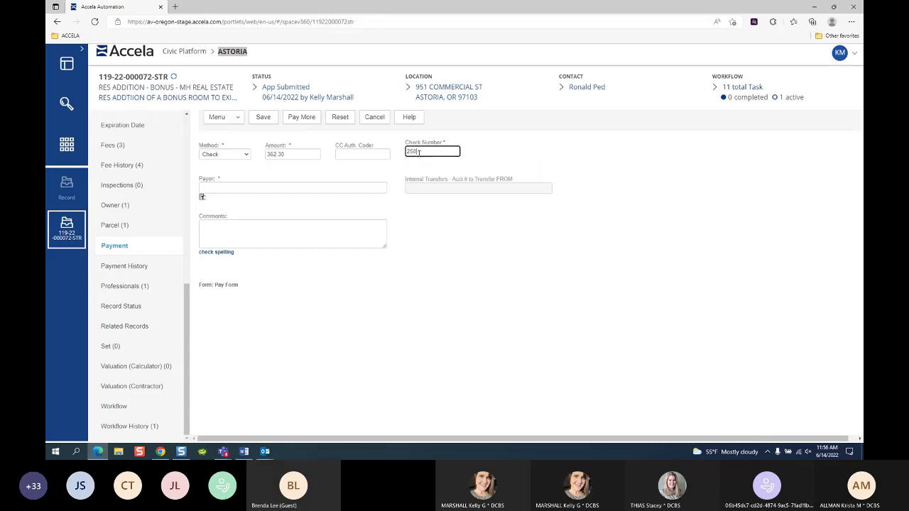
# Step: Choose the Billed To contact as payor and save the $362.30 check payment
pyautogui.click(201, 197)
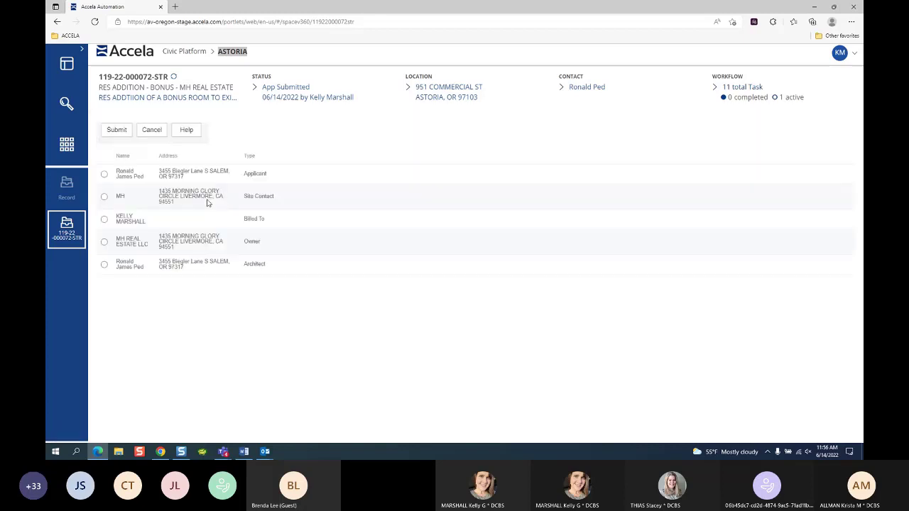
pyautogui.click(104, 220)
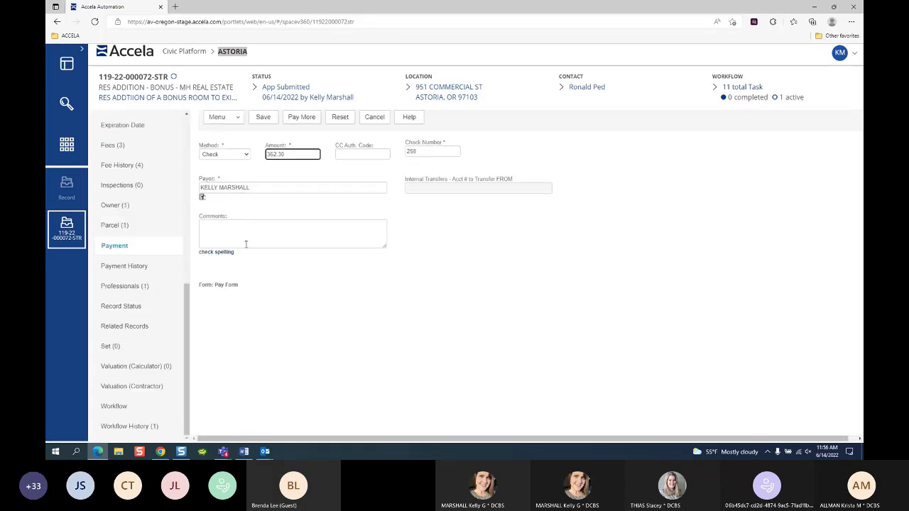
pyautogui.click(209, 226)
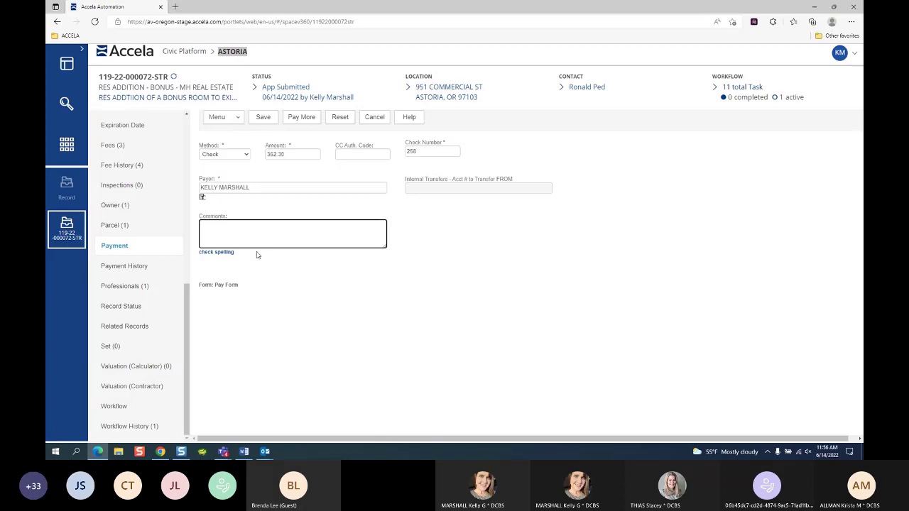
pyautogui.click(261, 119)
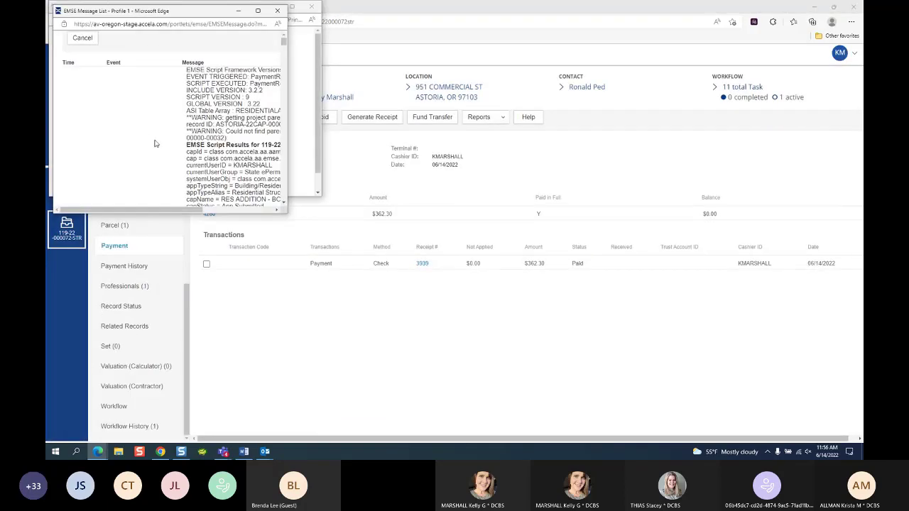
# Step: Dismiss the script messages, maximize the receipt window and zoom in four times
pyautogui.click(277, 10)
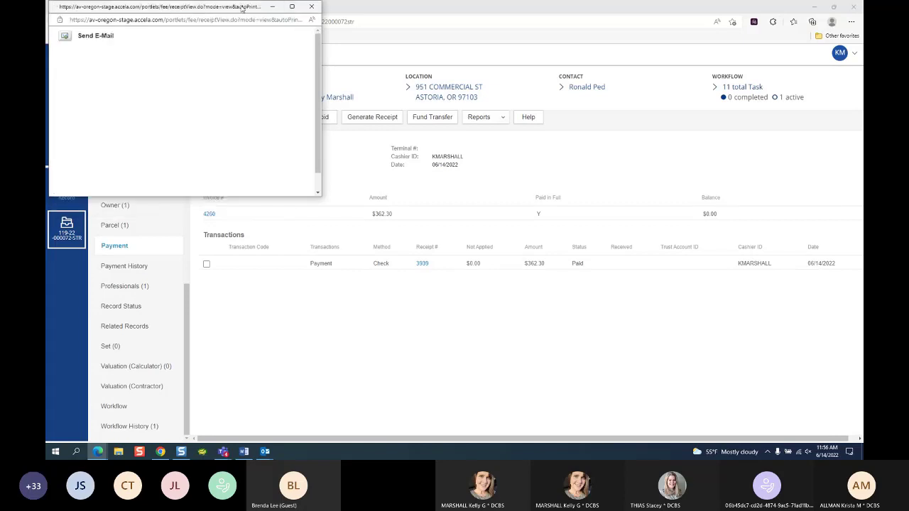
pyautogui.moveTo(242, 7); pyautogui.dragTo(416, 169)
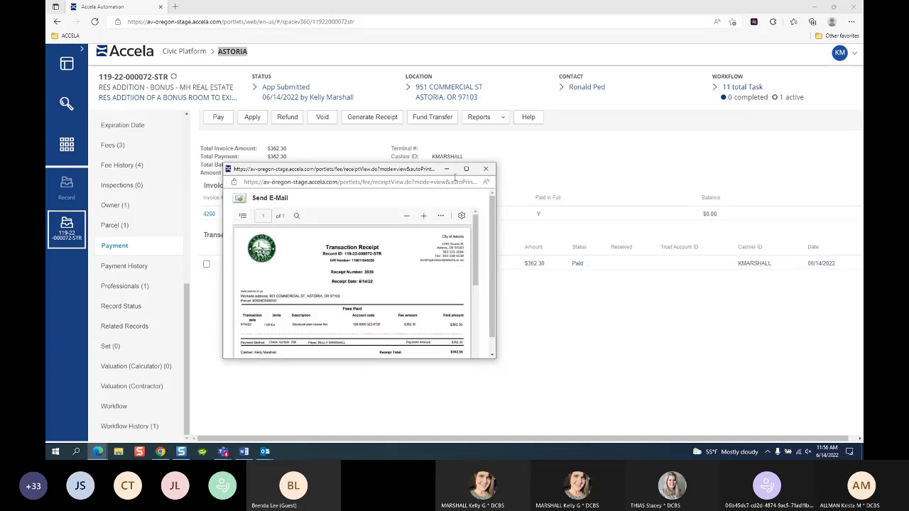
pyautogui.click(466, 169)
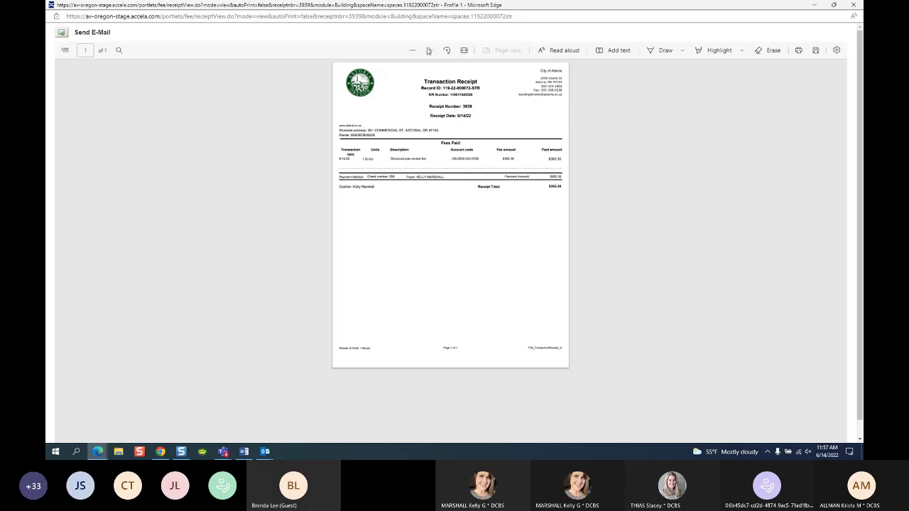
pyautogui.click(430, 50)
pyautogui.click(430, 50)
pyautogui.click(430, 51)
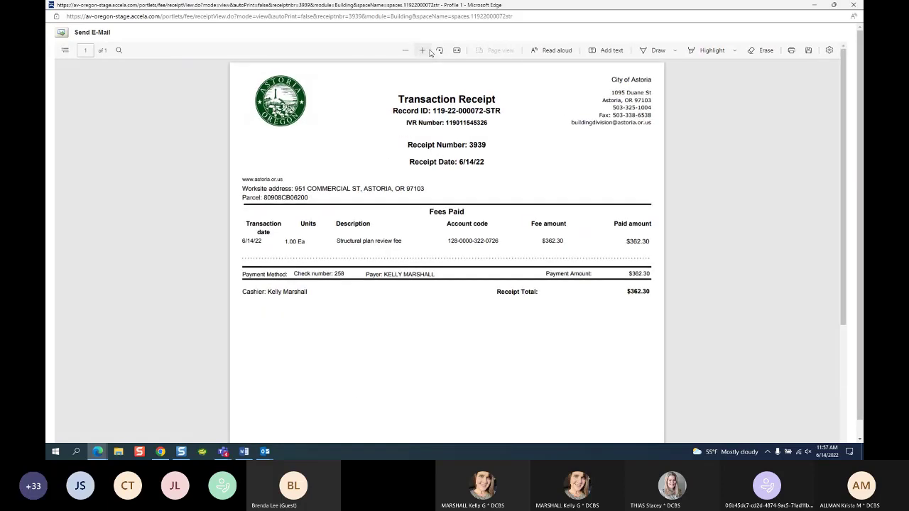
pyautogui.click(430, 51)
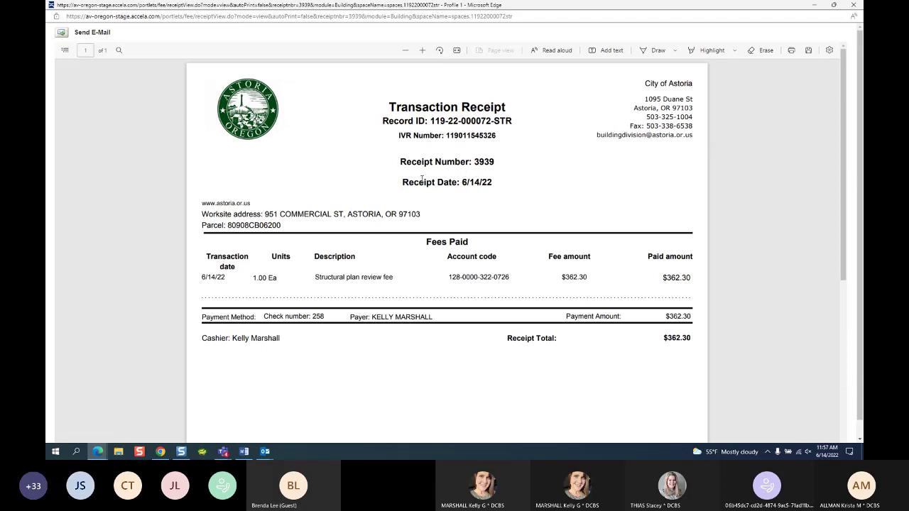
# Step: Highlight receipt number 3939, record ID, worksite address, Fees Paid row and account codes
pyautogui.moveTo(475, 162); pyautogui.dragTo(500, 163)
pyautogui.moveTo(431, 121); pyautogui.dragTo(512, 125)
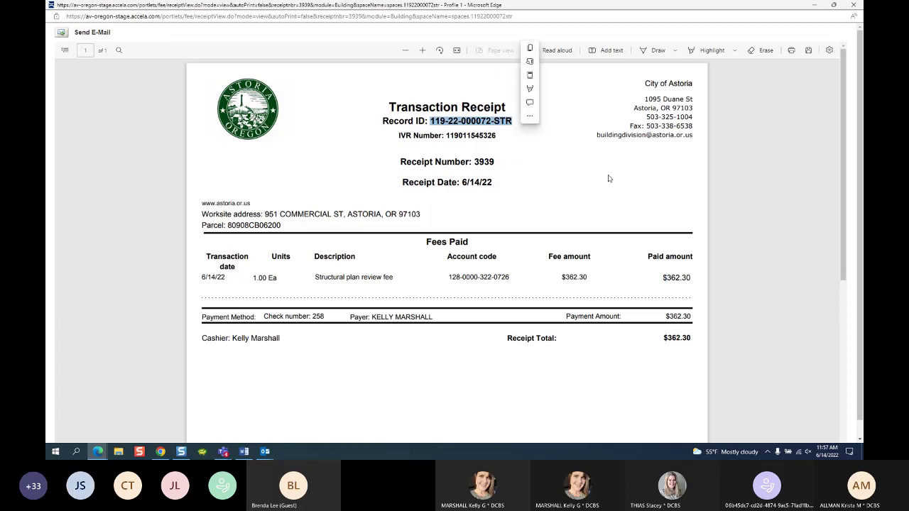
pyautogui.moveTo(201, 213); pyautogui.dragTo(286, 238)
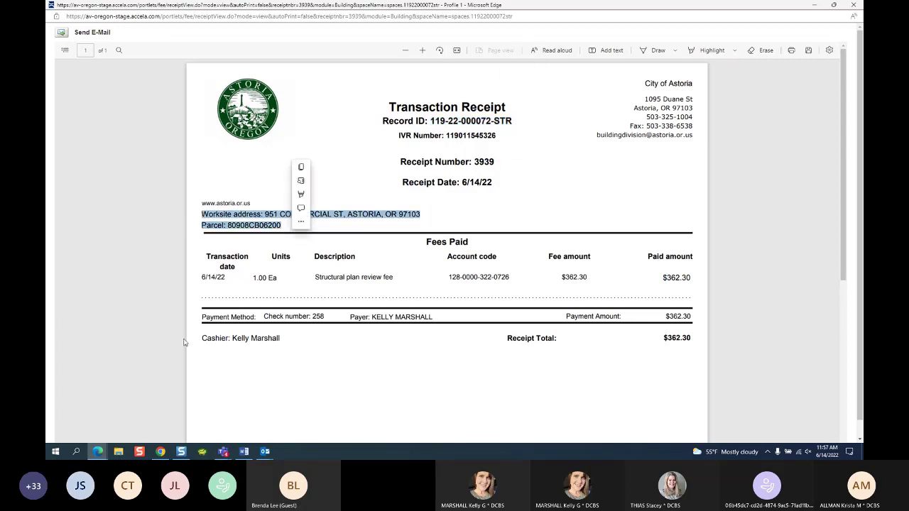
pyautogui.moveTo(206, 277); pyautogui.dragTo(280, 284)
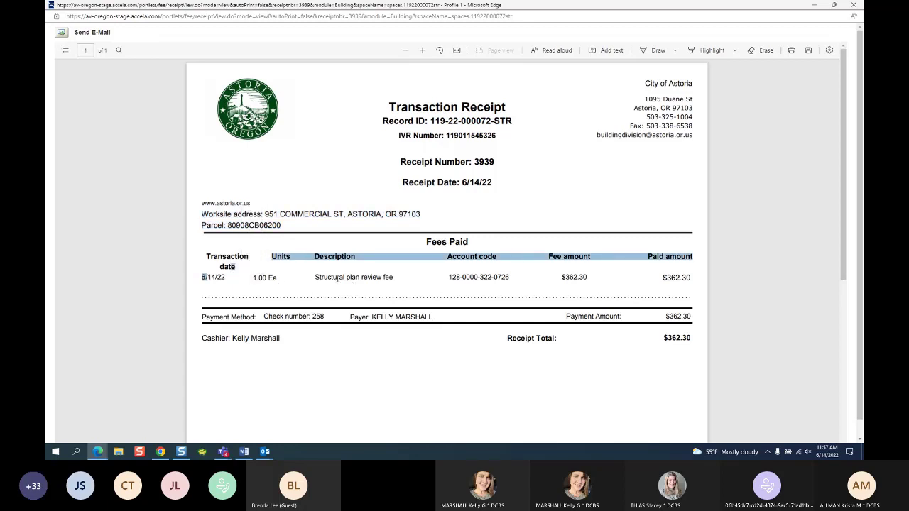
pyautogui.moveTo(335, 278); pyautogui.dragTo(383, 285)
pyautogui.moveTo(456, 277); pyautogui.dragTo(502, 281)
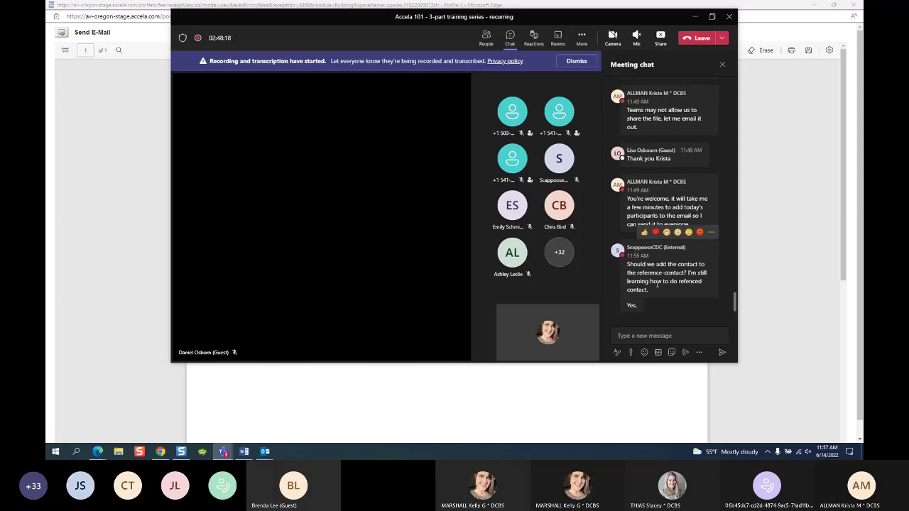
pyautogui.click(698, 22)
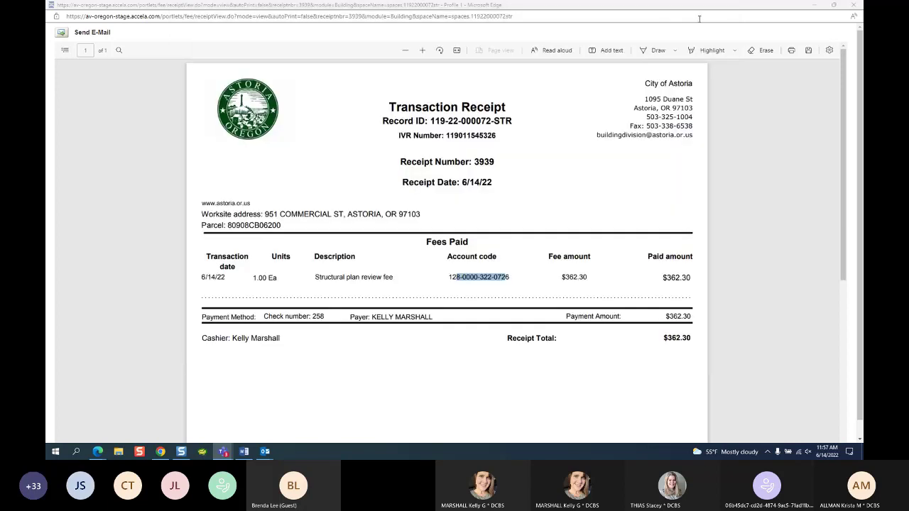
pyautogui.click(97, 452)
# Step: Star Contacts under ALL PAGES so it joins YOUR PAGES with Addresses, Parcels and Owners
pyautogui.click(105, 429)
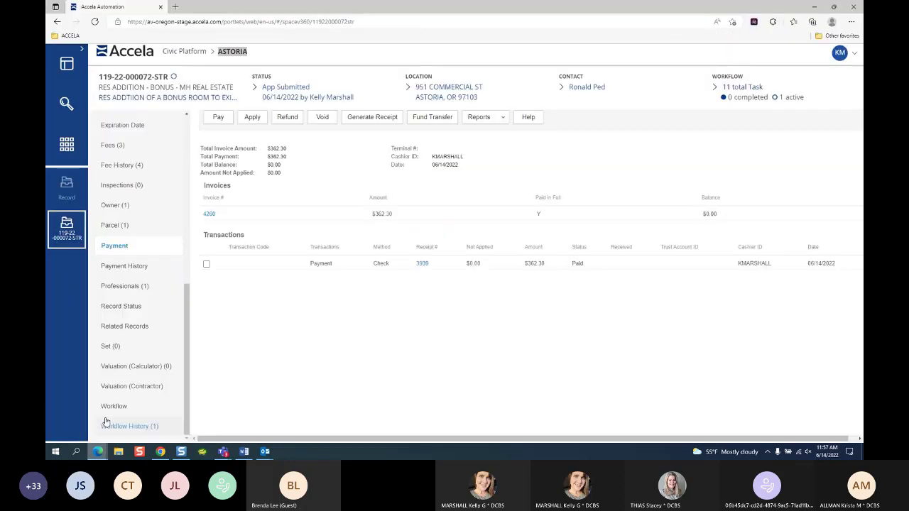
pyautogui.click(67, 147)
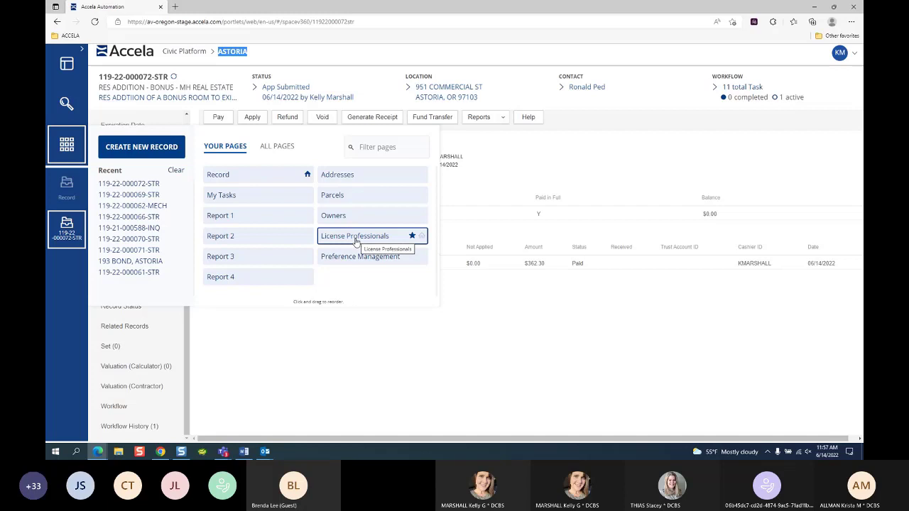
pyautogui.click(276, 146)
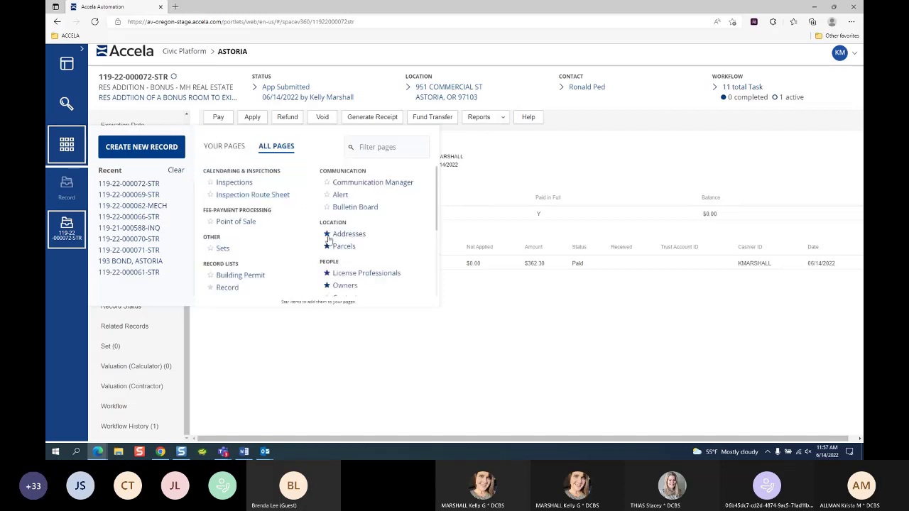
pyautogui.scroll(-1, 387, 268)
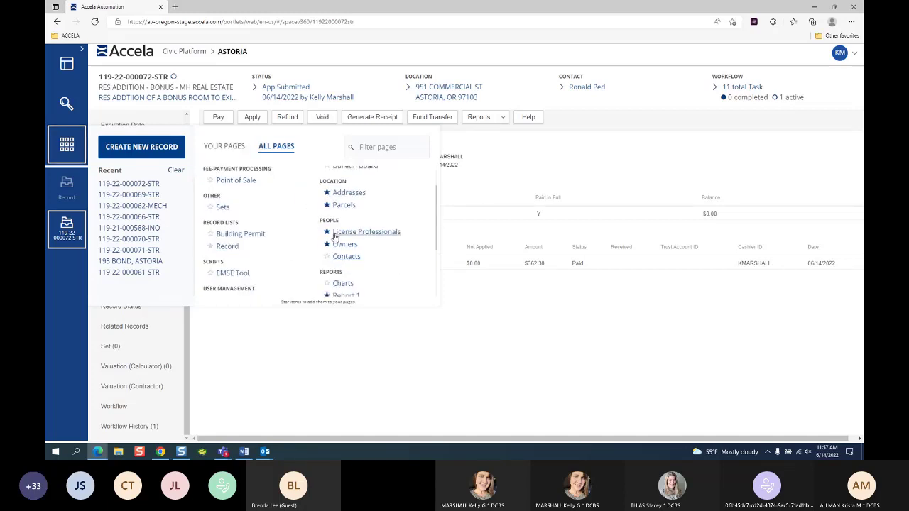
pyautogui.click(327, 256)
pyautogui.click(237, 145)
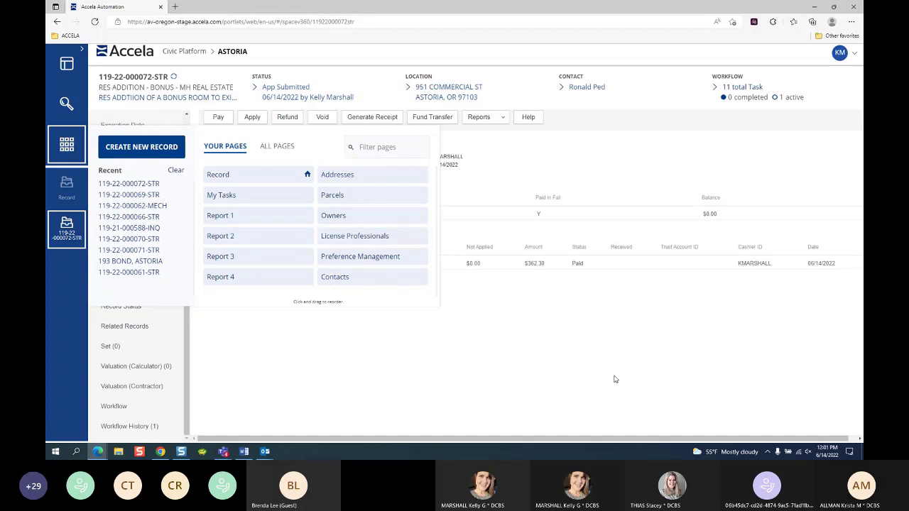
pyautogui.hotkey('alt', 'Tab')
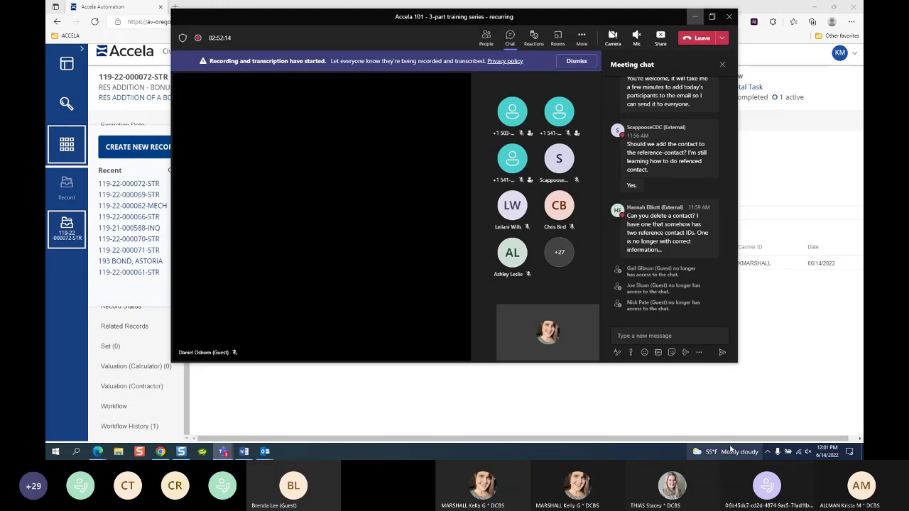
# Step: Open the Contacts tile from YOUR PAGES to list all 6461 contacts
pyautogui.click(697, 20)
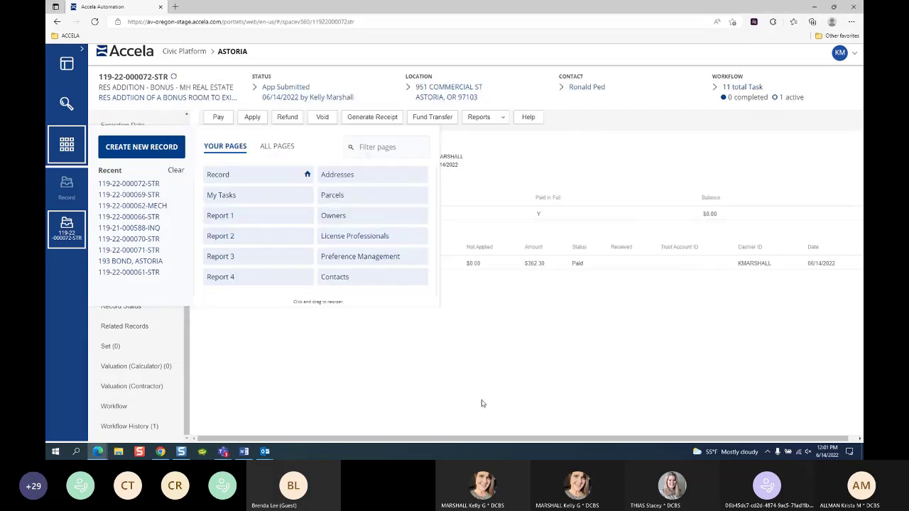
pyautogui.moveTo(68, 147)
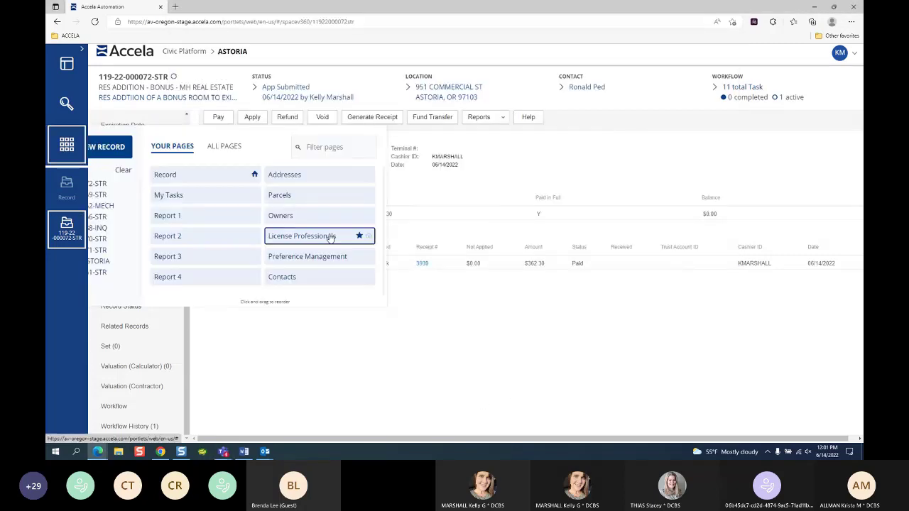
pyautogui.click(346, 277)
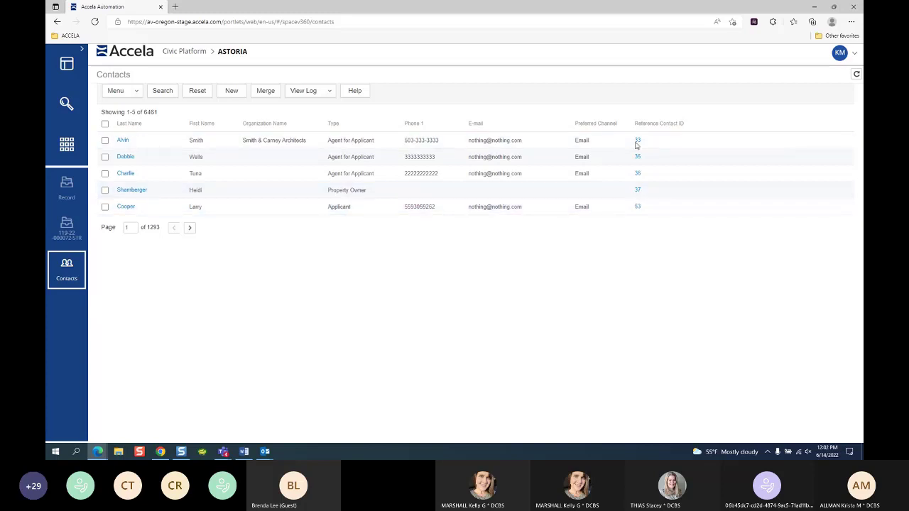
# Step: Check two contacts, cancel their merge, then open the first contact's detail form
pyautogui.click(106, 141)
pyautogui.hotkey('alt', 'Tab')
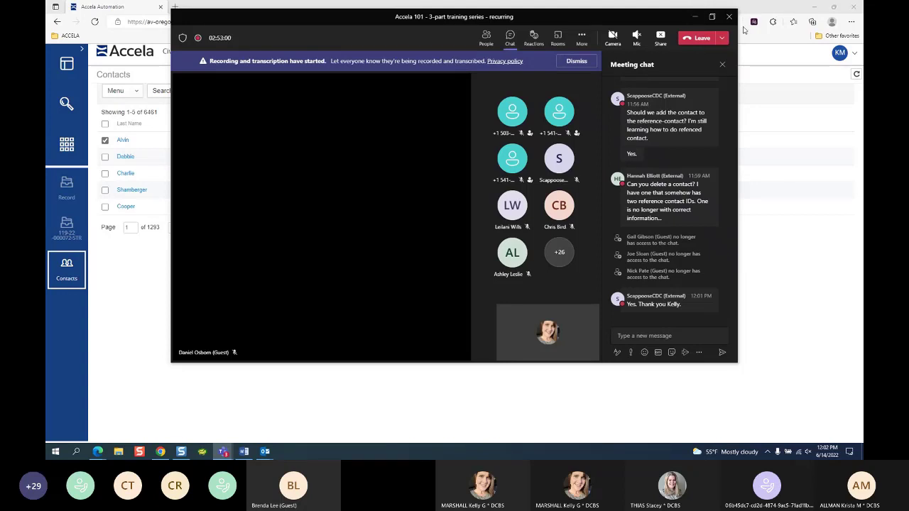
pyautogui.click(695, 15)
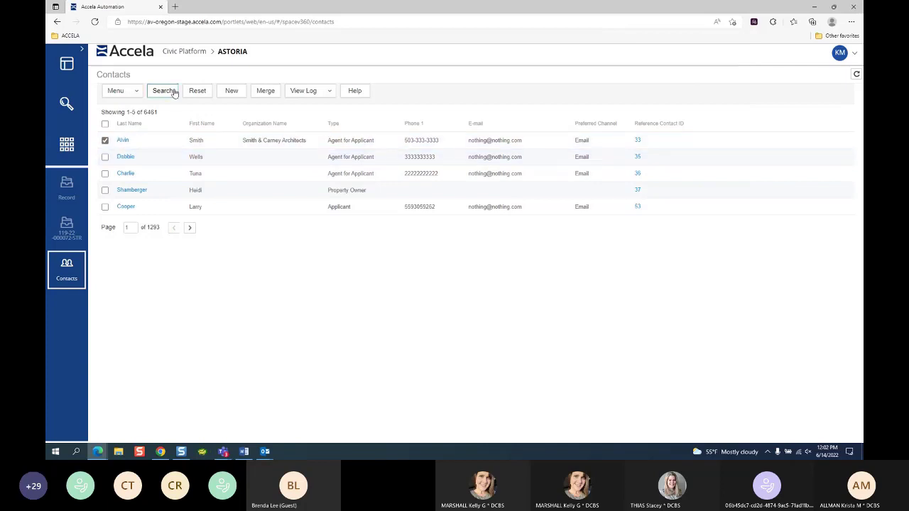
pyautogui.click(105, 157)
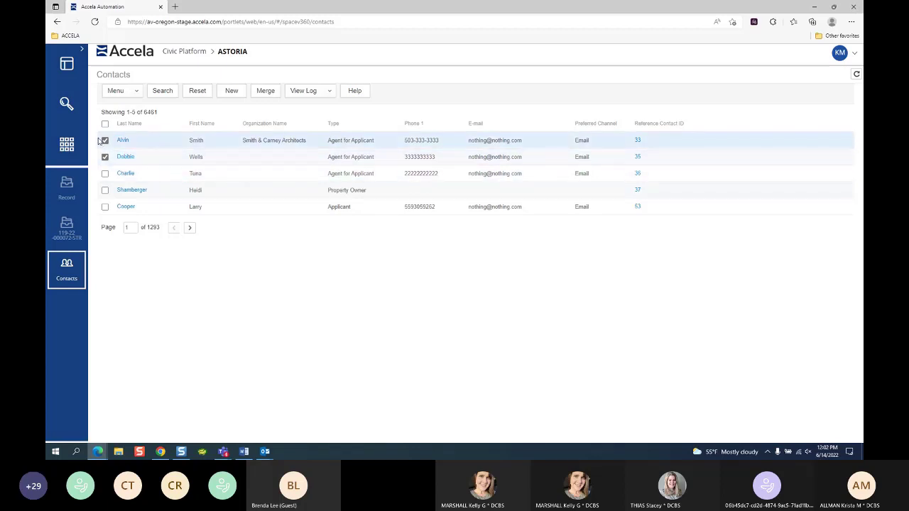
pyautogui.click(308, 86)
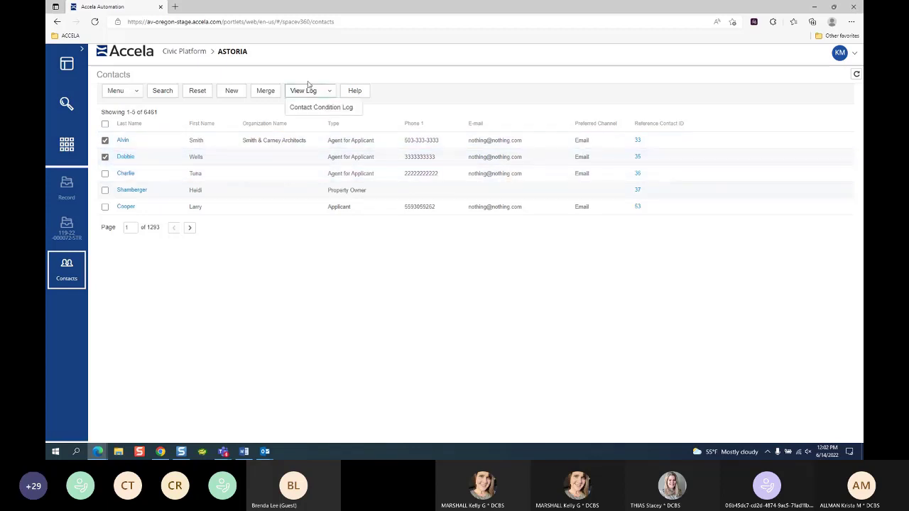
pyautogui.click(266, 92)
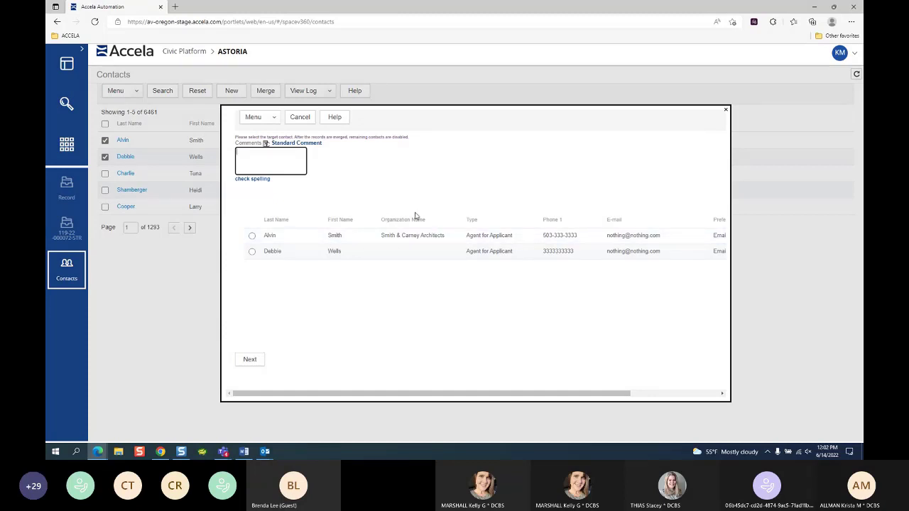
pyautogui.click(300, 117)
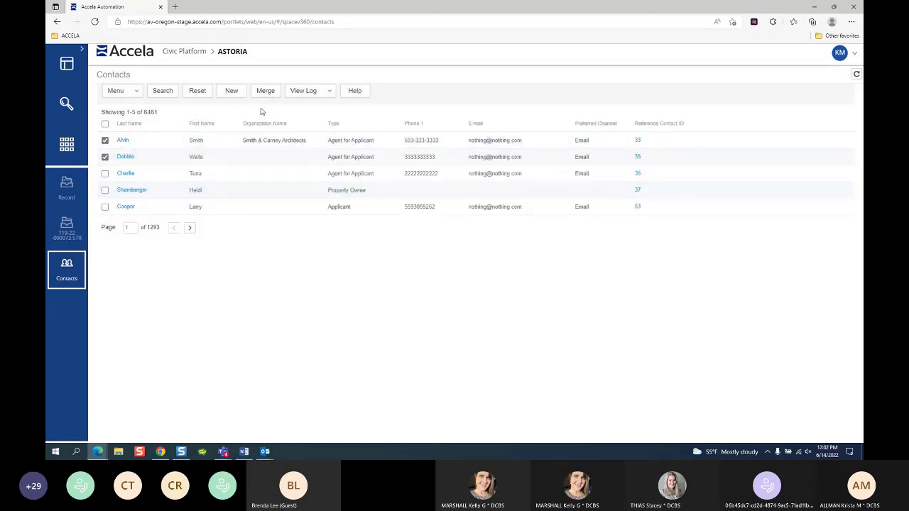
pyautogui.click(105, 157)
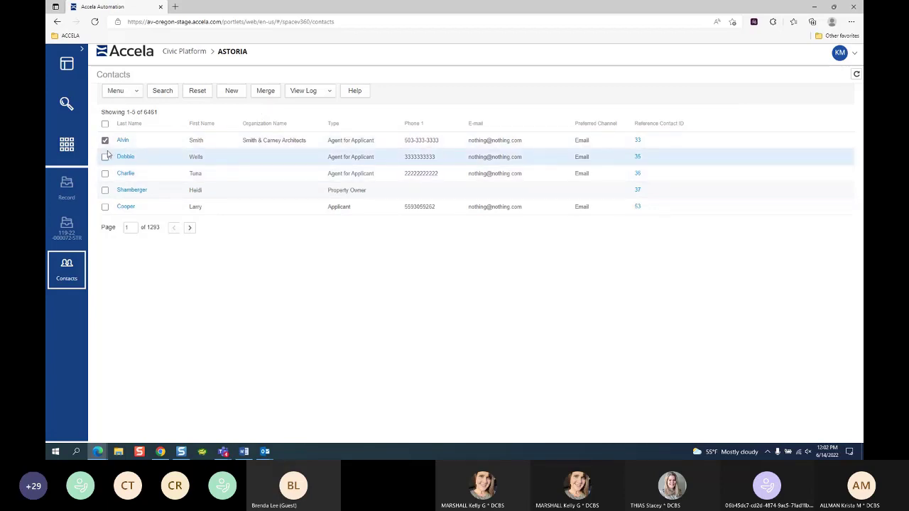
pyautogui.click(122, 140)
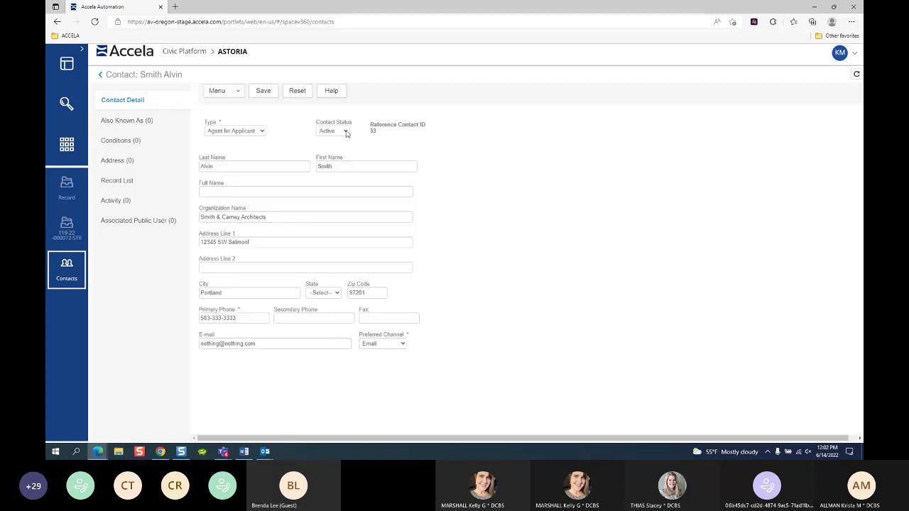
# Step: Keep the contact status Active and go back to the 6461-contact list
pyautogui.click(345, 132)
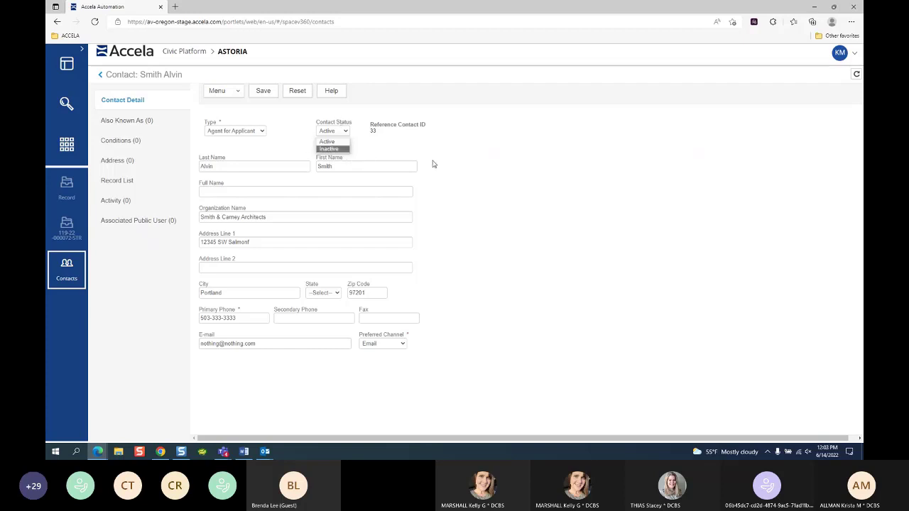
pyautogui.press('Escape')
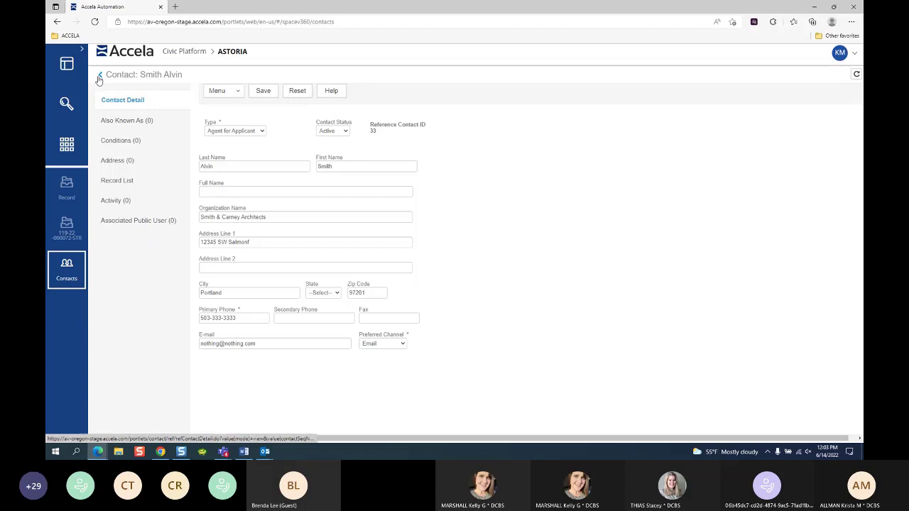
pyautogui.click(100, 75)
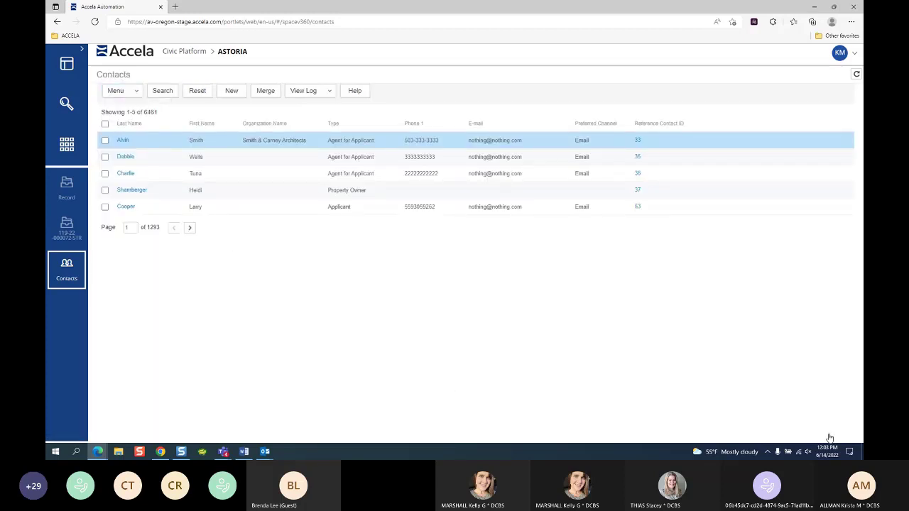
pyautogui.hotkey('alt', 'Tab')
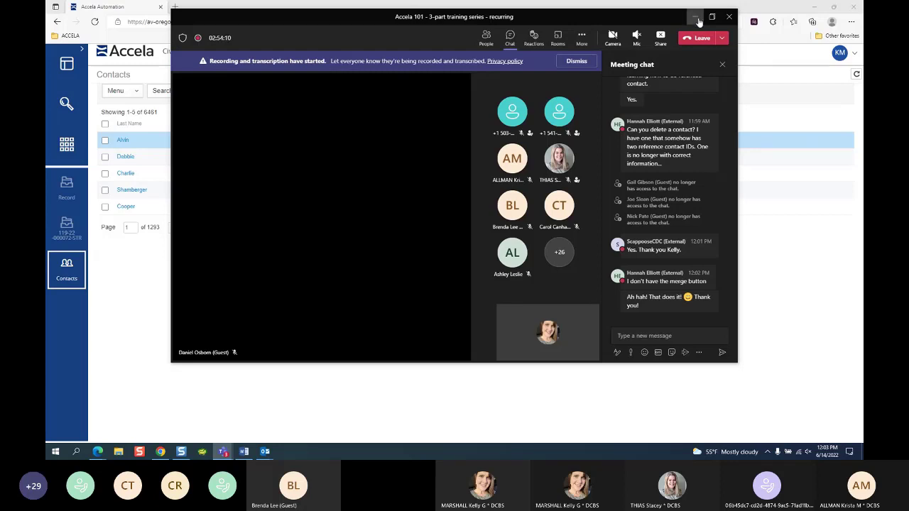
# Step: Minimize the Teams meeting window to reveal the Accela Contacts list
pyautogui.click(697, 18)
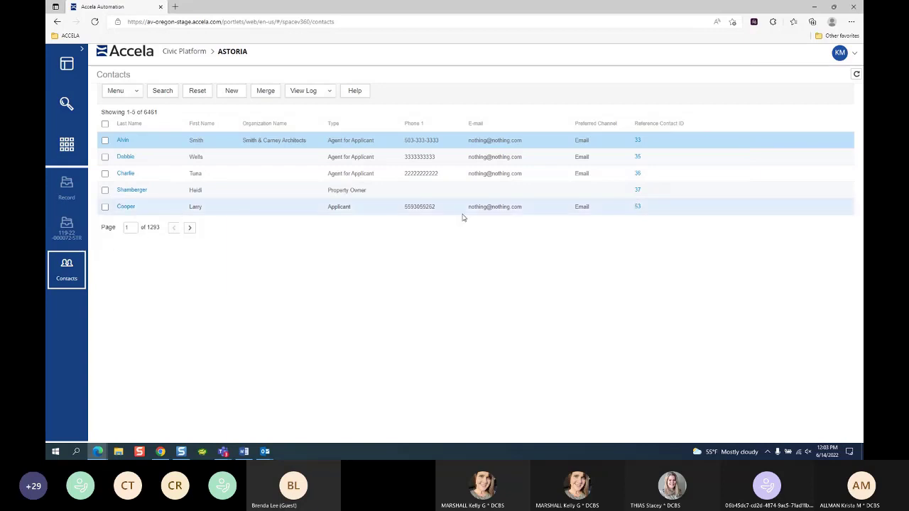
pyautogui.click(118, 90)
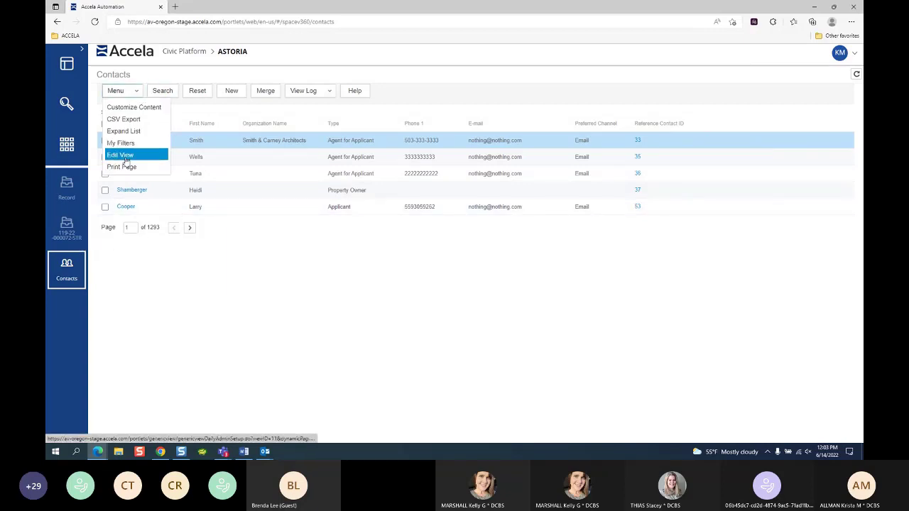
pyautogui.click(671, 267)
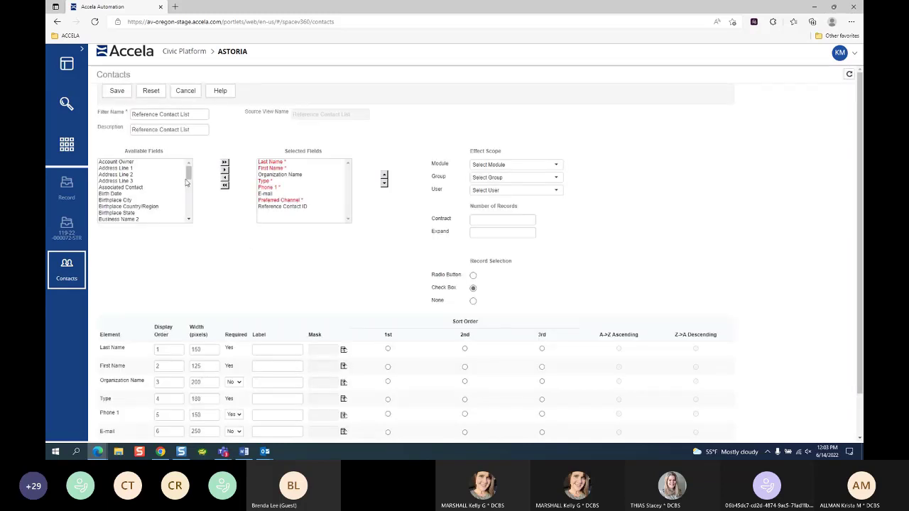
pyautogui.moveTo(189, 176); pyautogui.dragTo(189, 215)
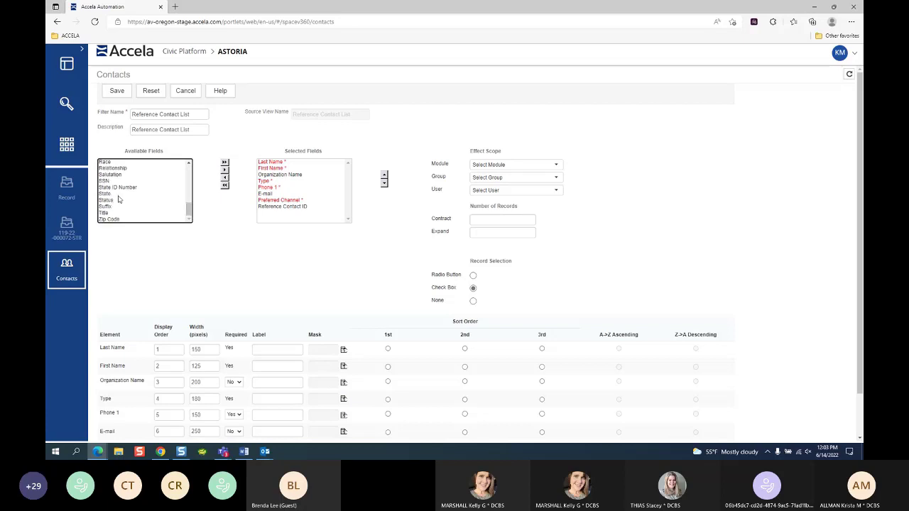
pyautogui.click(187, 91)
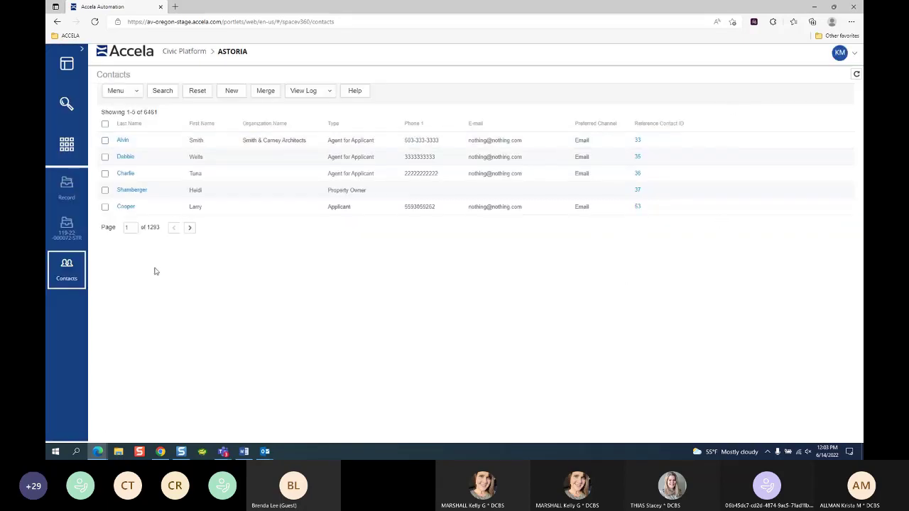
pyautogui.click(122, 141)
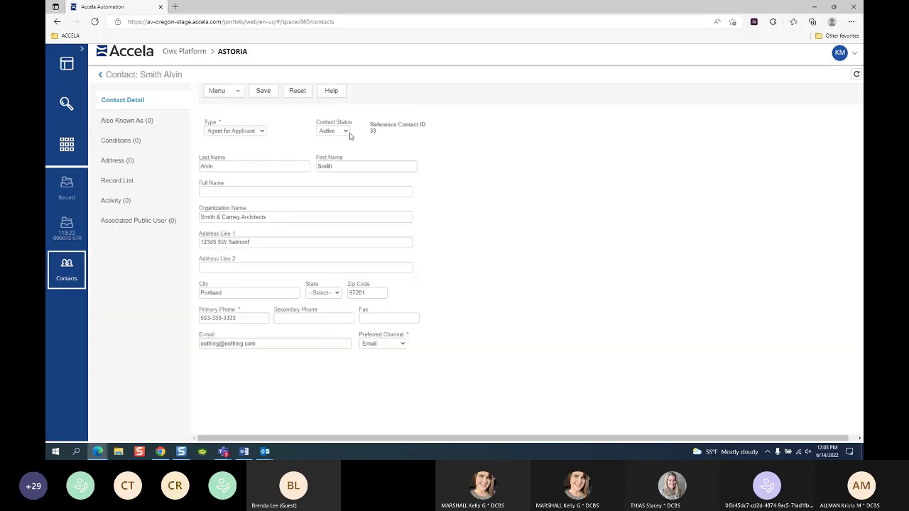
pyautogui.click(347, 132)
pyautogui.click(539, 194)
pyautogui.click(100, 74)
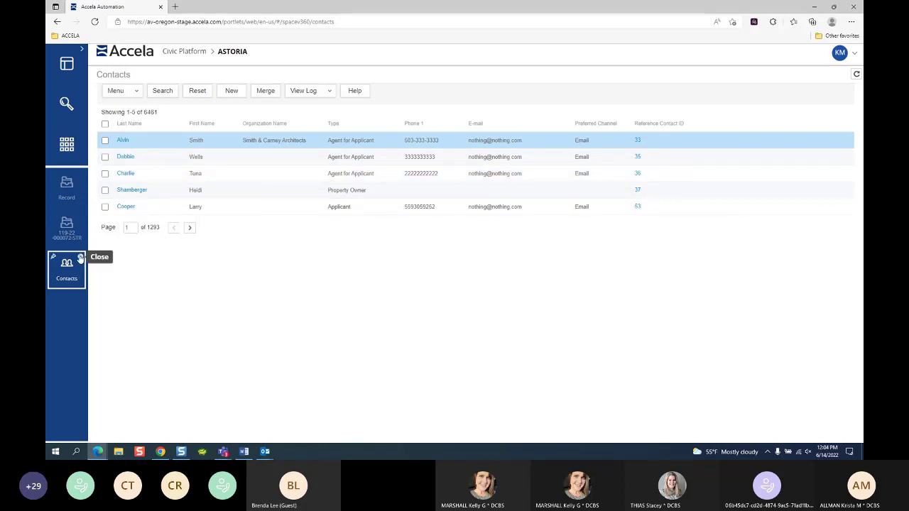
pyautogui.click(64, 237)
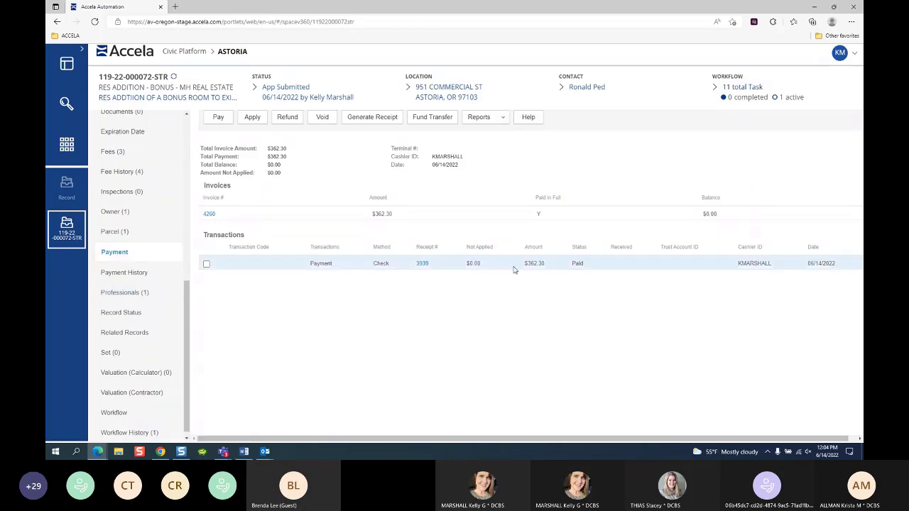
# Step: Show the permit record's workflow tasks, with Application Intake in progress among 11 tasks
pyautogui.click(113, 413)
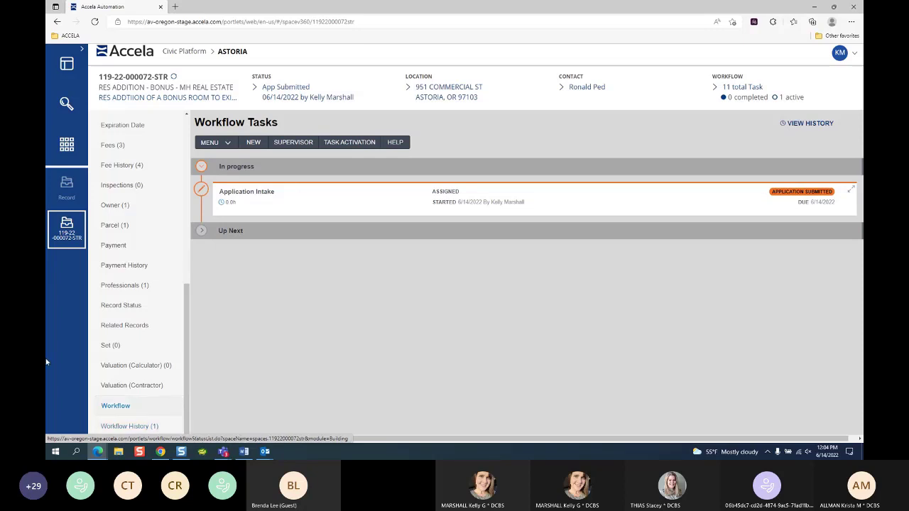
# Step: From the Fees list, start a new fee and review the Fee Schedule options without changing them
pyautogui.click(112, 144)
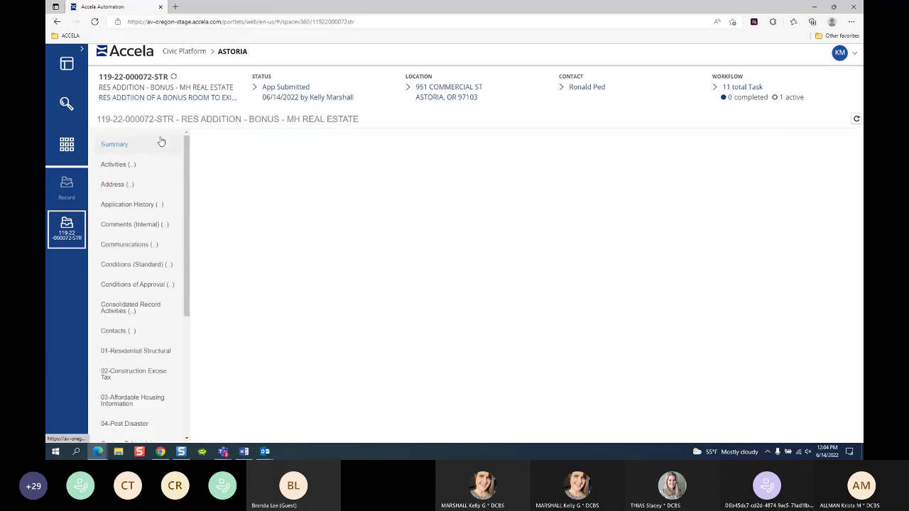
pyautogui.click(261, 119)
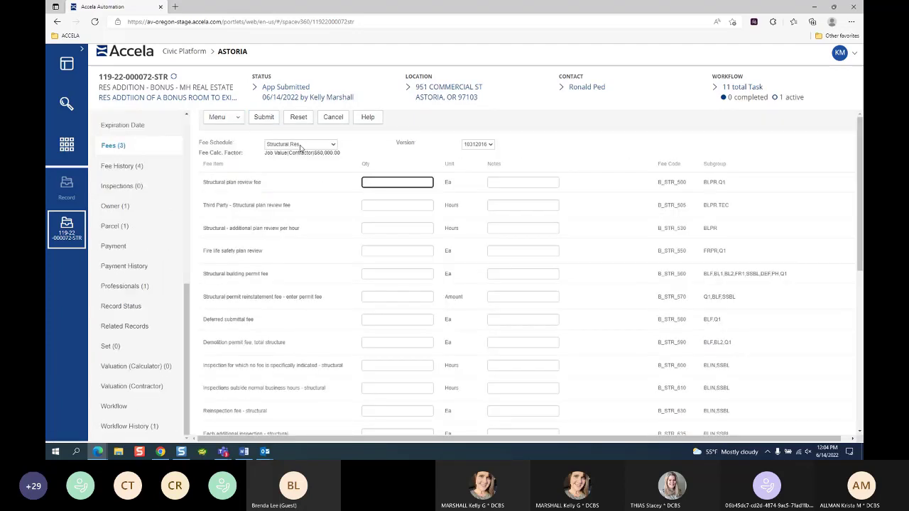
pyautogui.click(301, 145)
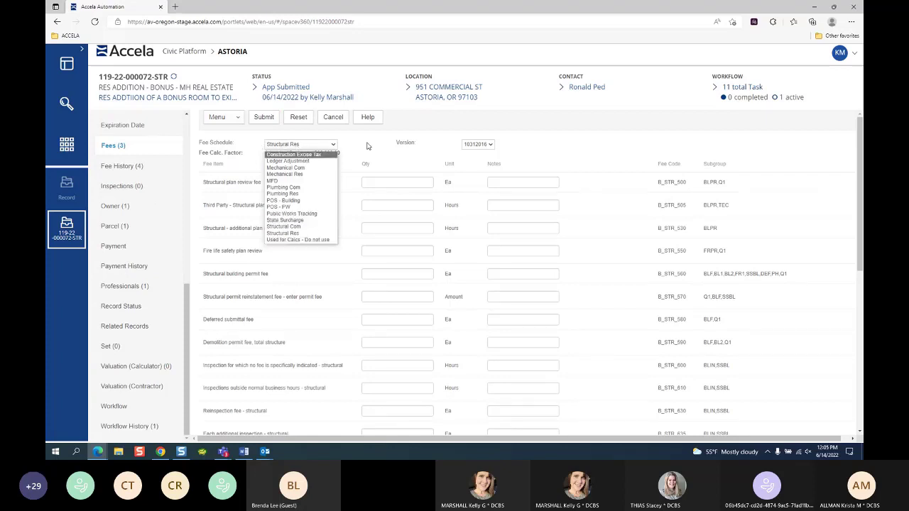
pyautogui.click(366, 146)
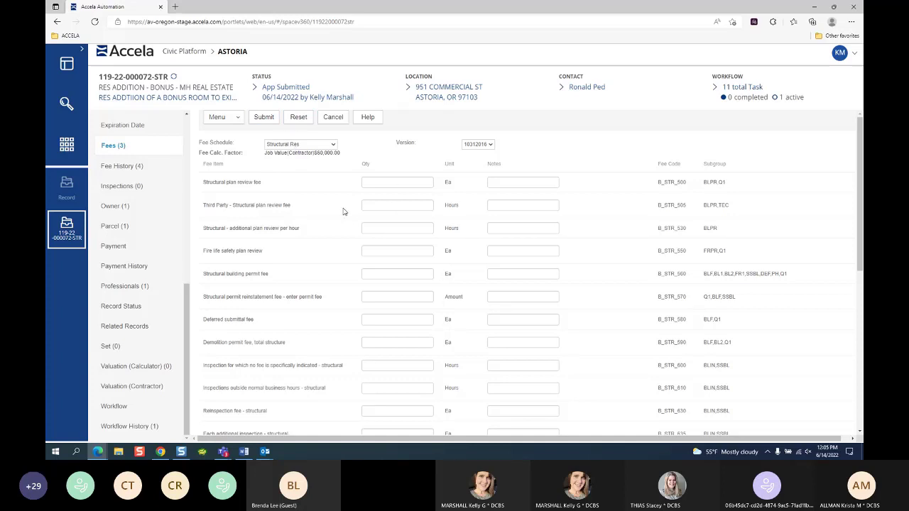
pyautogui.click(332, 145)
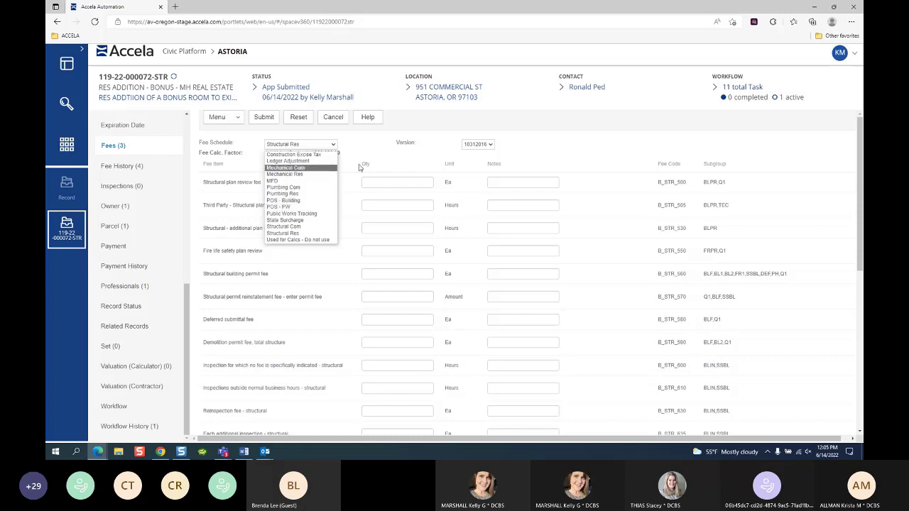
pyautogui.click(367, 152)
# Step: Add a Copies fee (quantity 5) from the POS - Building schedule, close the message log, and start another fee
pyautogui.click(333, 147)
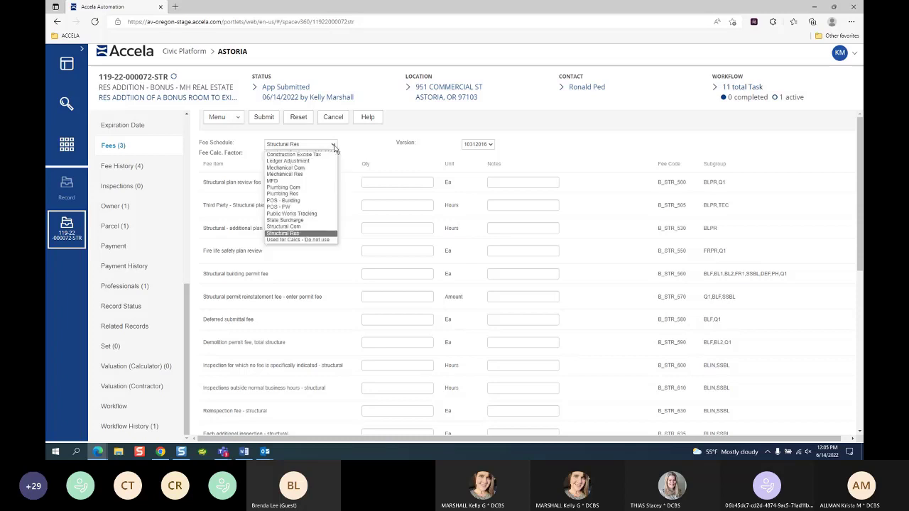
pyautogui.click(294, 201)
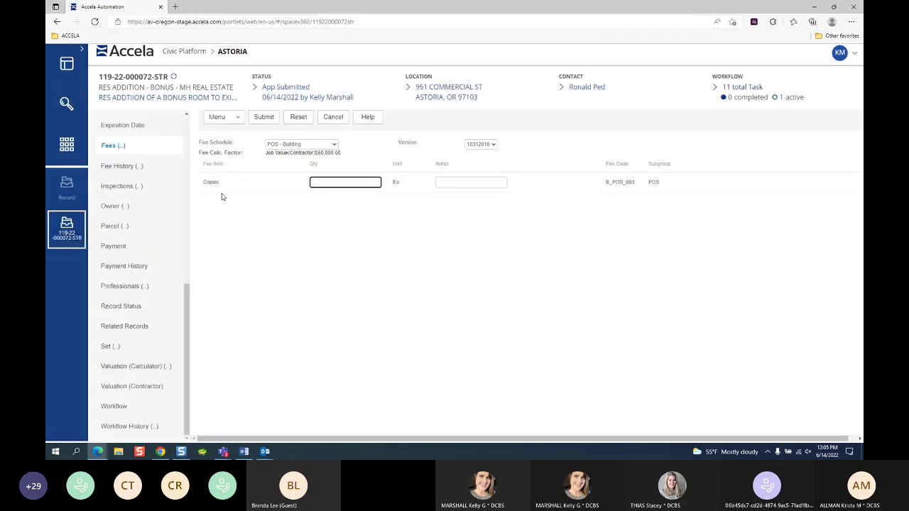
pyautogui.write('5')
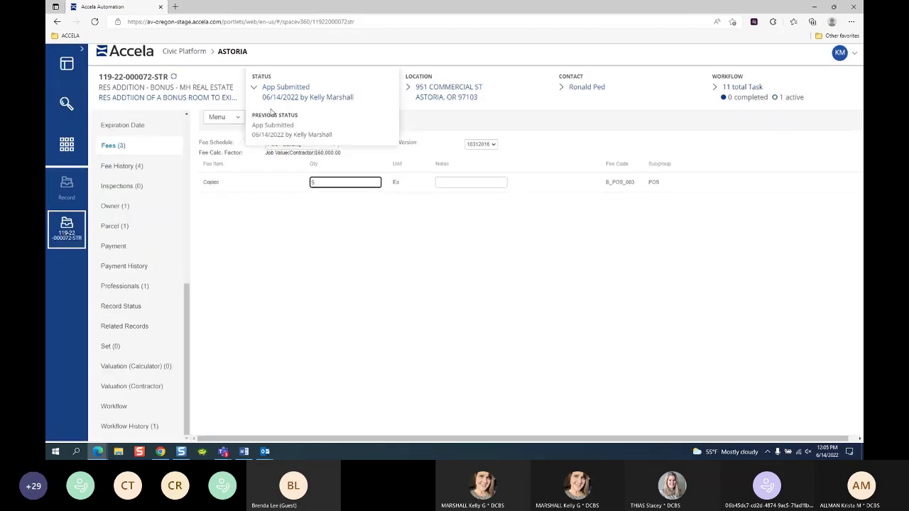
pyautogui.click(264, 118)
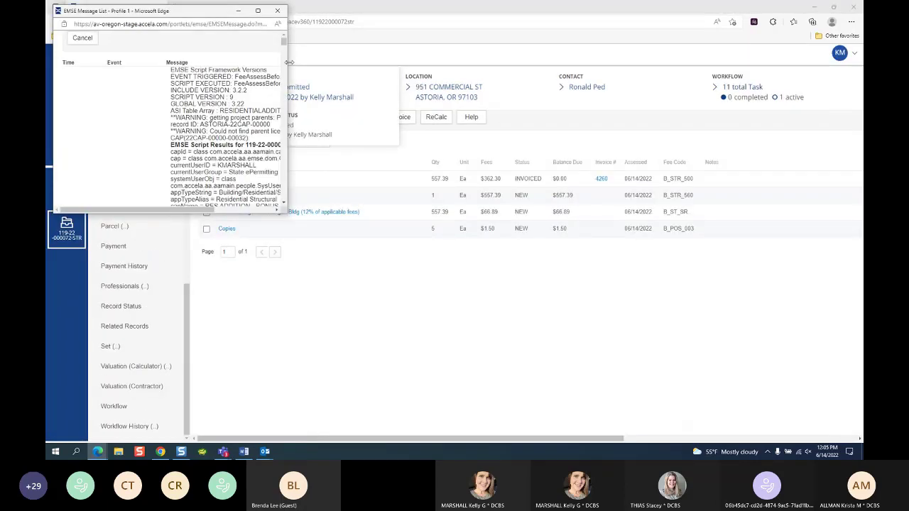
pyautogui.click(277, 12)
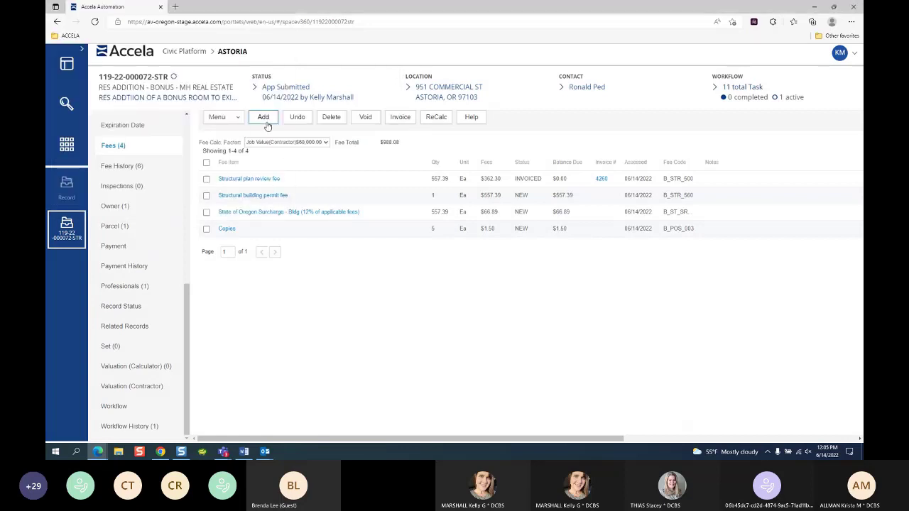
pyautogui.click(264, 119)
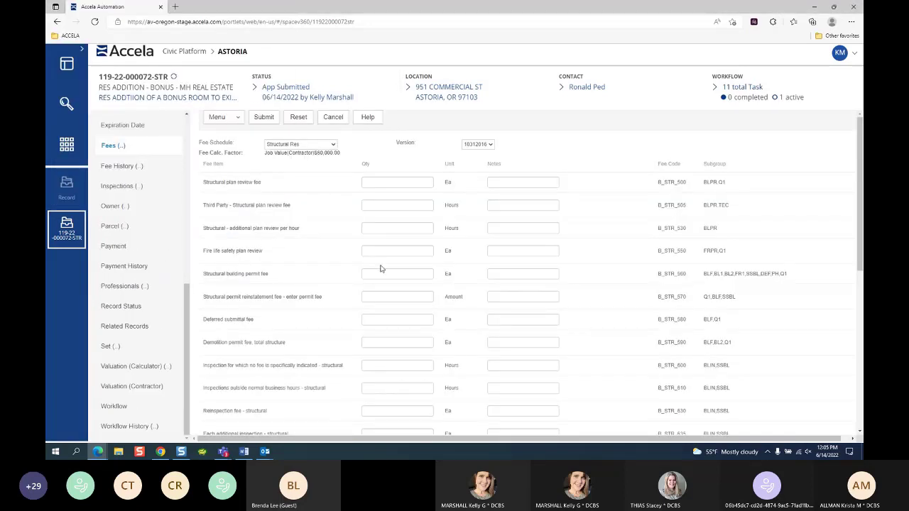
pyautogui.click(398, 250)
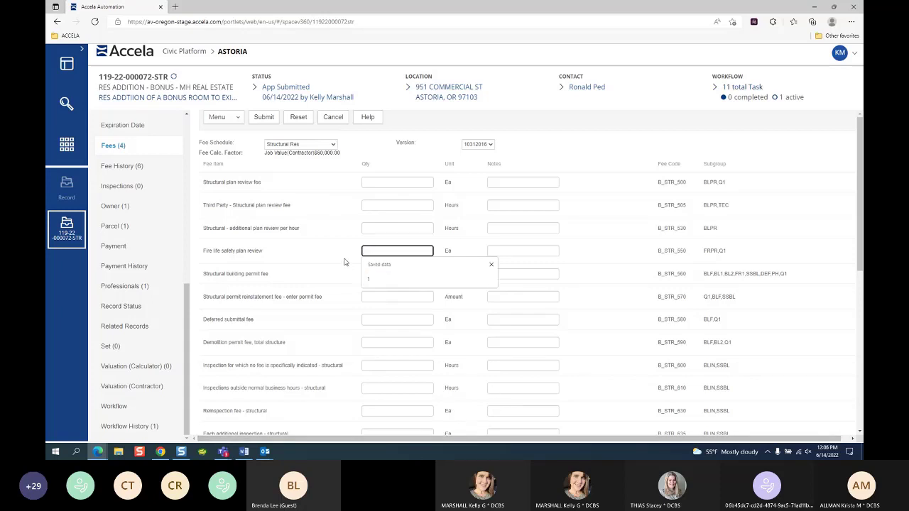
pyautogui.scroll(-5, 315, 276)
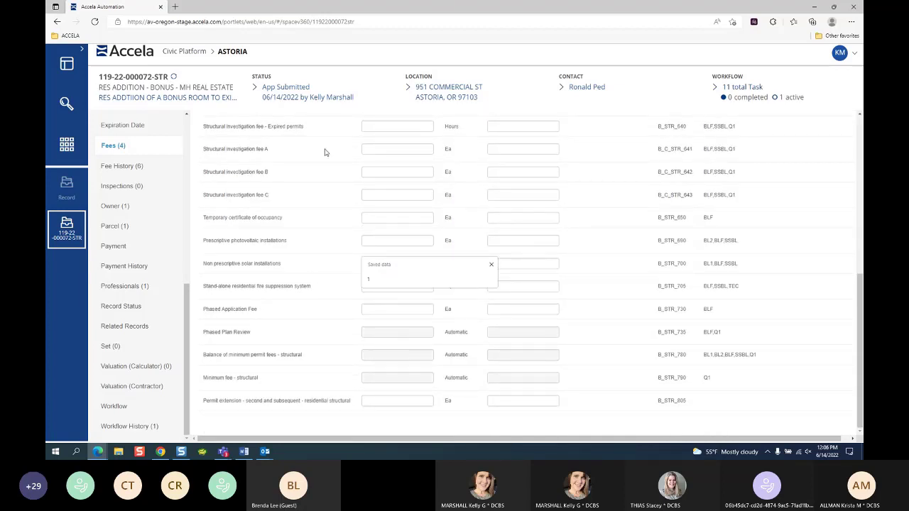
pyautogui.scroll(5, 301, 178)
pyautogui.click(388, 151)
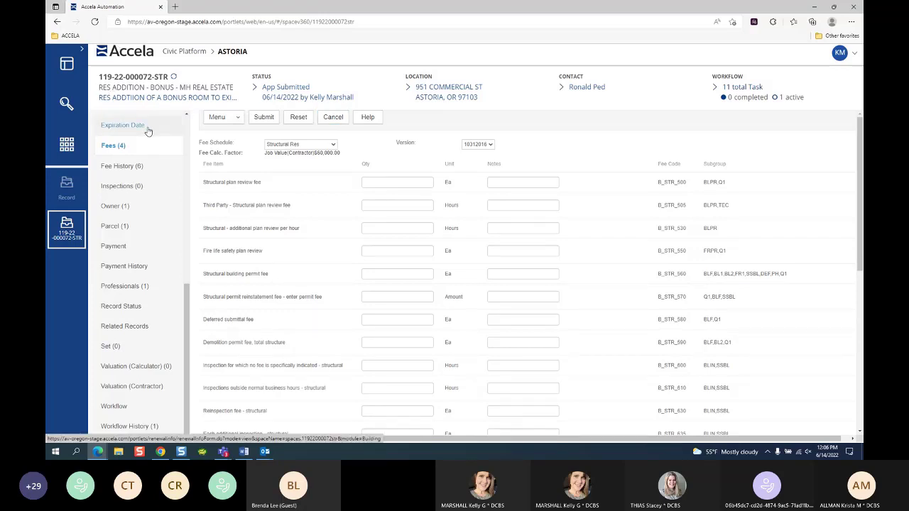
pyautogui.click(306, 144)
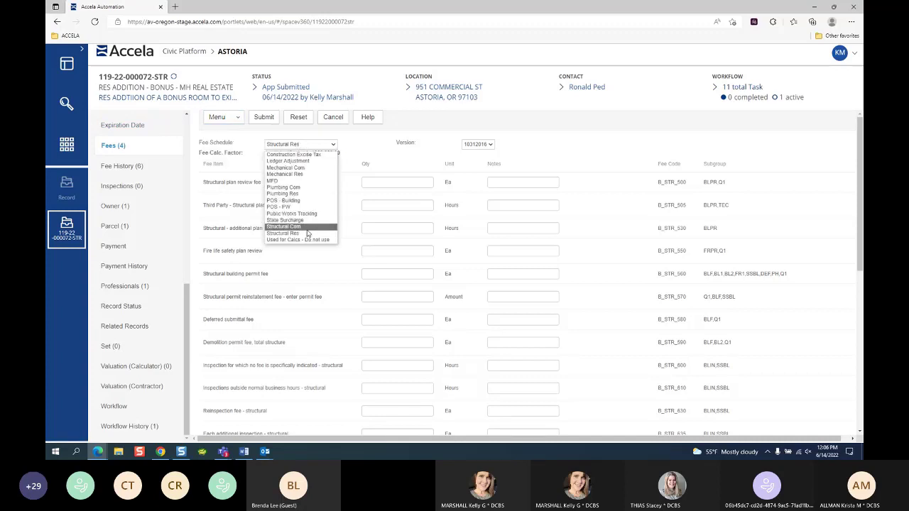
pyautogui.click(377, 150)
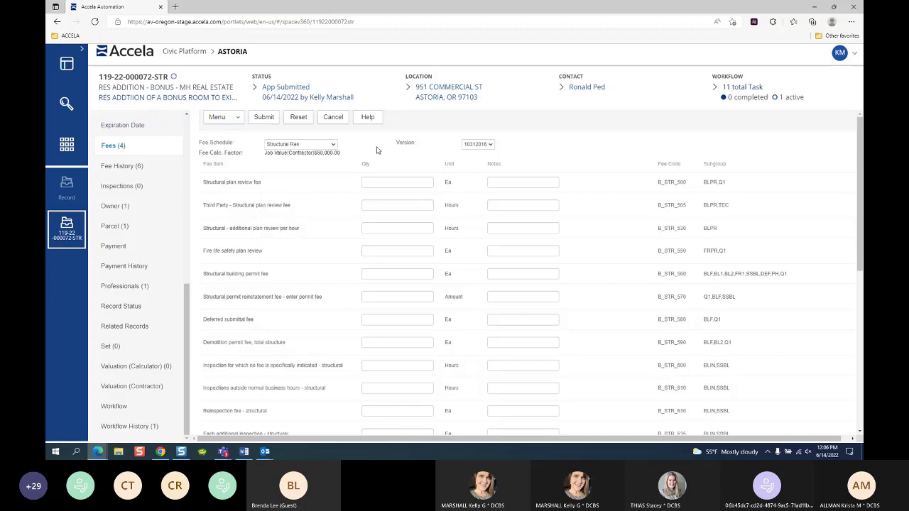
pyautogui.click(297, 146)
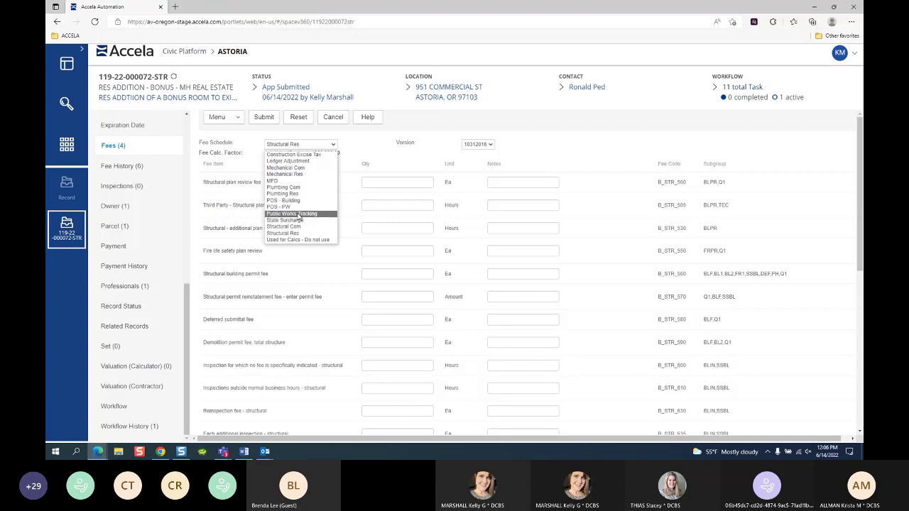
pyautogui.click(307, 219)
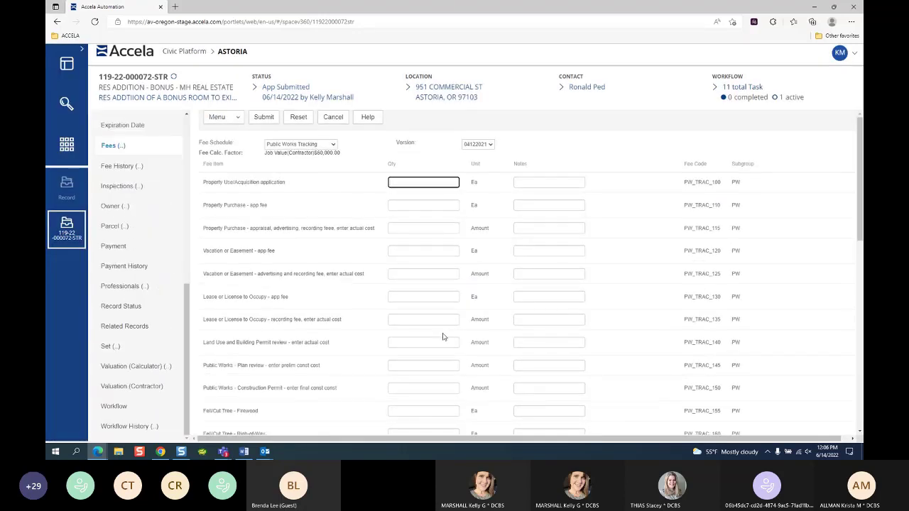
pyautogui.click(216, 116)
pyautogui.click(333, 118)
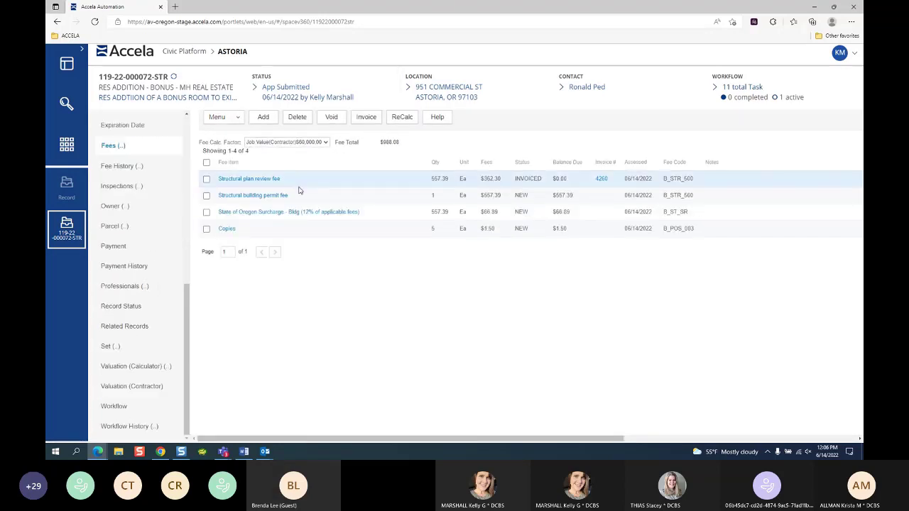
pyautogui.click(263, 117)
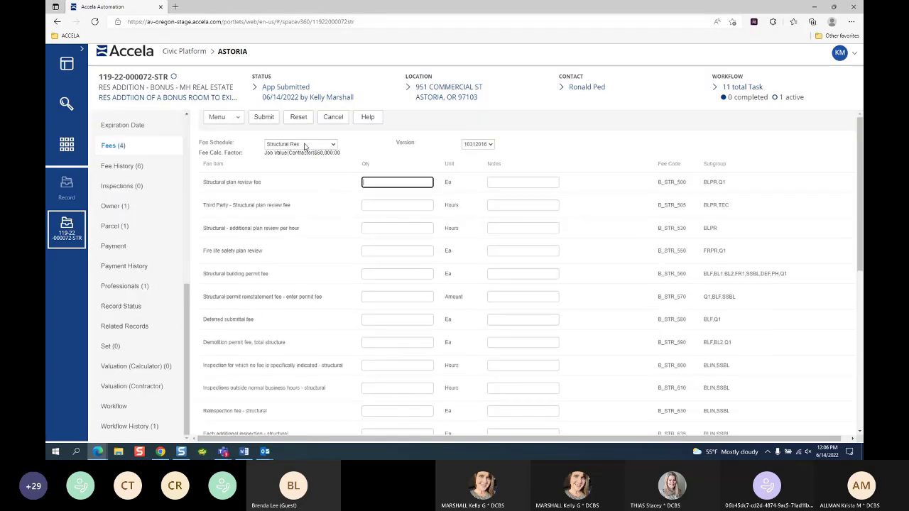
pyautogui.click(304, 146)
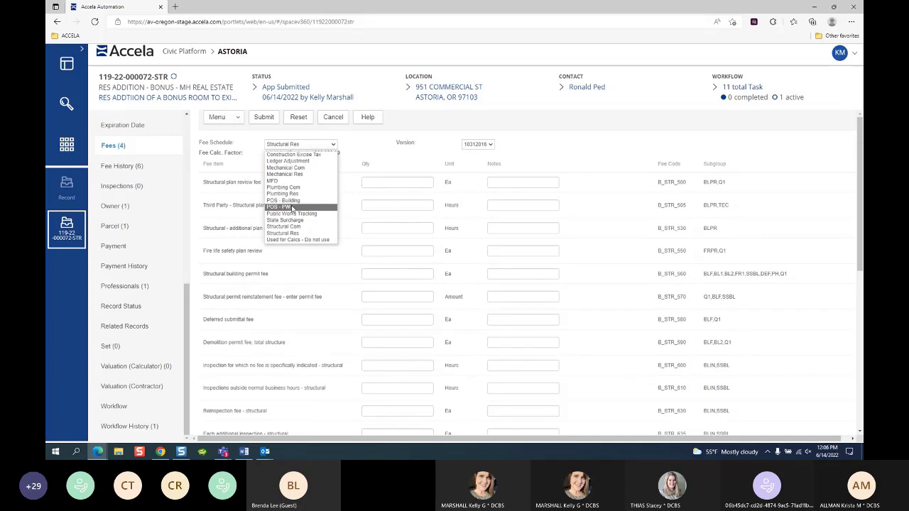
pyautogui.click(284, 188)
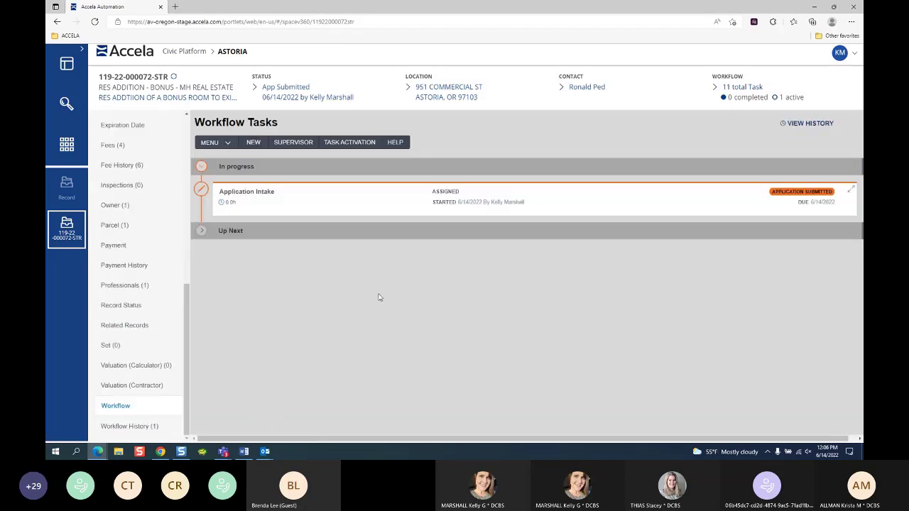
# Step: Open the Application Intake task, review its New Status options, and cancel without saving
pyautogui.click(253, 206)
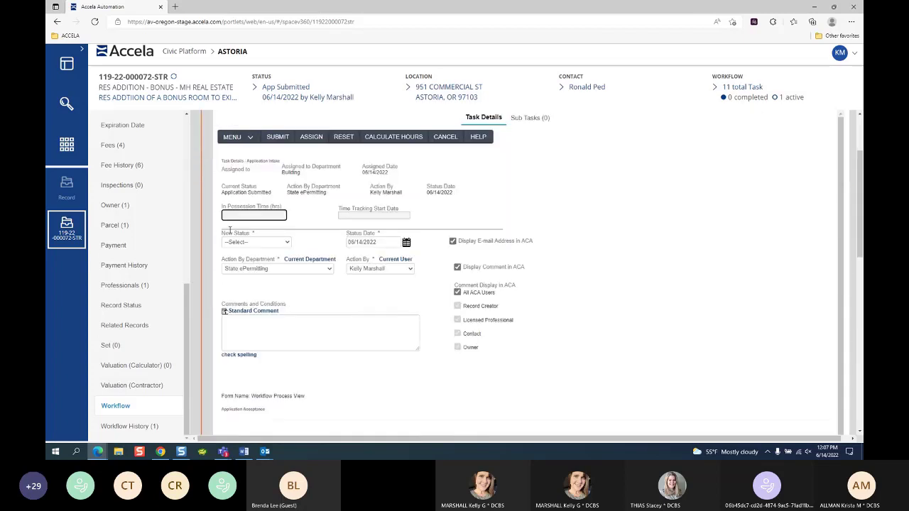
pyautogui.click(263, 244)
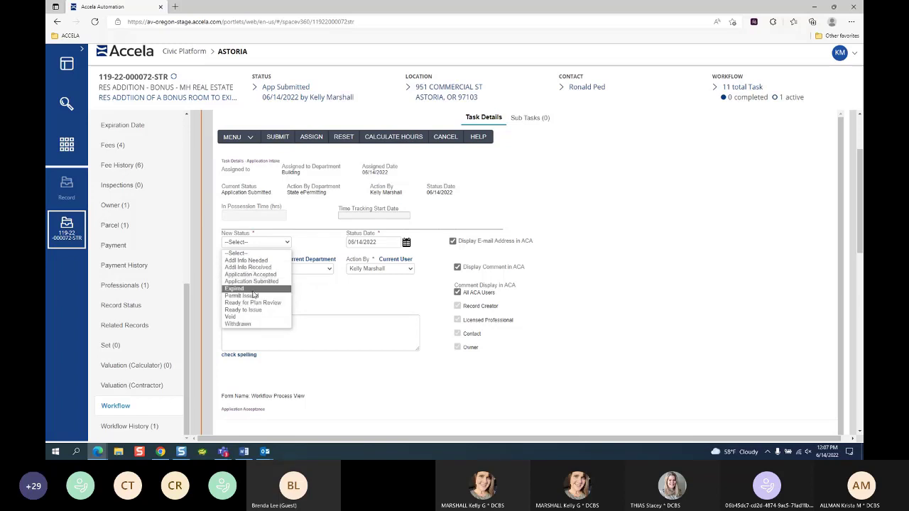
pyautogui.click(607, 297)
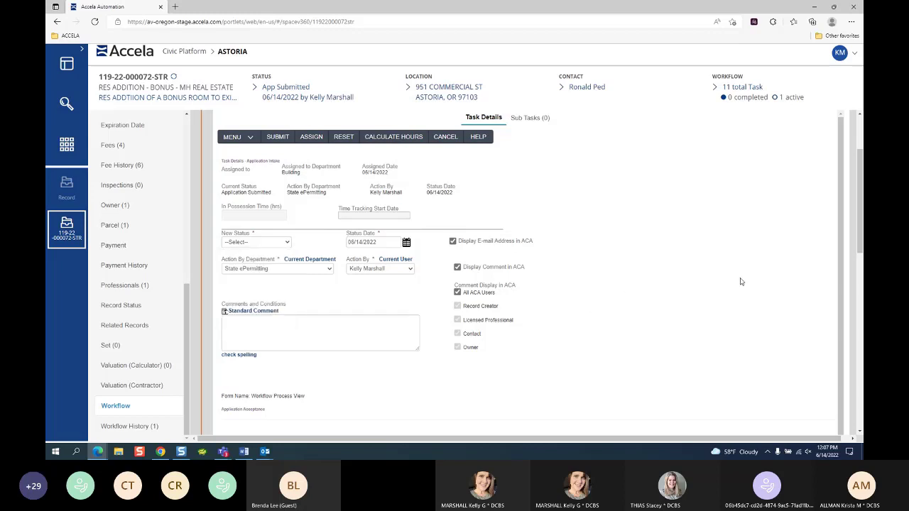
pyautogui.scroll(1, 860, 219)
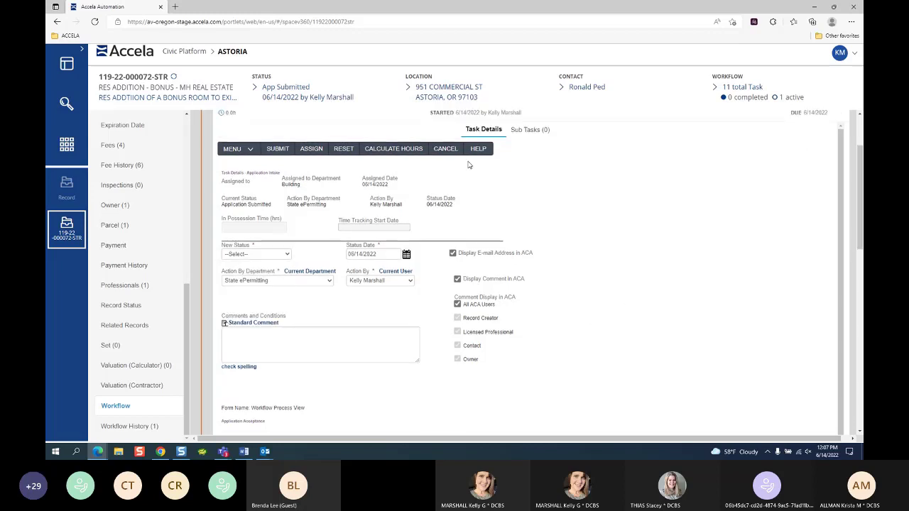
pyautogui.click(446, 149)
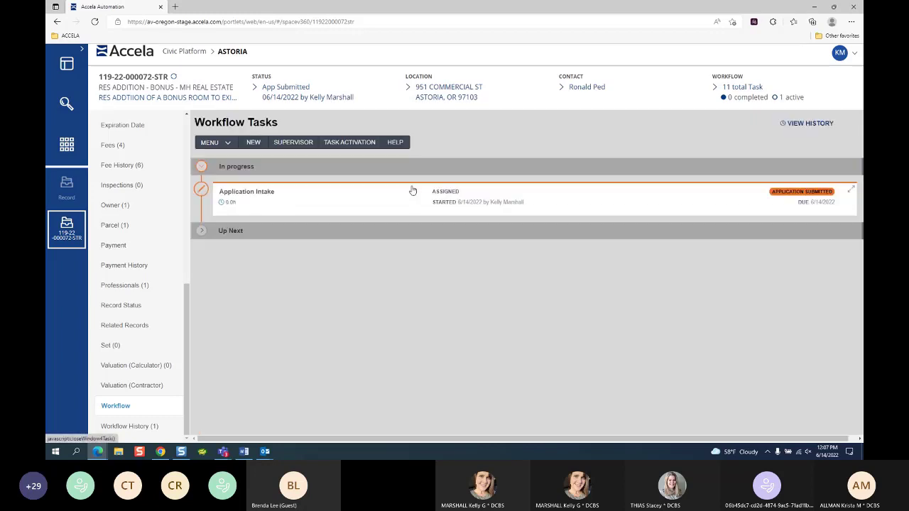
# Step: Expand Up Next and scroll through the ten inactive tasks from Building Review to Close Out
pyautogui.click(202, 233)
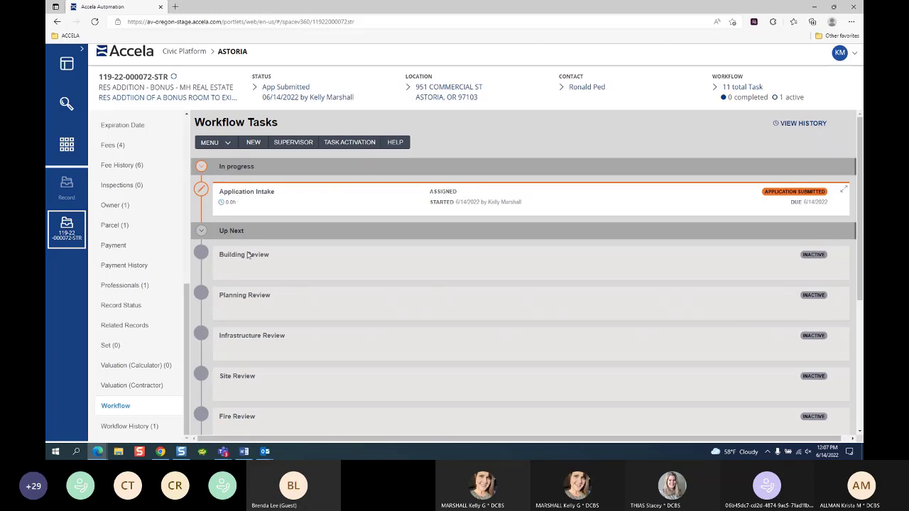
pyautogui.scroll(-3, 268, 345)
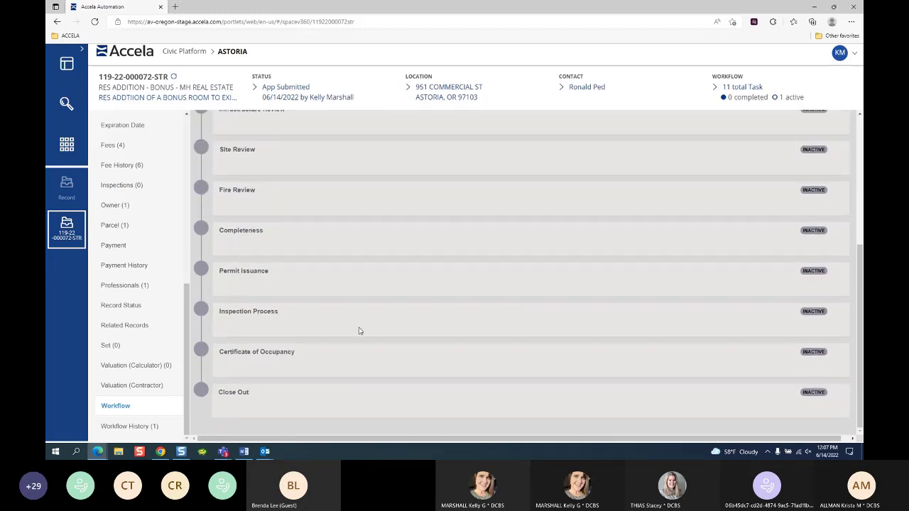
pyautogui.scroll(5, 356, 332)
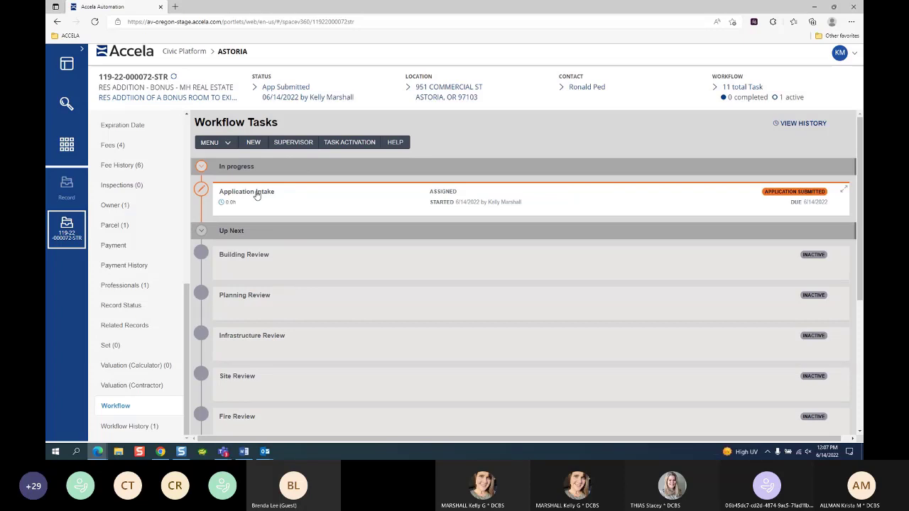
pyautogui.scroll(-2, 263, 234)
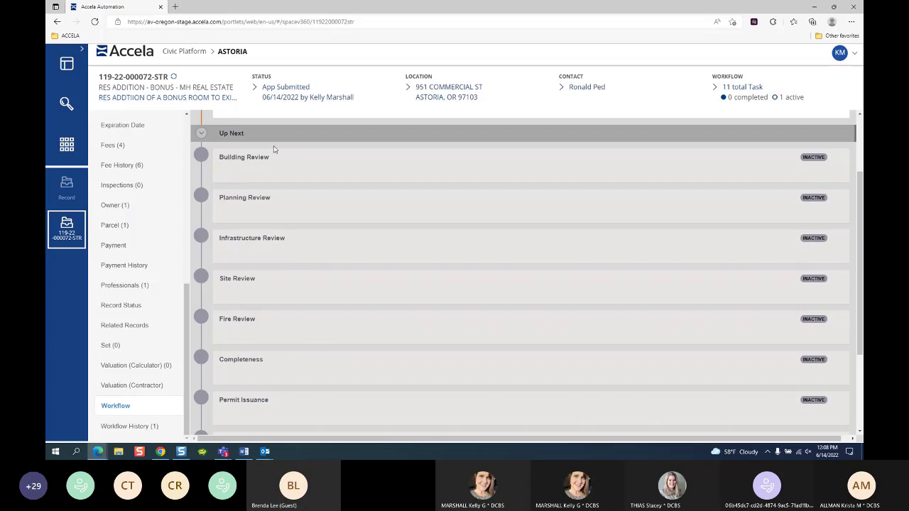
pyautogui.scroll(-2, 274, 340)
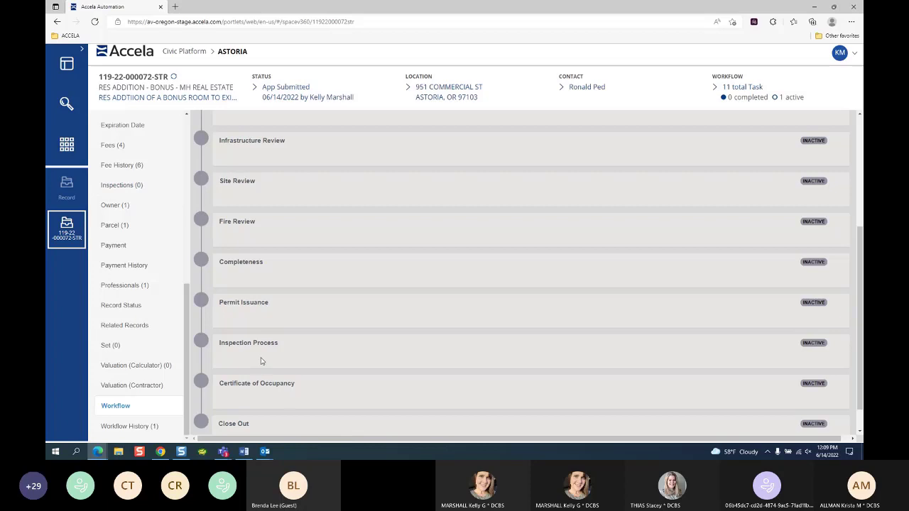
pyautogui.scroll(-1, 294, 414)
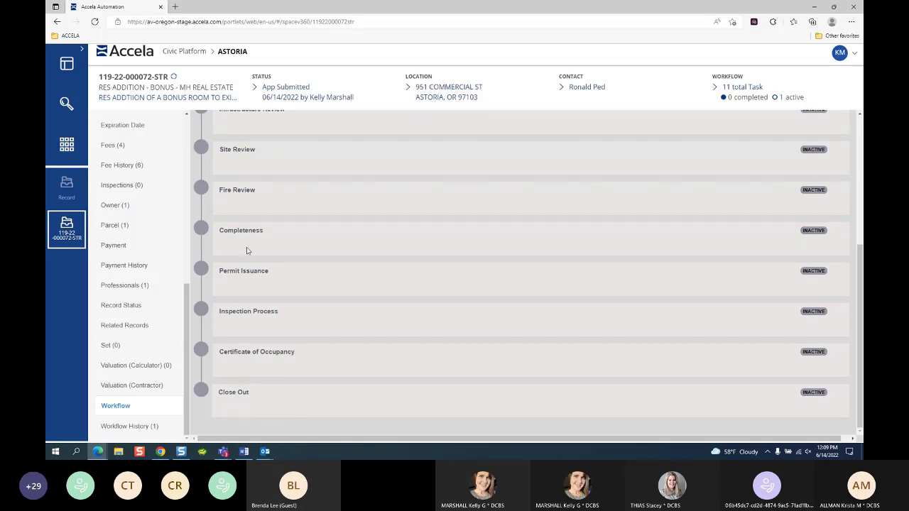
pyautogui.scroll(4, 246, 132)
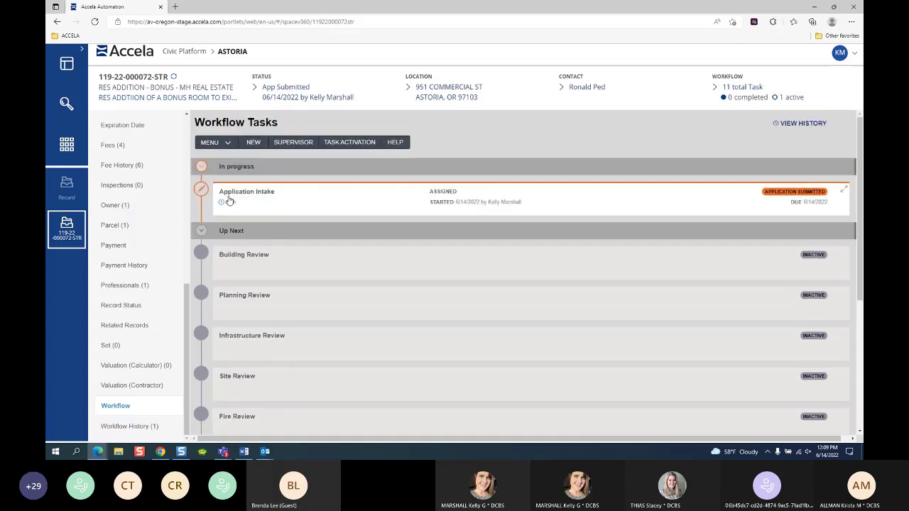